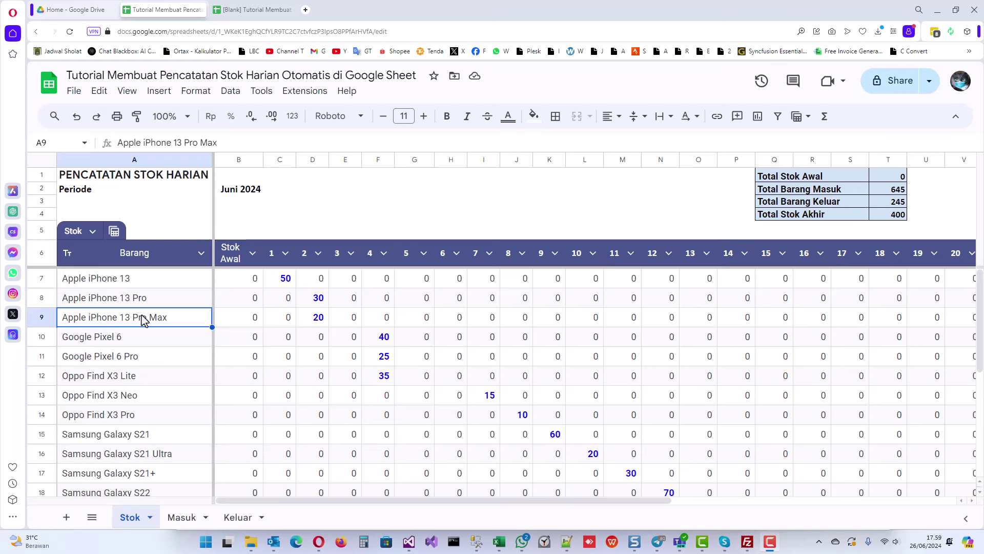
Step: Examine the finished example's Masuk, Keluar and Stok sheets, including the opening stock, daily formula cells and closing stock column
{"action": "left_click", "coordinate": [180, 518]}
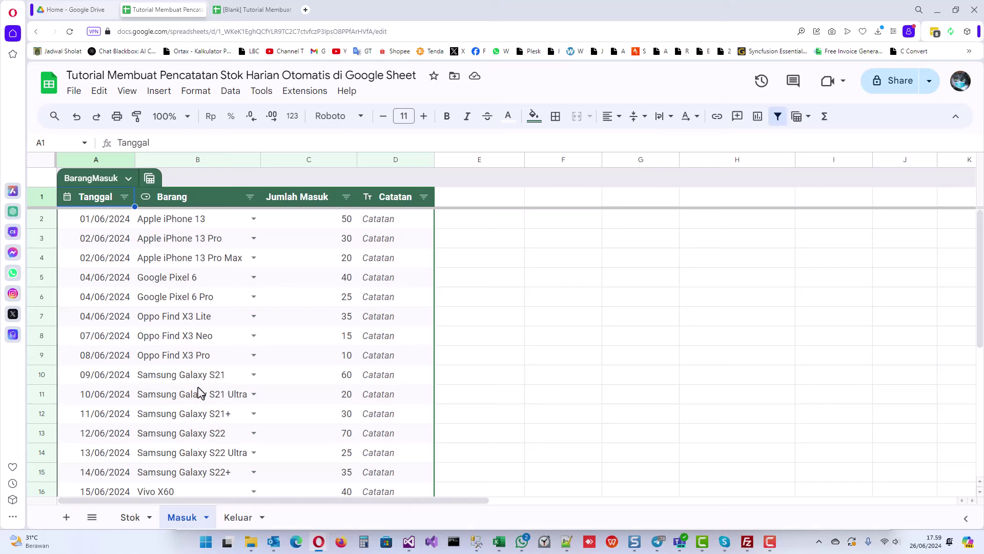
{"action": "left_click", "coordinate": [238, 518]}
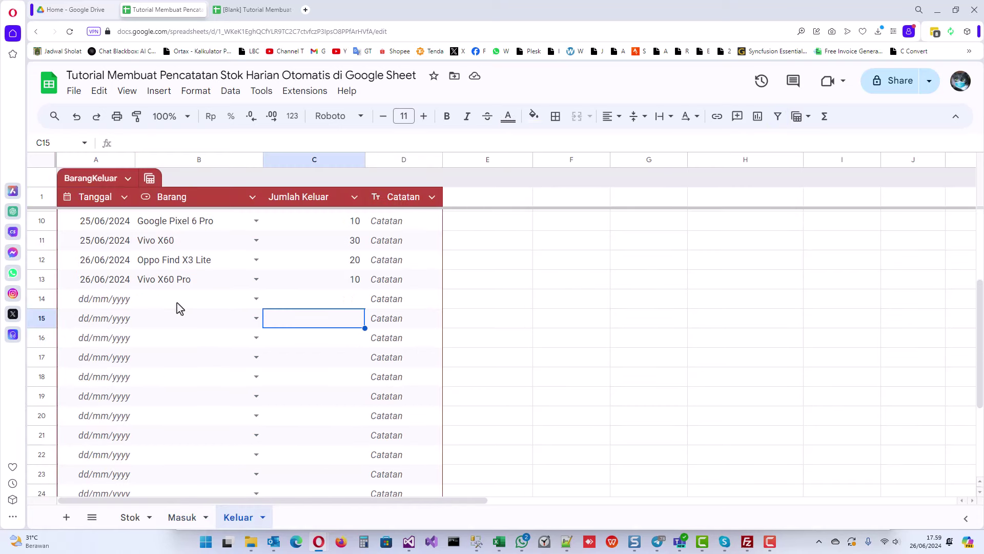
{"action": "left_click", "coordinate": [130, 518]}
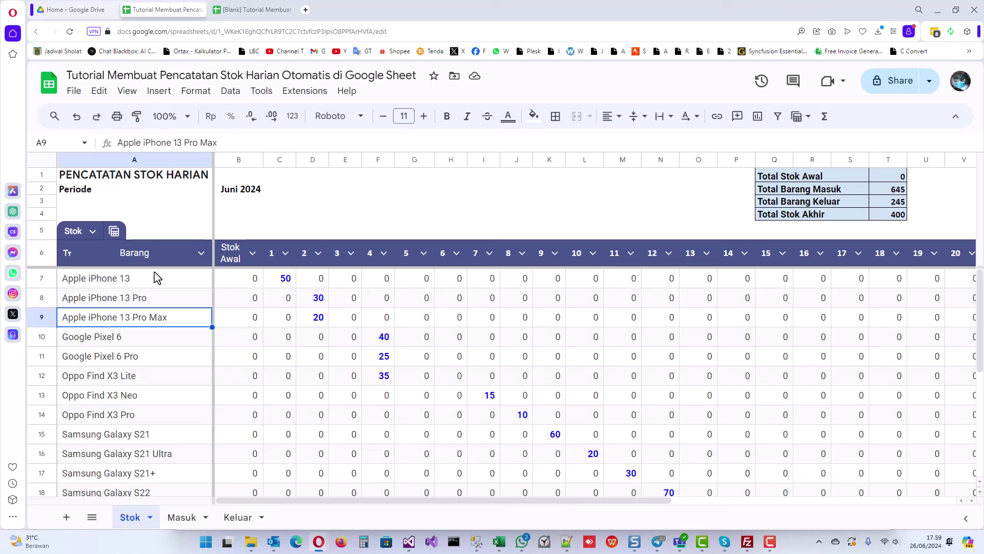
{"action": "left_click", "coordinate": [146, 283]}
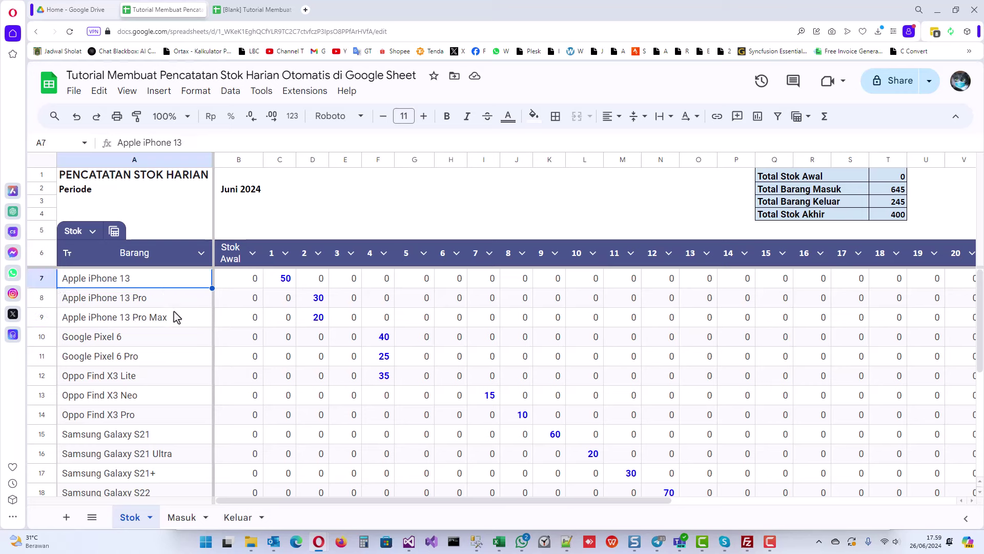
{"action": "left_click", "coordinate": [275, 285]}
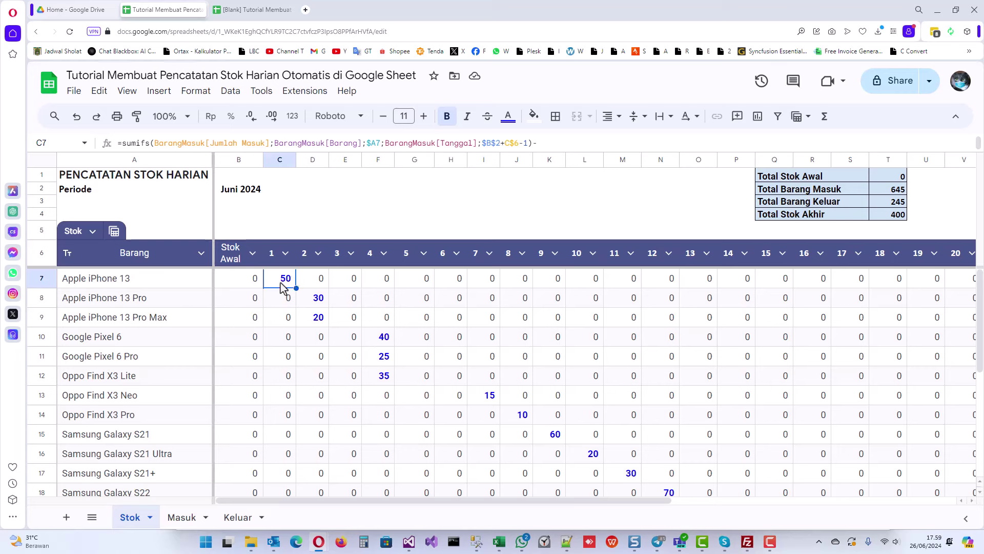
{"action": "left_click", "coordinate": [250, 284]}
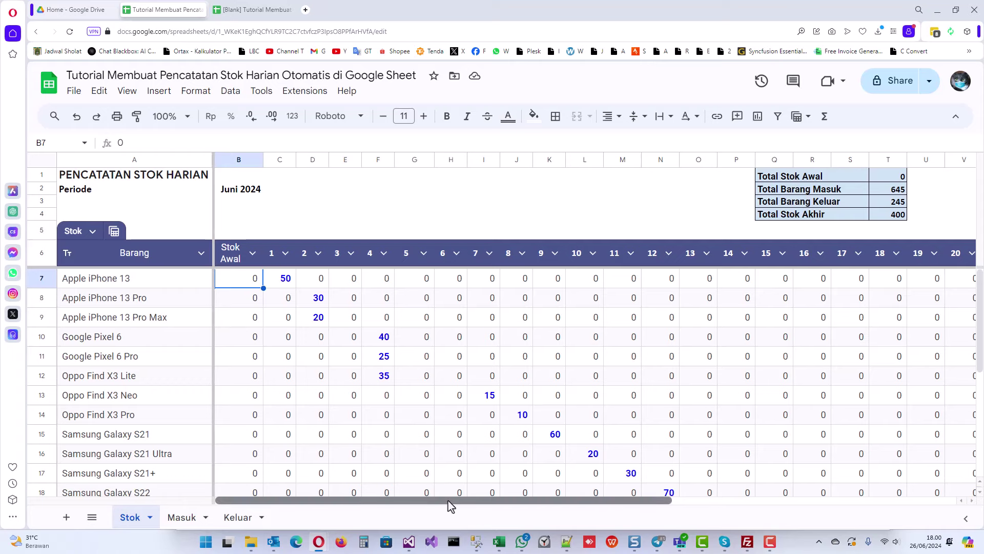
{"action": "left_click_drag", "start_coordinate": [450, 507], "coordinate": [779, 515]}
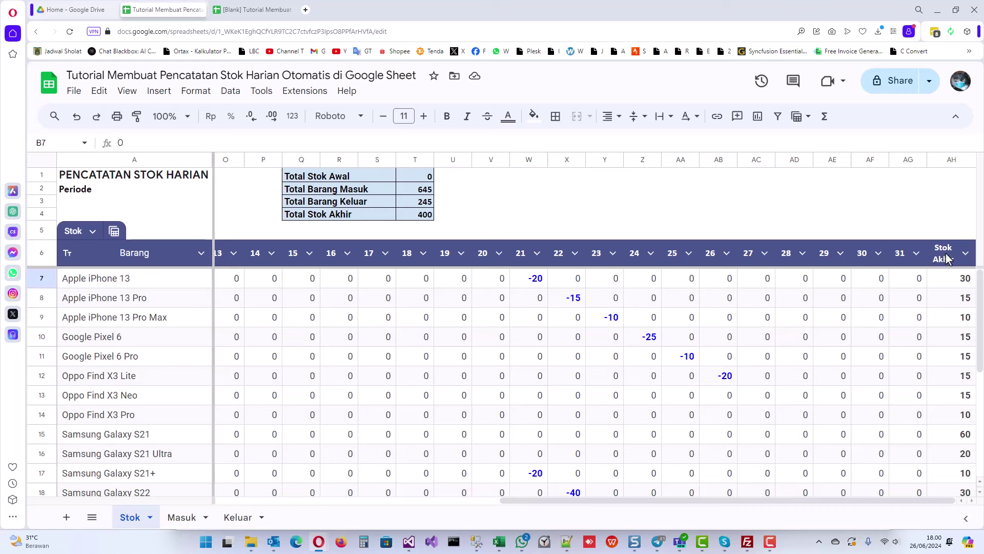
{"action": "left_click", "coordinate": [720, 279]}
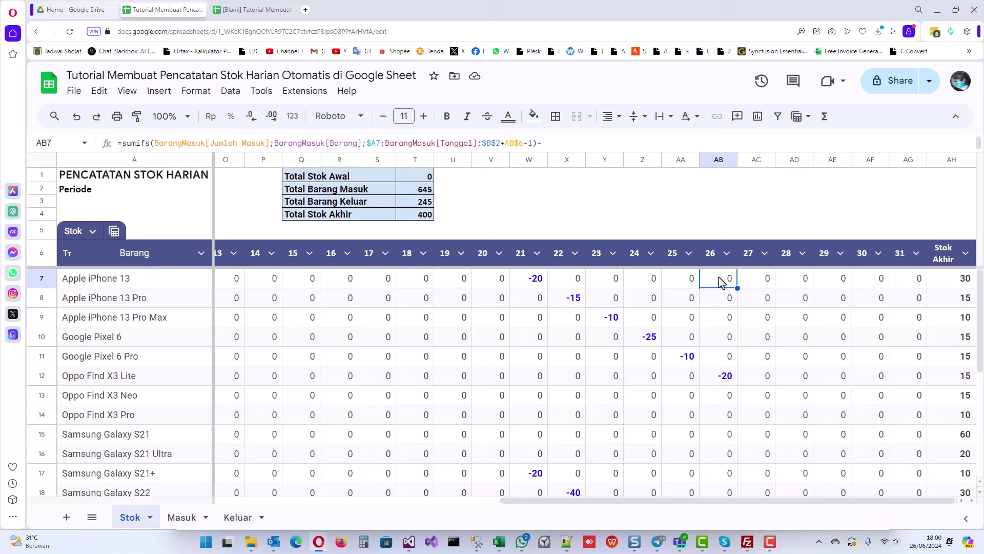
{"action": "left_click", "coordinate": [719, 380]}
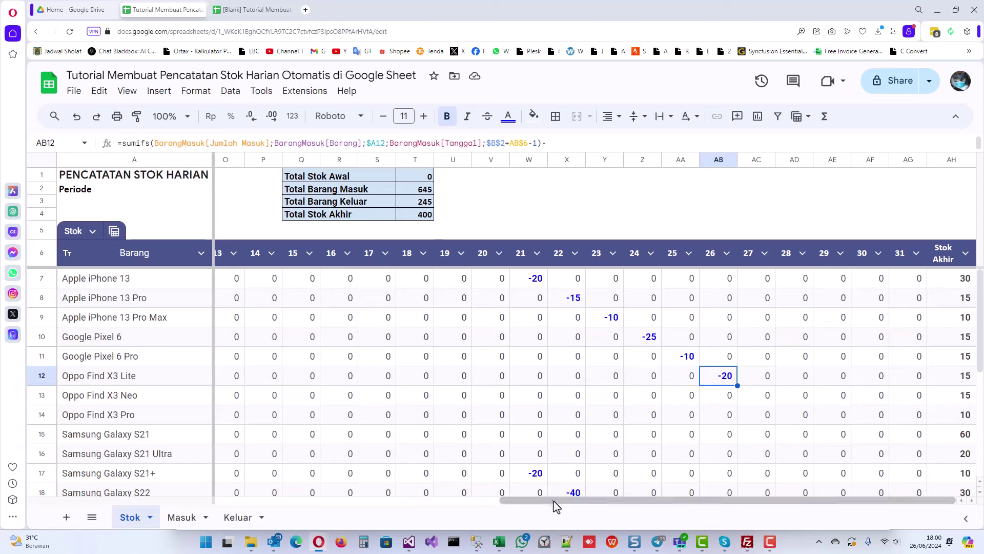
{"action": "left_click", "coordinate": [476, 501]}
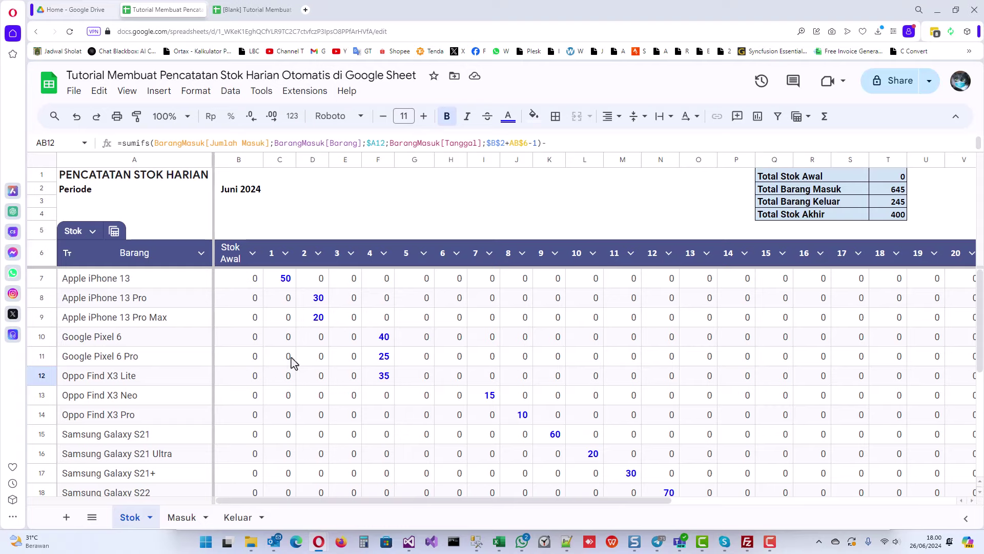
Step: Switch to the [Blank] tutorial spreadsheet and review the layout of its Stok, Masuk and Keluar sheets
{"action": "left_click", "coordinate": [260, 12]}
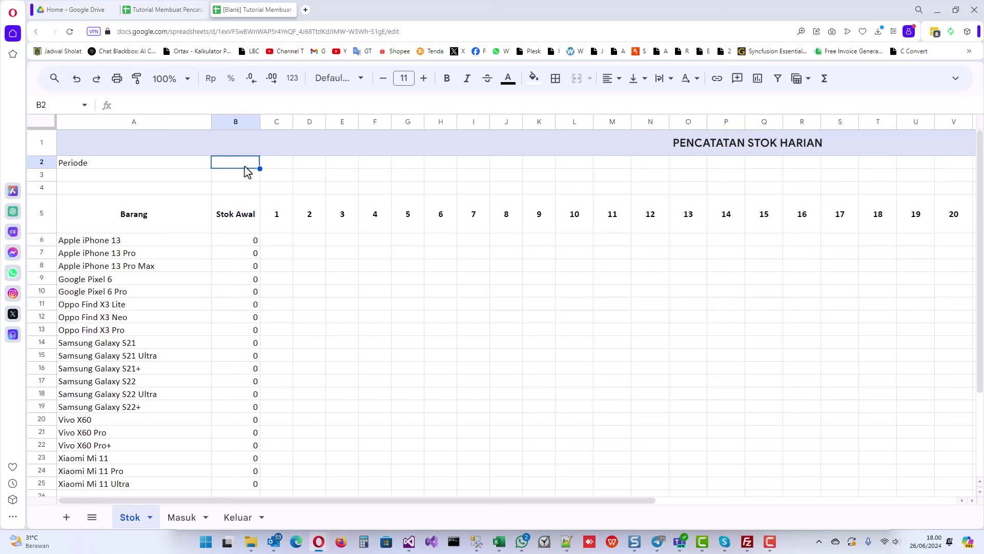
{"action": "left_click", "coordinate": [149, 154]}
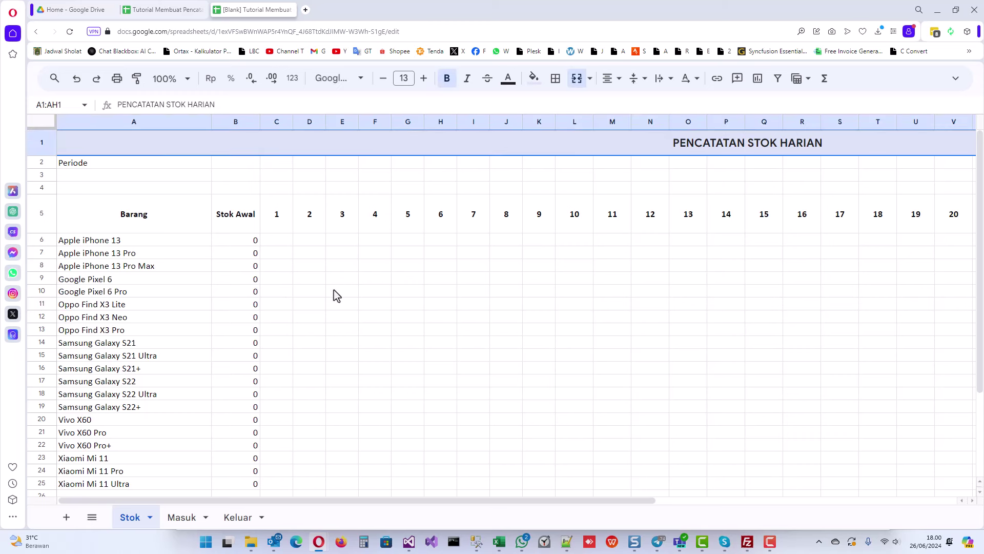
{"action": "left_click", "coordinate": [150, 230]}
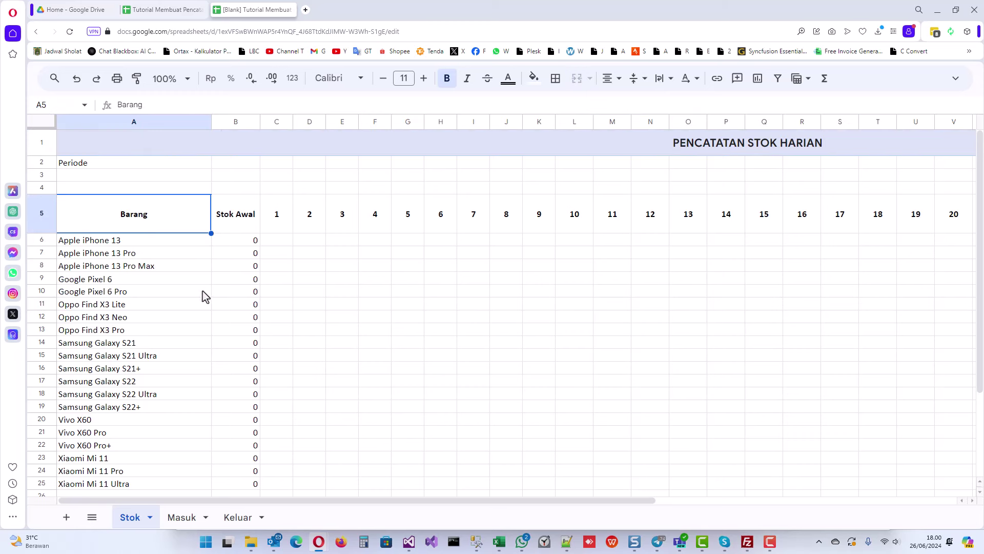
{"action": "left_click", "coordinate": [180, 517]}
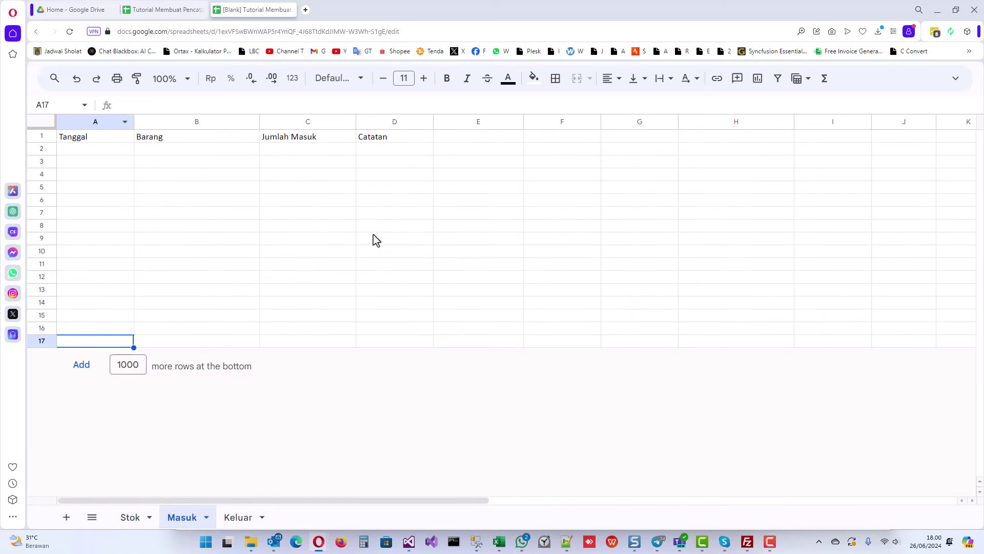
{"action": "left_click", "coordinate": [235, 520]}
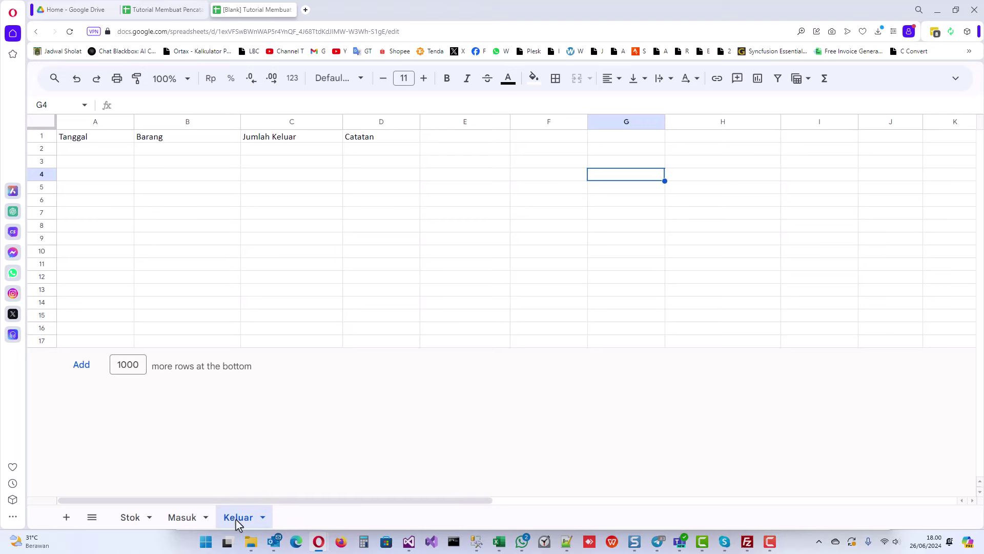
Step: Convert the range A5:AH25 on the Stok sheet, from the Barang header through the Stok Akhir column, to a table
{"action": "left_click", "coordinate": [132, 522]}
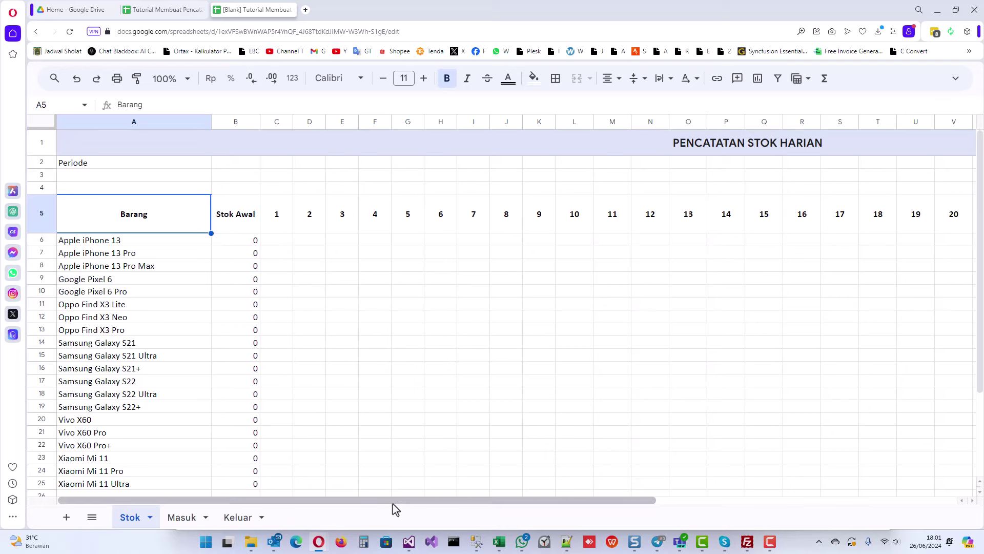
{"action": "left_click_drag", "start_coordinate": [395, 509], "coordinate": [245, 500]}
{"action": "scroll", "coordinate": [776, 466], "scroll_direction": "down", "scroll_amount": 3}
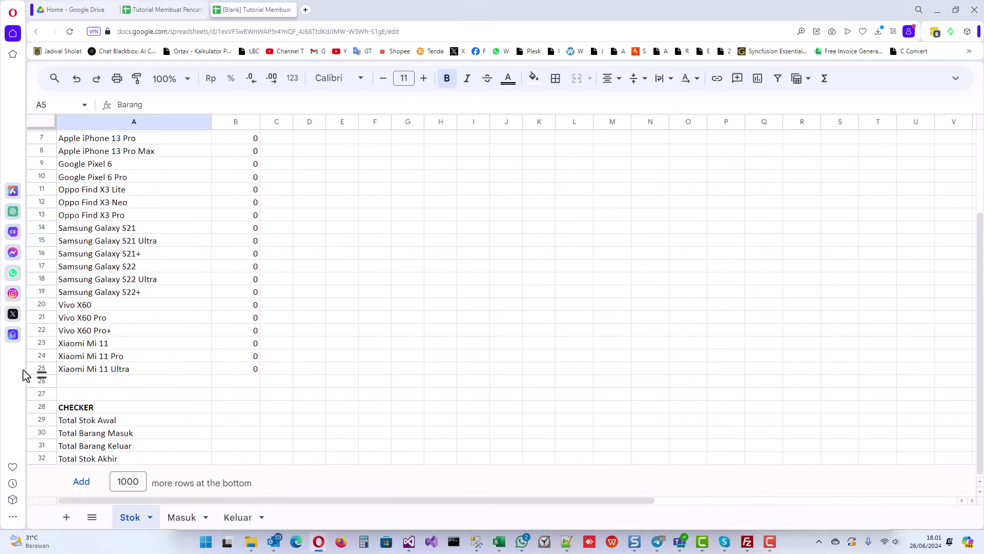
{"action": "left_click", "coordinate": [182, 373], "text": "shift"}
{"action": "left_click", "coordinate": [957, 367], "text": "shift"}
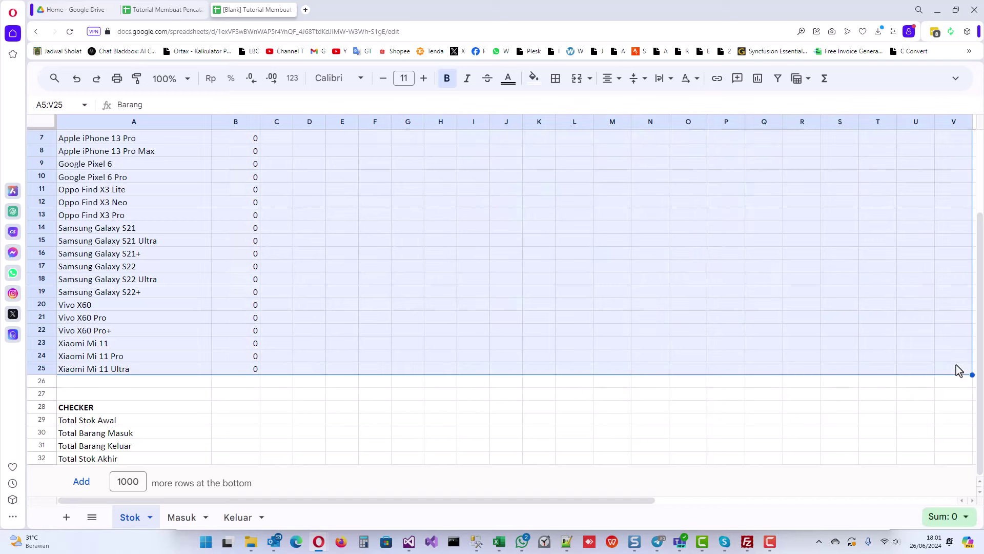
{"action": "left_click", "coordinate": [901, 505]}
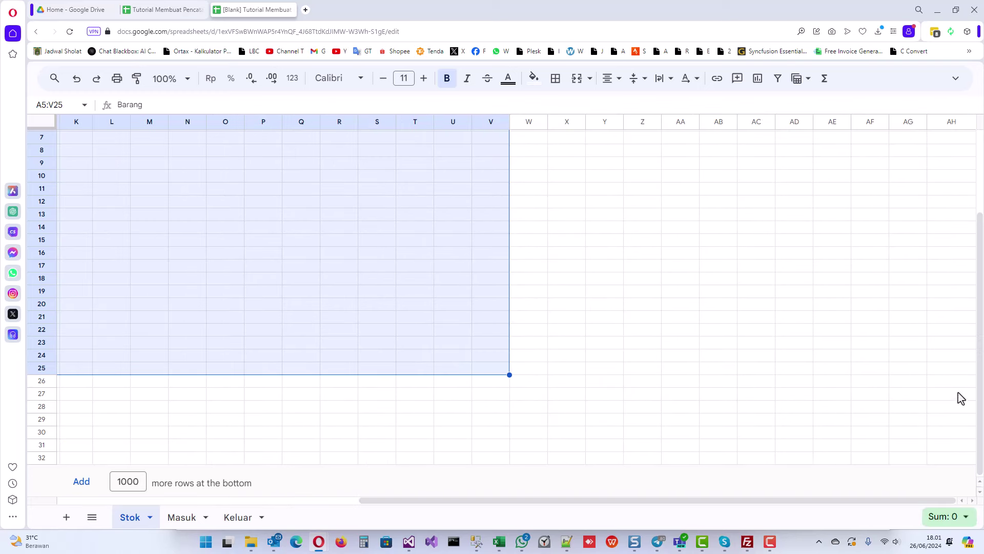
{"action": "left_click", "coordinate": [966, 369], "text": "shift"}
{"action": "scroll", "coordinate": [912, 362], "scroll_direction": "up", "scroll_amount": 3}
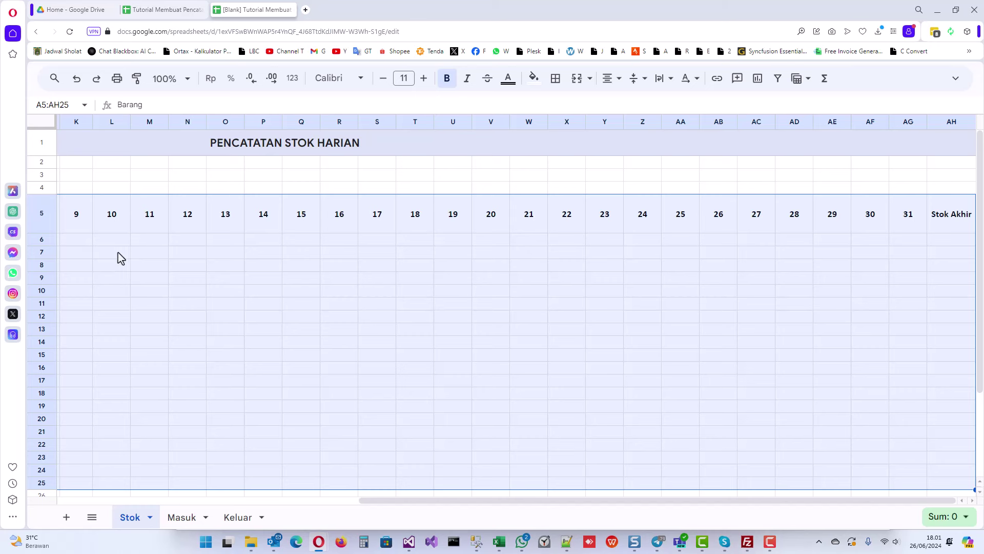
{"action": "right_click", "coordinate": [121, 216]}
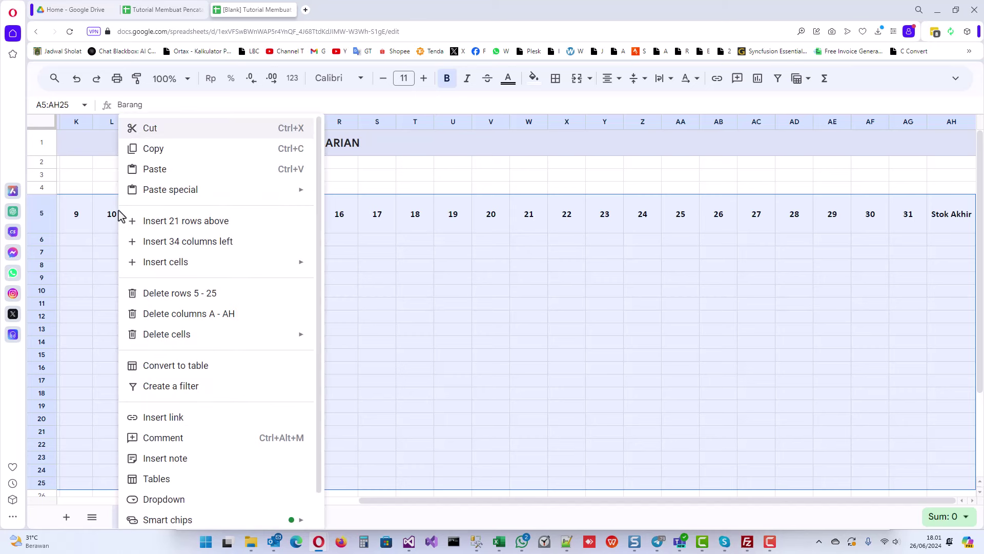
{"action": "left_click", "coordinate": [208, 369]}
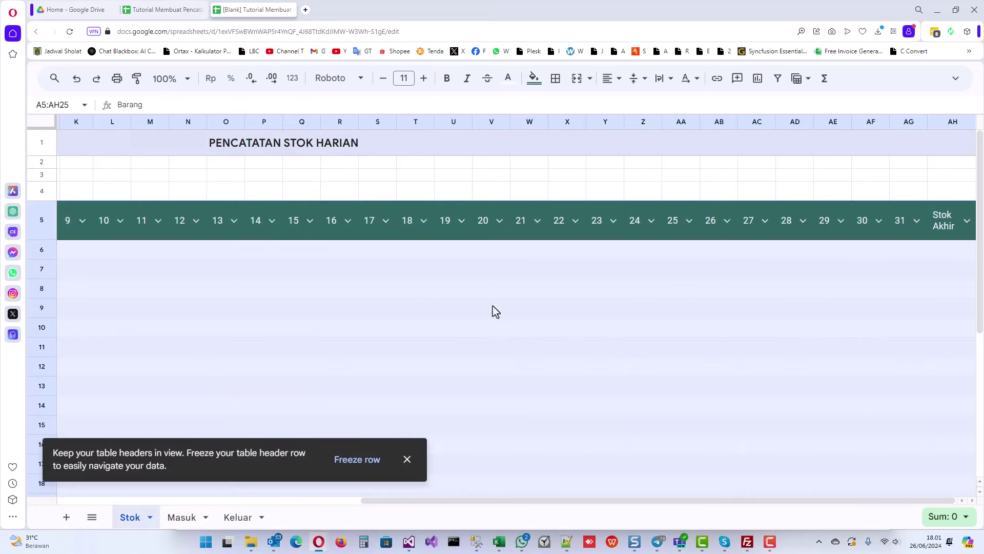
Step: Rename the new table as Stok
{"action": "left_click", "coordinate": [333, 500]}
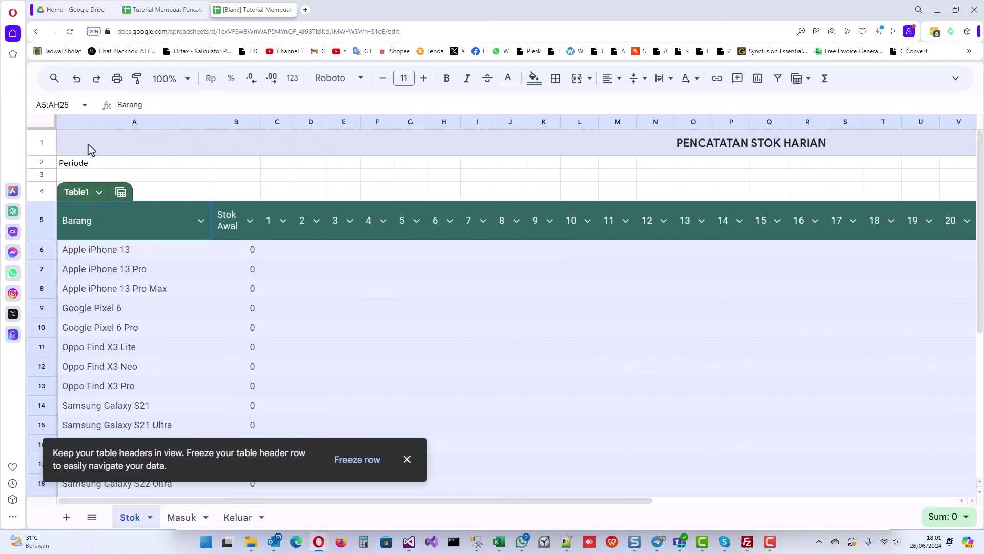
{"action": "left_click", "coordinate": [85, 196]}
{"action": "type", "text": "Stok"}
{"action": "key", "text": "Return"}
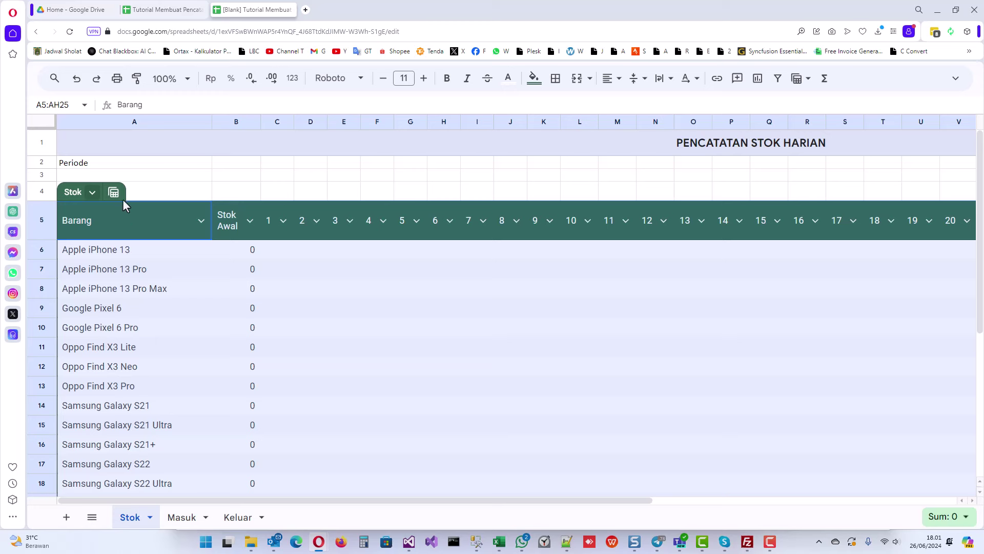
Step: Change the Stok table's color to dark navy blue, trying purple first
{"action": "left_click", "coordinate": [93, 193]}
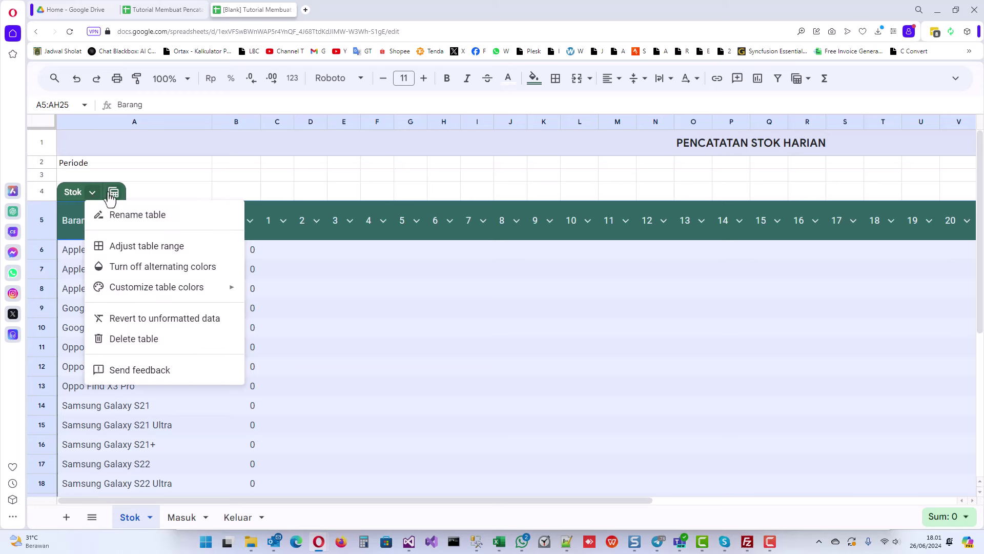
{"action": "mouse_move", "coordinate": [213, 288]}
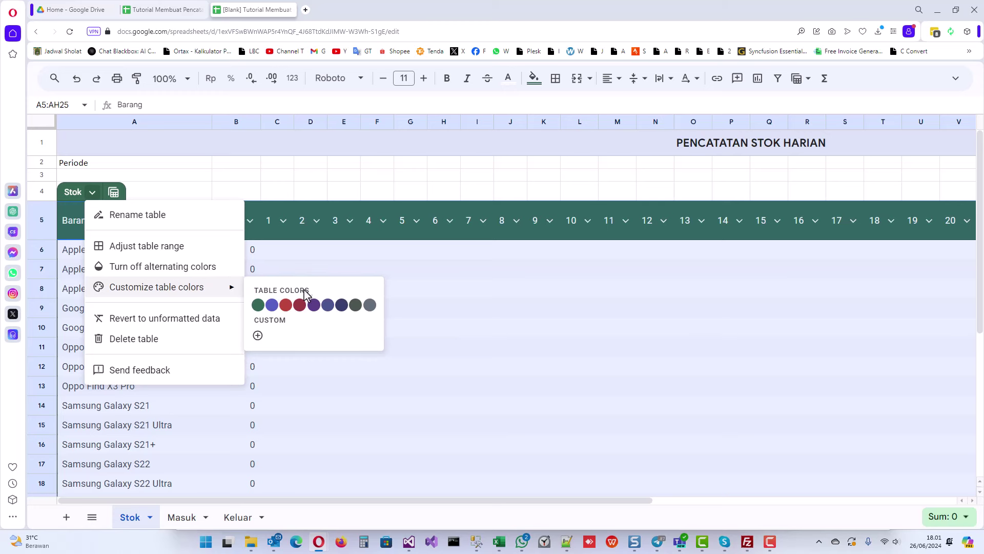
{"action": "left_click", "coordinate": [314, 306]}
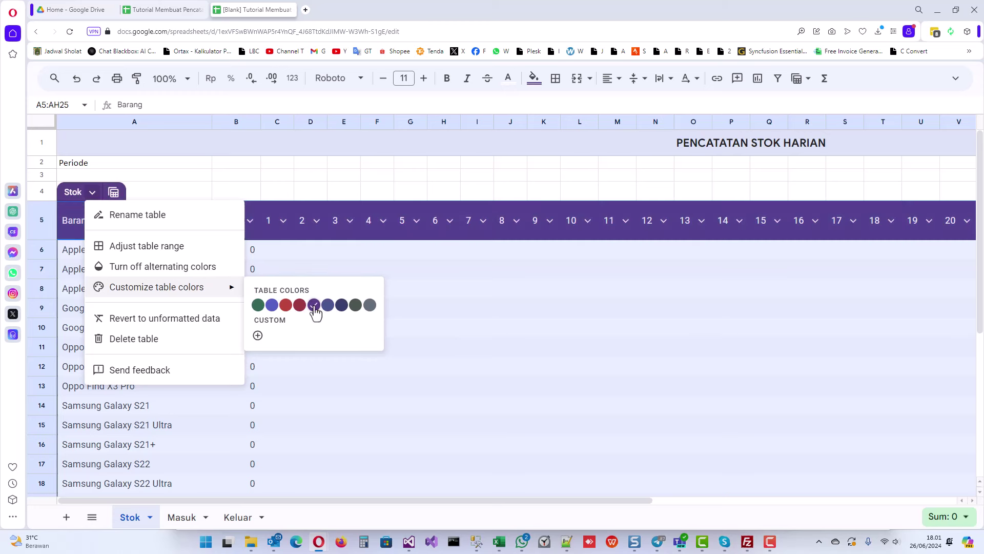
{"action": "left_click", "coordinate": [341, 306]}
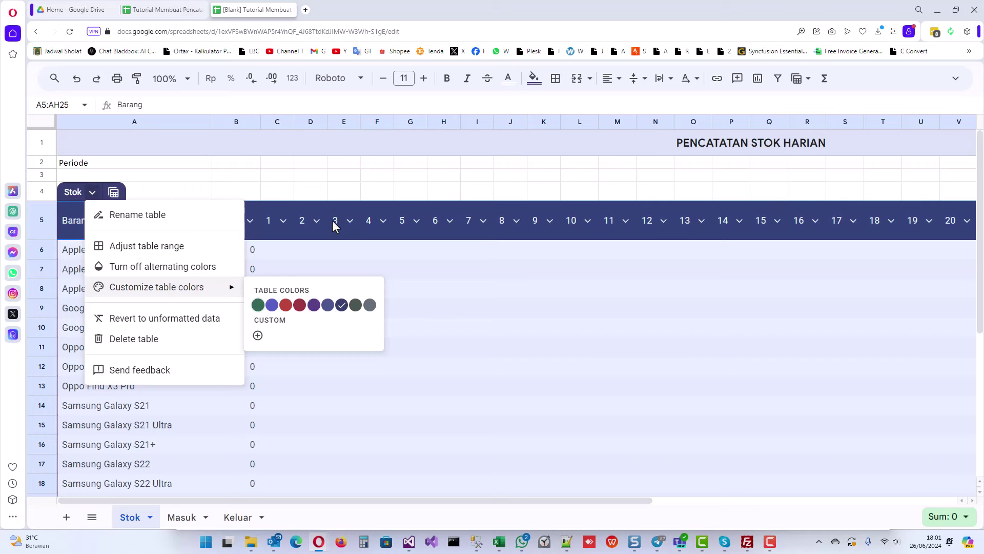
{"action": "left_click", "coordinate": [333, 225]}
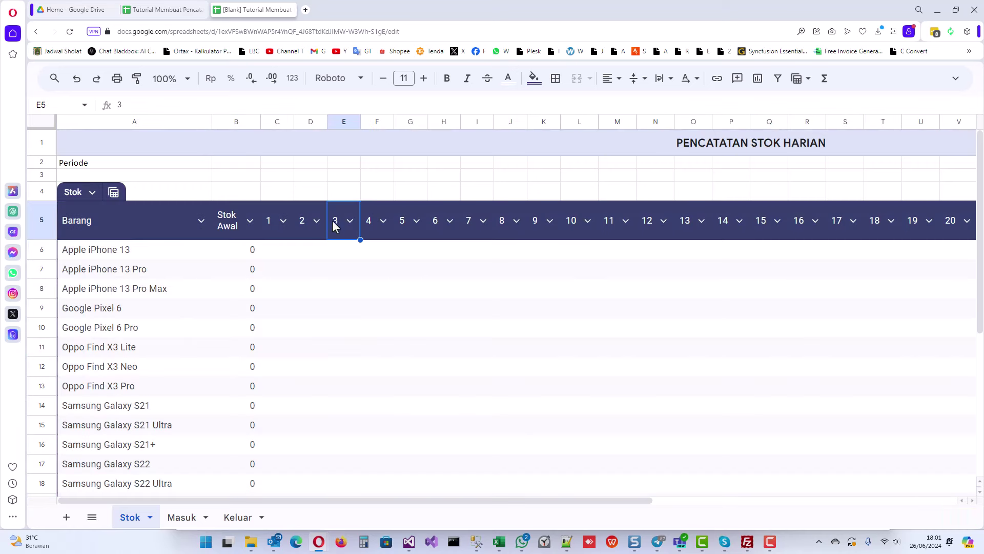
Step: Apply light gray borders to all cells of the Stok table body, range A6:AH25
{"action": "left_click", "coordinate": [153, 250]}
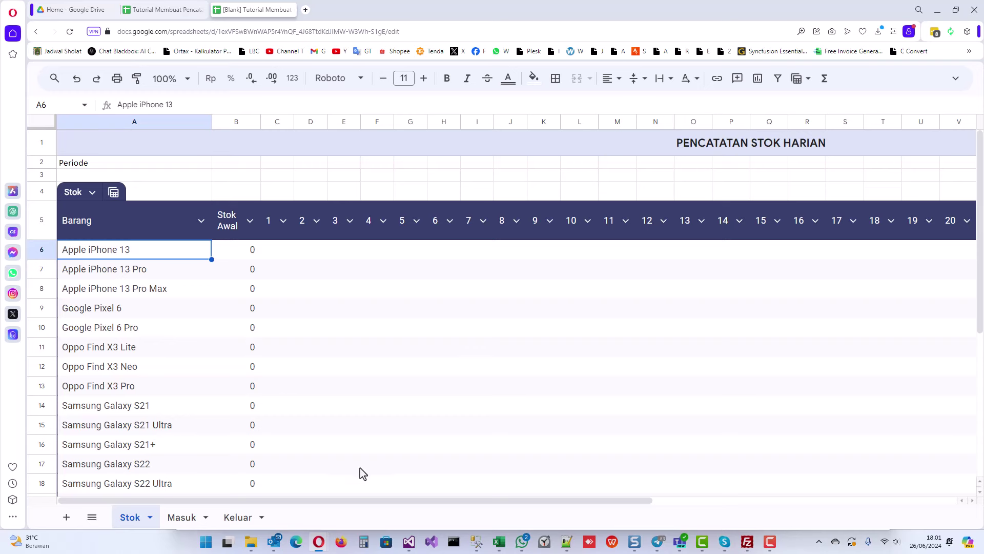
{"action": "left_click_drag", "start_coordinate": [285, 500], "coordinate": [703, 518]}
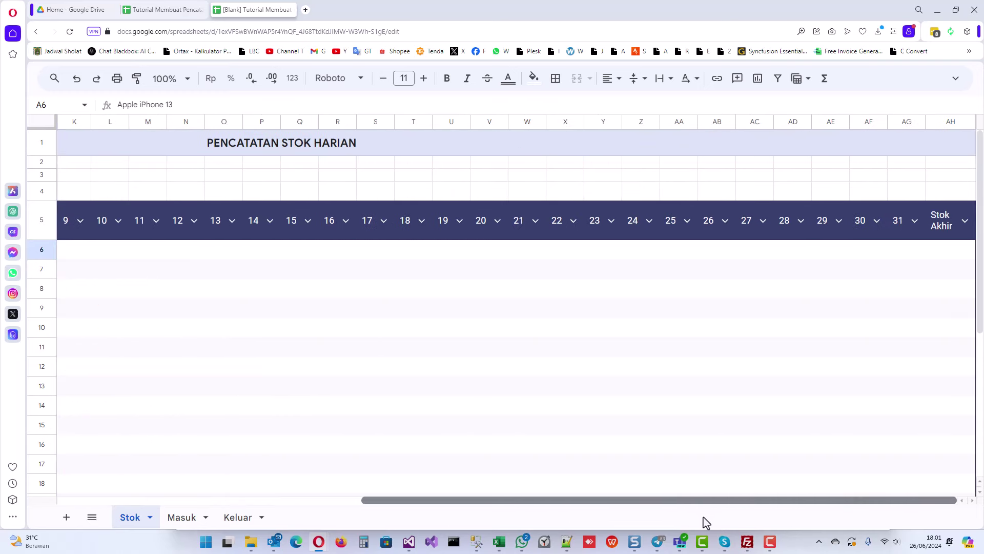
{"action": "scroll", "coordinate": [814, 461], "scroll_direction": "down", "scroll_amount": 5}
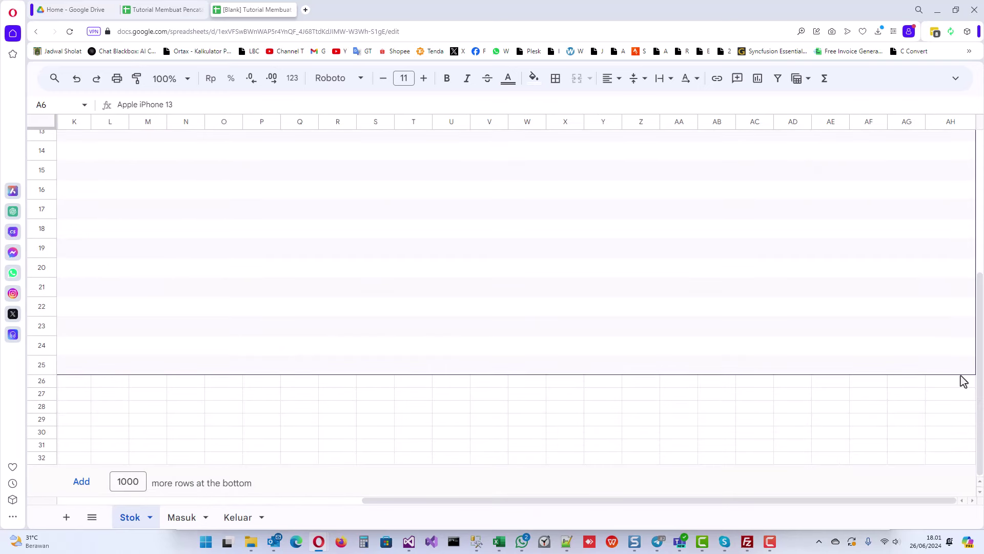
{"action": "left_click", "coordinate": [957, 378], "text": "shift"}
{"action": "scroll", "coordinate": [590, 328], "scroll_direction": "up", "scroll_amount": 5}
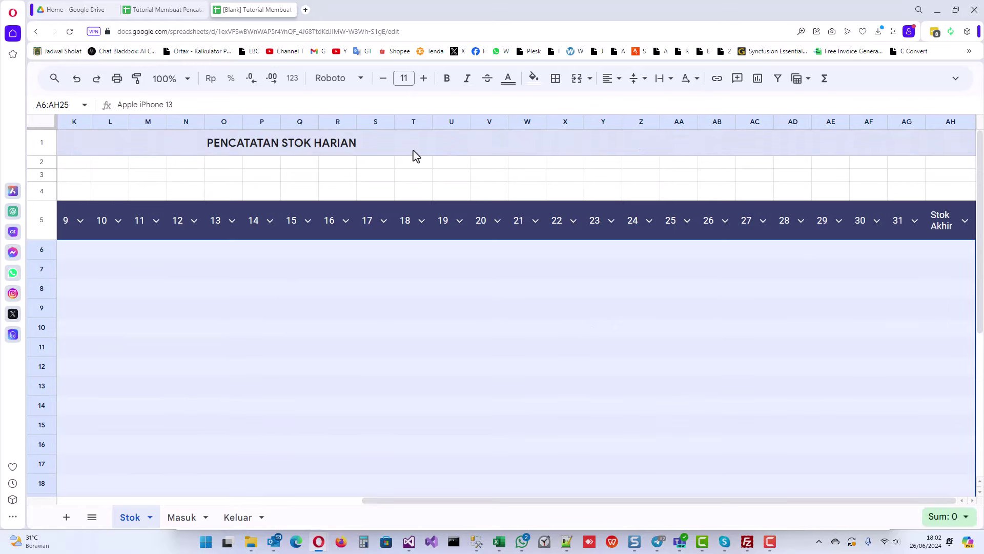
{"action": "left_click", "coordinate": [556, 79]}
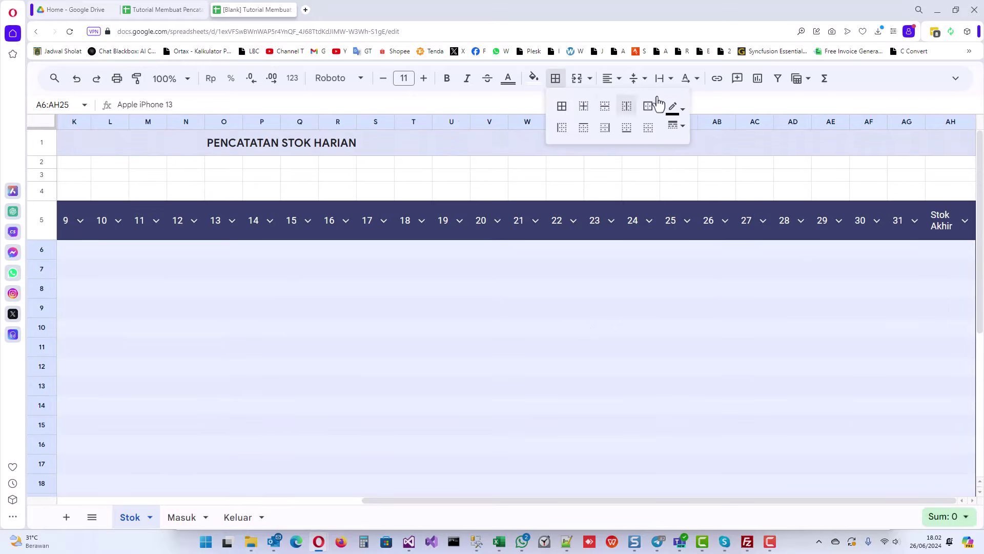
{"action": "left_click", "coordinate": [677, 109]}
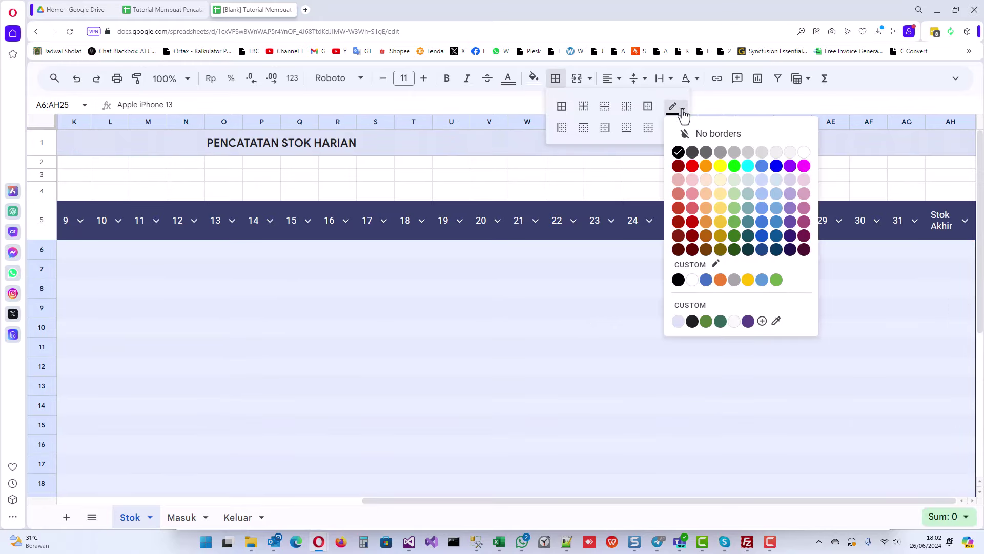
{"action": "left_click", "coordinate": [762, 153]}
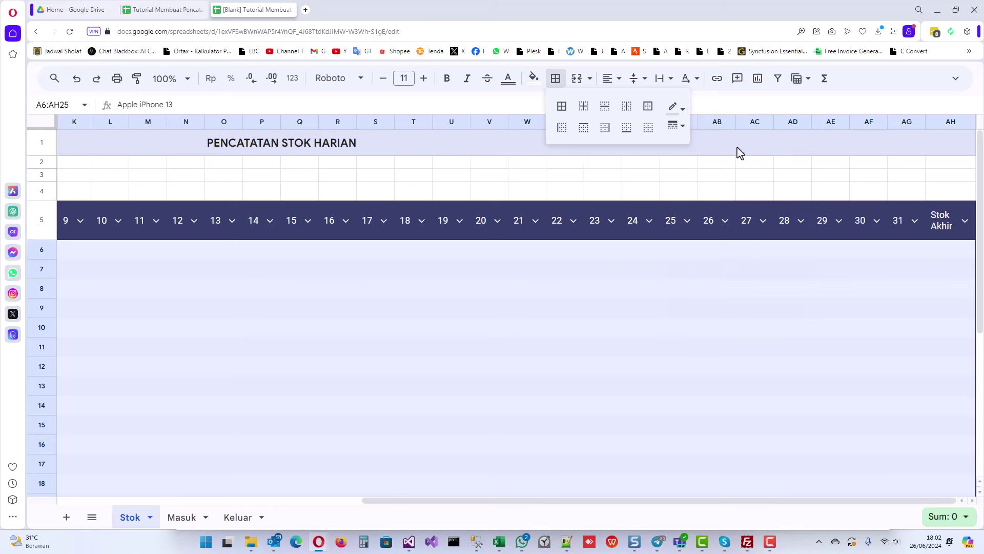
{"action": "left_click", "coordinate": [562, 107]}
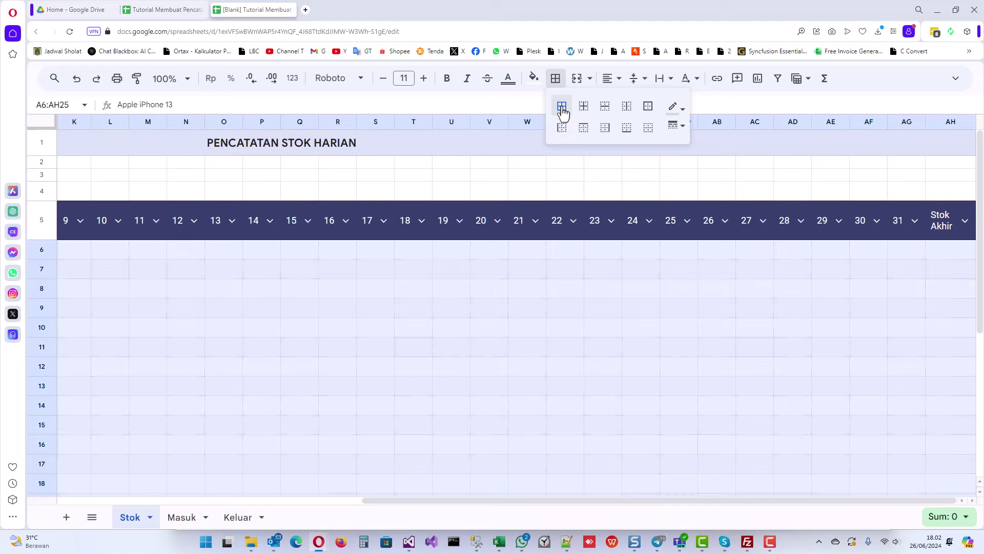
{"action": "left_click", "coordinate": [385, 258]}
{"action": "key", "text": "Home"}
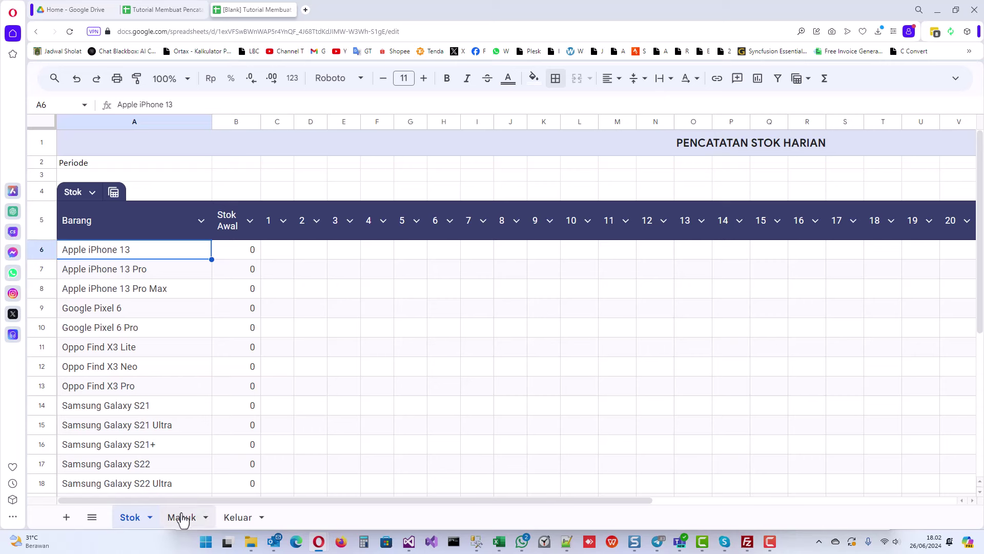
{"action": "left_click", "coordinate": [285, 256]}
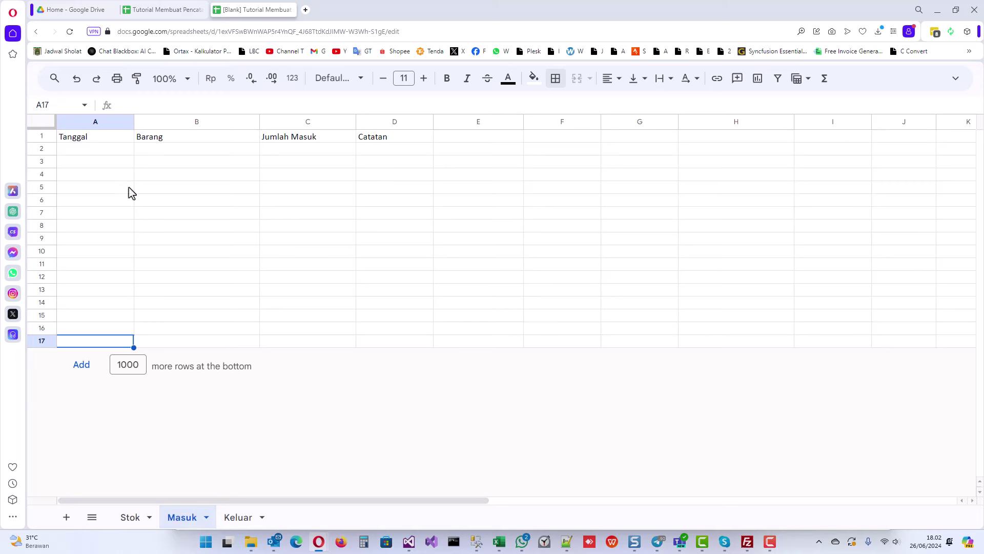
Step: Convert the range A1:D15 on the Masuk sheet to a table and rename it BarangMasuk
{"action": "left_click", "coordinate": [116, 135]}
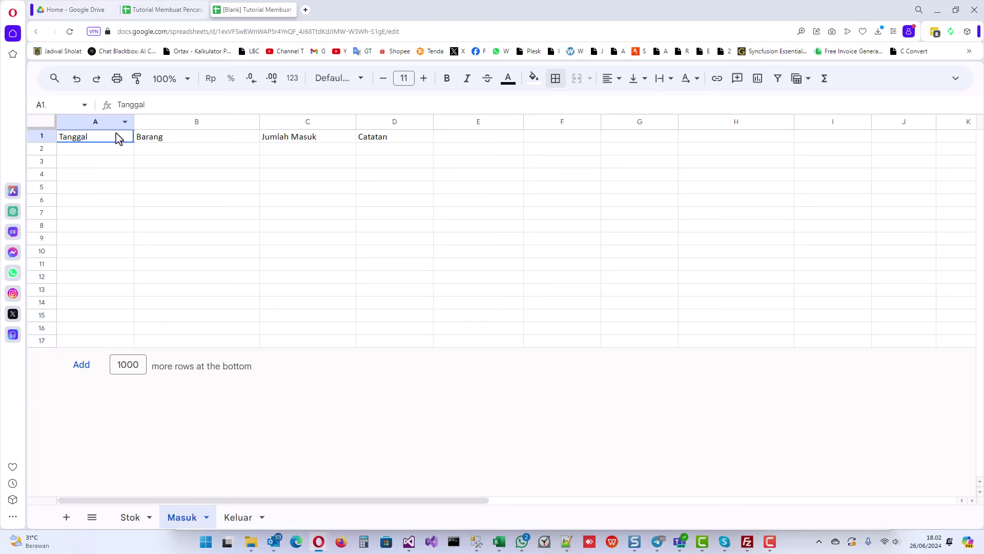
{"action": "left_click", "coordinate": [395, 315], "text": "shift"}
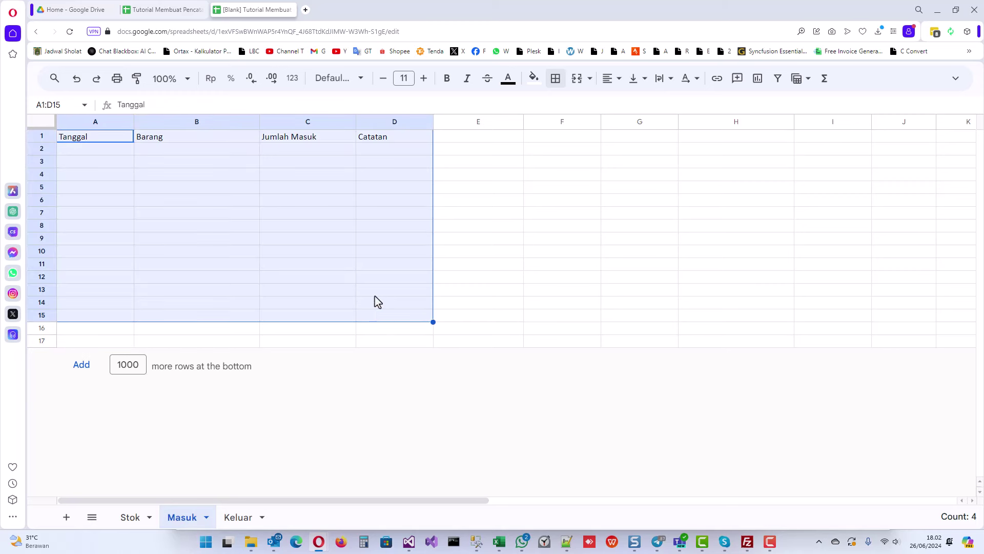
{"action": "right_click", "coordinate": [147, 142]}
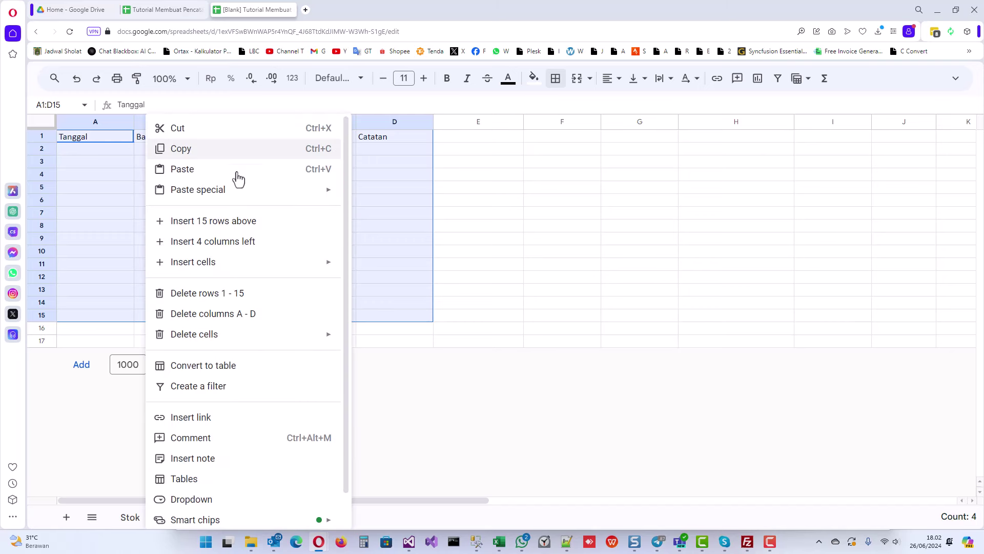
{"action": "left_click", "coordinate": [238, 367]}
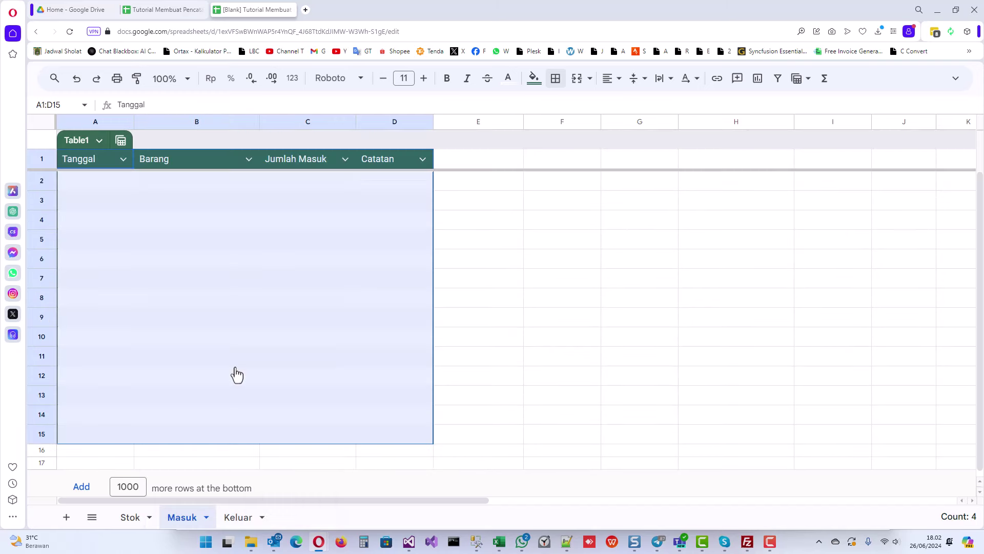
{"action": "left_click", "coordinate": [80, 142]}
{"action": "type", "text": "BarangMasuk"}
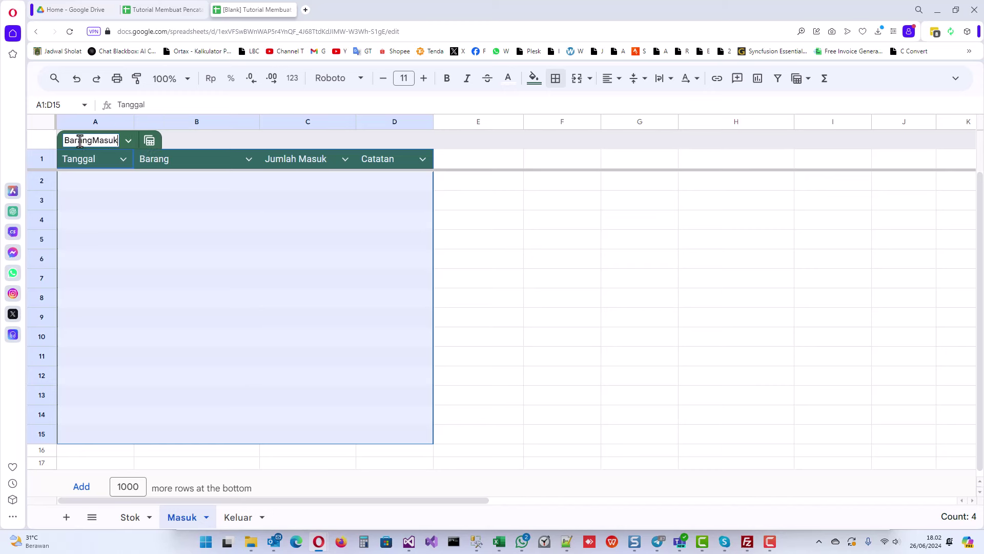
{"action": "key", "text": "Return"}
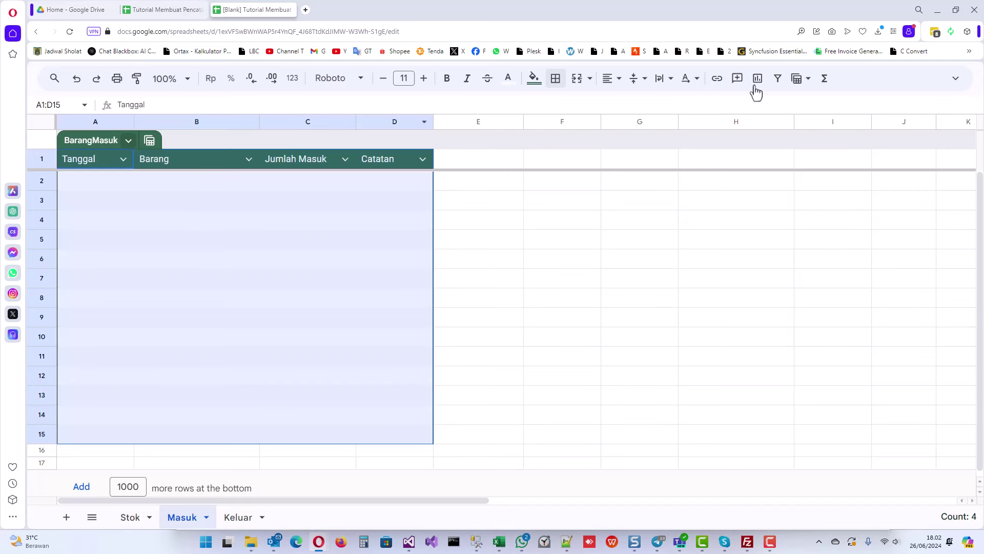
Step: Bring back the hidden document header and look over the freeze options for rows and columns
{"action": "left_click", "coordinate": [954, 79]}
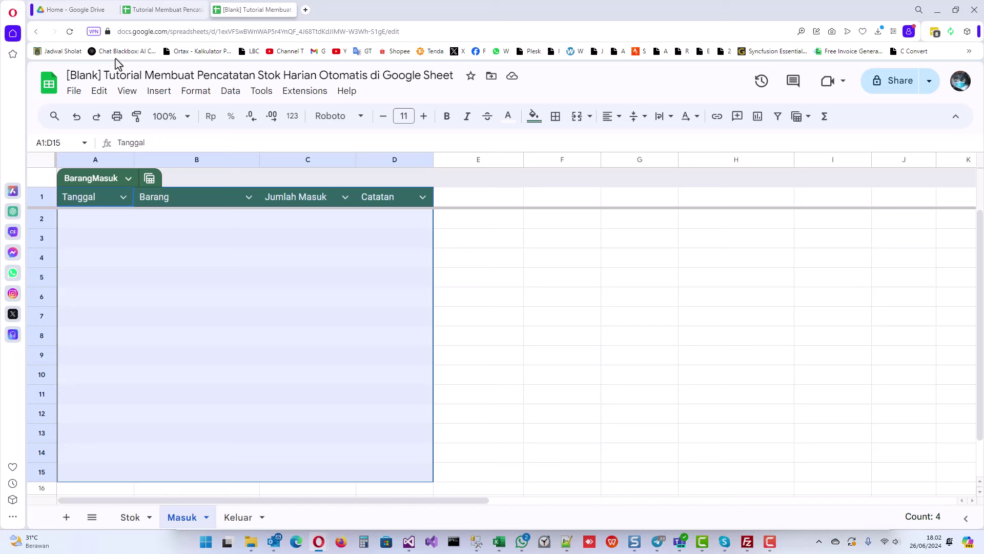
{"action": "left_click", "coordinate": [128, 91]}
{"action": "mouse_move", "coordinate": [154, 134]}
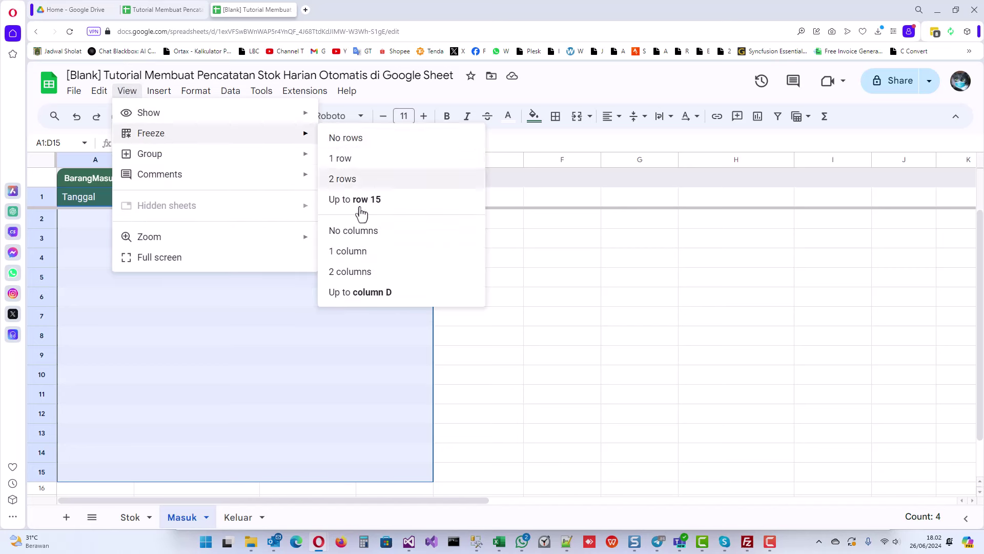
{"action": "left_click", "coordinate": [83, 222]}
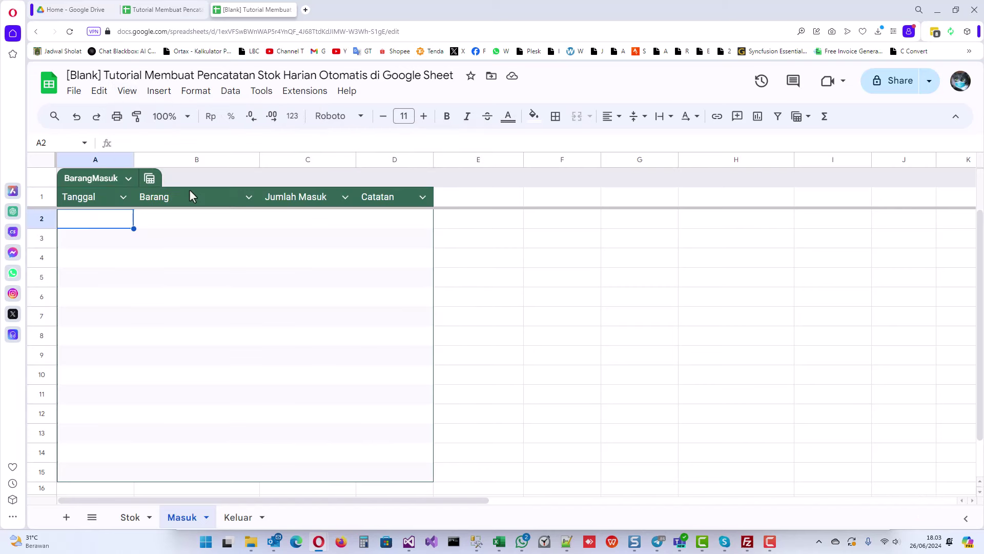
Step: Convert the range A1:D15 on the Keluar sheet, from Tanggal through Catatan, to a table
{"action": "left_click", "coordinate": [238, 518]}
{"action": "left_click", "coordinate": [104, 176]}
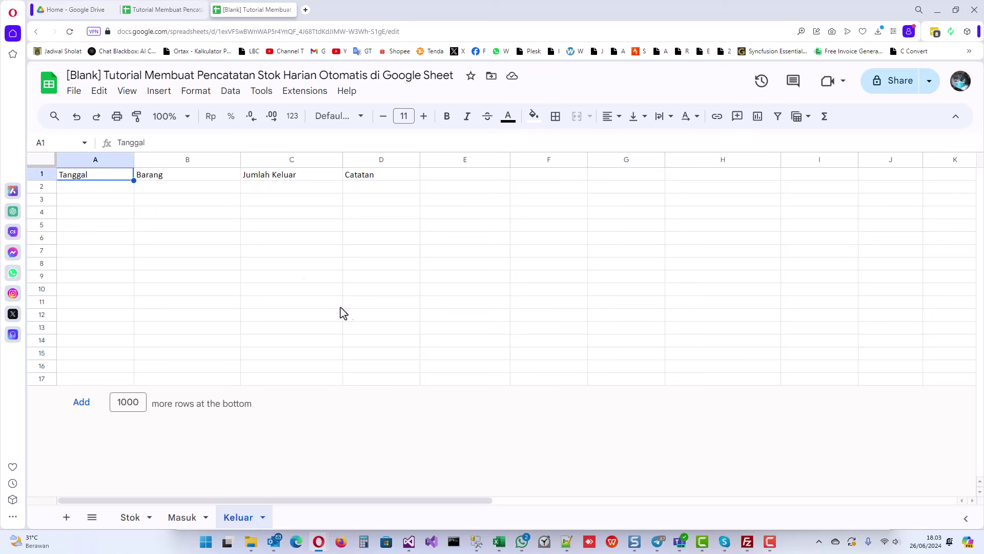
{"action": "left_click", "coordinate": [382, 358], "text": "shift"}
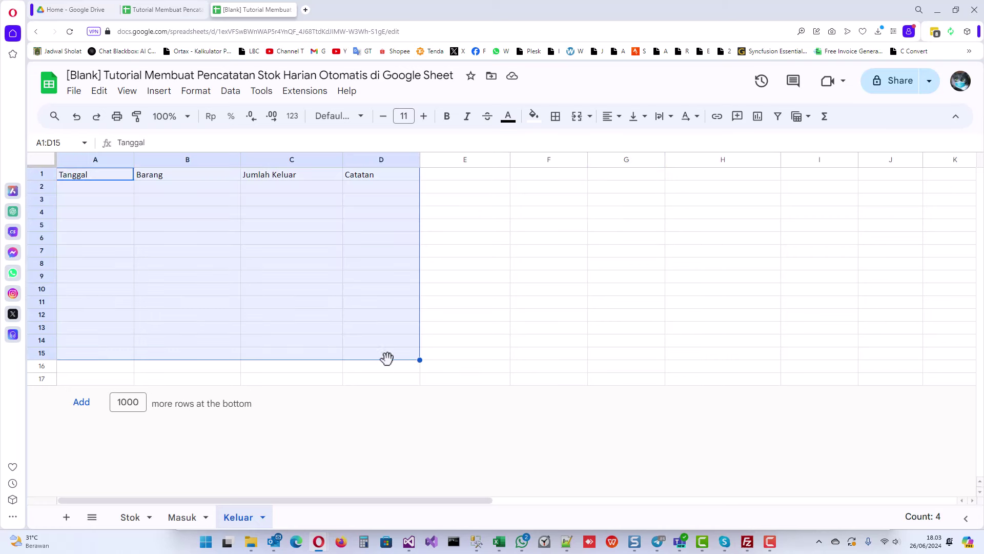
{"action": "right_click", "coordinate": [101, 178]}
{"action": "left_click", "coordinate": [197, 373]}
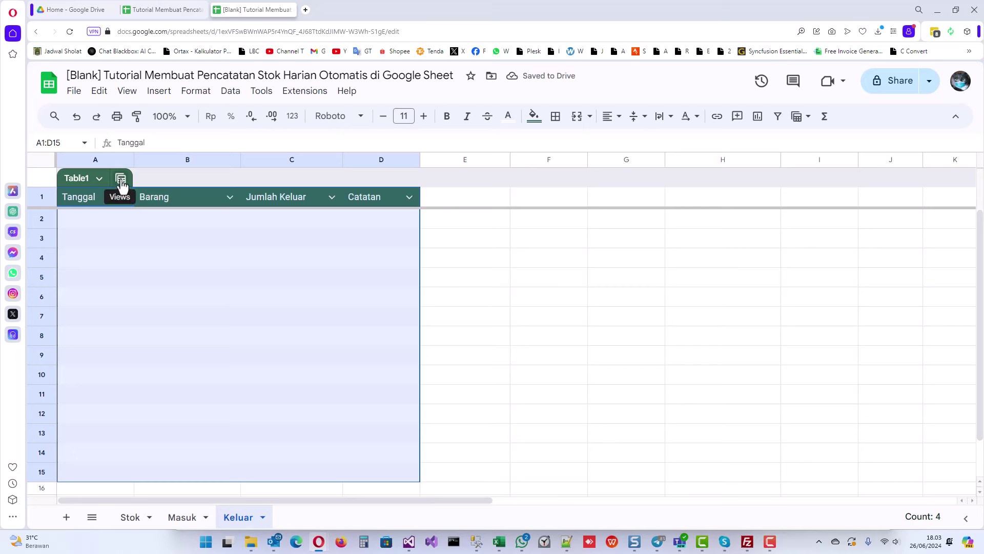
Step: Change the Keluar sheet's table color to red and rename the table BarangKeluar
{"action": "left_click", "coordinate": [99, 179]}
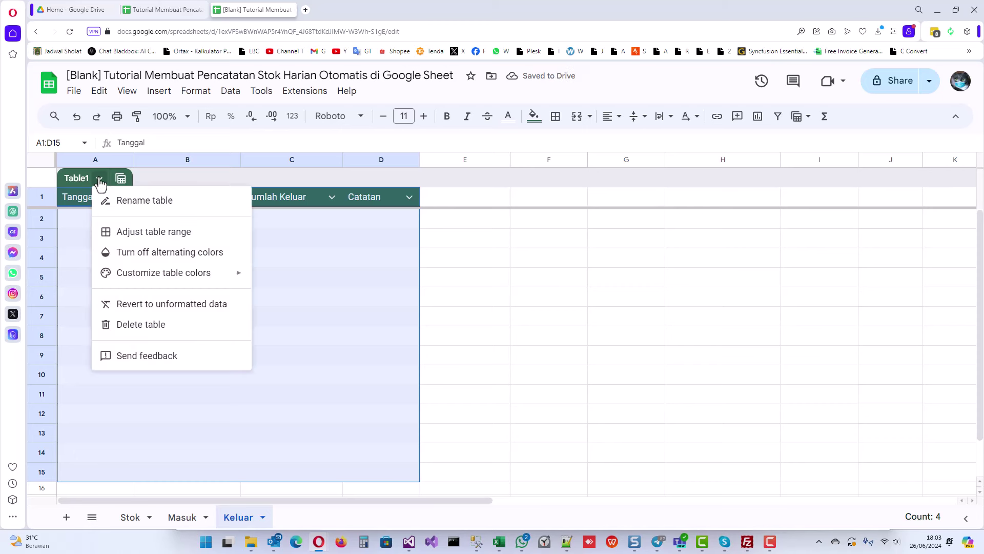
{"action": "mouse_move", "coordinate": [165, 277]}
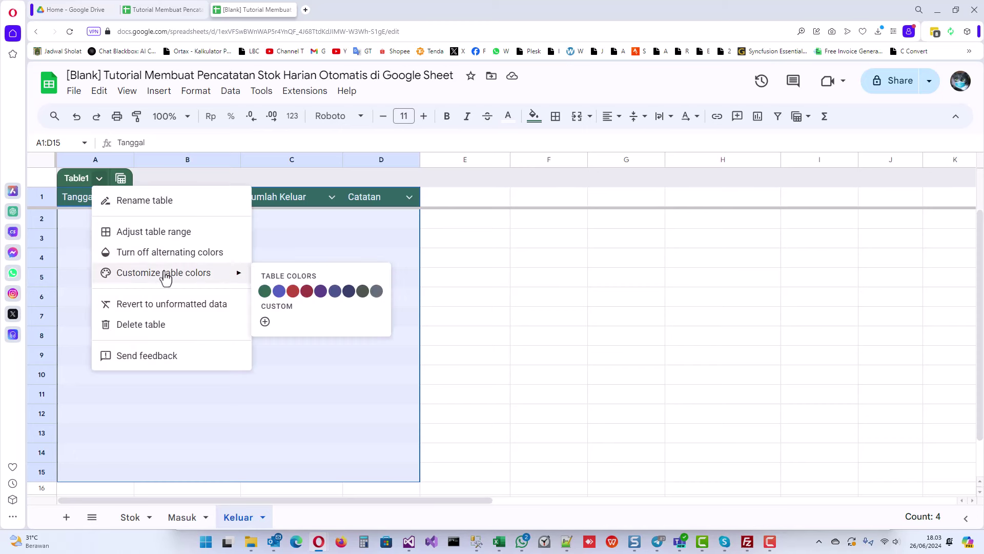
{"action": "left_click", "coordinate": [293, 291]}
{"action": "left_click", "coordinate": [84, 178]}
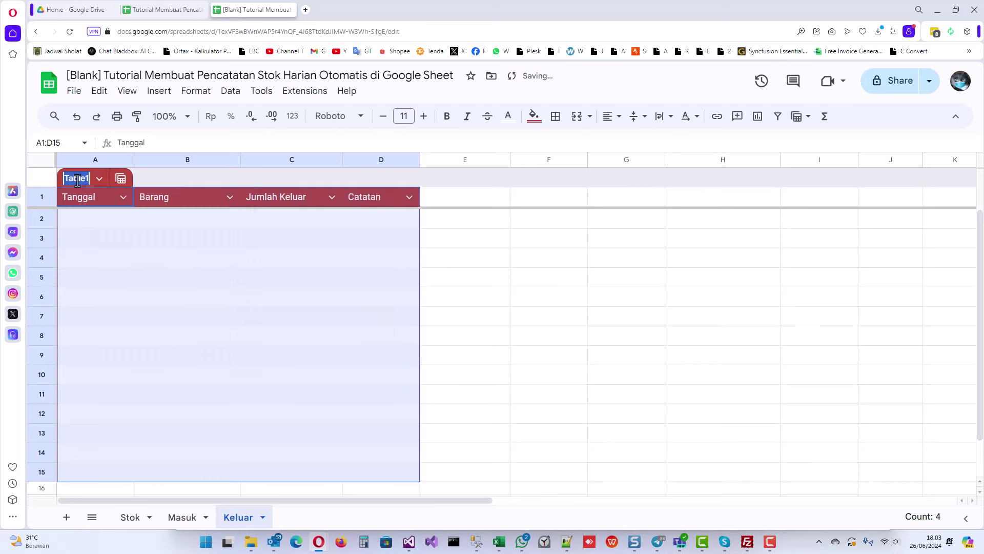
{"action": "type", "text": "Barang"}
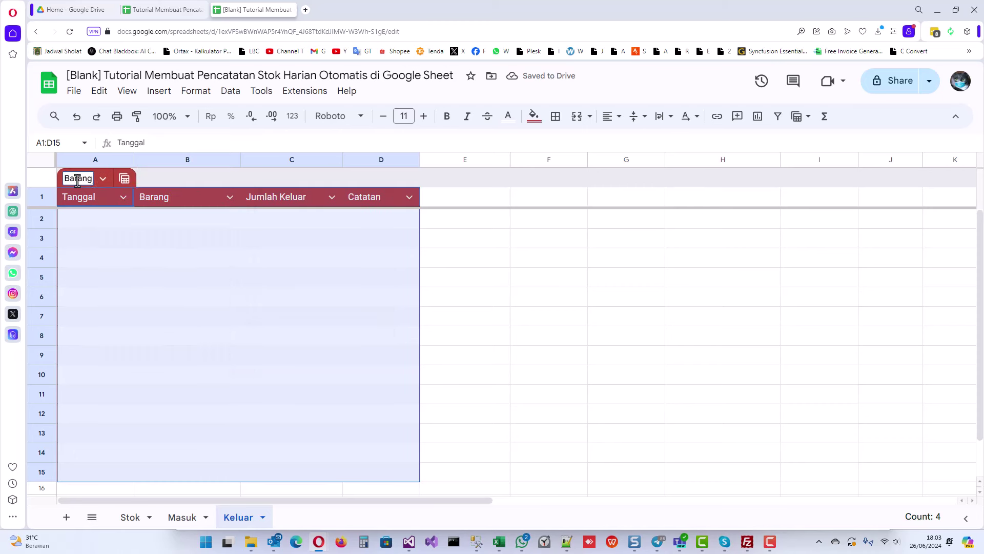
{"action": "type", "text": "Keluar"}
{"action": "key", "text": "Return"}
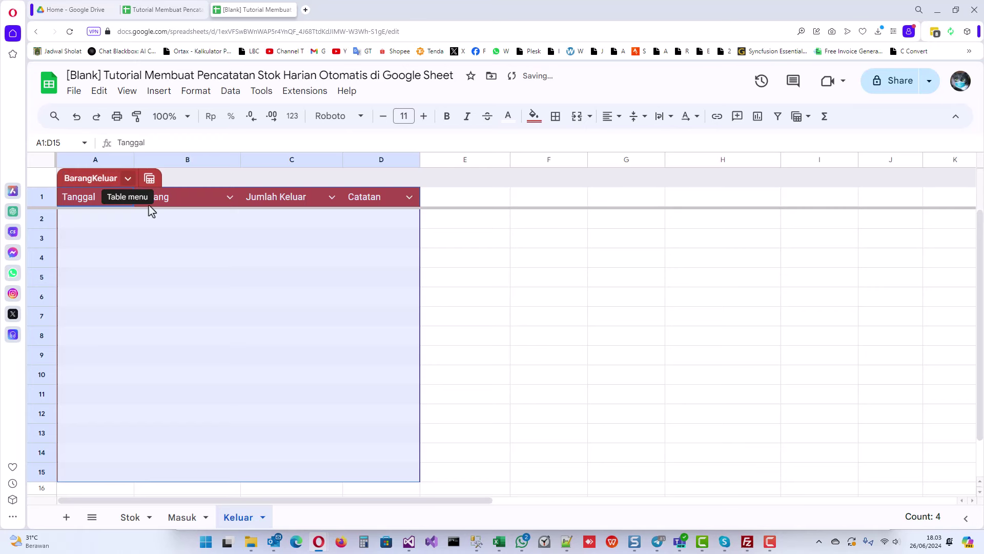
{"action": "left_click", "coordinate": [205, 226]}
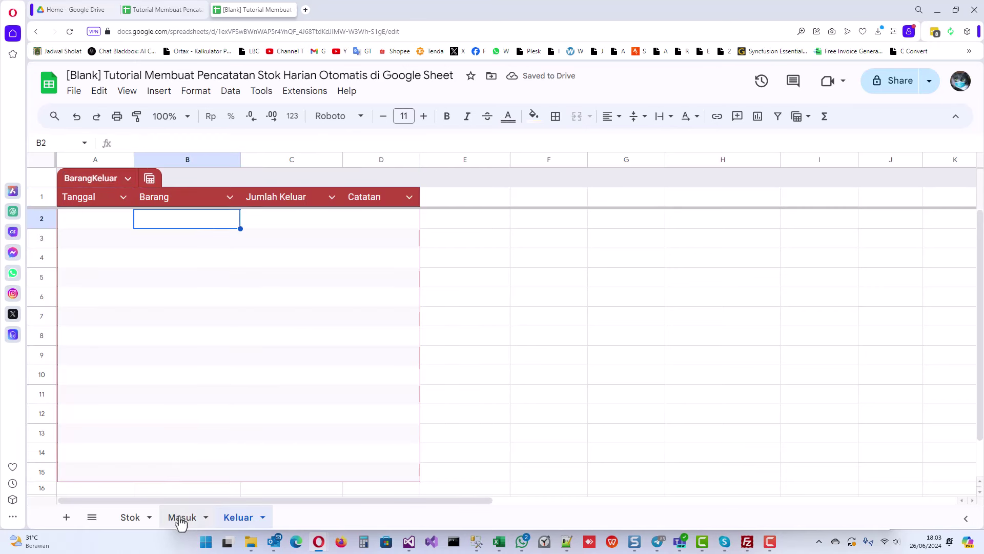
Step: Check the item list on the Stok sheet, and add a dropdown to the Barang column of the BarangMasuk table
{"action": "left_click", "coordinate": [180, 517]}
{"action": "left_click", "coordinate": [204, 221]}
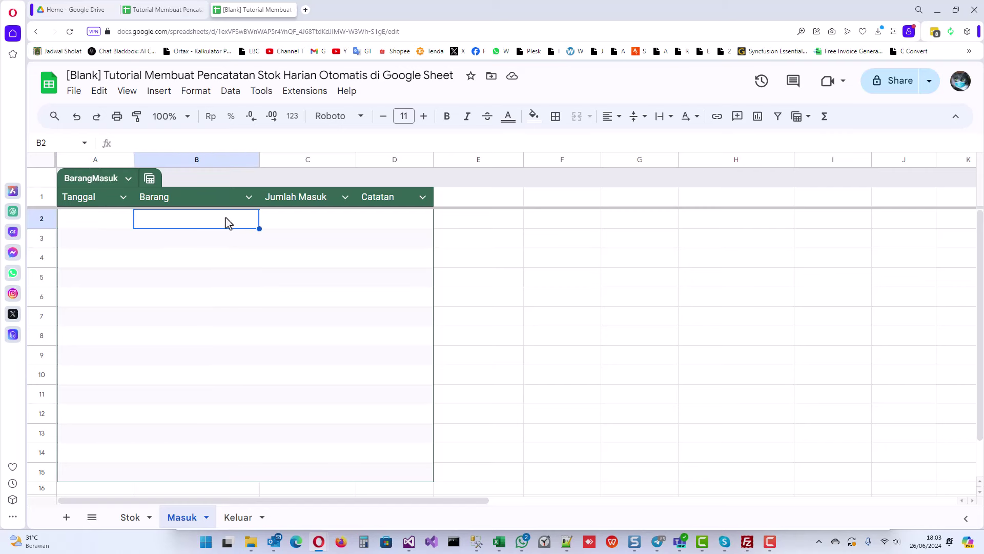
{"action": "left_click", "coordinate": [131, 518]}
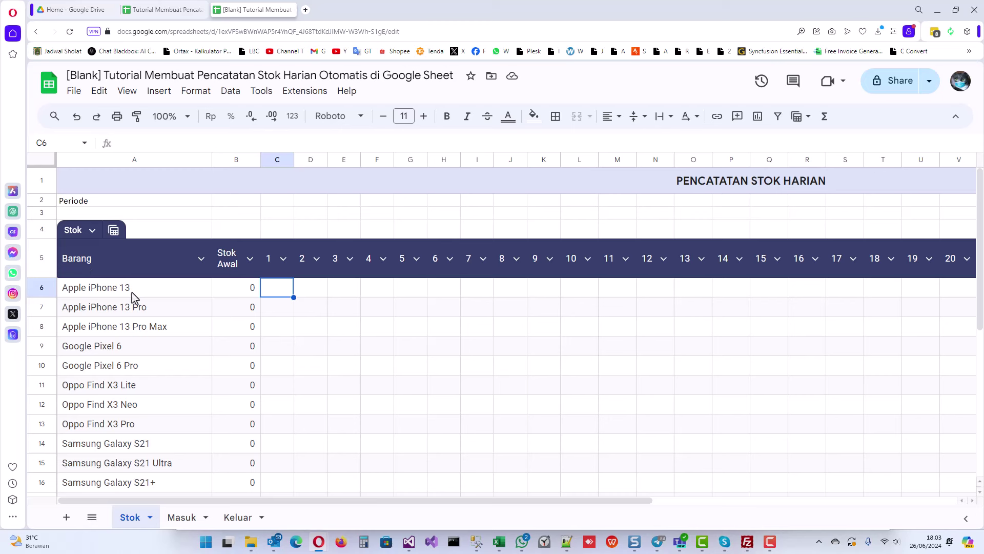
{"action": "left_click", "coordinate": [111, 294]}
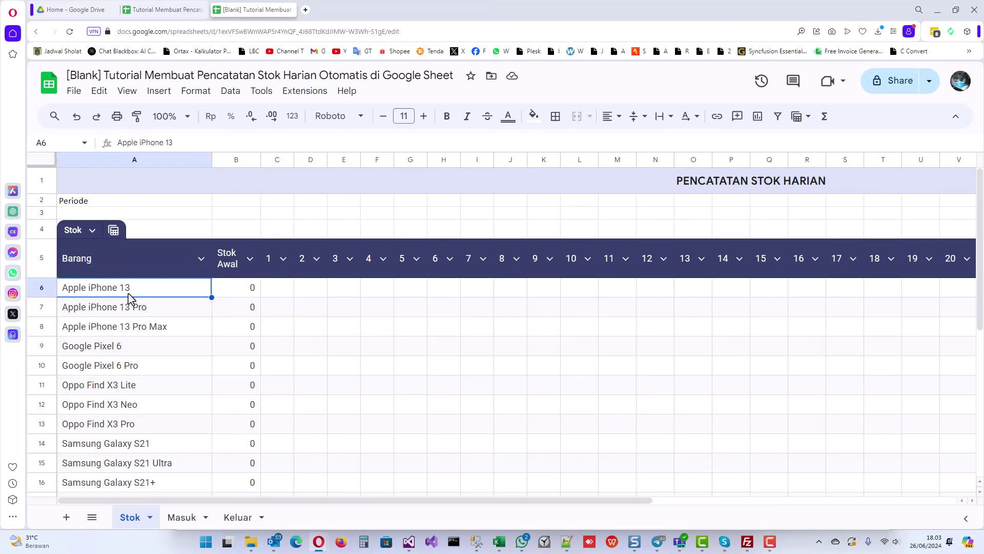
{"action": "left_click", "coordinate": [182, 517]}
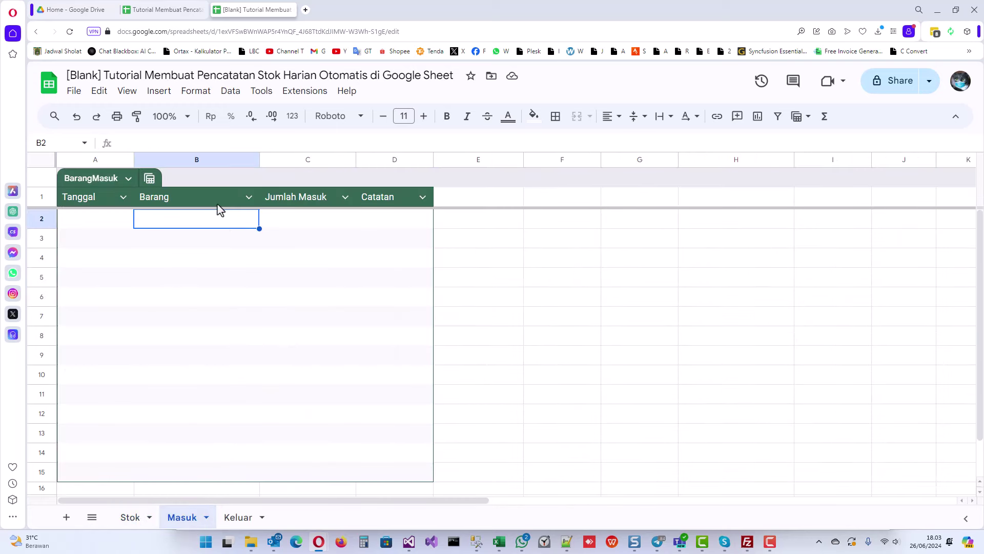
{"action": "left_click", "coordinate": [159, 91]}
{"action": "left_click", "coordinate": [204, 403]}
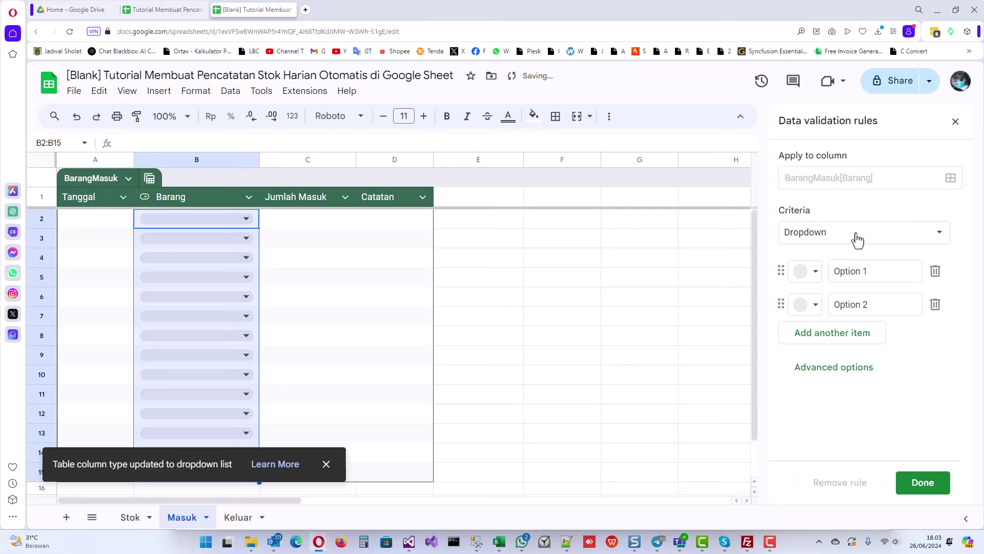
Step: Set the BarangMasuk table's Barang dropdown criteria to Dropdown (from a range) with the source =Stok[Barang]
{"action": "left_click", "coordinate": [939, 236]}
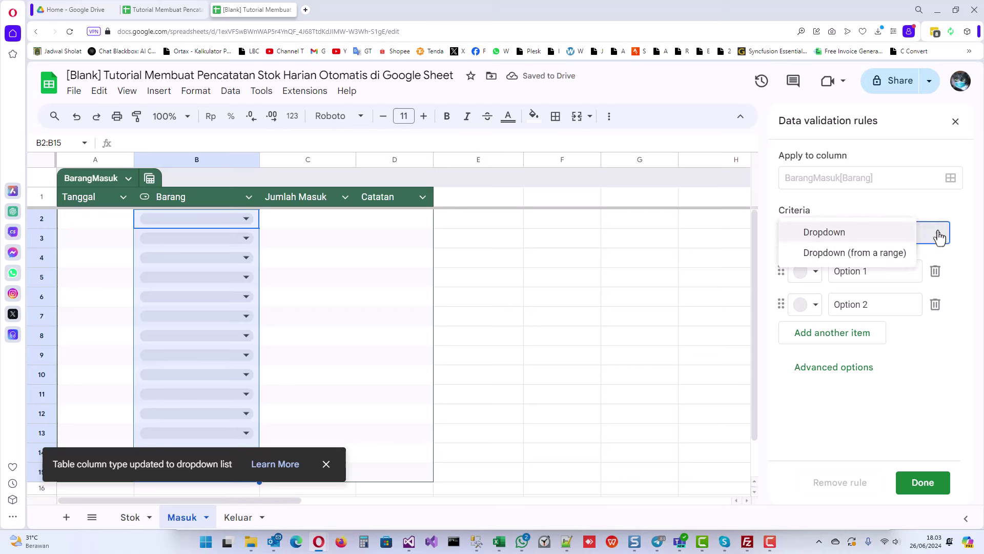
{"action": "left_click", "coordinate": [874, 254]}
{"action": "left_click", "coordinate": [846, 265]}
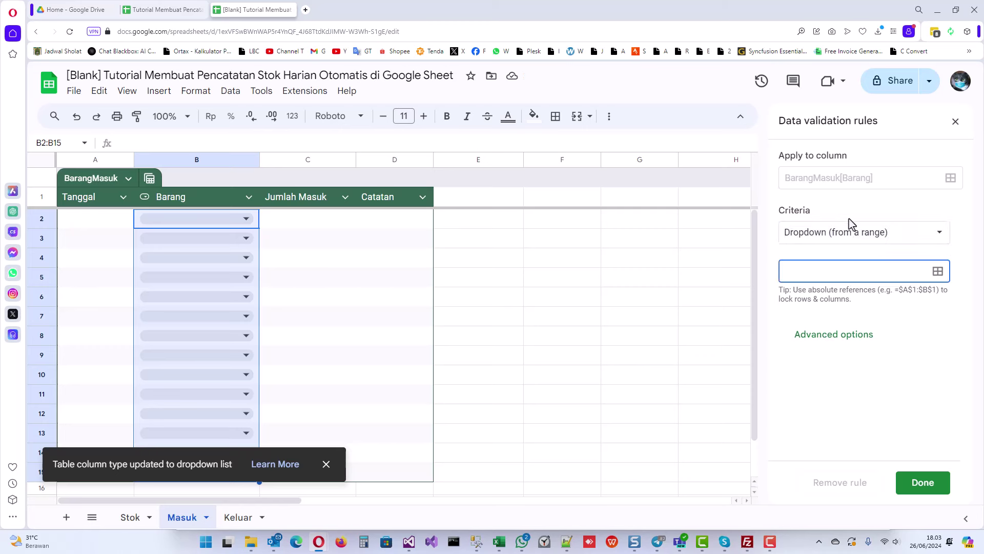
{"action": "type", "text": "=Stok[Barang"}
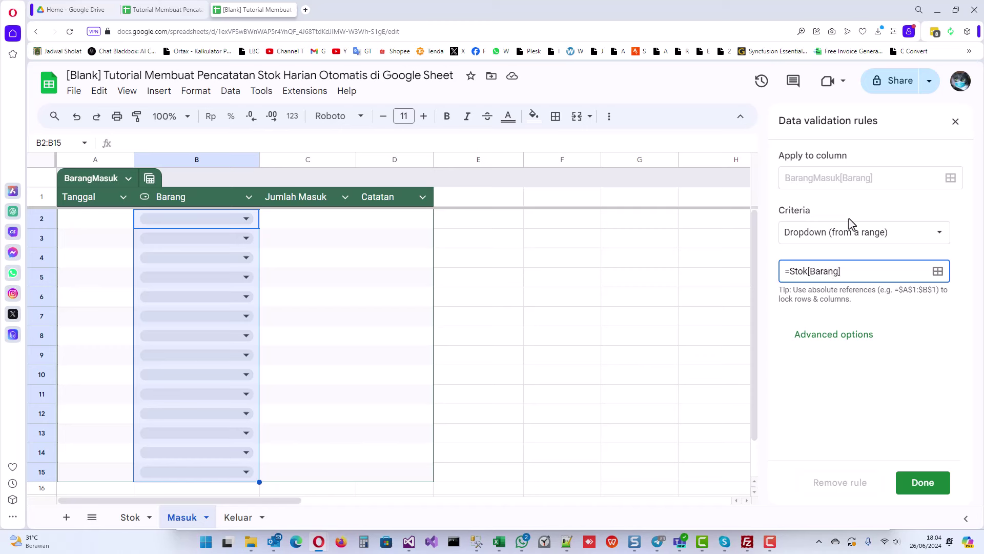
{"action": "left_click", "coordinate": [849, 219]}
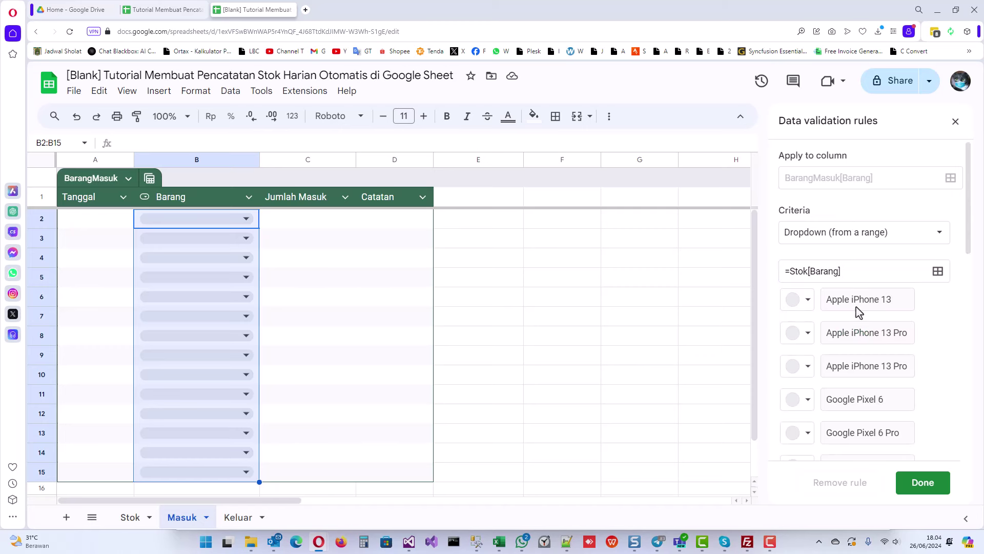
Step: Set the display style of the BarangMasuk Barang dropdown to Arrow in the advanced options and save the rule
{"action": "scroll", "coordinate": [858, 310], "scroll_direction": "down", "scroll_amount": 10}
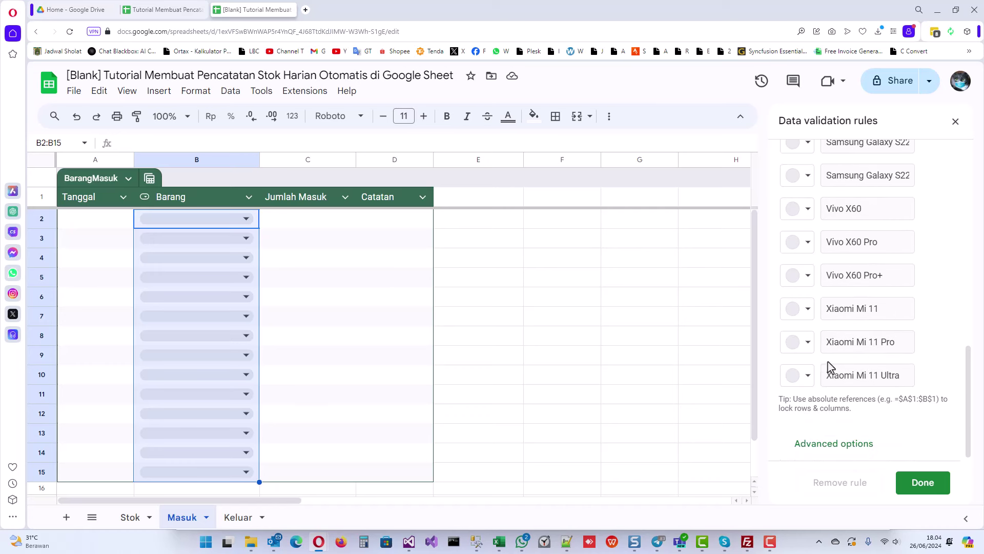
{"action": "left_click", "coordinate": [822, 445]}
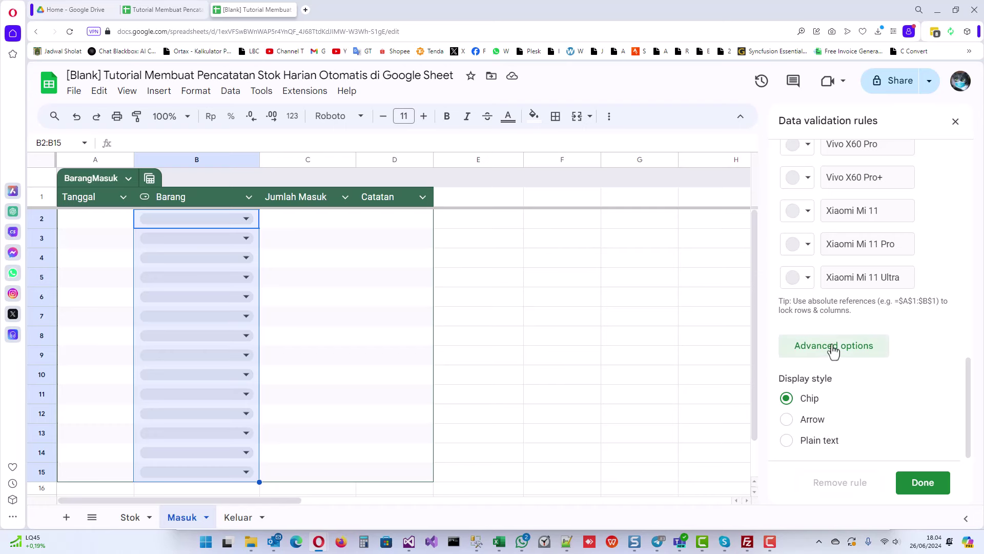
{"action": "scroll", "coordinate": [833, 349], "scroll_direction": "up", "scroll_amount": 4}
{"action": "scroll", "coordinate": [832, 348], "scroll_direction": "up", "scroll_amount": 6}
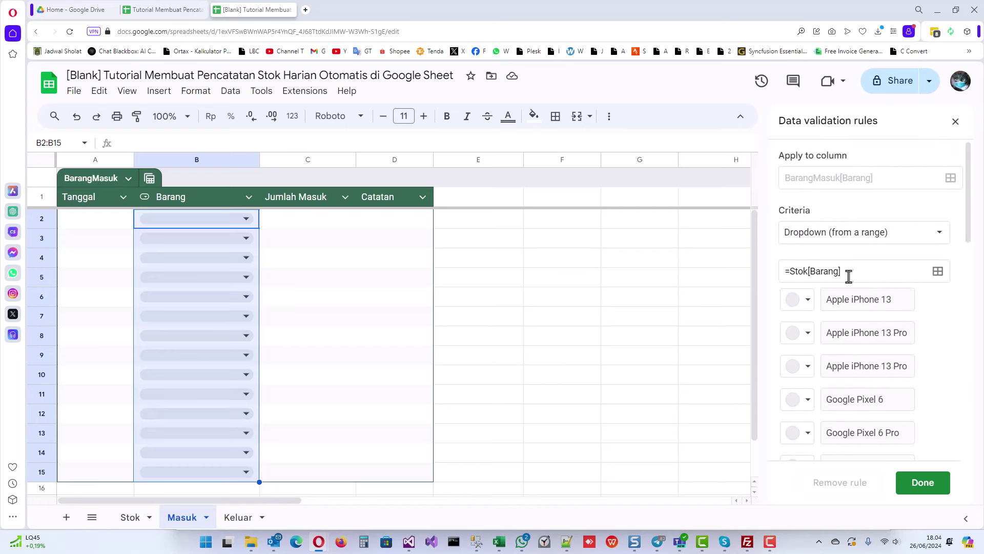
{"action": "left_click_drag", "start_coordinate": [849, 276], "coordinate": [789, 270]}
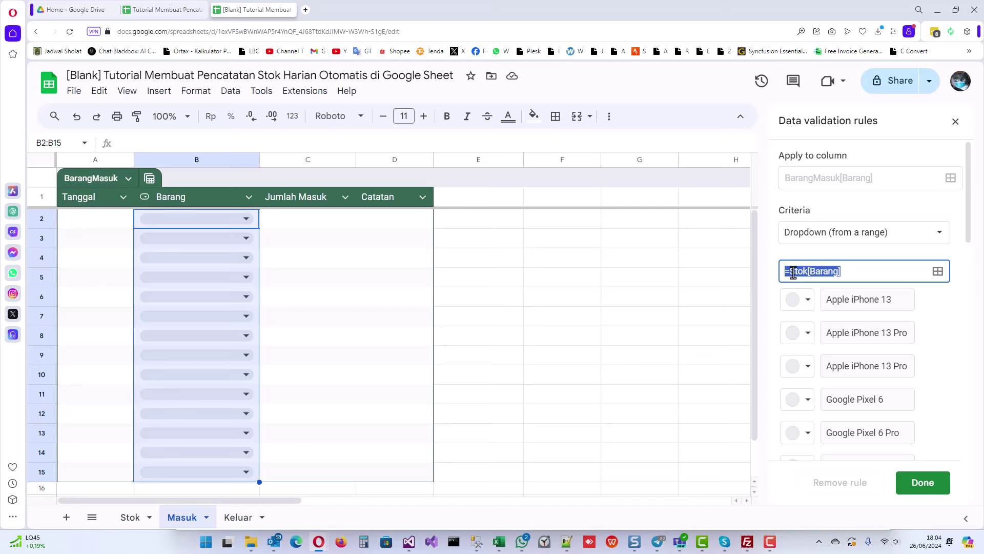
{"action": "scroll", "coordinate": [911, 422], "scroll_direction": "down", "scroll_amount": 10}
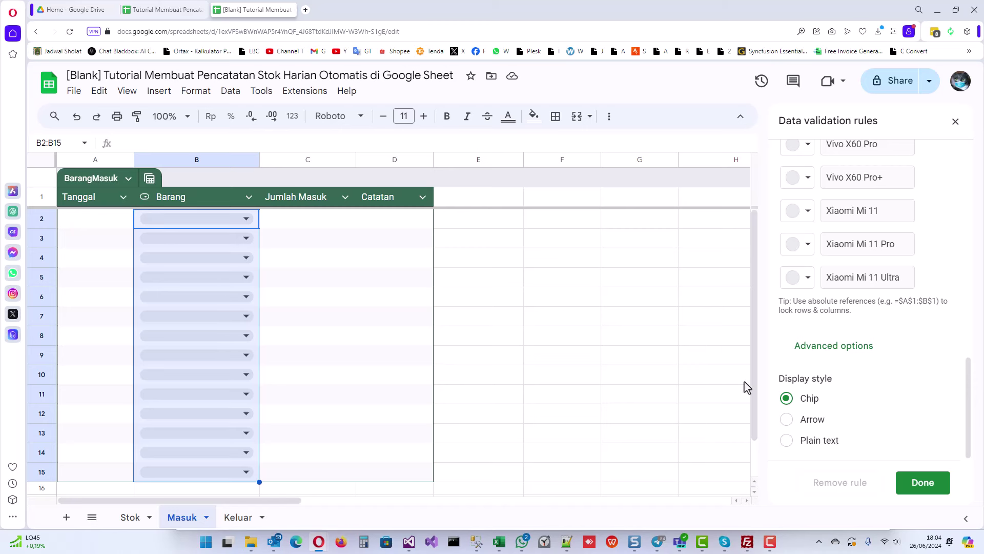
{"action": "left_click", "coordinate": [814, 422]}
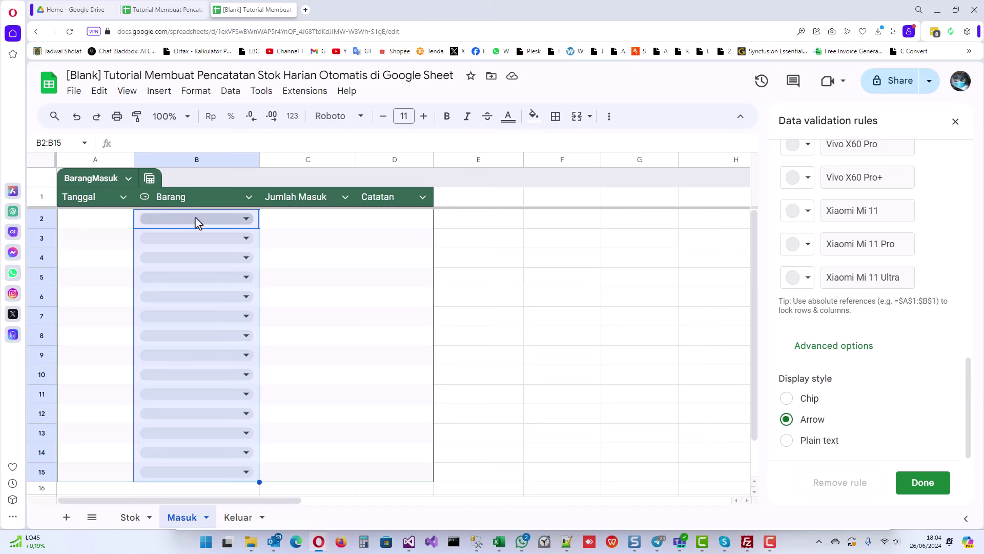
{"action": "left_click", "coordinate": [920, 488]}
Step: Check the item choices in the Barang dropdown of cell B2 on the Masuk sheet without picking one
{"action": "left_click", "coordinate": [248, 219]}
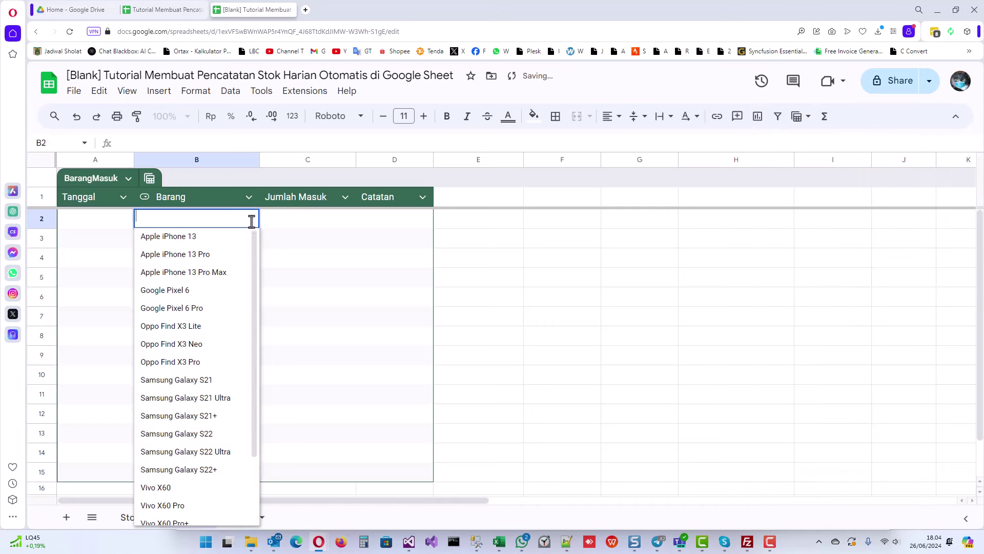
{"action": "scroll", "coordinate": [199, 303], "scroll_direction": "down", "scroll_amount": 2}
{"action": "scroll", "coordinate": [200, 303], "scroll_direction": "up", "scroll_amount": 2}
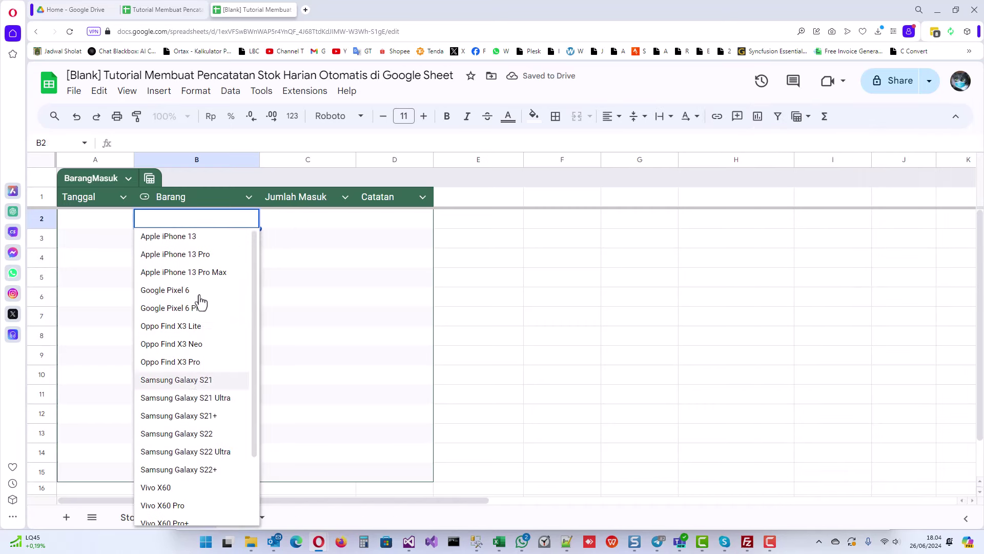
{"action": "left_click", "coordinate": [277, 235]}
{"action": "left_click", "coordinate": [279, 226]}
Step: Add a dropdown to the BarangKeluar table's Barang column on the Keluar sheet, sourced from the range =Stok[Barang]
{"action": "left_click", "coordinate": [236, 515]}
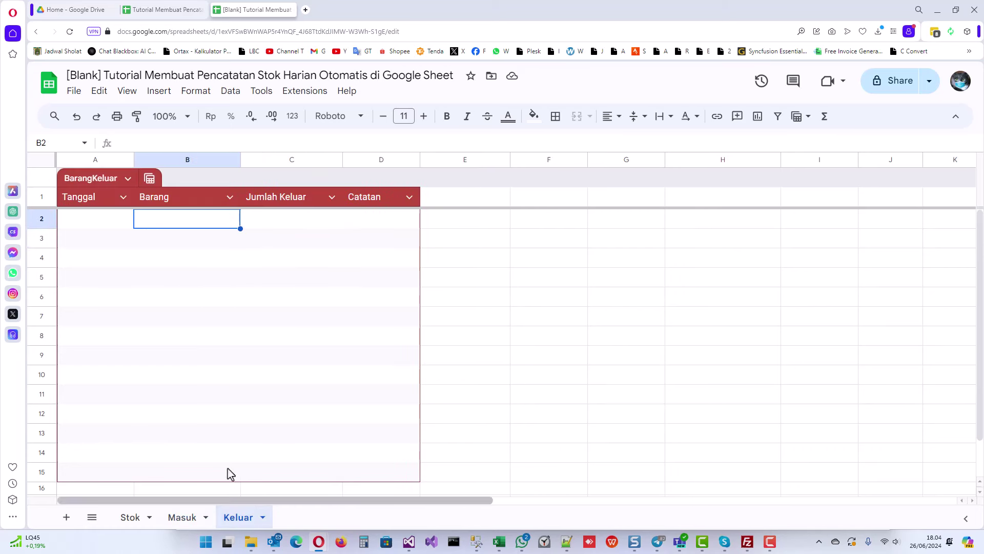
{"action": "left_click", "coordinate": [160, 91]}
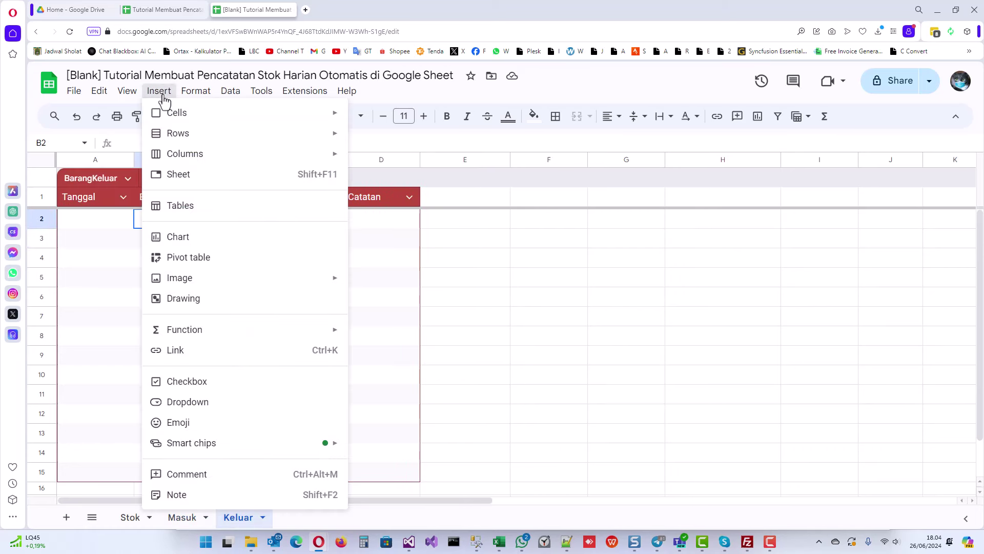
{"action": "left_click", "coordinate": [227, 409]}
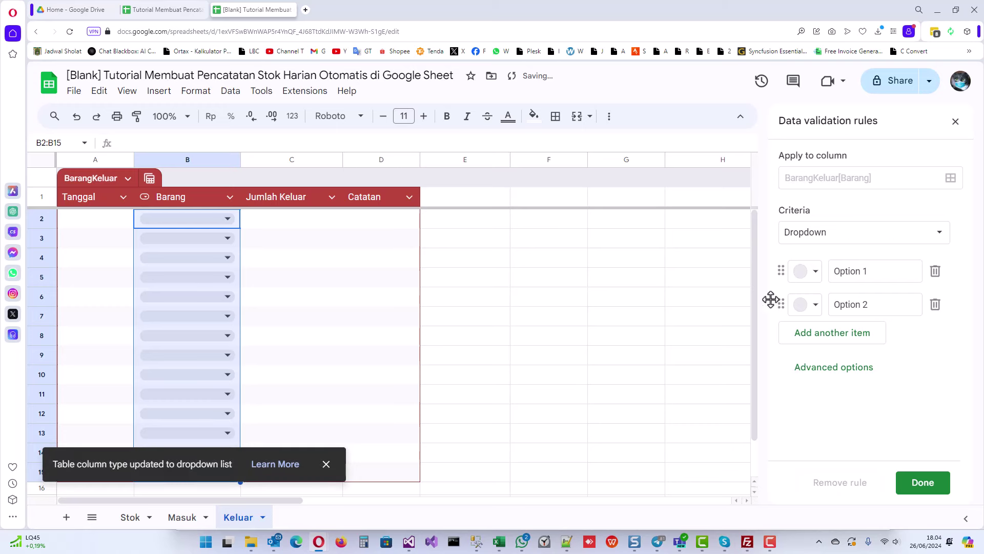
{"action": "left_click", "coordinate": [843, 238]}
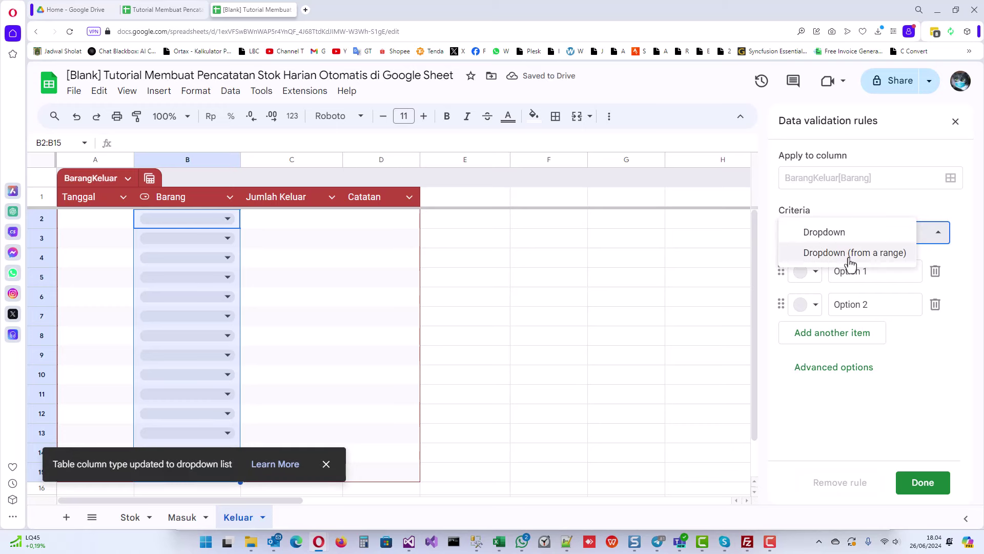
{"action": "left_click", "coordinate": [846, 251]}
{"action": "left_click", "coordinate": [823, 272]}
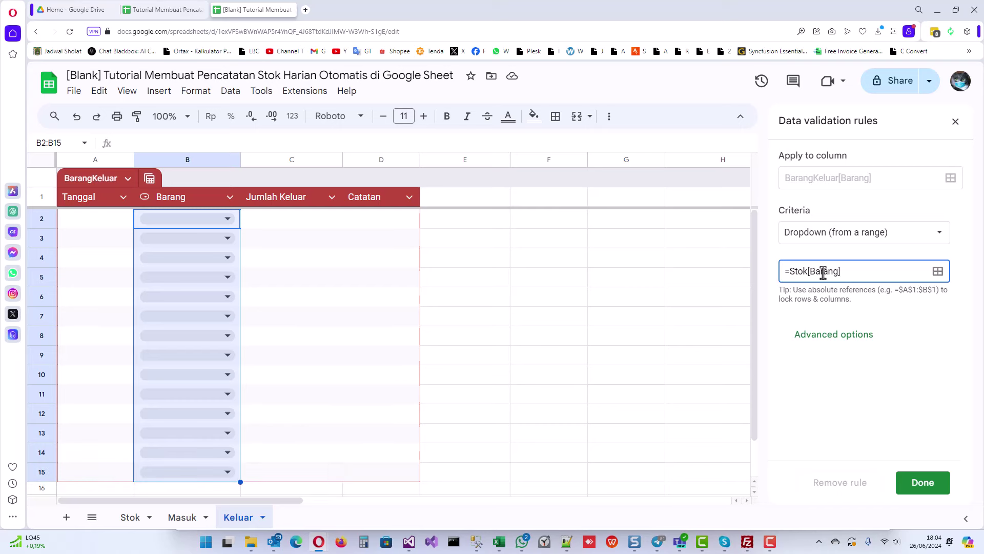
{"action": "left_click", "coordinate": [832, 338]}
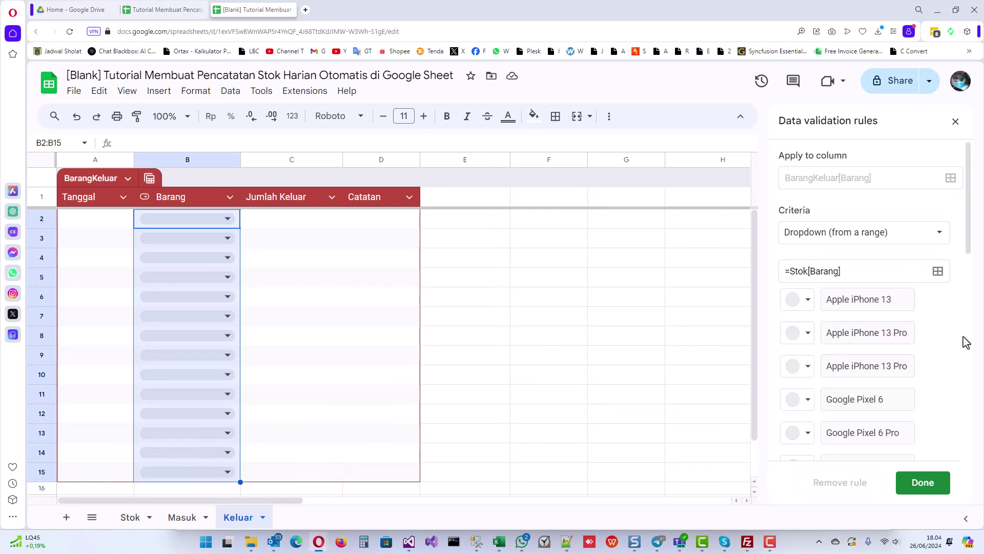
Step: Set the display style of the BarangKeluar Barang dropdown to Arrow and save the rule
{"action": "left_click_drag", "start_coordinate": [966, 343], "coordinate": [970, 448]}
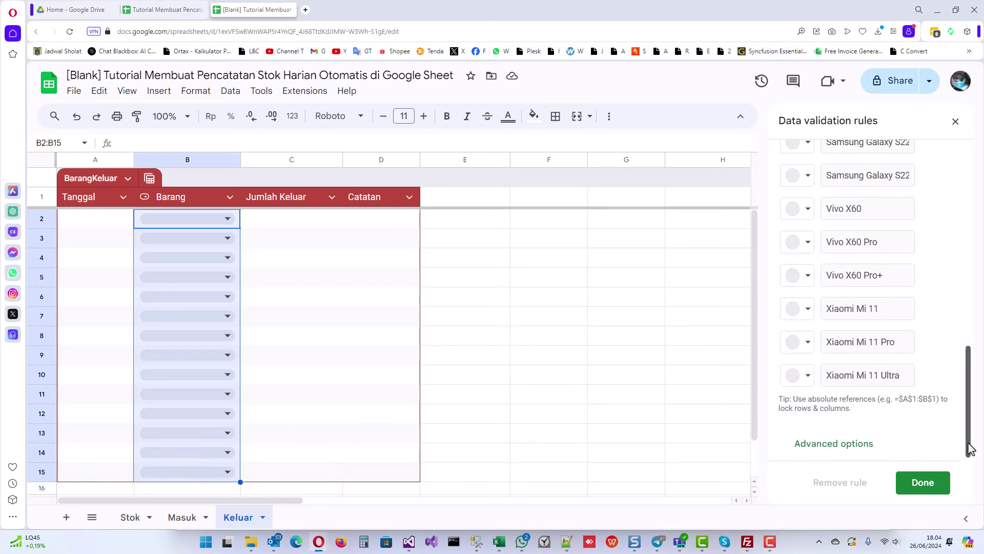
{"action": "left_click", "coordinate": [866, 444]}
{"action": "left_click", "coordinate": [811, 420]}
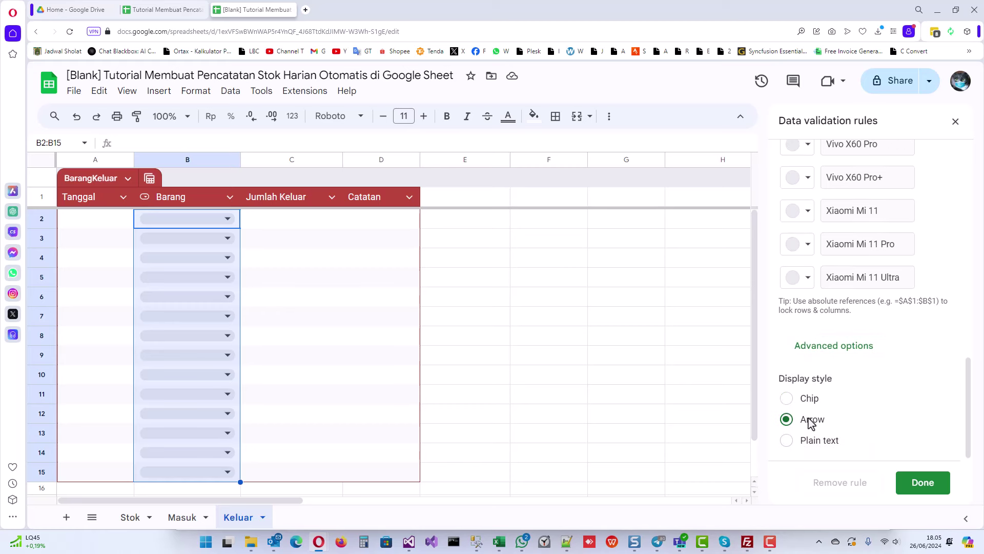
{"action": "left_click", "coordinate": [917, 488]}
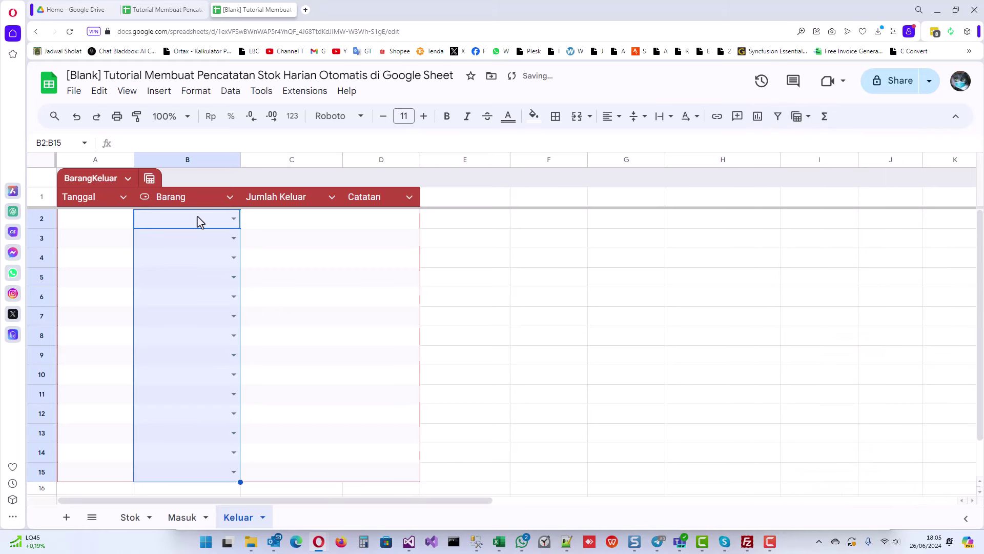
Step: Change the column type of Tanggal in the BarangKeluar table to Date
{"action": "left_click", "coordinate": [111, 223]}
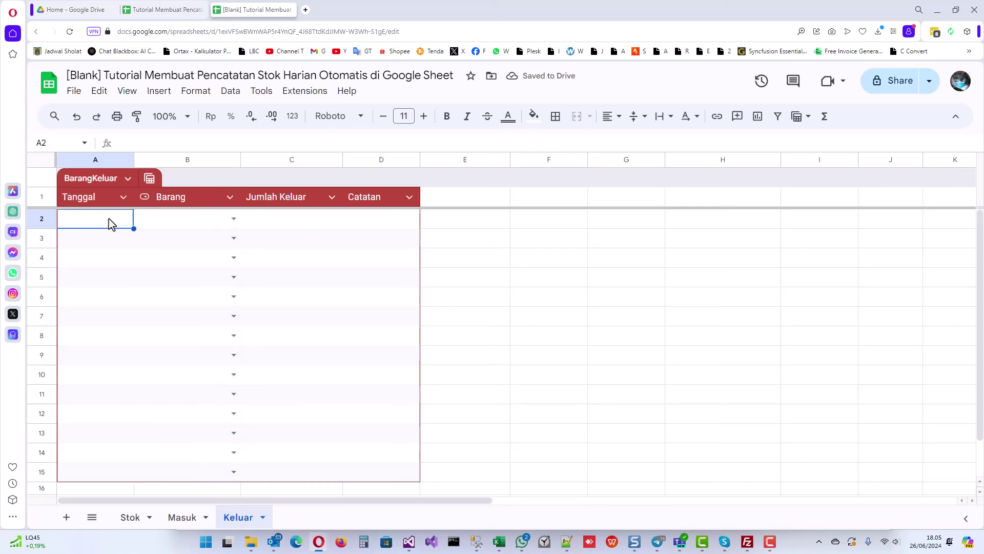
{"action": "left_click", "coordinate": [123, 197]}
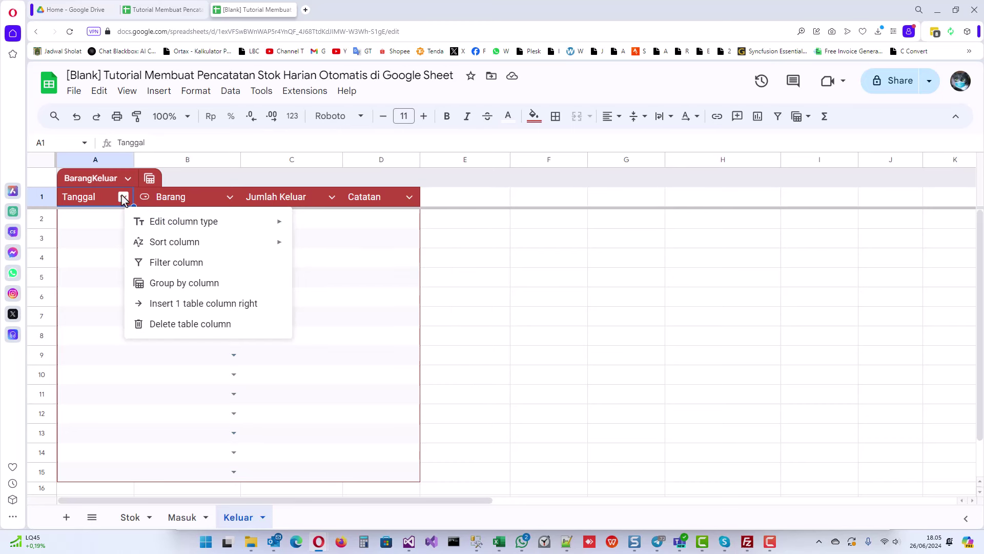
{"action": "mouse_move", "coordinate": [163, 230]}
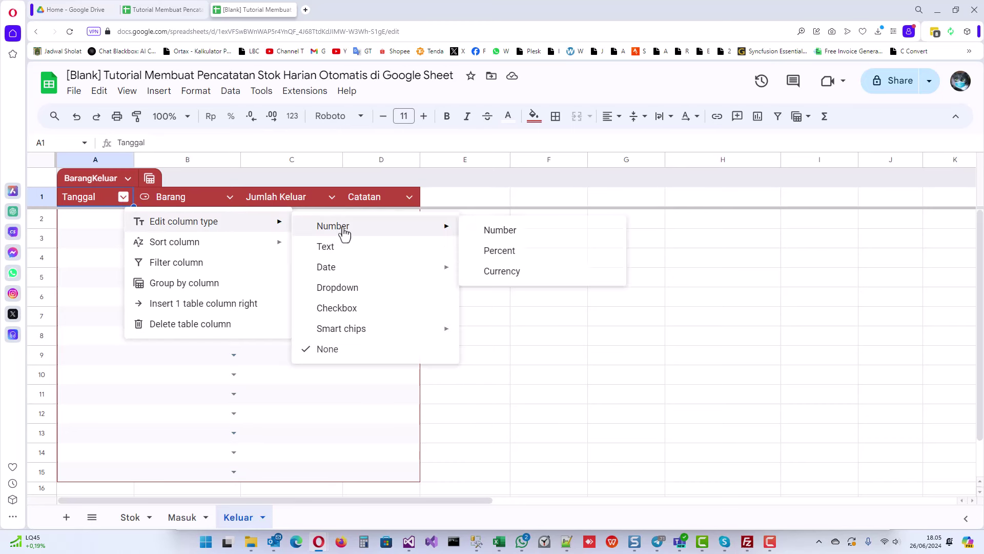
{"action": "mouse_move", "coordinate": [394, 270]}
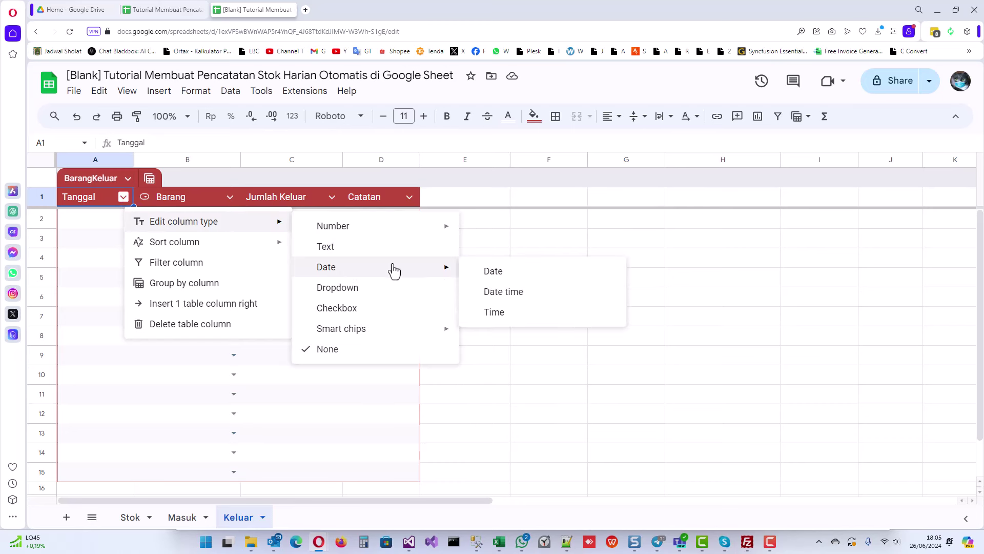
{"action": "left_click", "coordinate": [498, 277]}
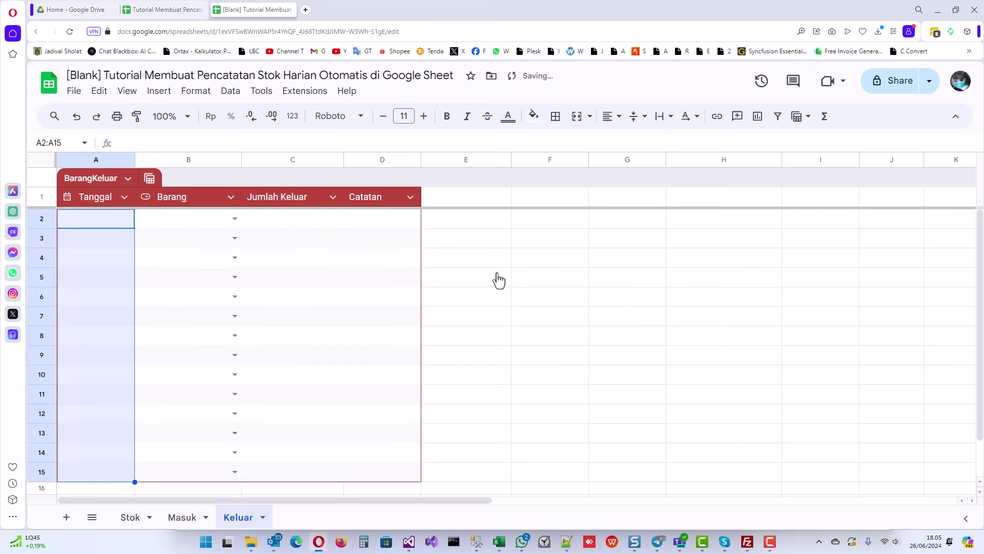
Step: Check the date picker in the first Tanggal cell of the BarangKeluar table without choosing a date
{"action": "left_click", "coordinate": [88, 220]}
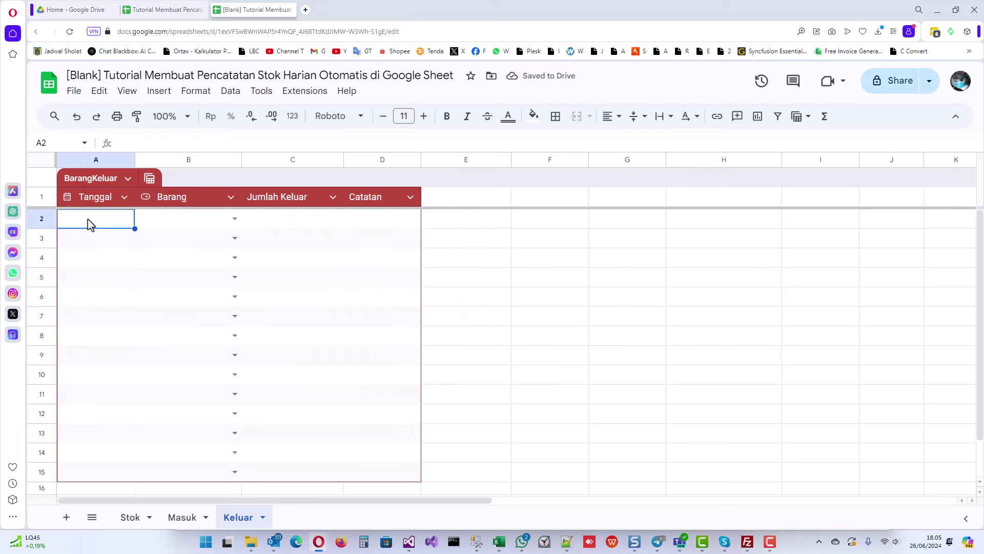
{"action": "double_click", "coordinate": [88, 224]}
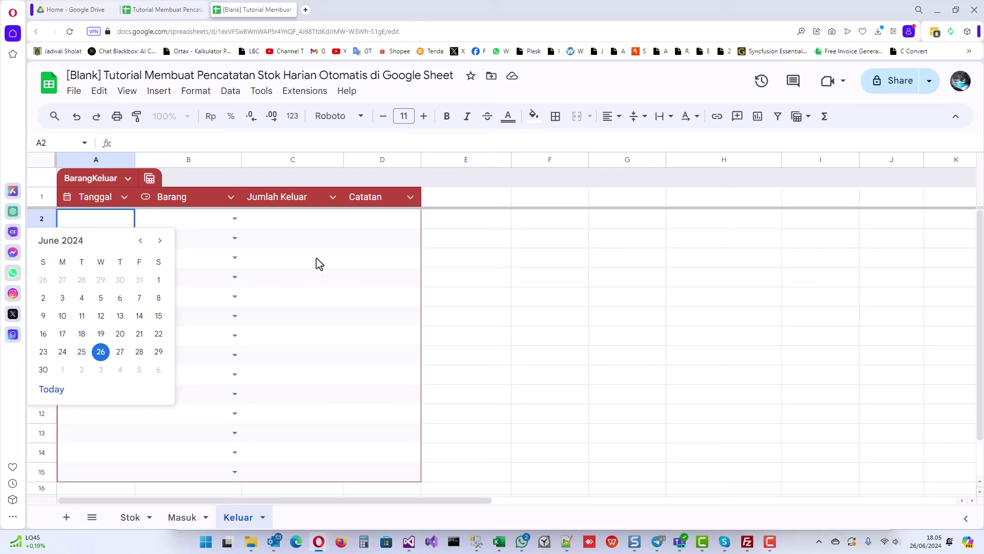
{"action": "left_click", "coordinate": [318, 237]}
Step: Change the column type of Tanggal in the BarangMasuk table on the Masuk sheet to Date
{"action": "left_click", "coordinate": [177, 516]}
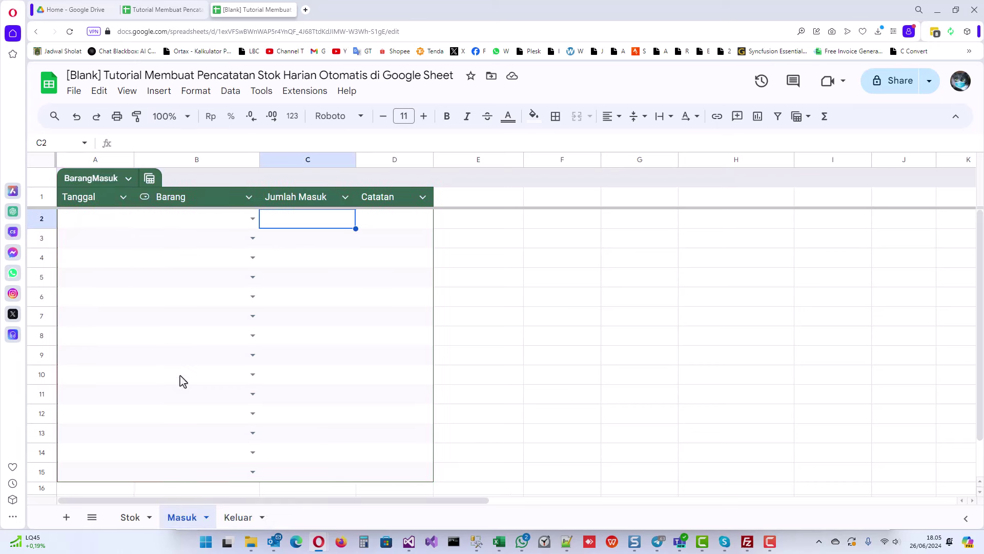
{"action": "left_click", "coordinate": [123, 197]}
{"action": "mouse_move", "coordinate": [203, 225]}
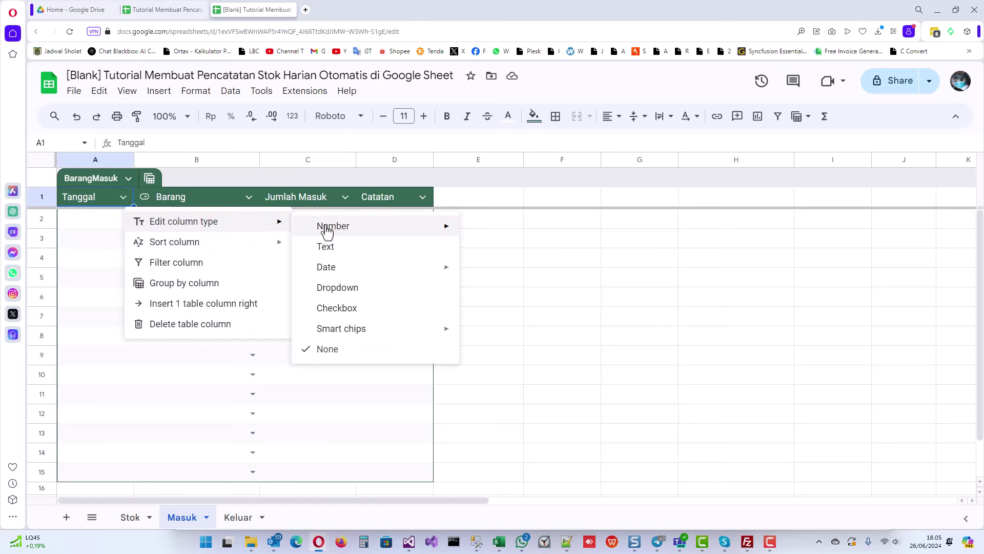
{"action": "mouse_move", "coordinate": [401, 279]}
{"action": "left_click", "coordinate": [496, 275]}
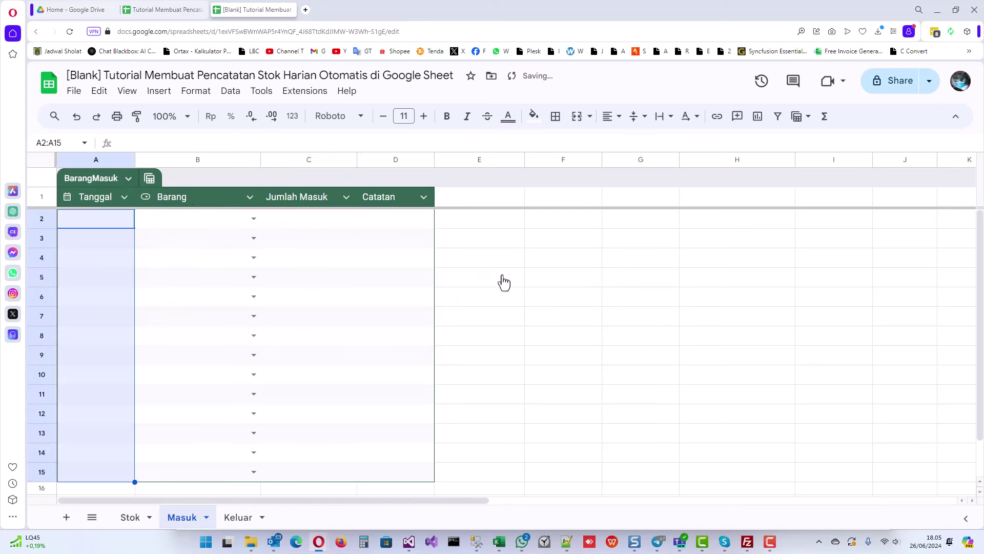
Step: Enter the date 01/06/2024 in cell A2 of the BarangMasuk table using the date picker
{"action": "left_click", "coordinate": [300, 221]}
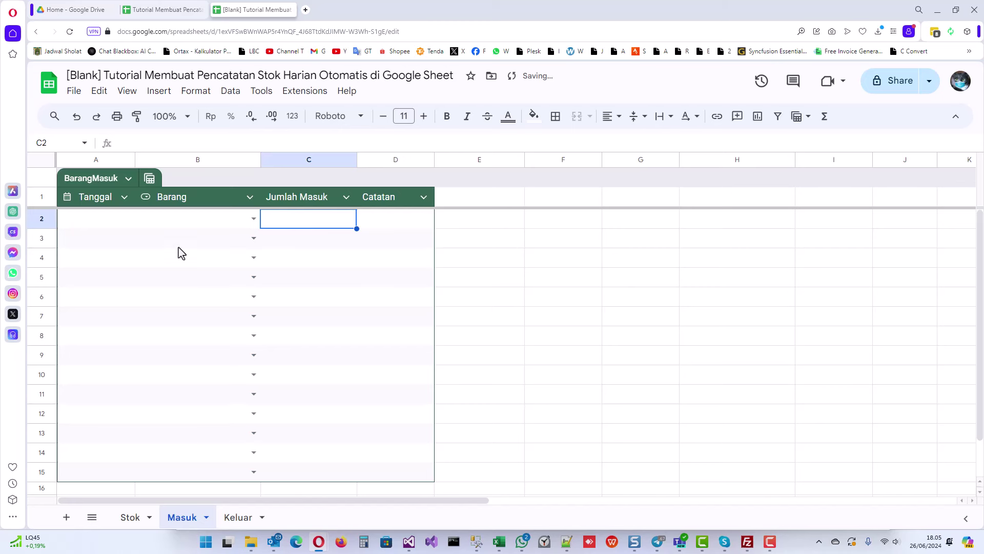
{"action": "left_click", "coordinate": [88, 221]}
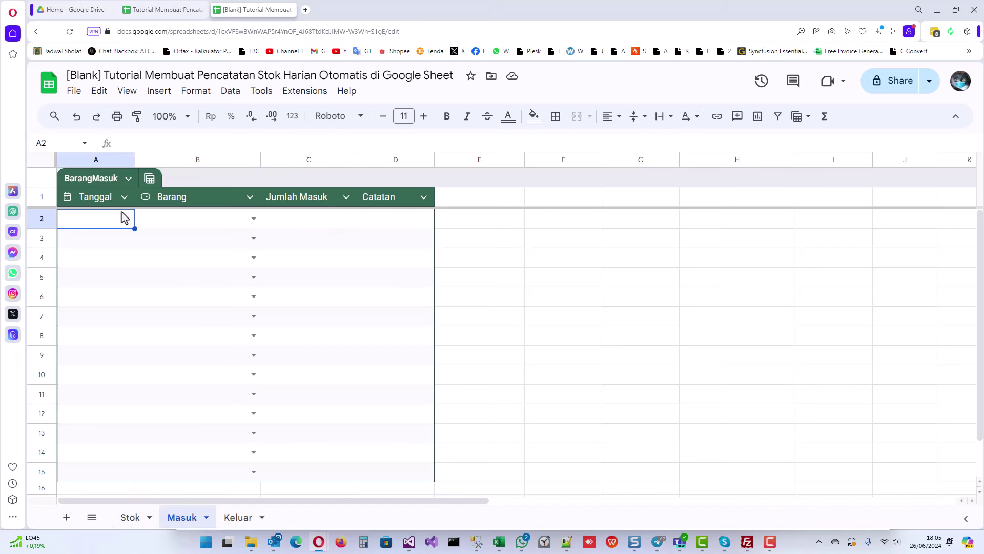
{"action": "double_click", "coordinate": [99, 226]}
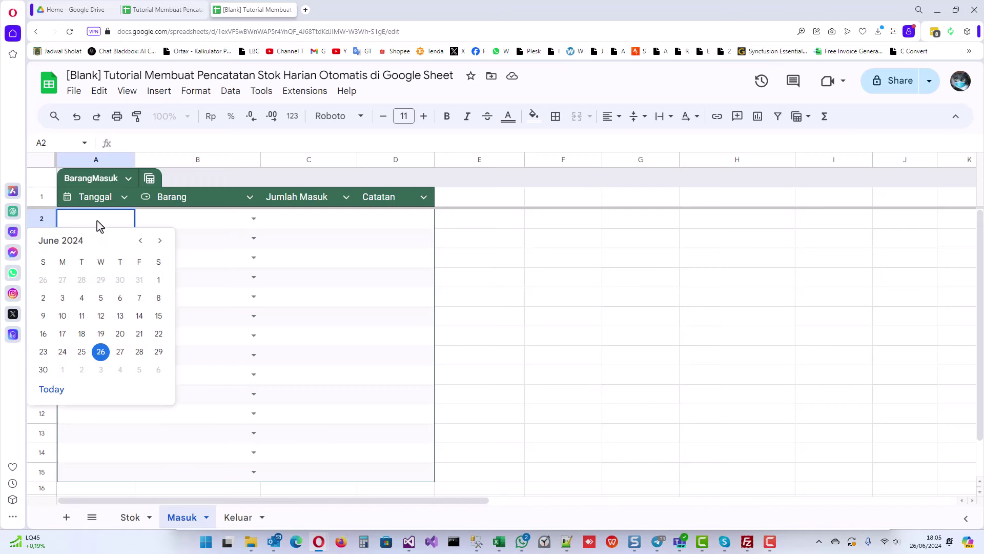
{"action": "left_click", "coordinate": [158, 280]}
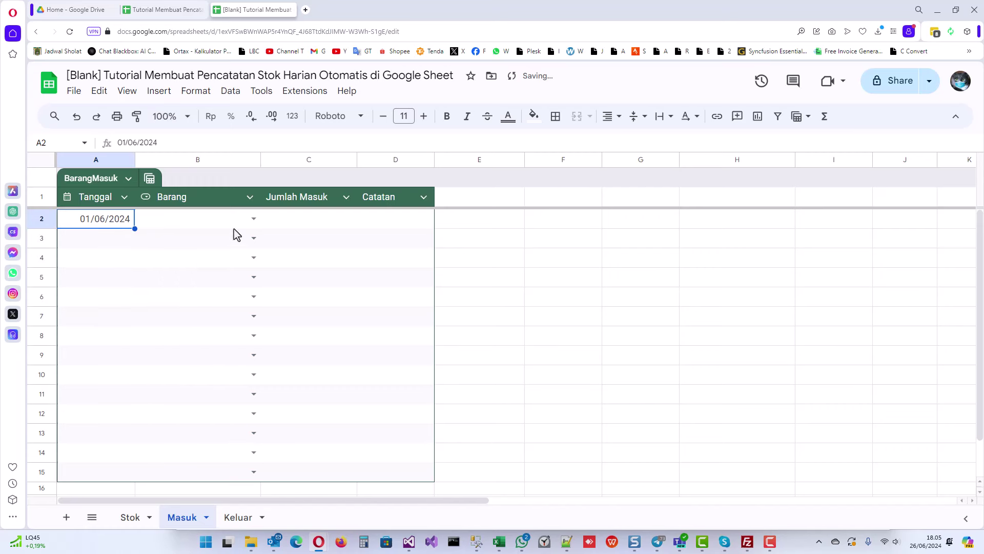
Step: Fill row 2 of the BarangMasuk table with the item Apple iPhone 13 and a Jumlah Masuk of 20
{"action": "left_click", "coordinate": [253, 220]}
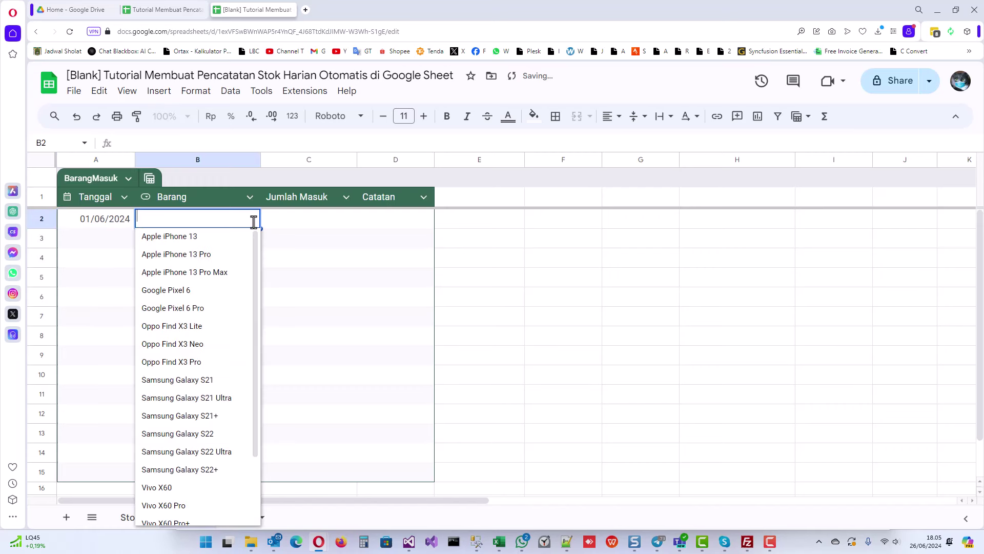
{"action": "left_click", "coordinate": [330, 219]}
{"action": "type", "text": "20"}
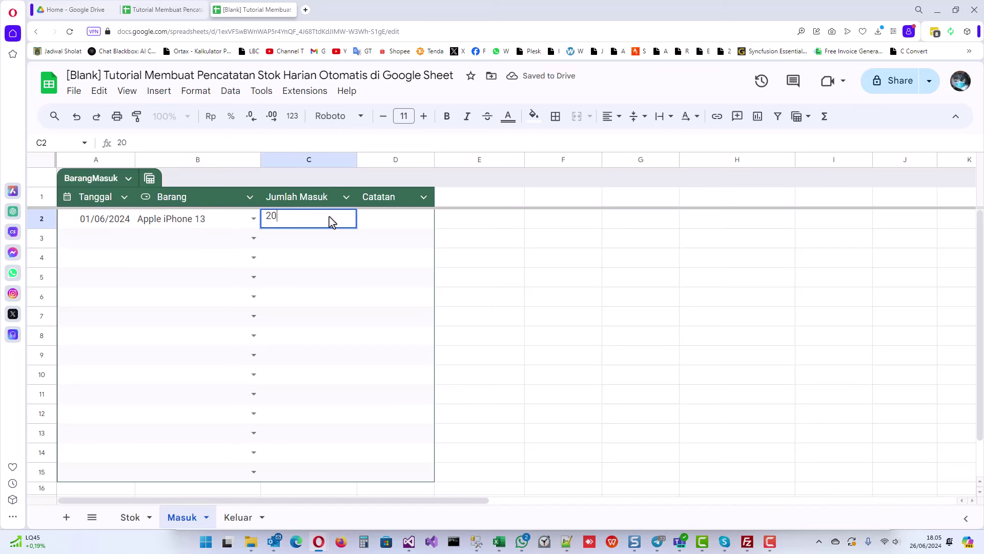
{"action": "key", "text": "Return"}
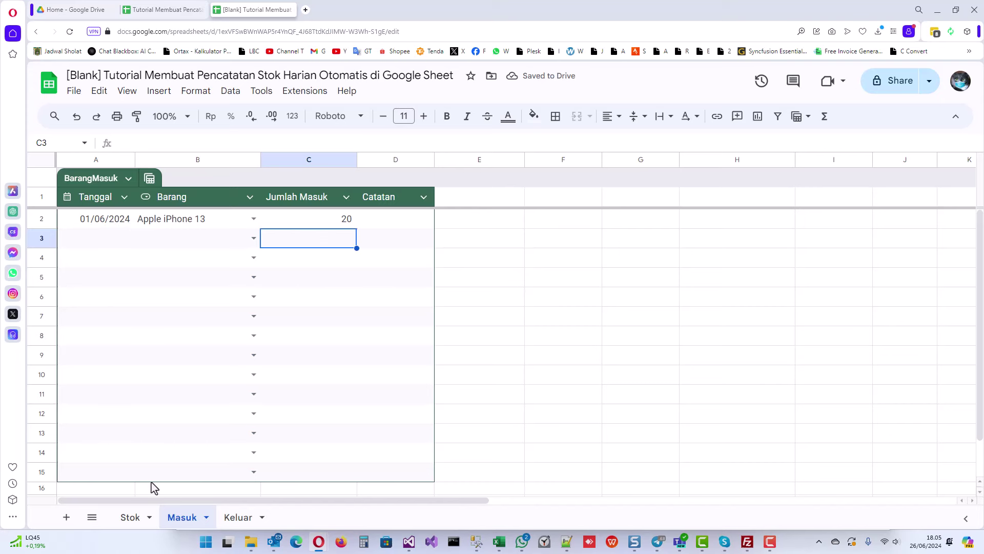
Step: Compare the Apple iPhone 13 cell for day 1 on the Stok sheet with the first entry on the Masuk sheet
{"action": "left_click", "coordinate": [130, 518]}
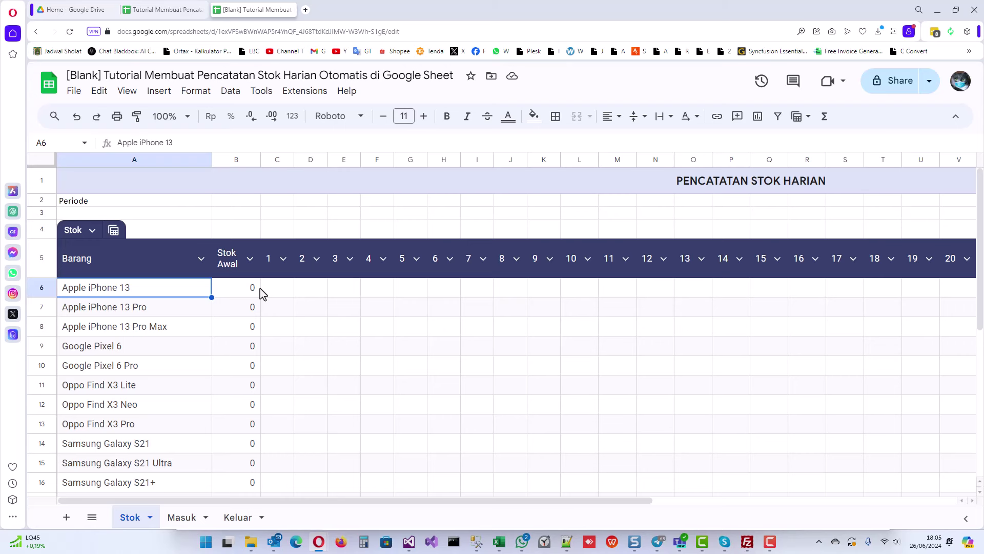
{"action": "scroll", "coordinate": [268, 295], "scroll_direction": "down", "scroll_amount": 1}
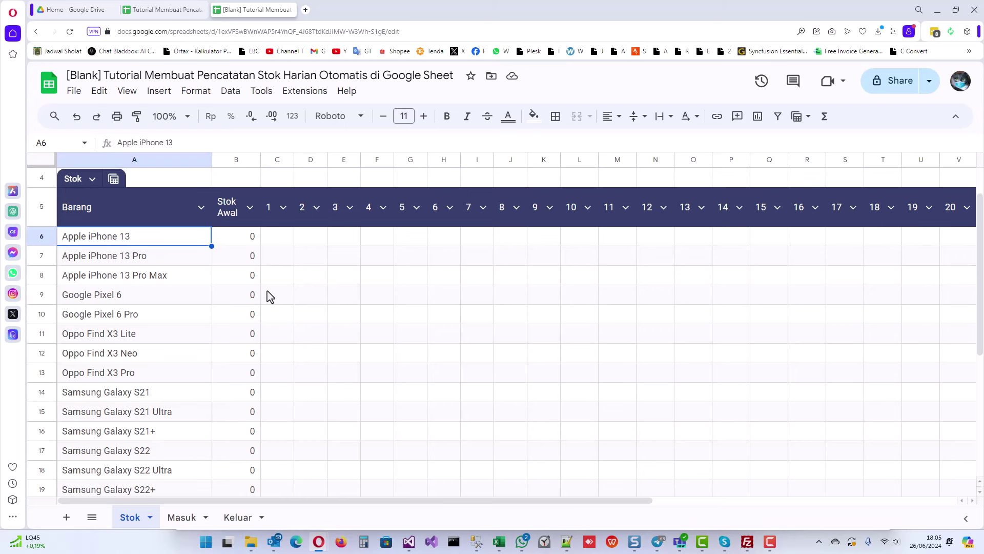
{"action": "left_click", "coordinate": [280, 242]}
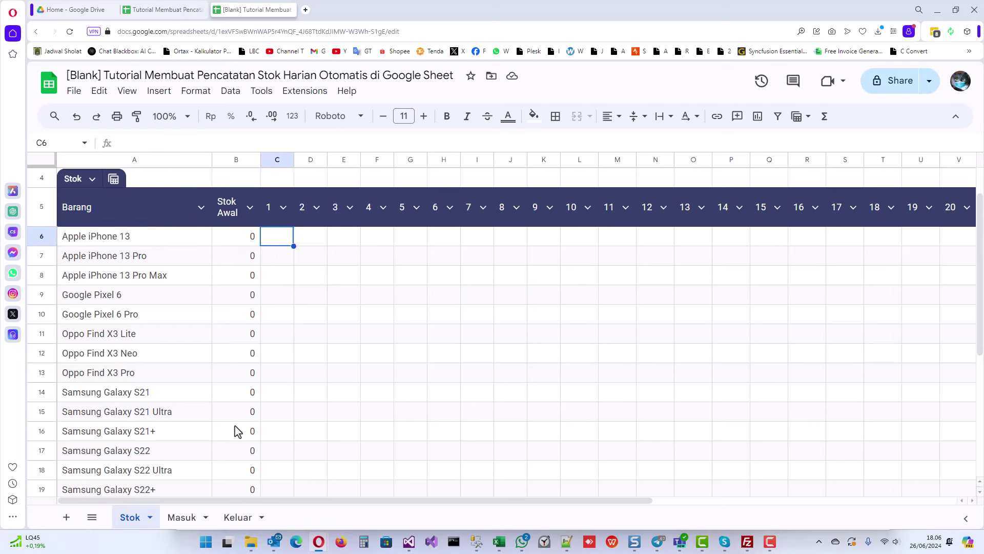
{"action": "left_click", "coordinate": [183, 518]}
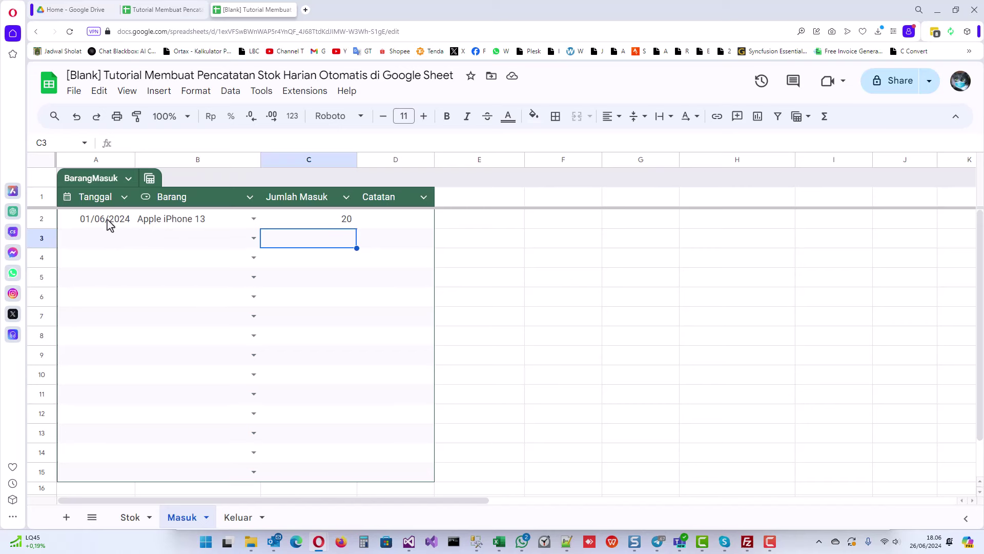
{"action": "left_click", "coordinate": [131, 518]}
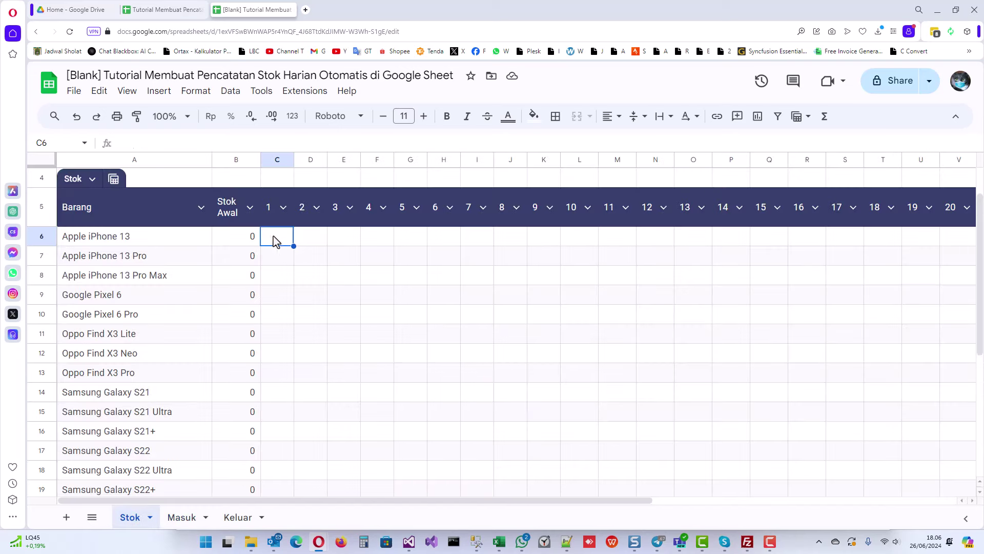
{"action": "left_click", "coordinate": [178, 519]}
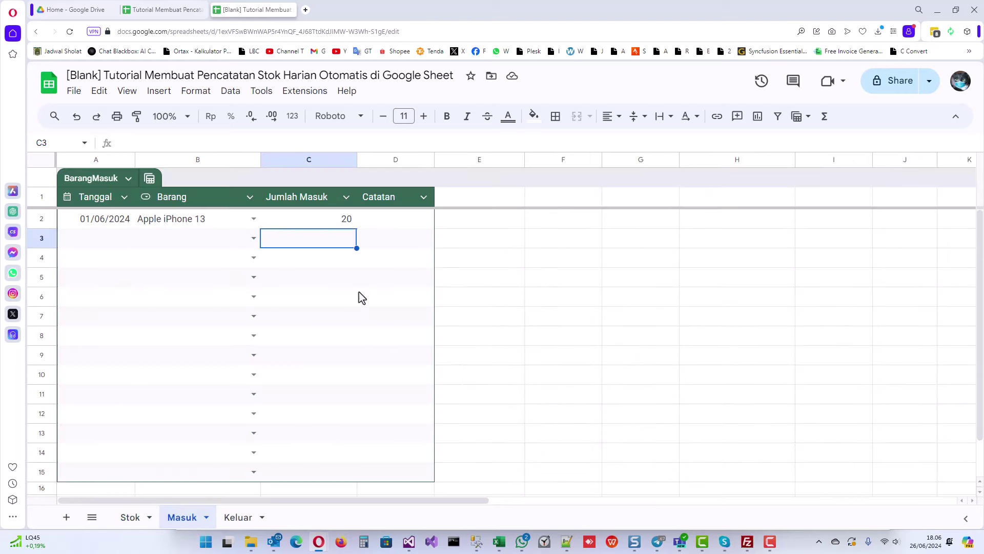
{"action": "left_click", "coordinate": [131, 517]}
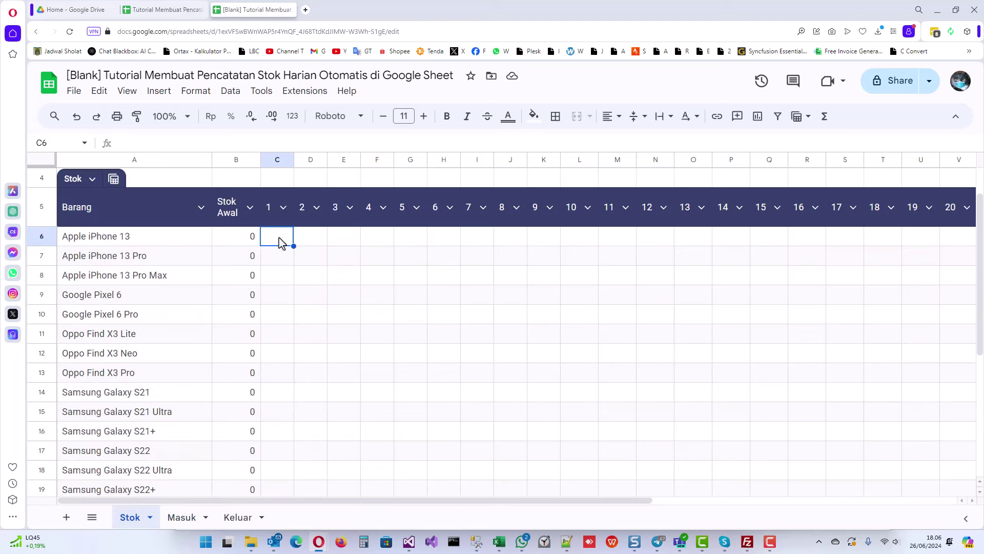
Step: Record an outgoing entry in row 2 of the BarangKeluar table: date 01/06/2024, item Apple iPhone 13, Jumlah Keluar 3
{"action": "left_click", "coordinate": [237, 516]}
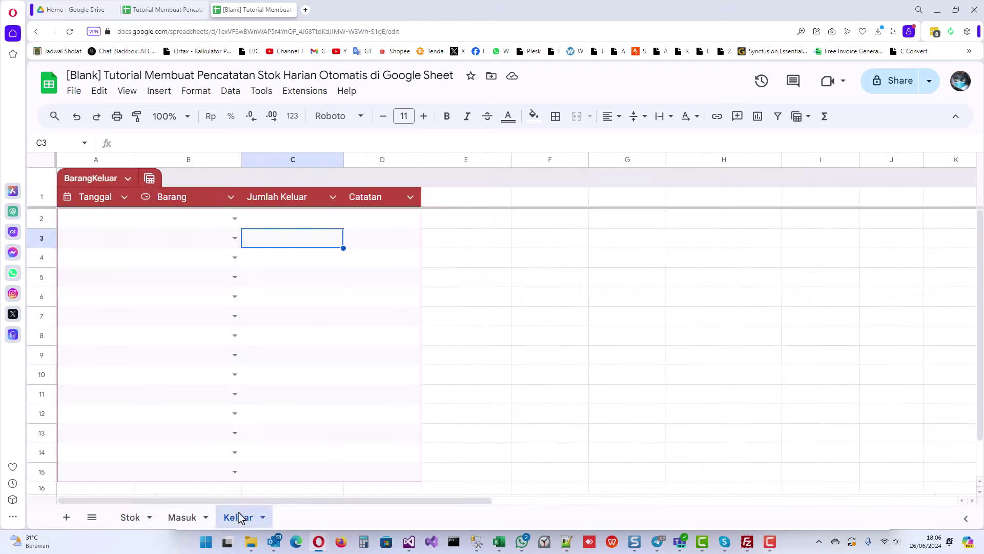
{"action": "double_click", "coordinate": [114, 224]}
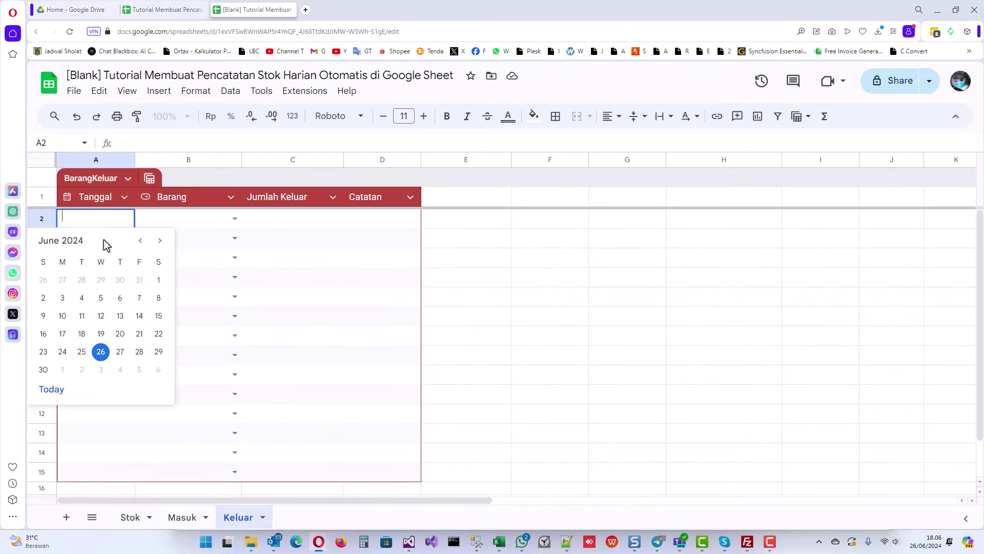
{"action": "left_click", "coordinate": [159, 280]}
{"action": "left_click", "coordinate": [235, 219]}
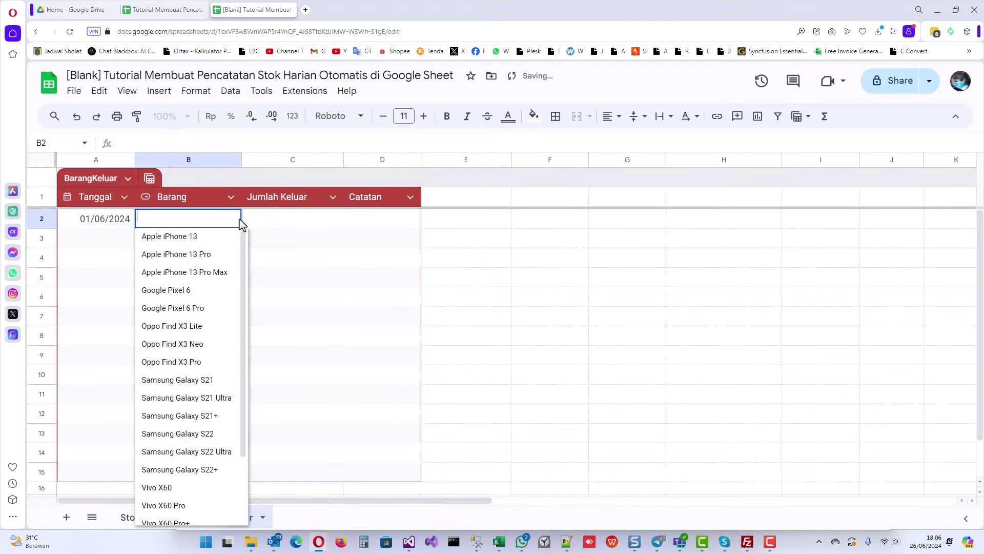
{"action": "left_click", "coordinate": [219, 241]}
{"action": "left_click", "coordinate": [308, 219]}
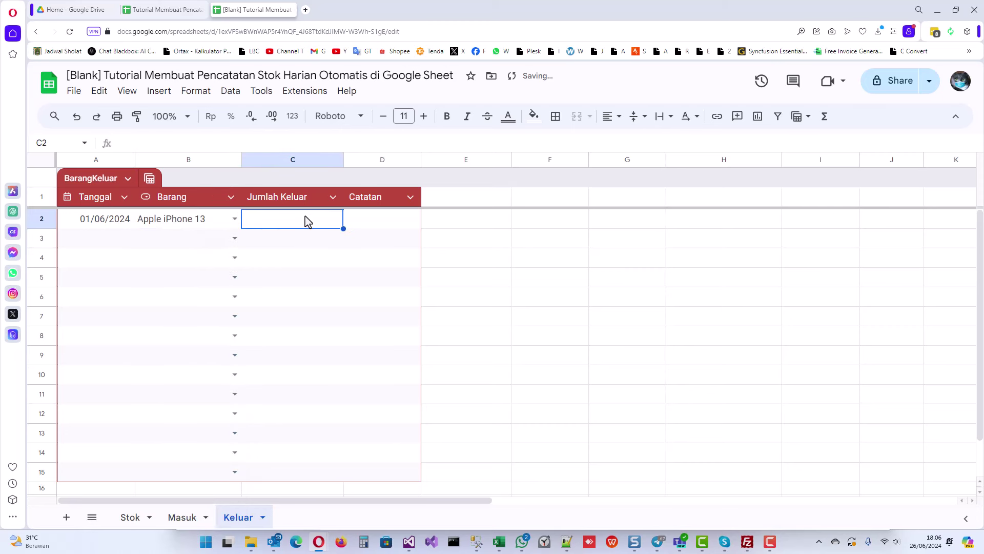
{"action": "type", "text": "3"}
{"action": "key", "text": "Return"}
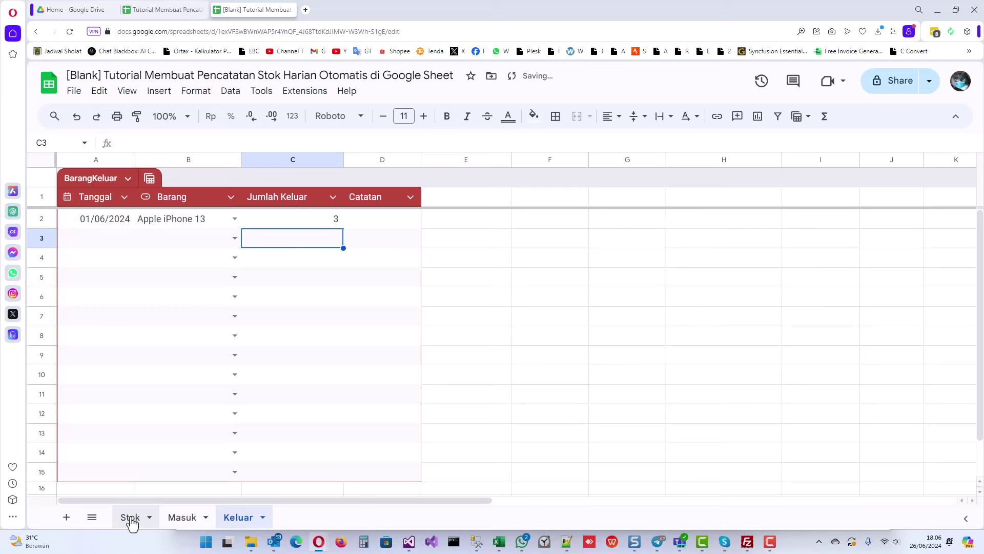
Step: Review how the BarangMasuk entry matches the Apple iPhone 13 item name and its day 1 cell C6 on the Stok sheet
{"action": "left_click", "coordinate": [182, 519]}
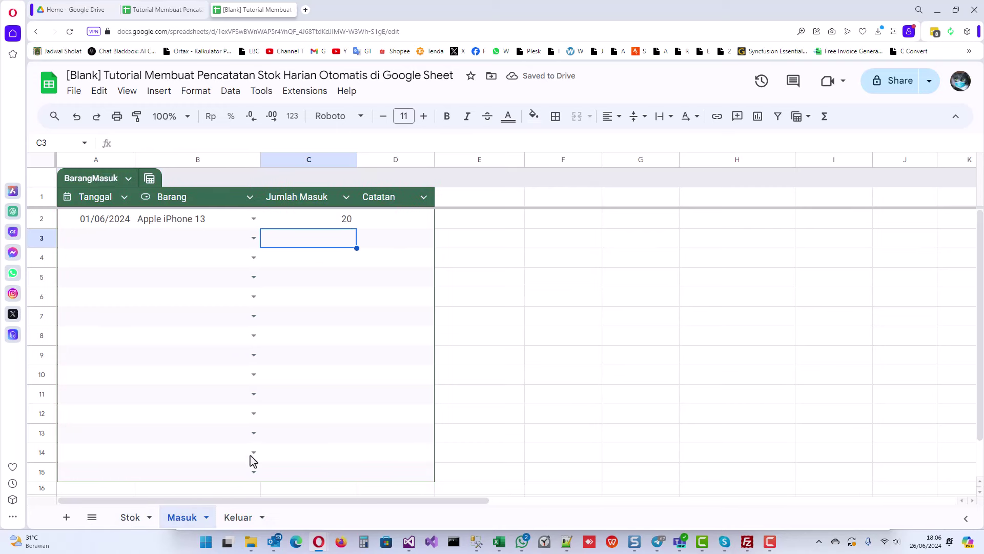
{"action": "left_click", "coordinate": [130, 518]}
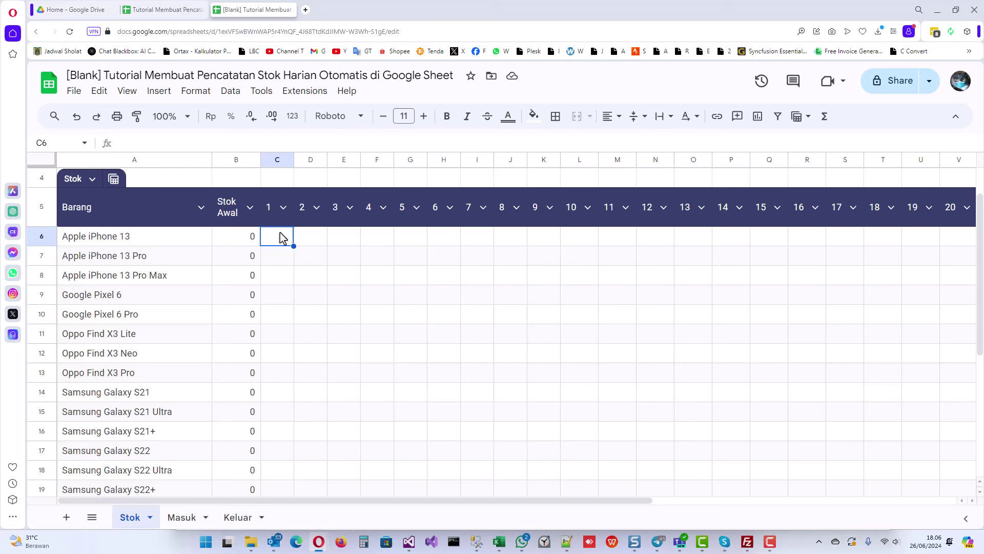
{"action": "left_click", "coordinate": [104, 238]}
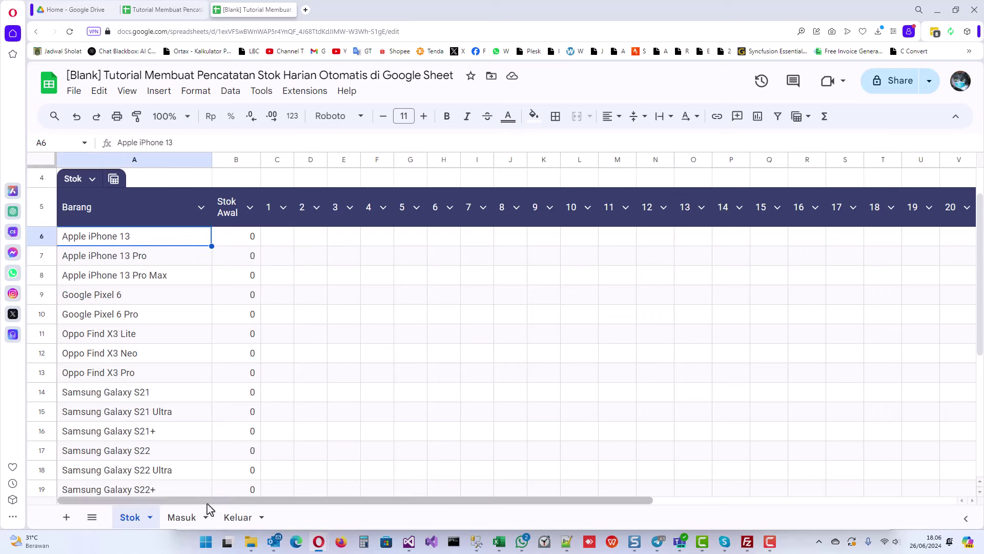
{"action": "left_click", "coordinate": [182, 517]}
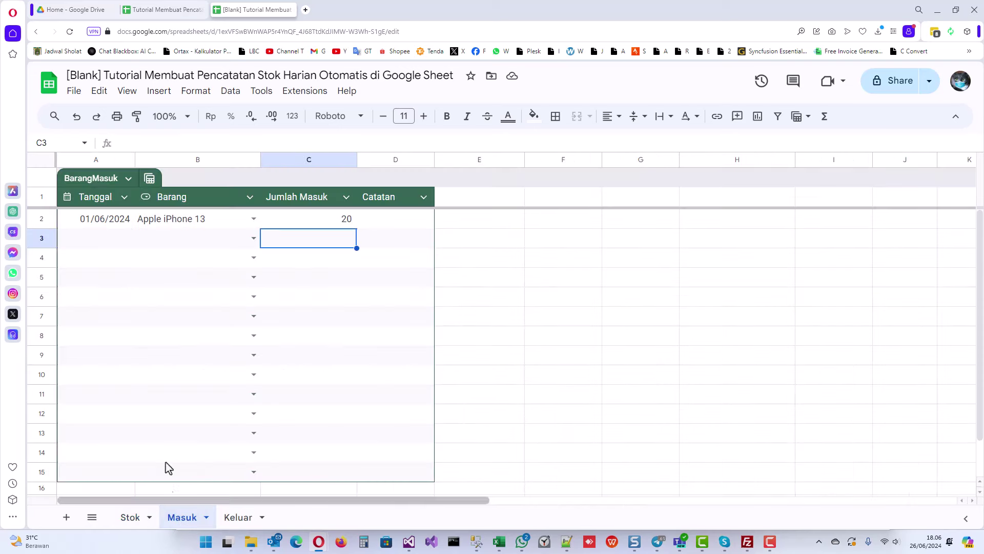
{"action": "left_click", "coordinate": [126, 516]}
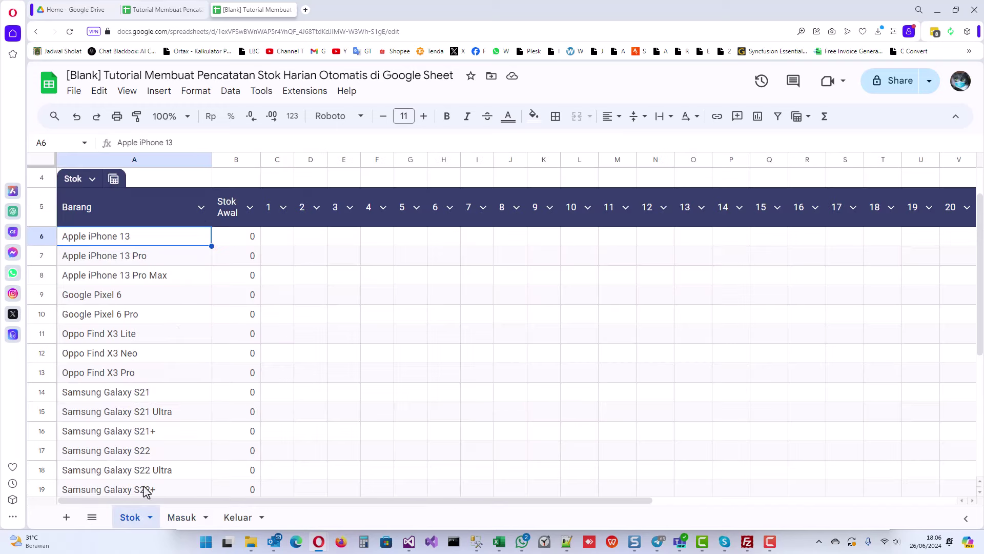
{"action": "left_click", "coordinate": [284, 237]}
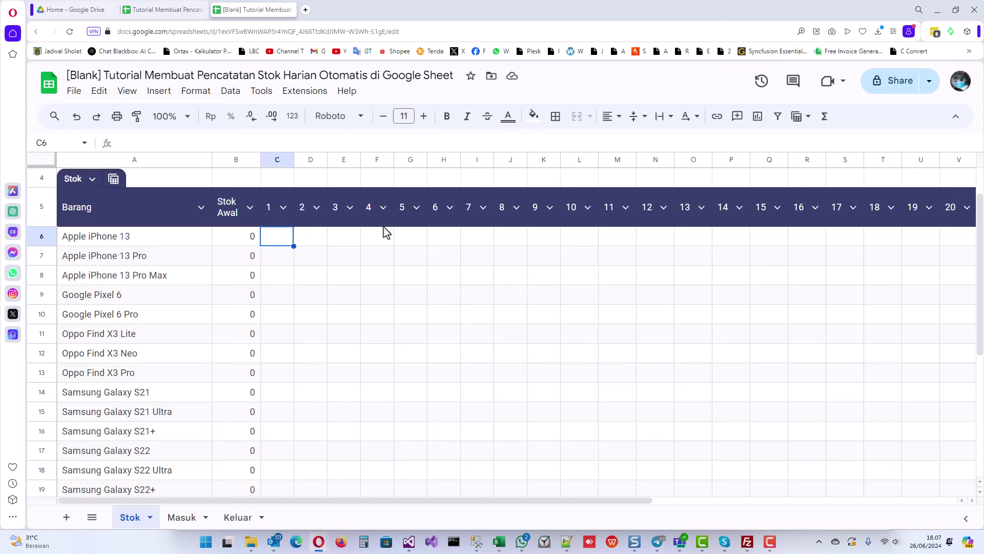
Step: Enter Juni 2024 as the Periode in cell B2 of the Stok sheet
{"action": "scroll", "coordinate": [270, 215], "scroll_direction": "up", "scroll_amount": 2}
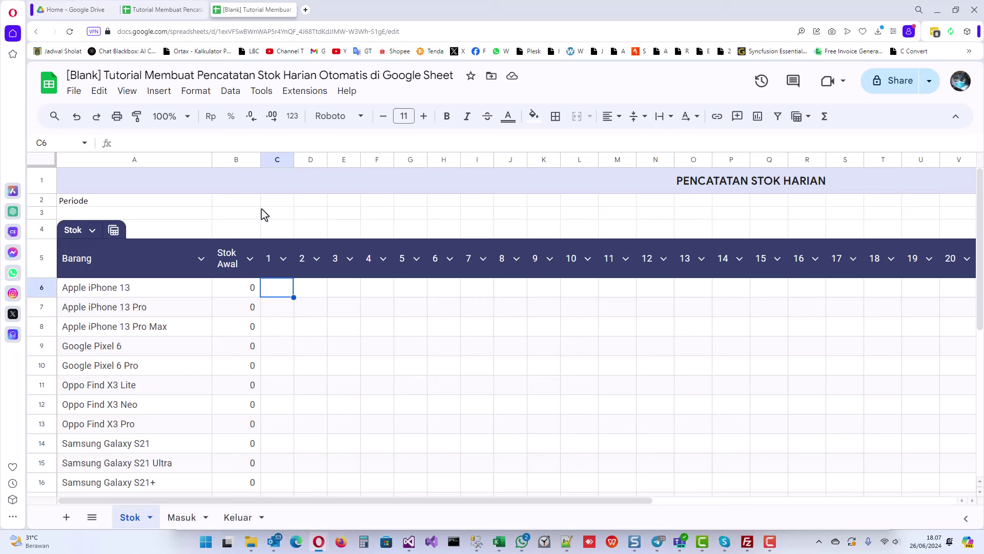
{"action": "left_click", "coordinate": [210, 200]}
{"action": "left_click", "coordinate": [251, 200]}
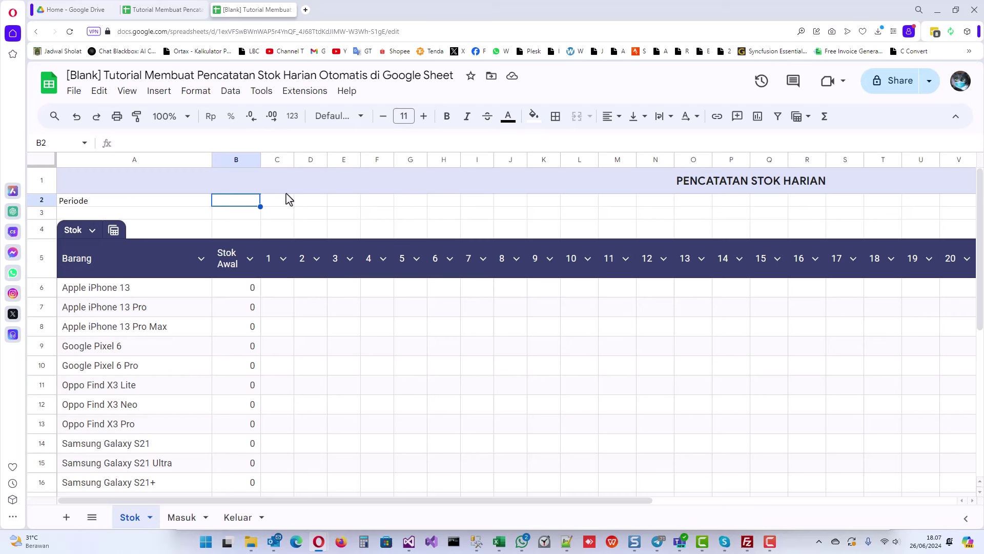
{"action": "type", "text": "J"}
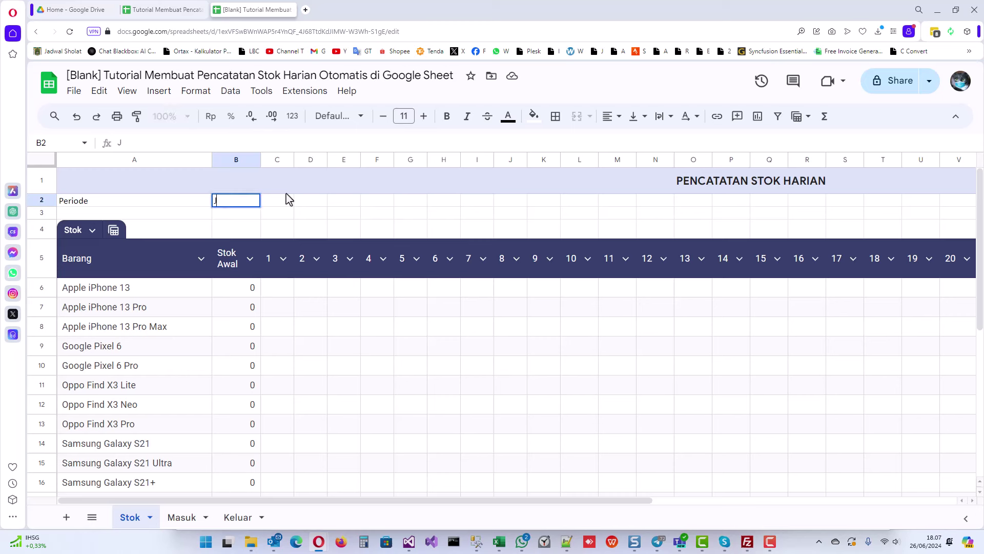
{"action": "type", "text": "uni 2024"}
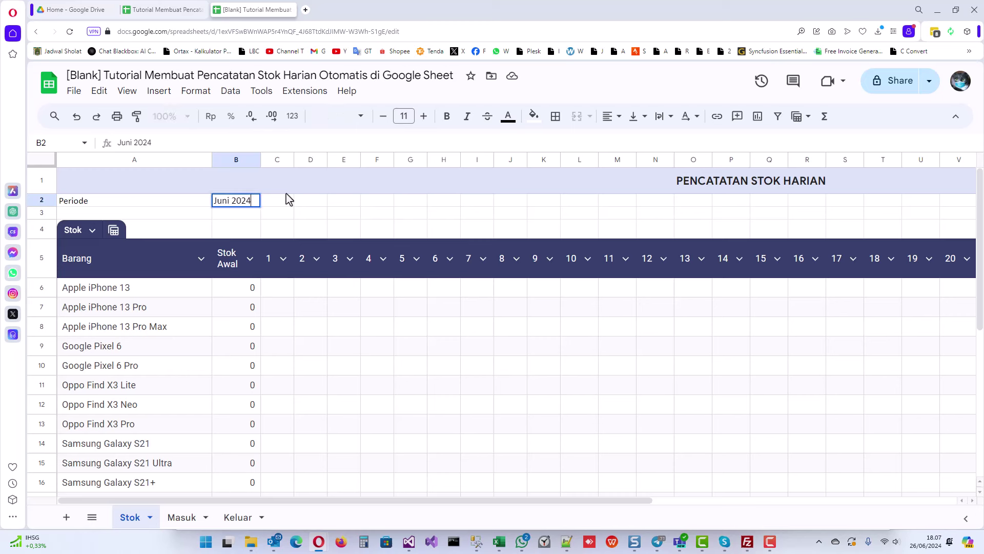
{"action": "key", "text": "Return"}
{"action": "key", "text": "Up"}
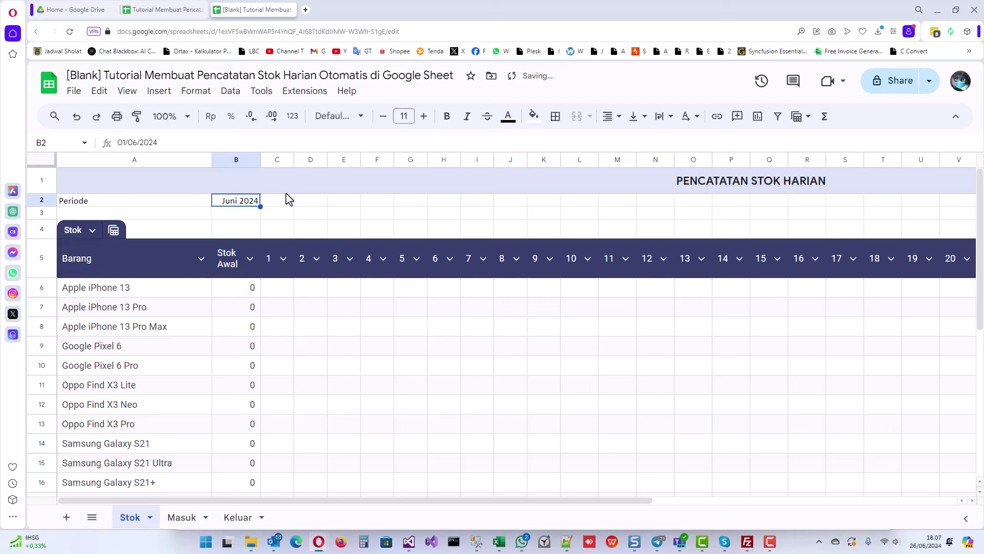
Step: Check the underlying date value of the Periode cell B2 without changing it
{"action": "left_click", "coordinate": [167, 141]}
{"action": "left_click_drag", "start_coordinate": [167, 141], "coordinate": [117, 143]}
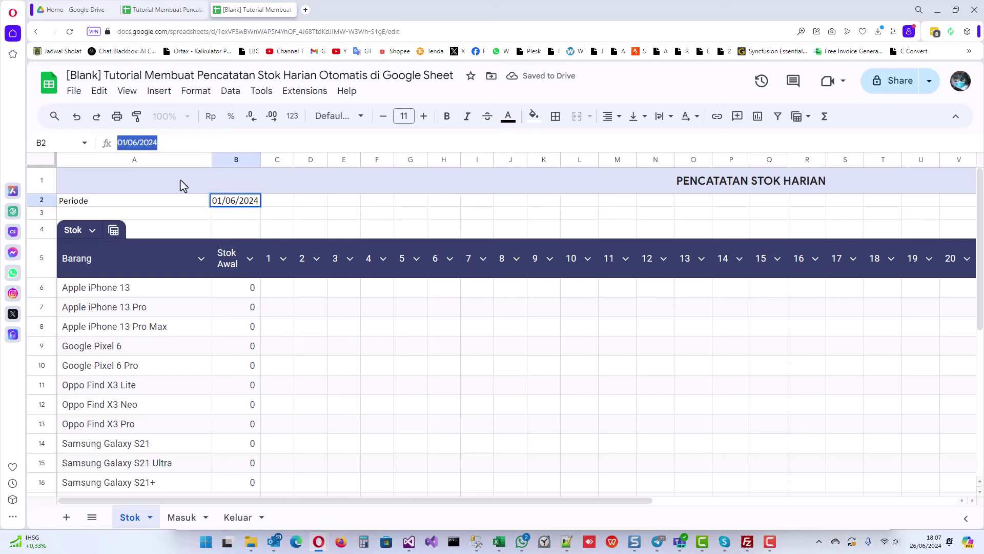
{"action": "left_click", "coordinate": [274, 204]}
{"action": "left_click", "coordinate": [228, 200]}
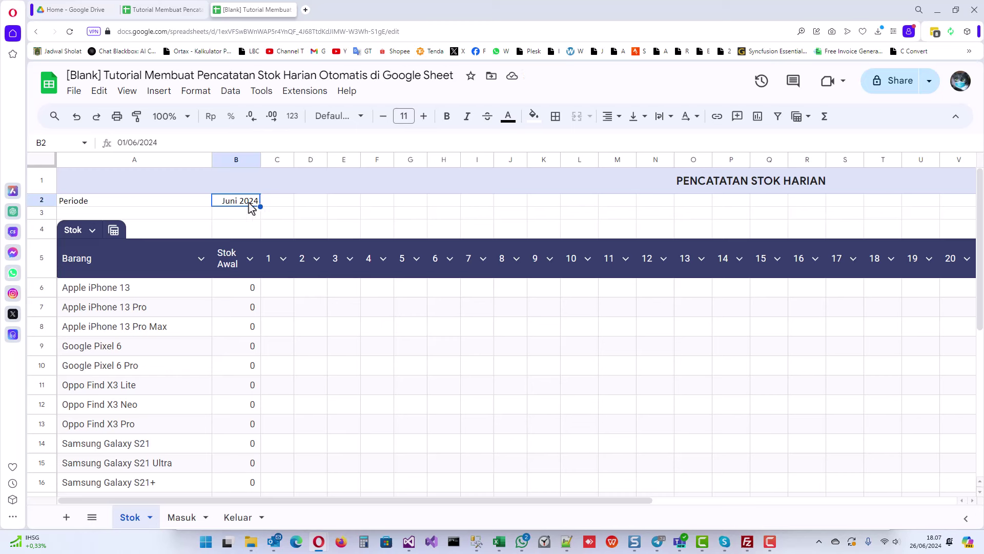
Step: Start a SUMIFS formula in cell C6 of the Stok sheet with BarangMasuk[Jumlah Masuk] as the sum range
{"action": "left_click", "coordinate": [277, 291]}
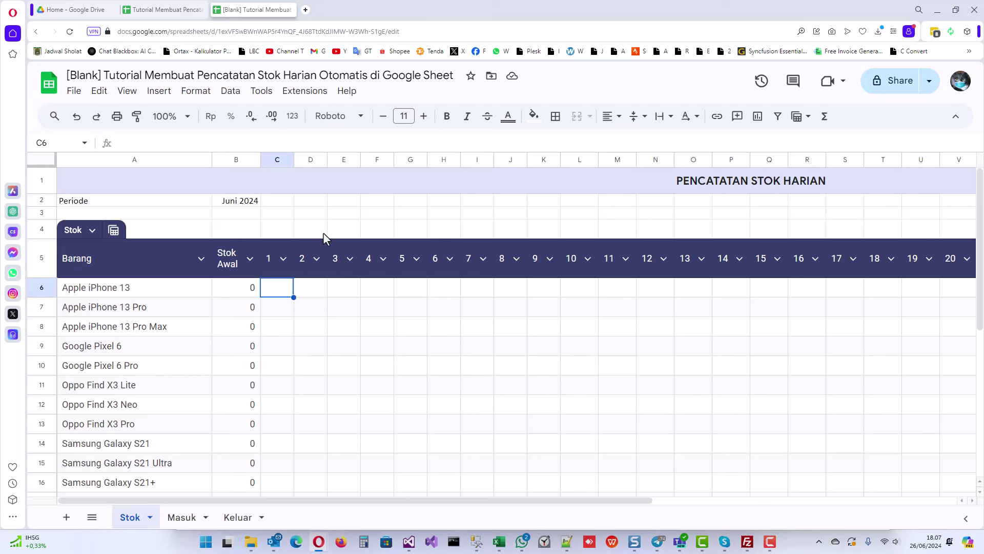
{"action": "type", "text": "=sumifs("}
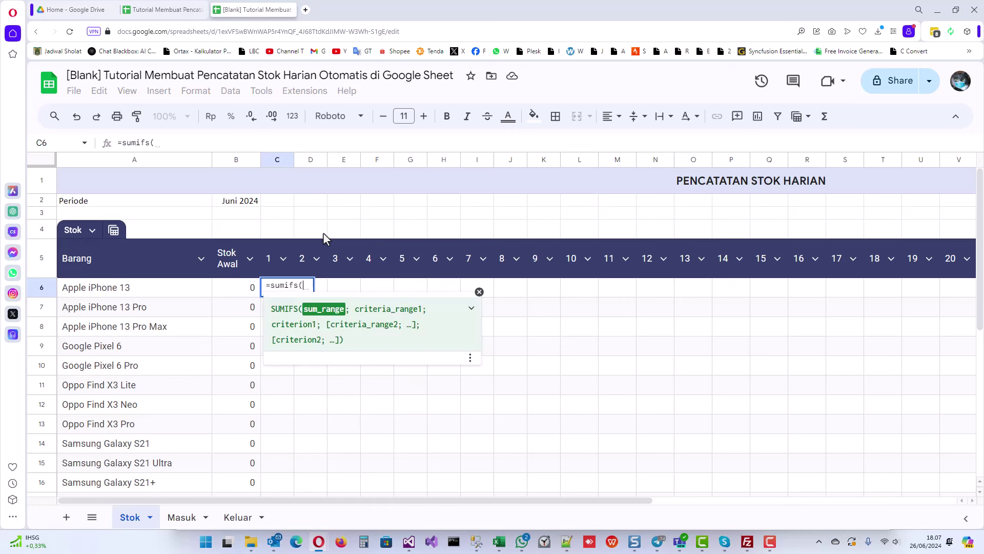
{"action": "left_click", "coordinate": [182, 518]}
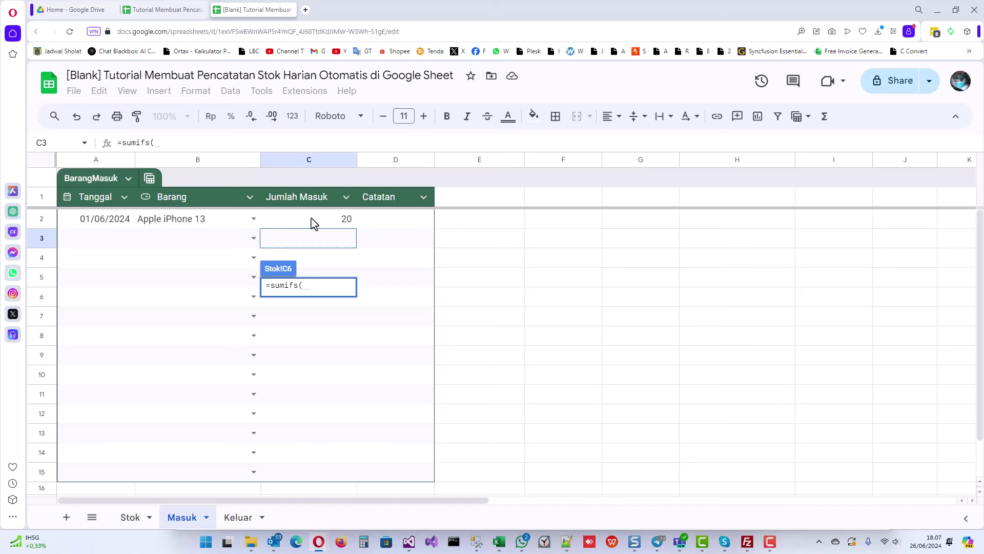
{"action": "left_click_drag", "start_coordinate": [314, 224], "coordinate": [306, 474]}
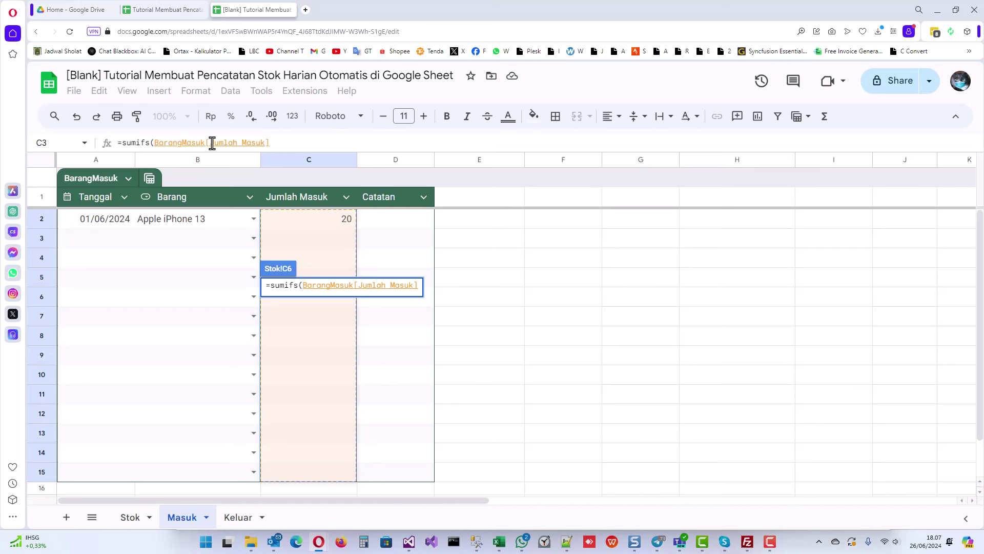
Step: Add BarangMasuk[Barang] as the first criteria range of the SUMIFS formula, closing the function help that covers the table
{"action": "left_click", "coordinate": [274, 142]}
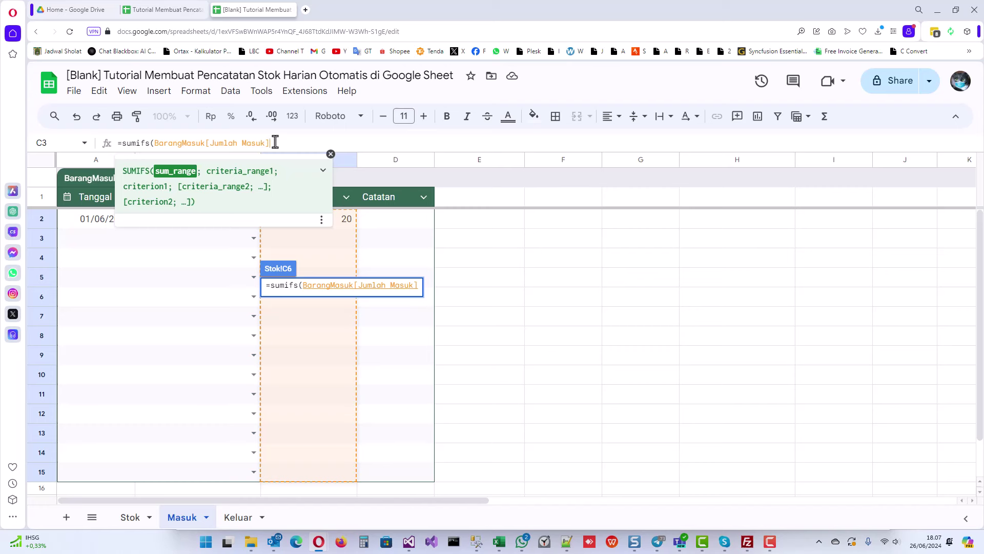
{"action": "type", "text": ";"}
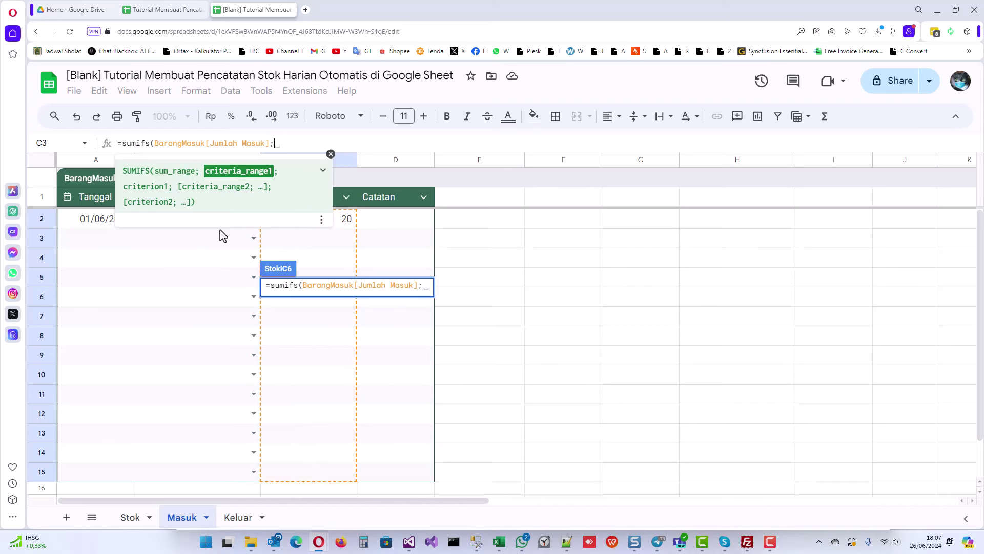
{"action": "left_click", "coordinate": [331, 155]}
{"action": "left_click_drag", "start_coordinate": [208, 225], "coordinate": [219, 470]}
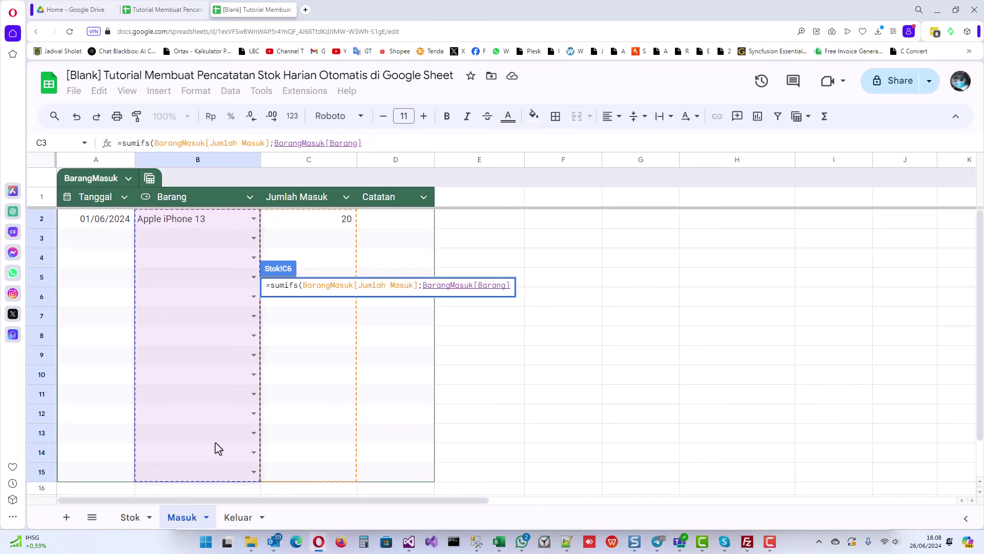
Step: Add cell A6 of the Stok sheet as the first criterion of the SUMIFS formula, closing the function help
{"action": "type", "text": ";"}
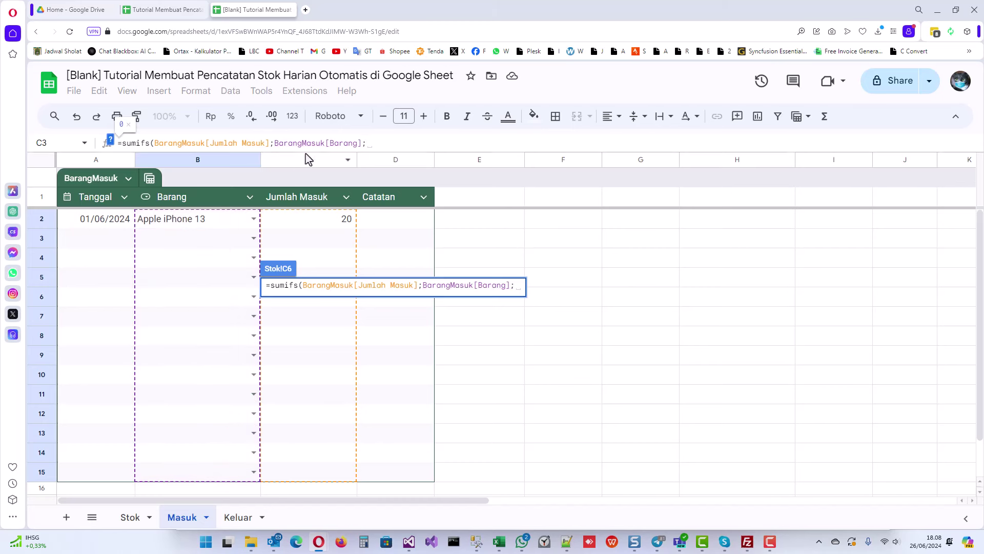
{"action": "left_click", "coordinate": [111, 143]}
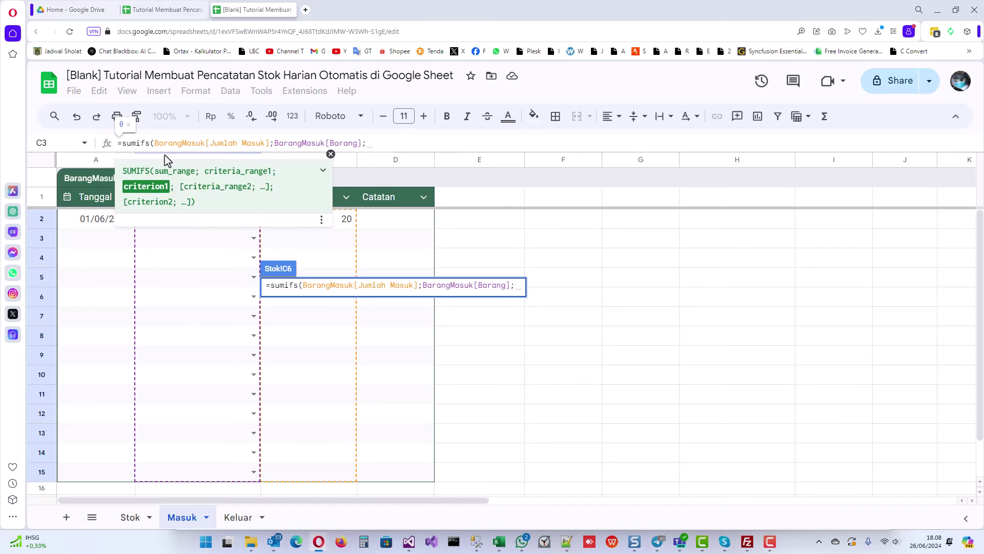
{"action": "left_click", "coordinate": [331, 154]}
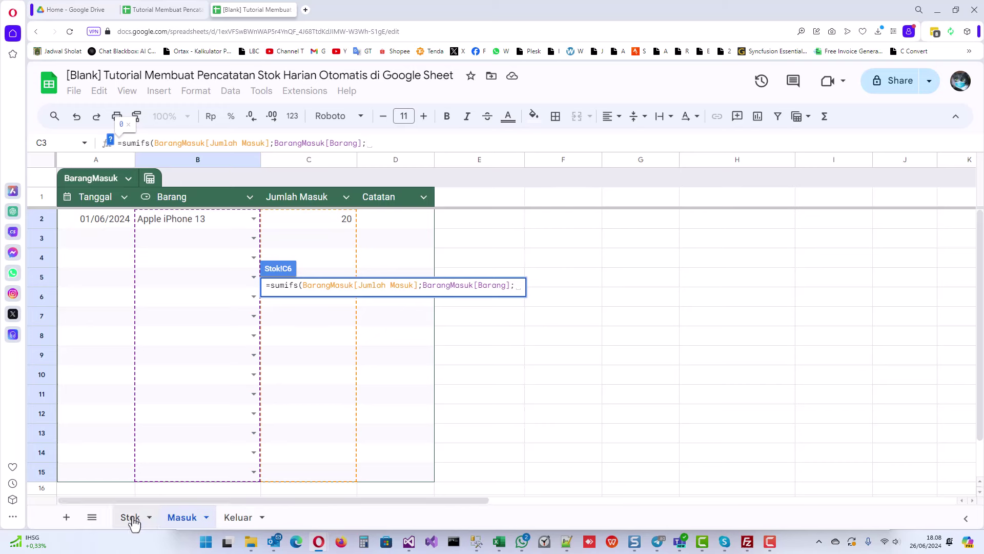
{"action": "left_click", "coordinate": [131, 518]}
{"action": "left_click", "coordinate": [139, 292]}
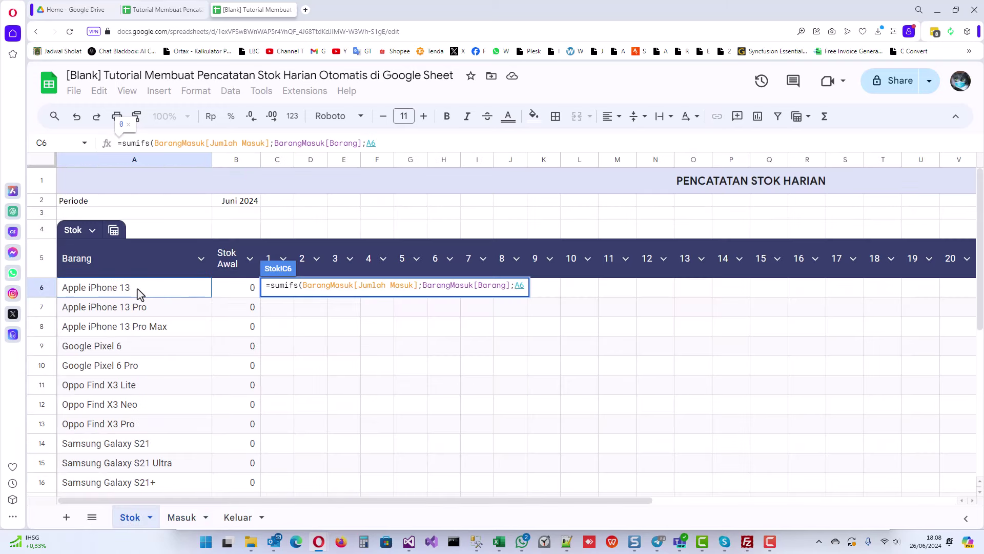
Step: Add BarangMasuk[Tanggal] from the Masuk sheet as the second criteria range of the SUMIFS formula
{"action": "type", "text": ";"}
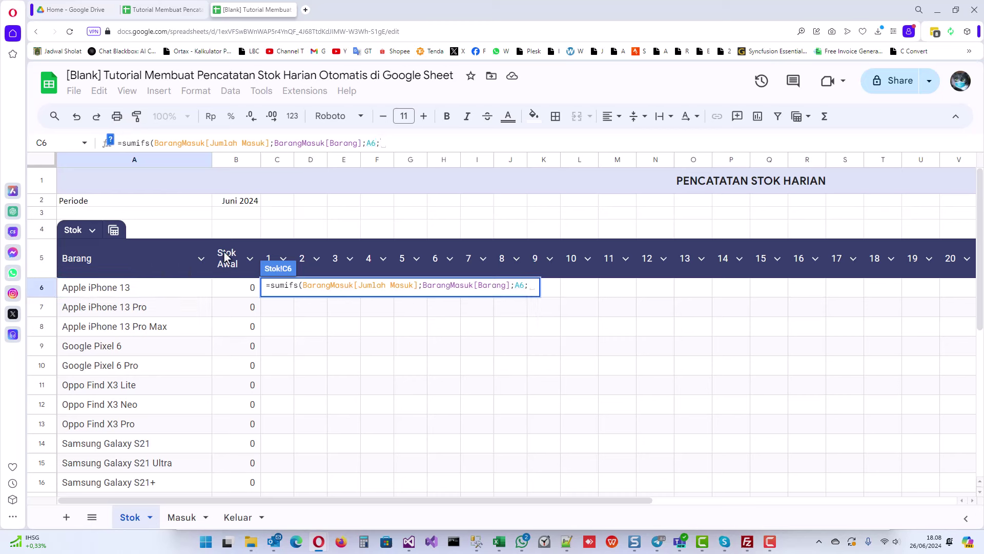
{"action": "left_click", "coordinate": [110, 140]}
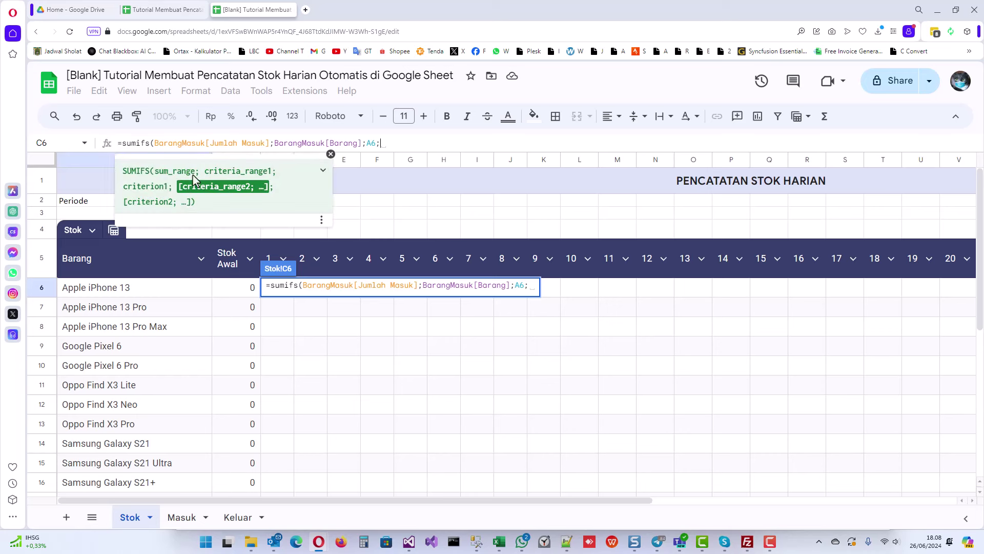
{"action": "left_click", "coordinate": [330, 154]}
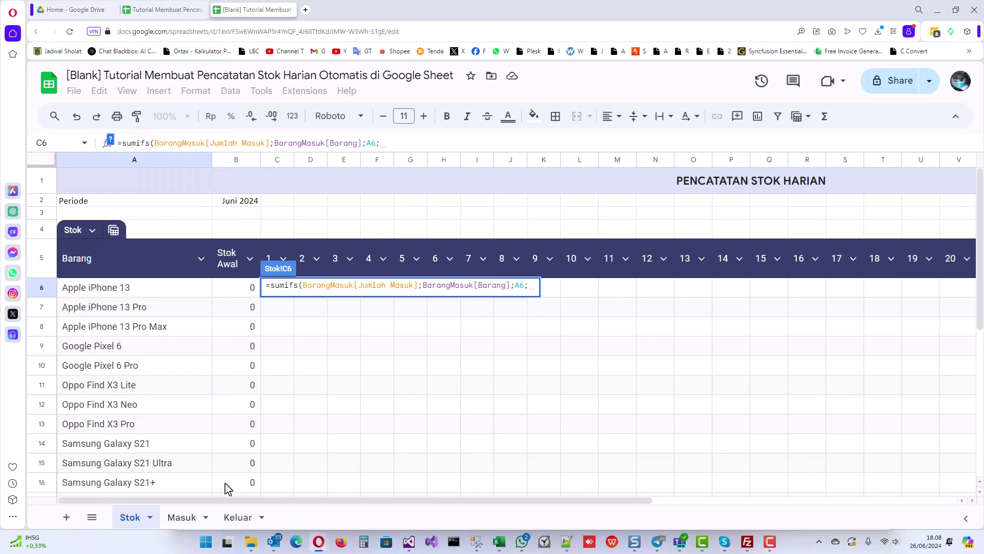
{"action": "left_click", "coordinate": [182, 517]}
{"action": "left_click_drag", "start_coordinate": [122, 215], "coordinate": [109, 478]}
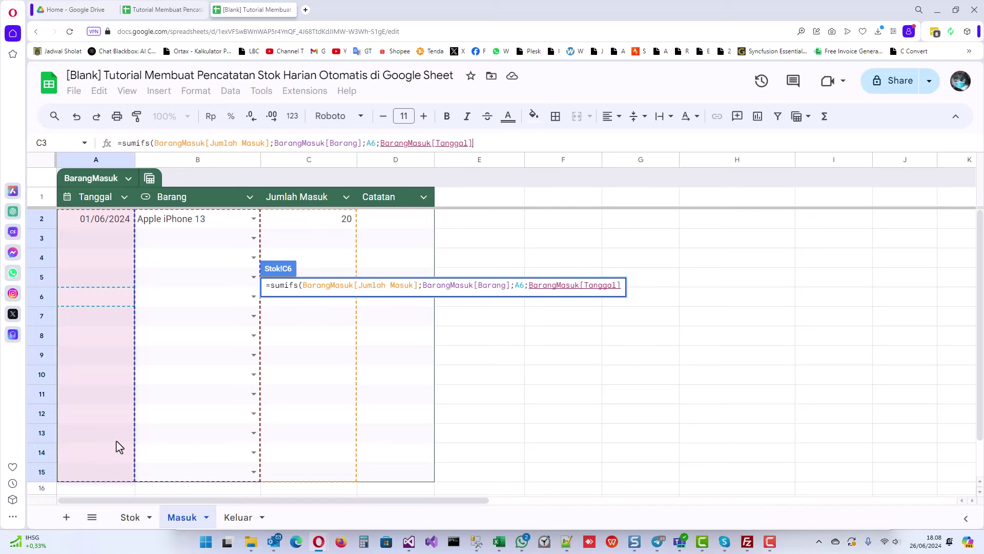
Step: Enter B2+C5-1 as the second criterion, complete the SUMIFS formula in C6 and reject the suggested autofill
{"action": "type", "text": ";"}
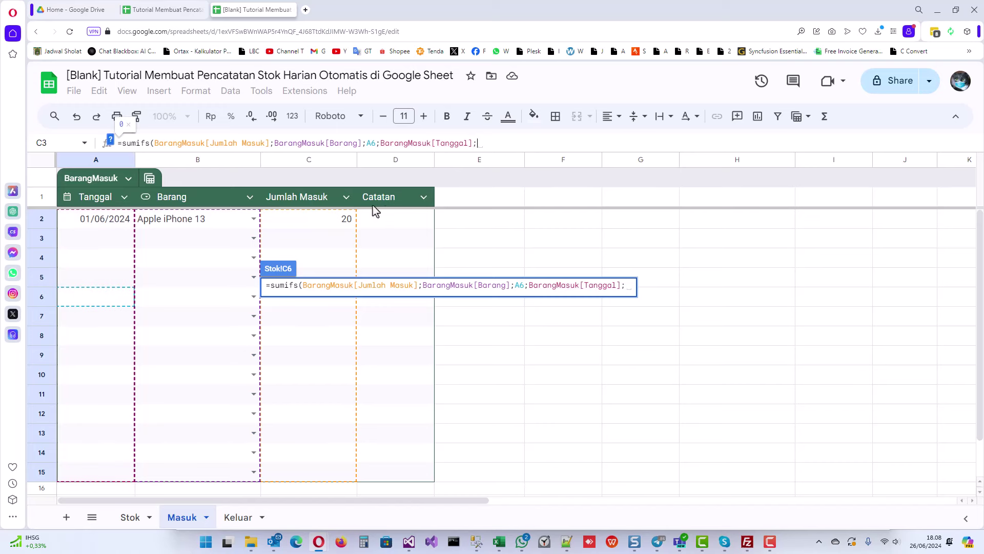
{"action": "left_click", "coordinate": [129, 518]}
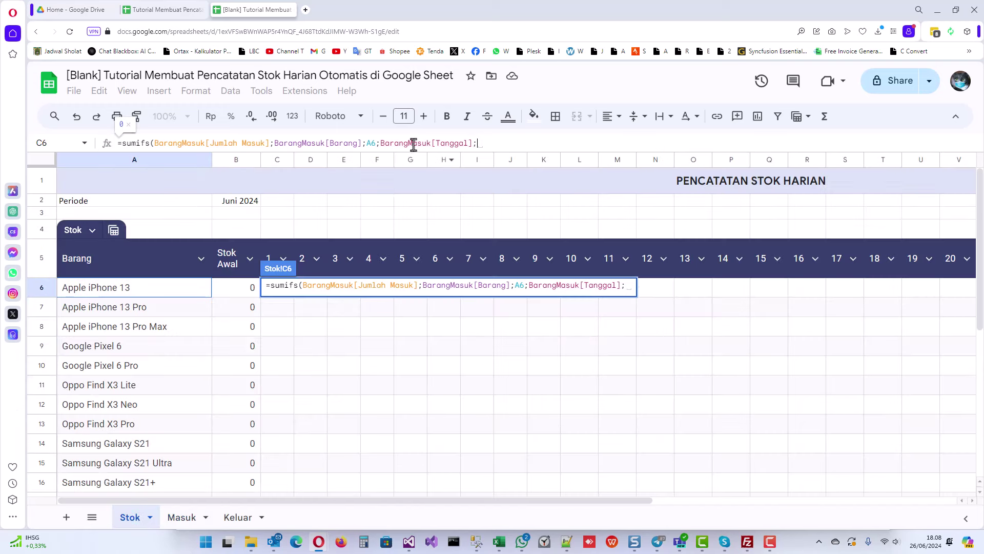
{"action": "left_click", "coordinate": [482, 146]}
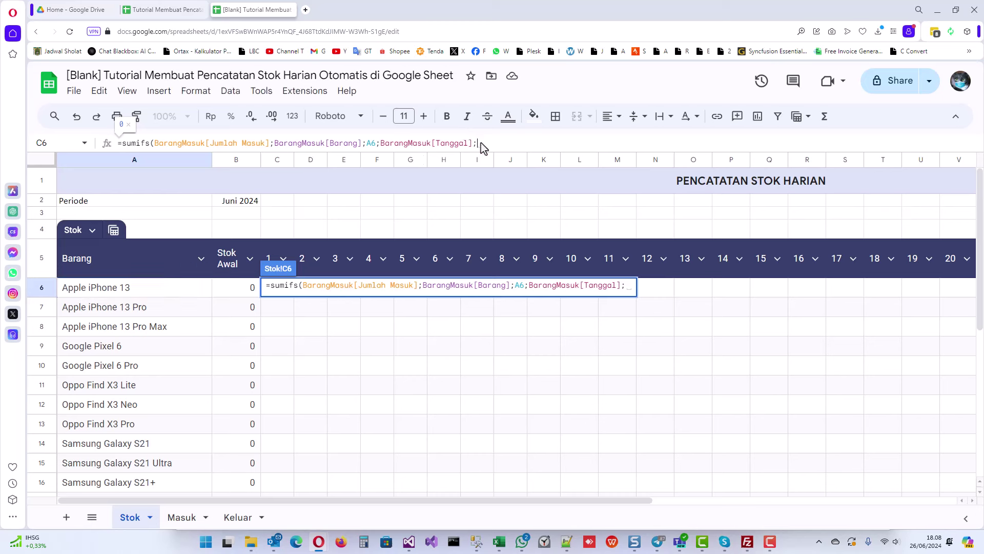
{"action": "left_click", "coordinate": [110, 144]}
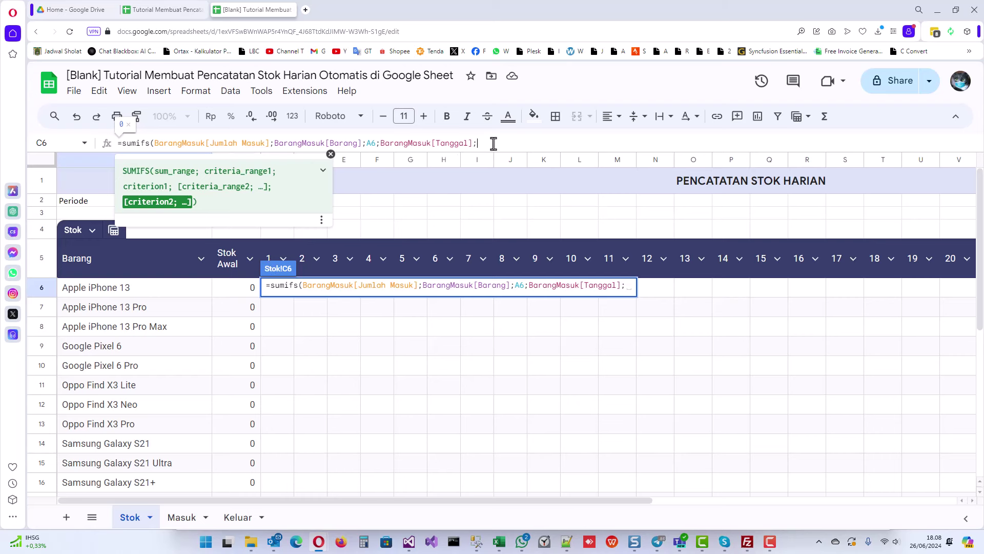
{"action": "left_click", "coordinate": [331, 154]}
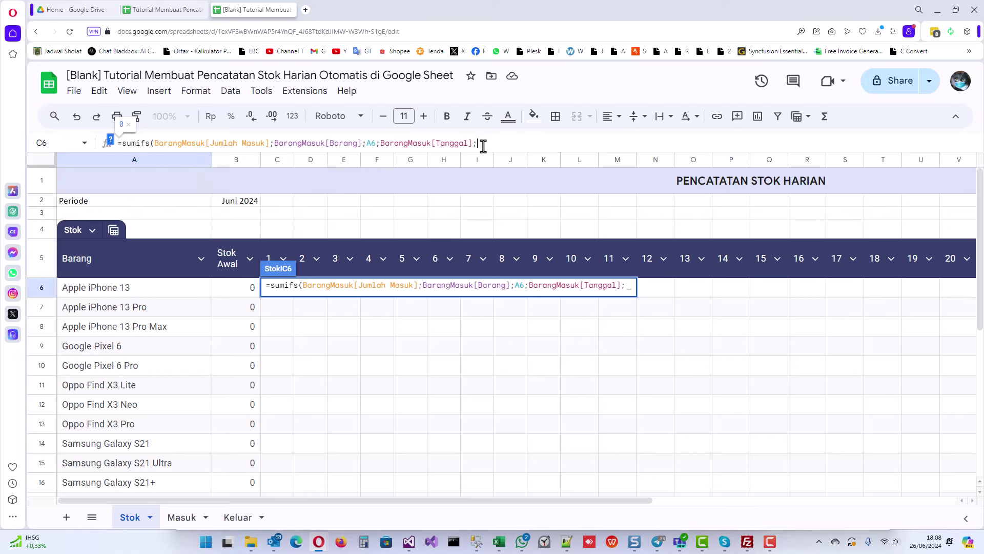
{"action": "left_click", "coordinate": [244, 204]}
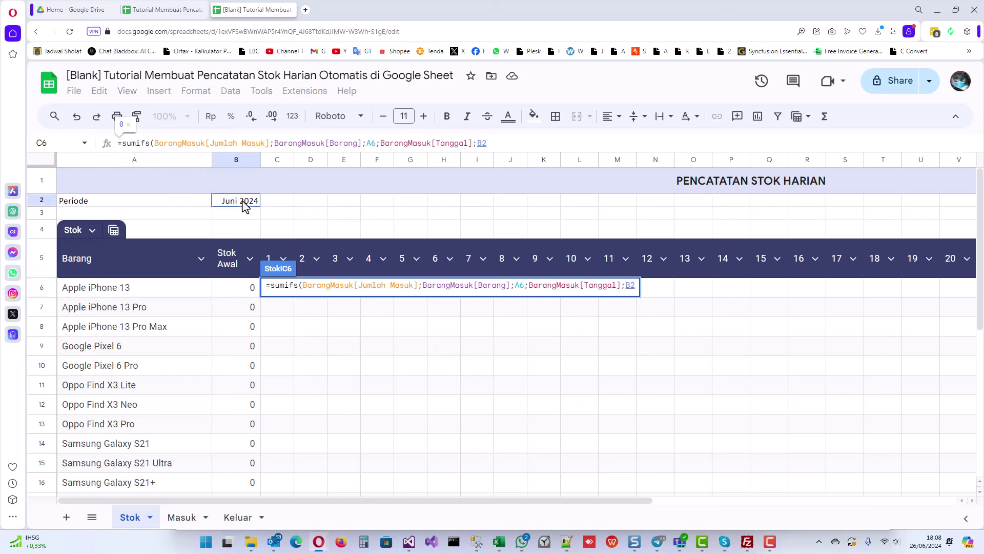
{"action": "type", "text": "+"}
{"action": "left_click", "coordinate": [270, 262]}
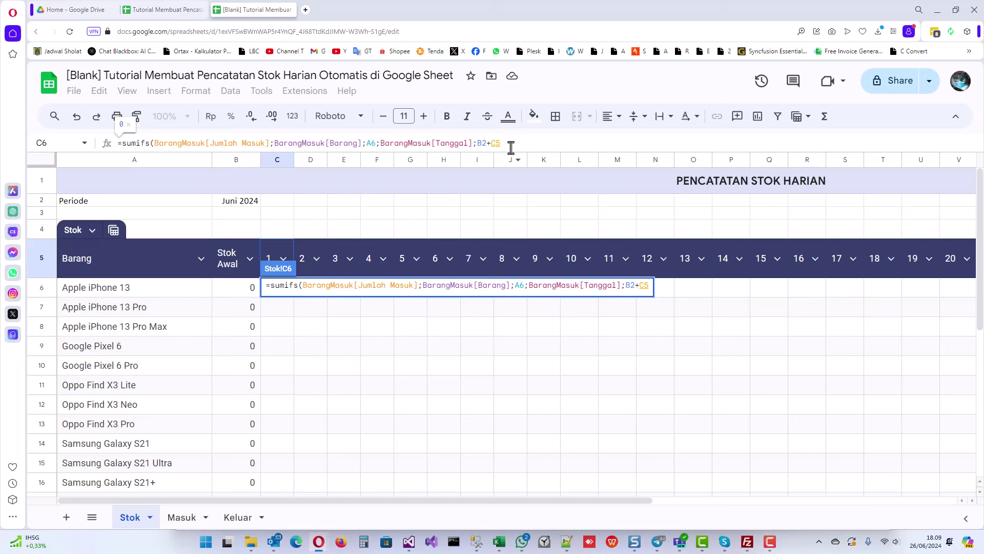
{"action": "type", "text": "-1"}
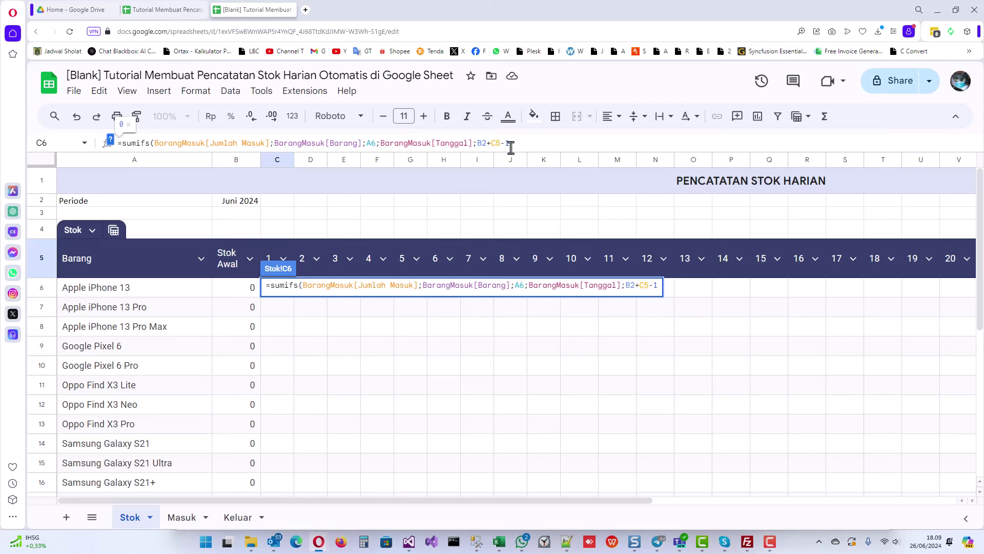
{"action": "type", "text": ")"}
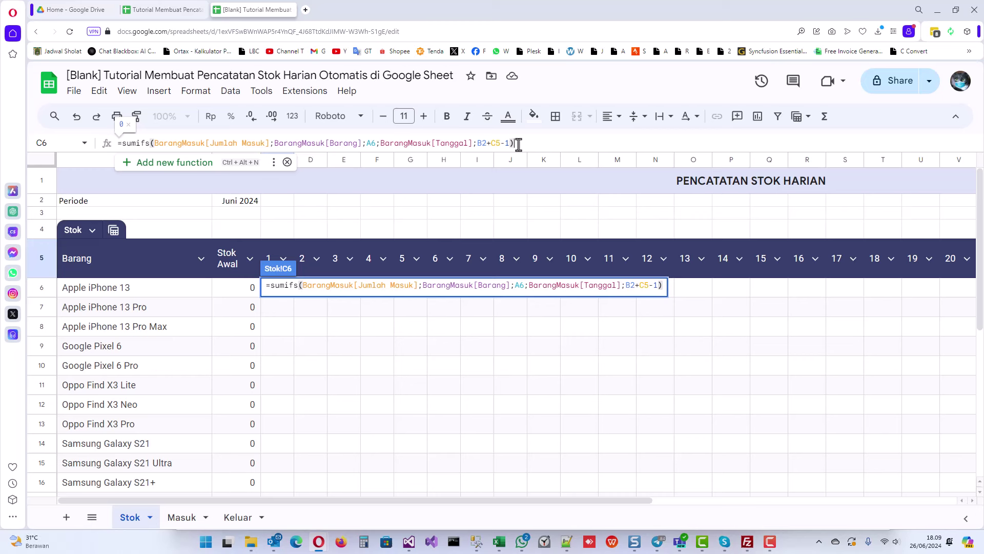
{"action": "key", "text": "Return"}
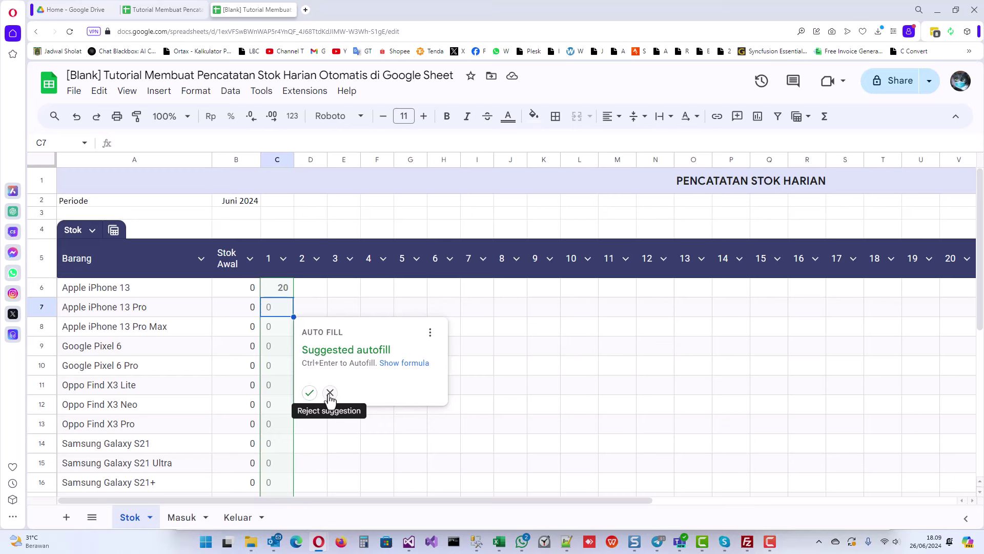
{"action": "left_click", "coordinate": [329, 392]}
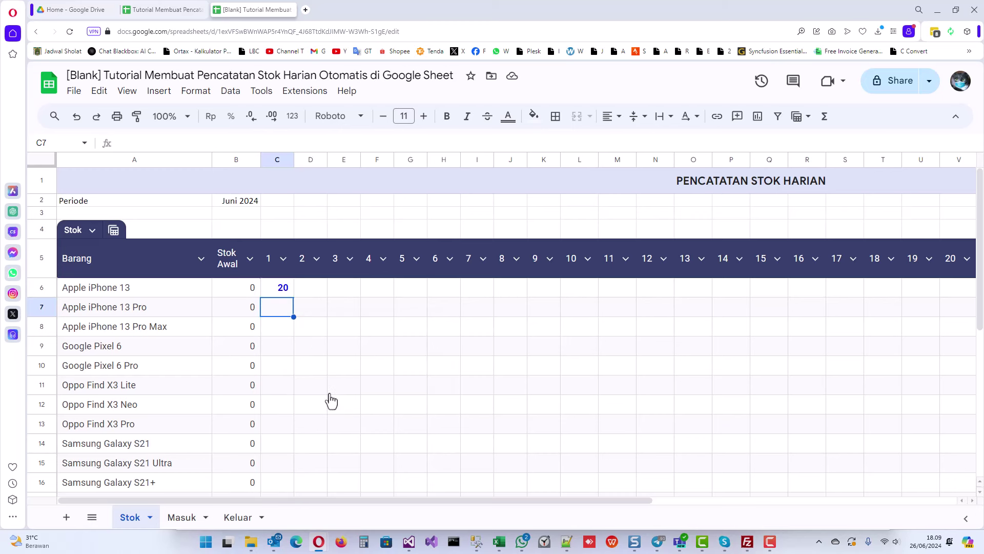
Step: Lock the references in the C6 formula as $A6, $B$2 and C$5, rejecting the suggested autofill
{"action": "left_click", "coordinate": [281, 286]}
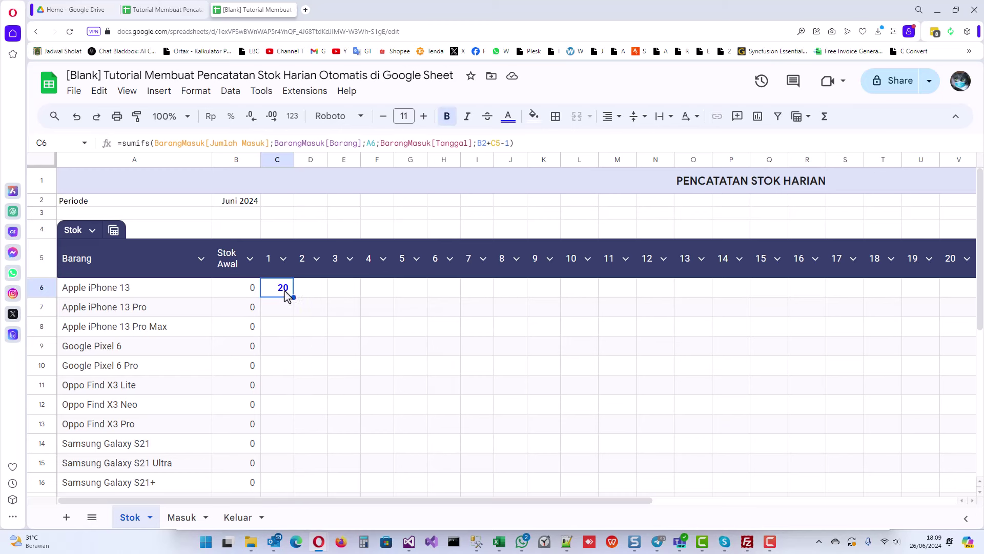
{"action": "left_click", "coordinate": [371, 142]}
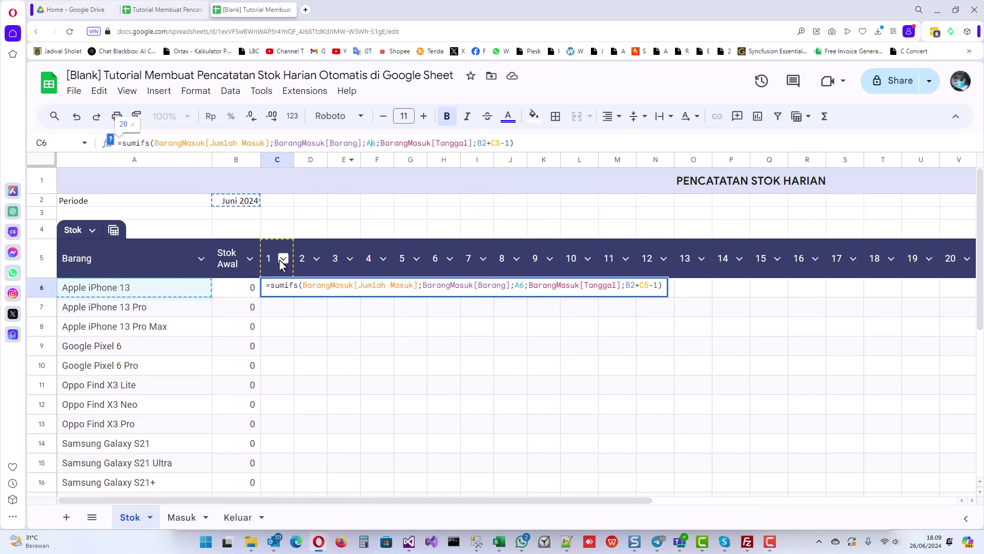
{"action": "left_click", "coordinate": [368, 143]}
{"action": "type", "text": "$"}
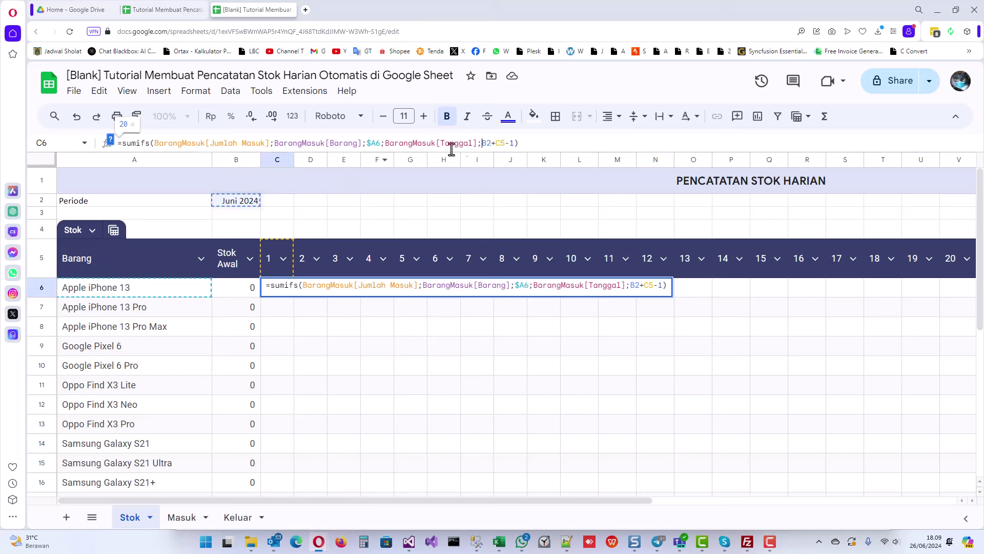
{"action": "left_click", "coordinate": [487, 143]}
{"action": "key", "text": "F4"}
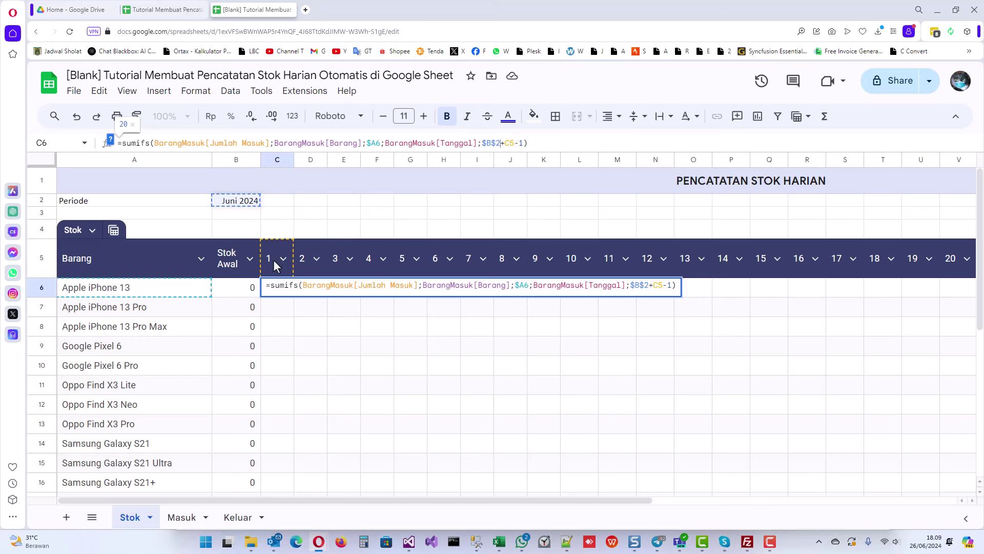
{"action": "left_click", "coordinate": [511, 143]}
{"action": "type", "text": "$"}
{"action": "key", "text": "Return"}
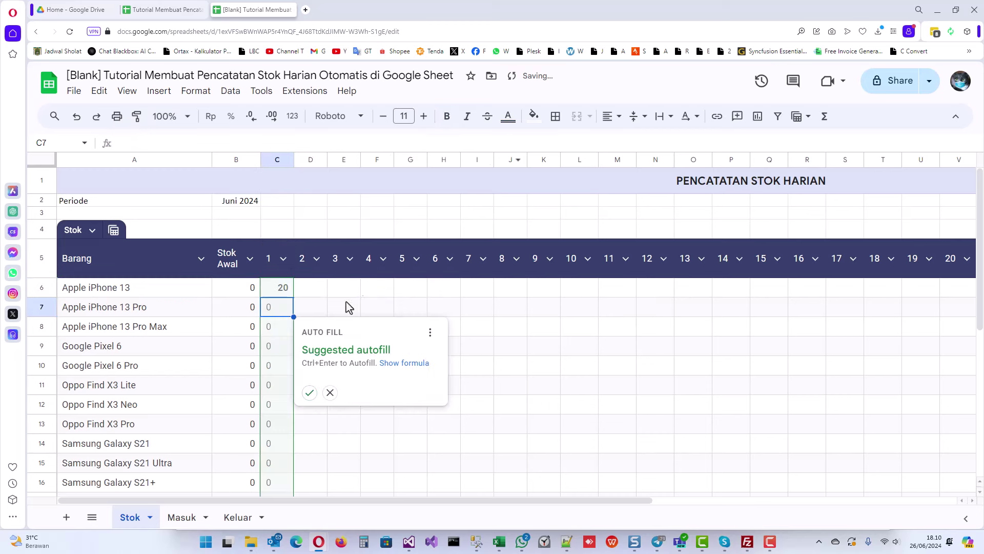
{"action": "left_click", "coordinate": [328, 393]}
Step: Enlarge the formula bar to two lines and append a minus sign to the end of the C6 formula
{"action": "left_click", "coordinate": [283, 288]}
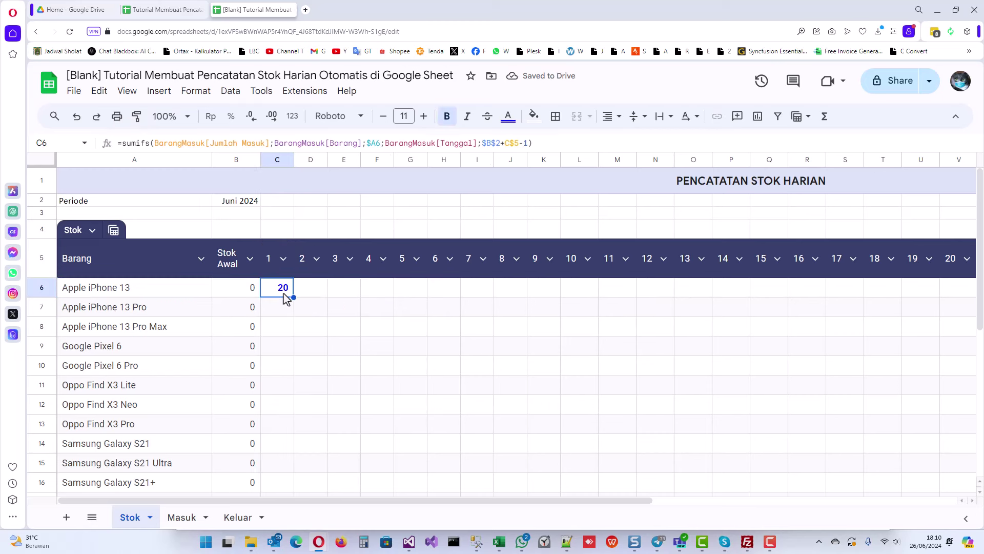
{"action": "left_click", "coordinate": [545, 142]}
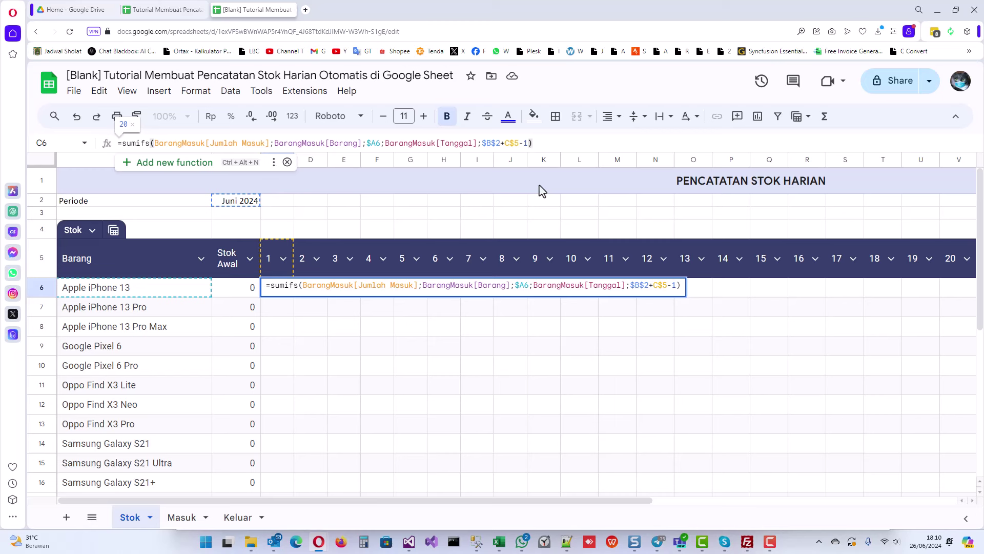
{"action": "type", "text": "-"}
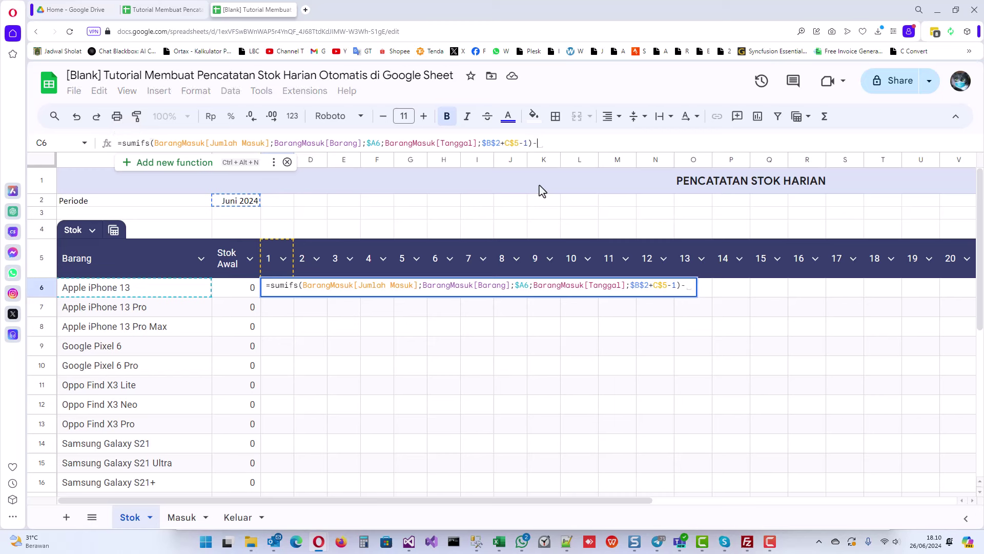
{"action": "key", "text": "BackSpace"}
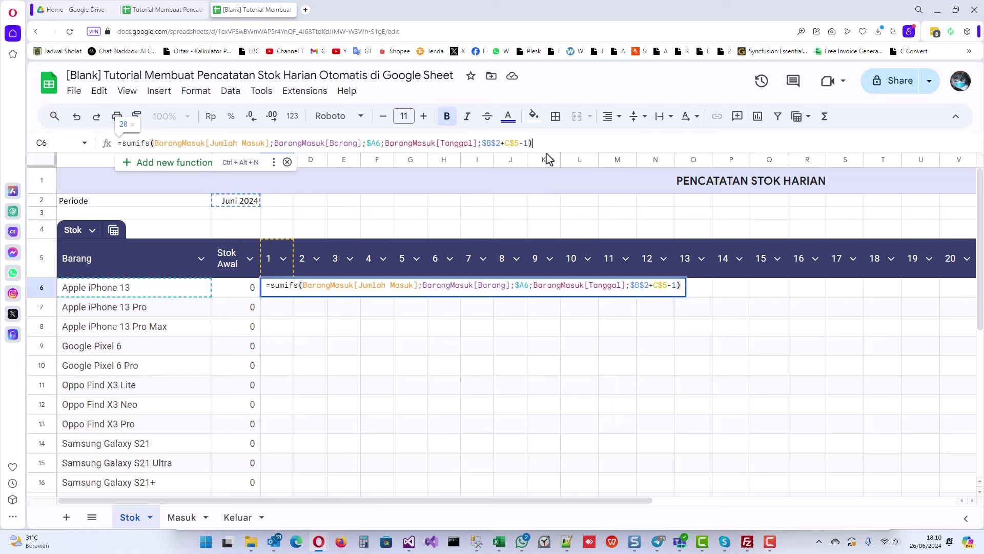
{"action": "left_click_drag", "start_coordinate": [546, 154], "coordinate": [546, 176]}
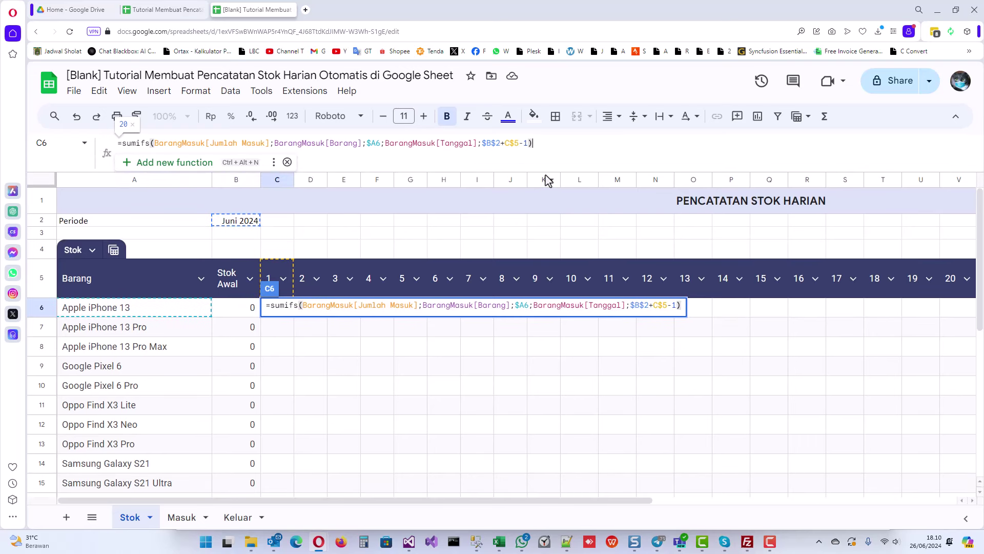
{"action": "left_click", "coordinate": [549, 142]}
{"action": "type", "text": "-"}
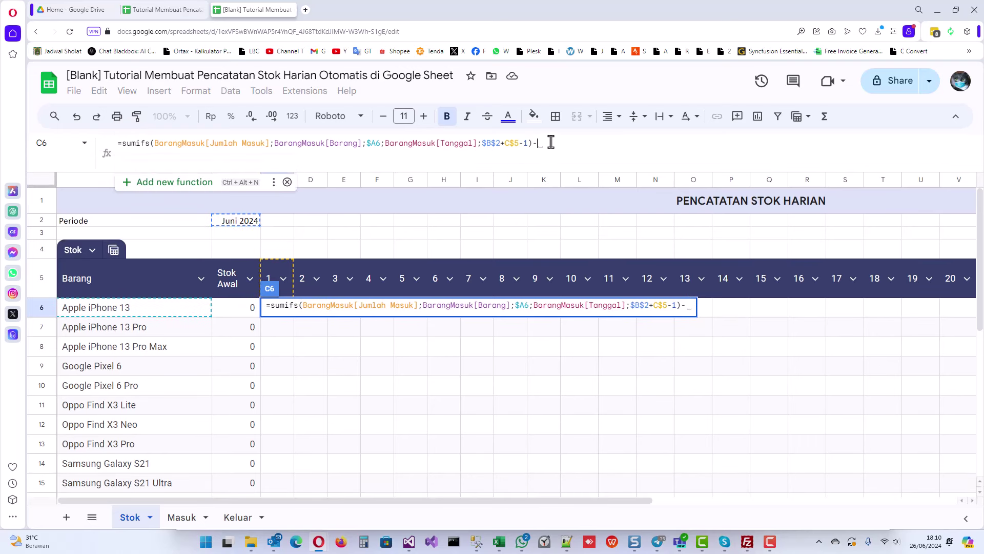
{"action": "key", "text": "Return"}
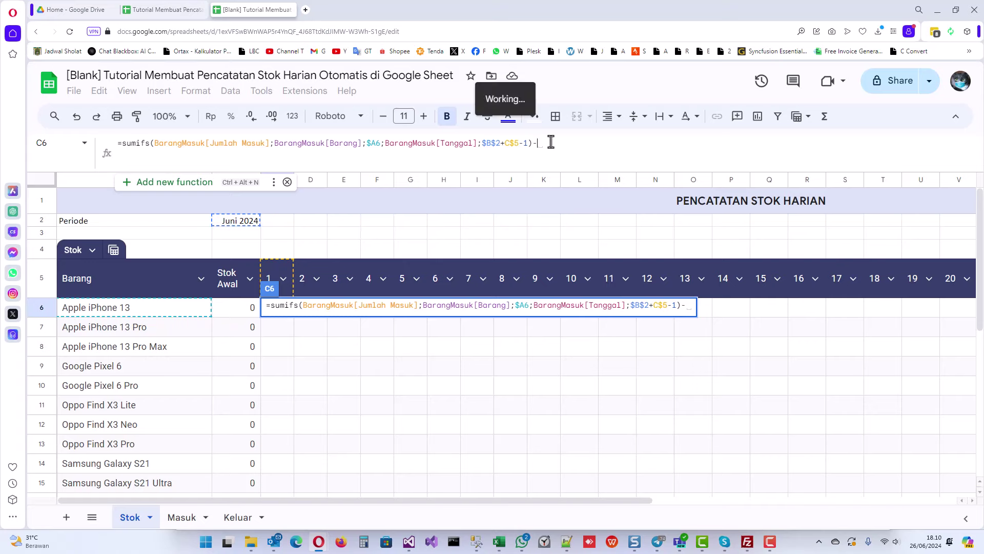
{"action": "left_click", "coordinate": [650, 336]}
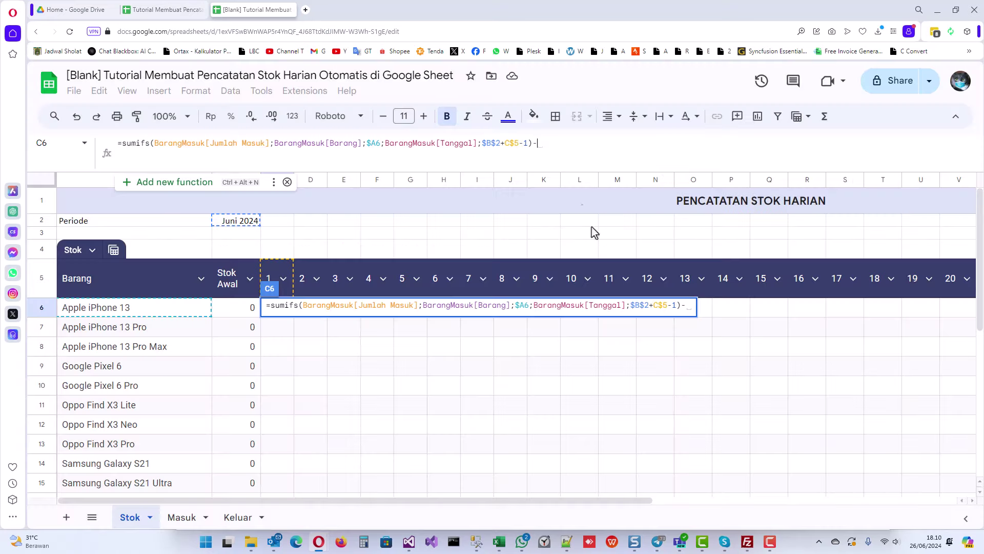
{"action": "key", "text": "Return"}
{"action": "key", "text": "Return"}
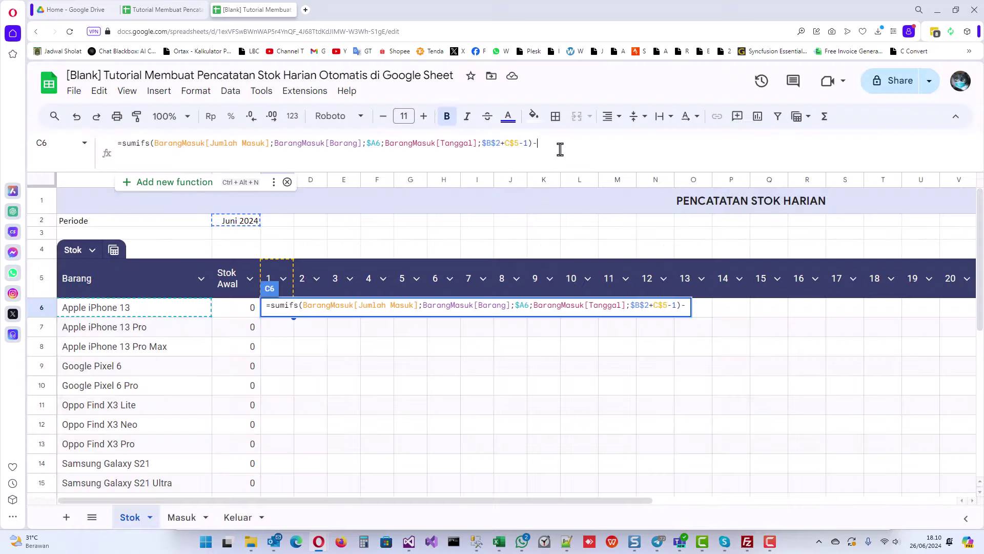
Step: Add a line break after the minus sign and paste a copy of the SUMIFS expression on the second line
{"action": "key", "text": "alt+Return"}
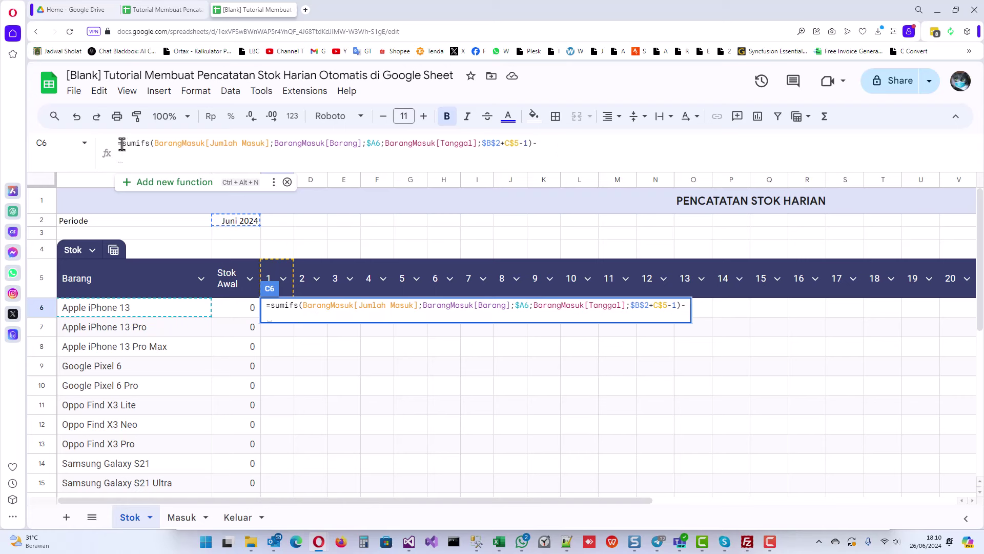
{"action": "left_click_drag", "start_coordinate": [122, 143], "coordinate": [533, 143]}
{"action": "key", "text": "ctrl+c"}
{"action": "left_click", "coordinate": [462, 158]}
{"action": "key", "text": "ctrl+v"}
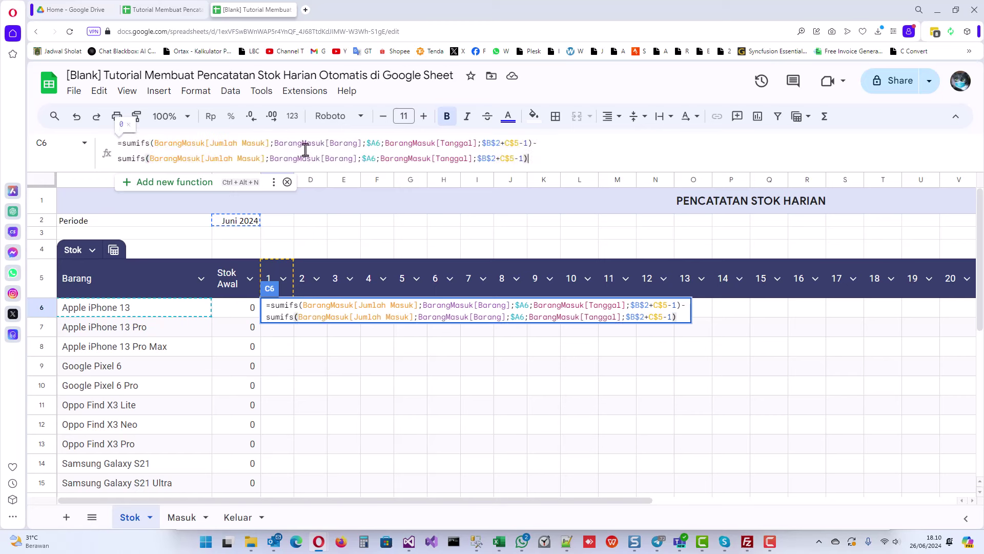
Step: In the second SUMIFS of the C6 formula, change the sum range to BarangKeluar[Jumlah Keluar]
{"action": "left_click_drag", "start_coordinate": [177, 159], "coordinate": [196, 159]}
{"action": "type", "text": "Keluar"}
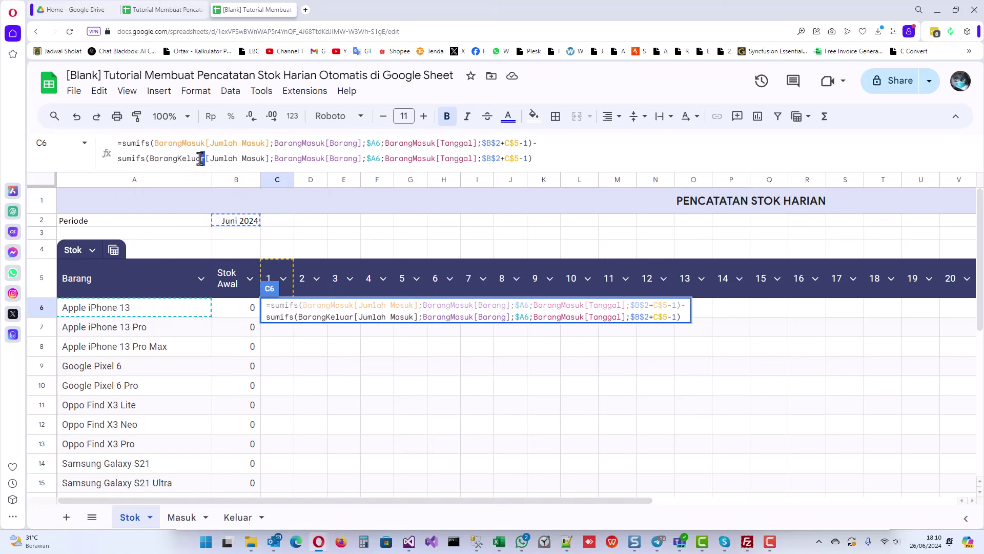
{"action": "key", "text": "shift+Left"}
{"action": "key", "text": "shift+Left"}
{"action": "key", "text": "shift+Left"}
{"action": "key", "text": "shift+Left"}
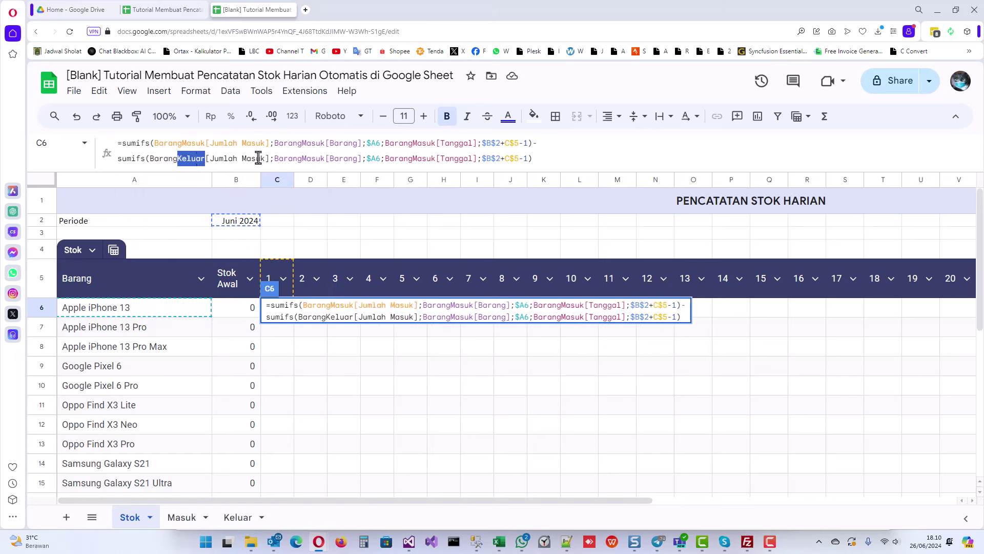
{"action": "left_click_drag", "start_coordinate": [264, 158], "coordinate": [244, 161]}
{"action": "type", "text": "Keluar"}
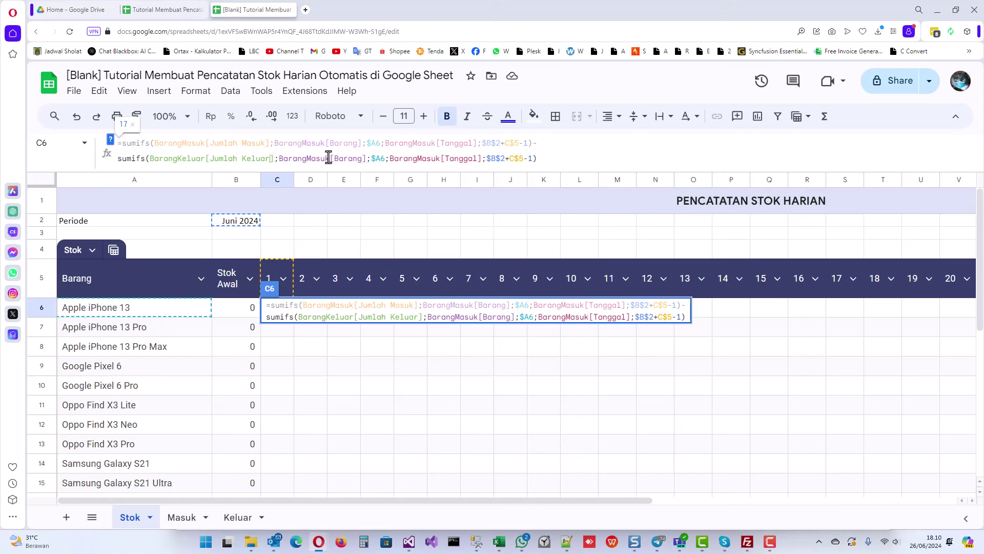
Step: Change the second SUMIFS's criteria ranges to BarangKeluar[Barang] and BarangKeluar[Tanggal], and commit the C6 formula
{"action": "left_click_drag", "start_coordinate": [329, 158], "coordinate": [307, 159]}
{"action": "type", "text": "Keluar"}
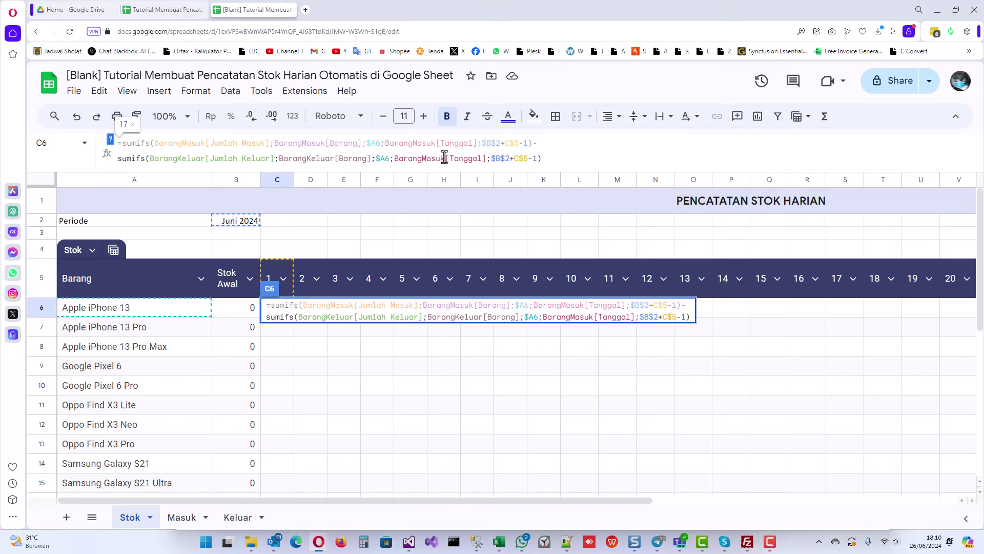
{"action": "left_click_drag", "start_coordinate": [444, 158], "coordinate": [420, 159]}
{"action": "type", "text": "Keluar"}
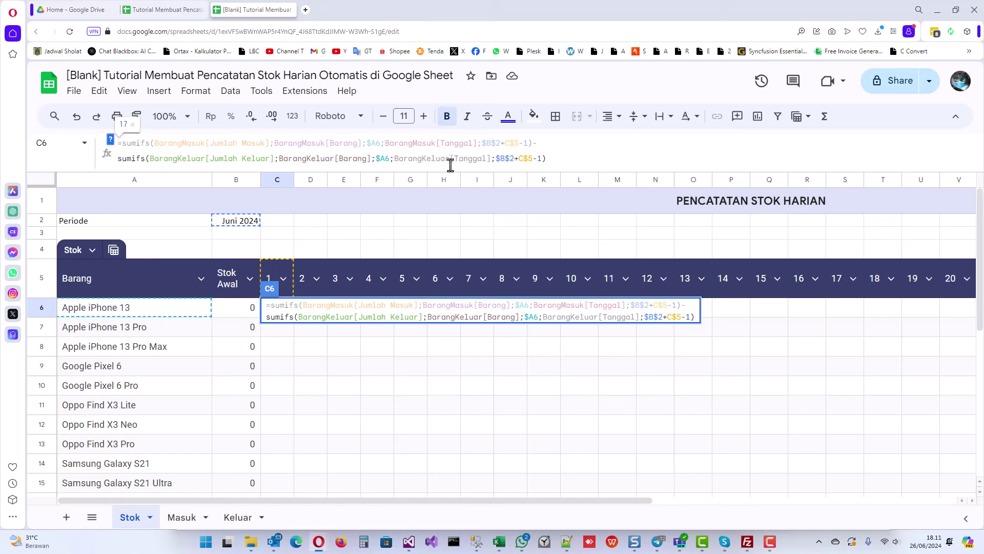
{"action": "key", "text": "Return"}
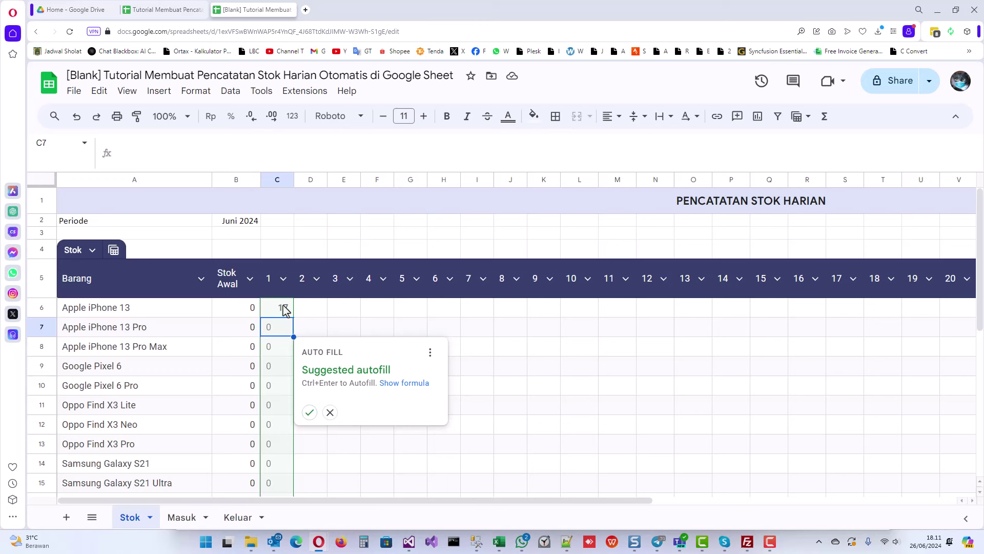
Step: Accept the suggested autofill down the day 1 column and check the references in the C7 formula
{"action": "left_click", "coordinate": [309, 412]}
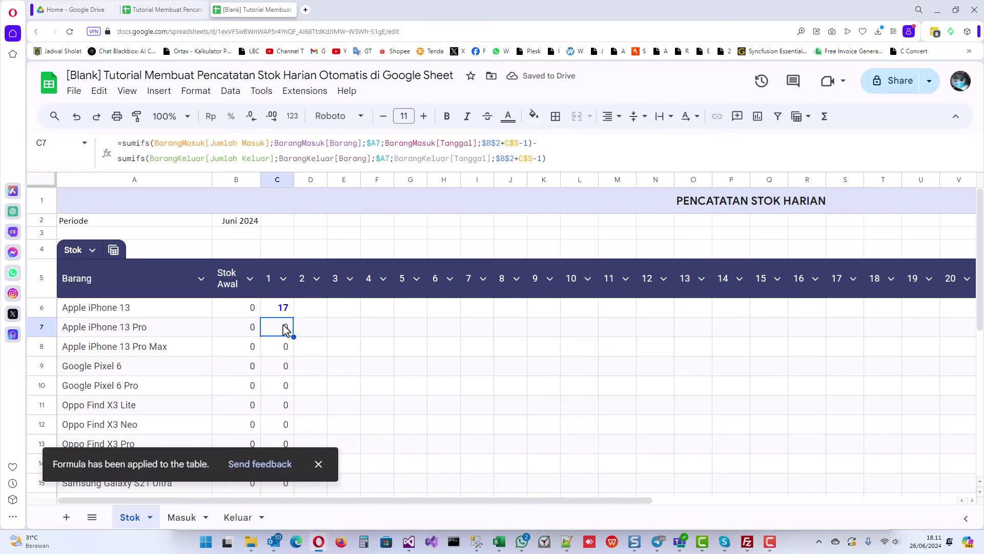
{"action": "left_click", "coordinate": [374, 144]}
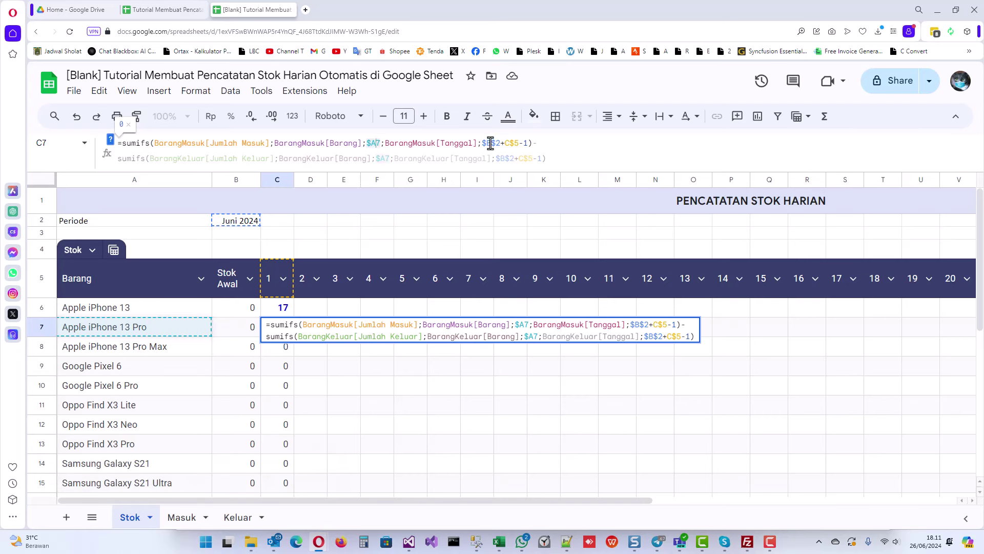
{"action": "key", "text": "Escape"}
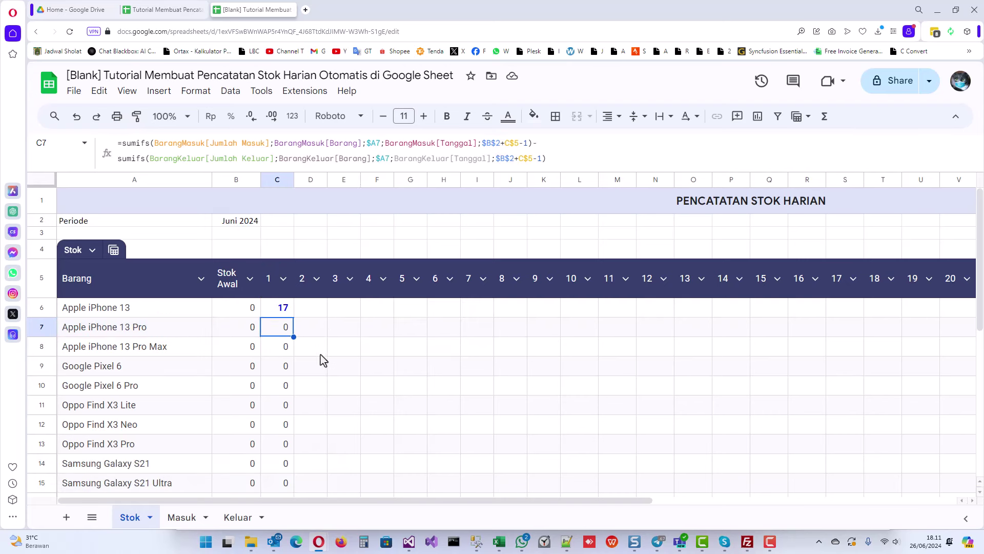
Step: Fill the C6 formula one cell across into D6 and check its reference to the day 2 header
{"action": "left_click", "coordinate": [286, 312]}
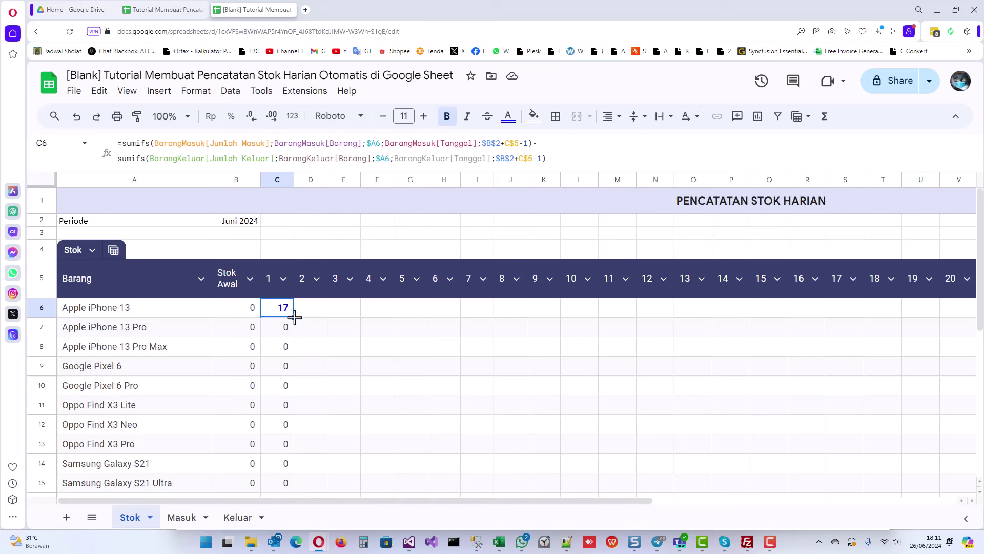
{"action": "left_click_drag", "start_coordinate": [295, 318], "coordinate": [318, 314]}
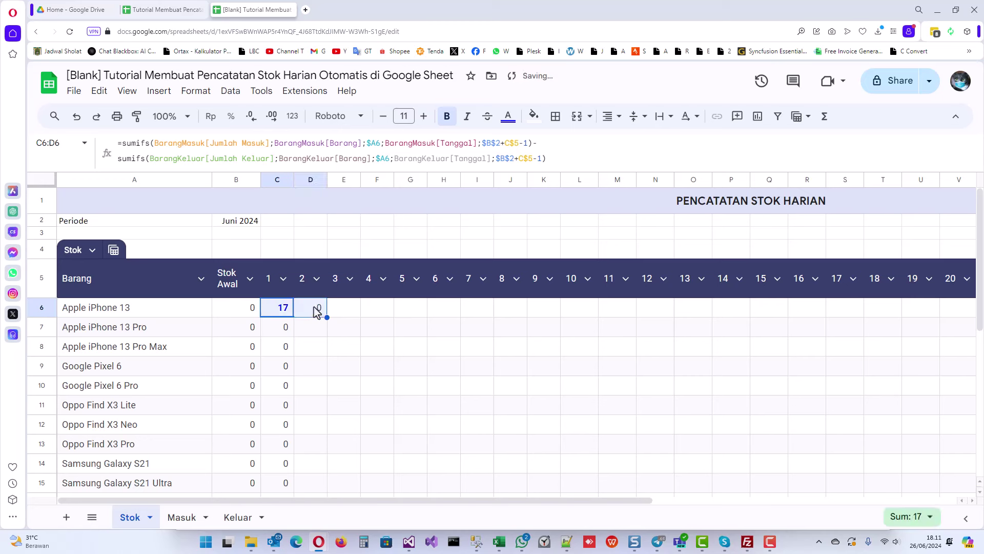
{"action": "left_click", "coordinate": [317, 311]}
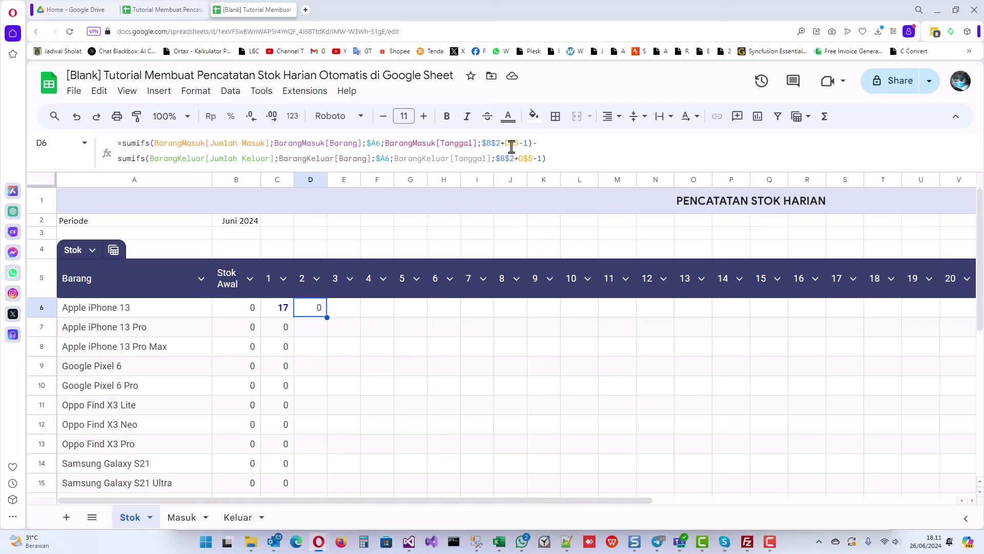
{"action": "left_click", "coordinate": [302, 284]}
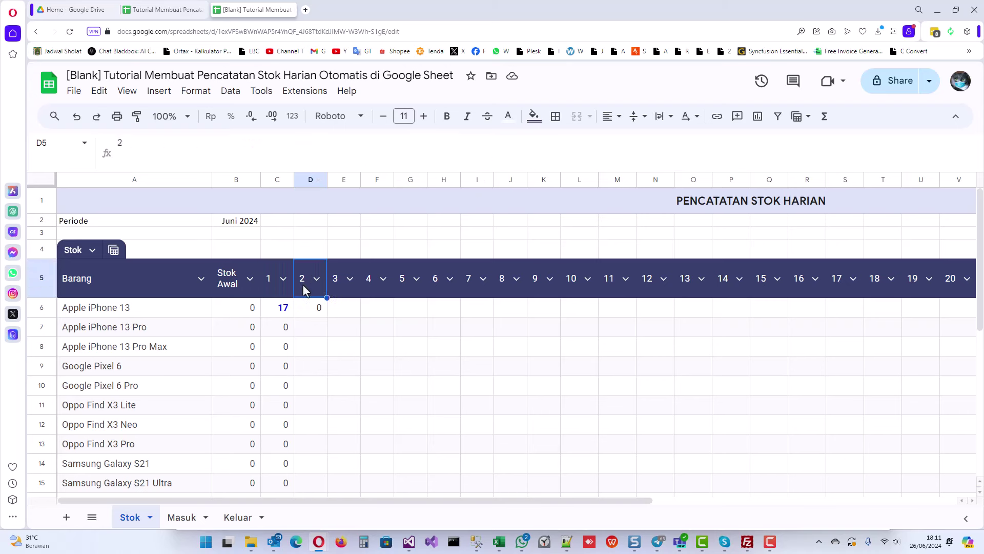
{"action": "left_click", "coordinate": [309, 309]}
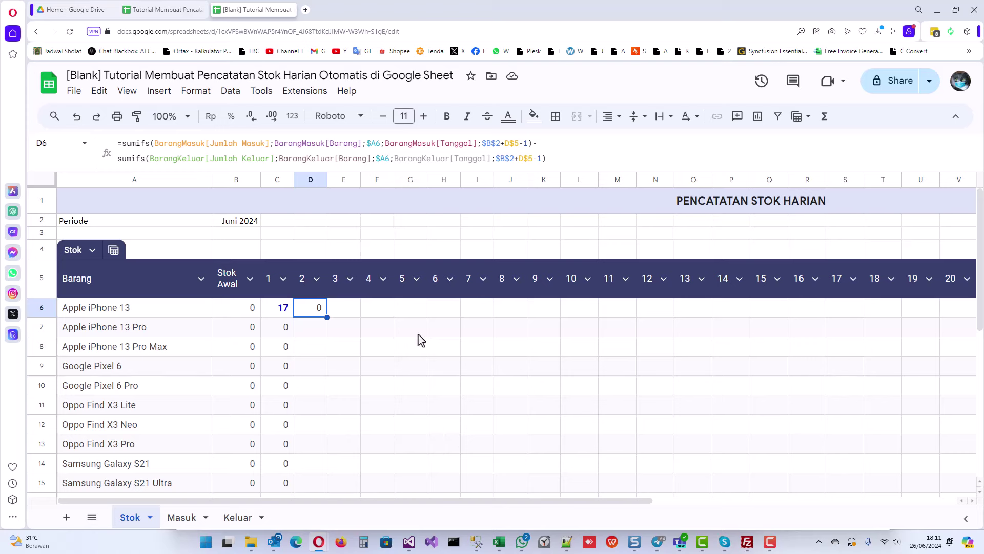
Step: Fill the D6 formula across the remaining days and down all items, covering D6:AG25
{"action": "key", "text": "ctrl+minus"}
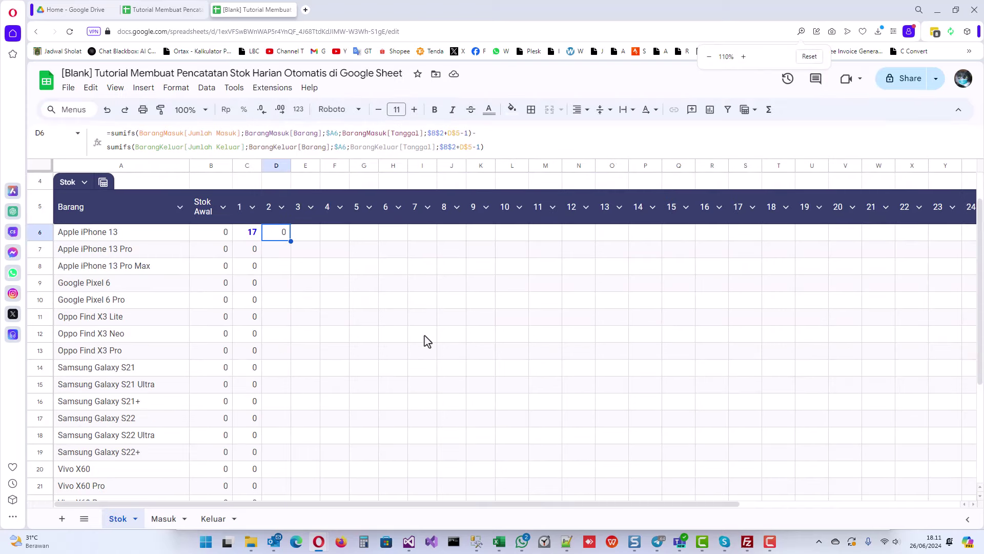
{"action": "scroll", "coordinate": [424, 337], "scroll_direction": "down", "scroll_amount": 2}
{"action": "scroll", "coordinate": [439, 315], "scroll_direction": "up", "scroll_amount": 2}
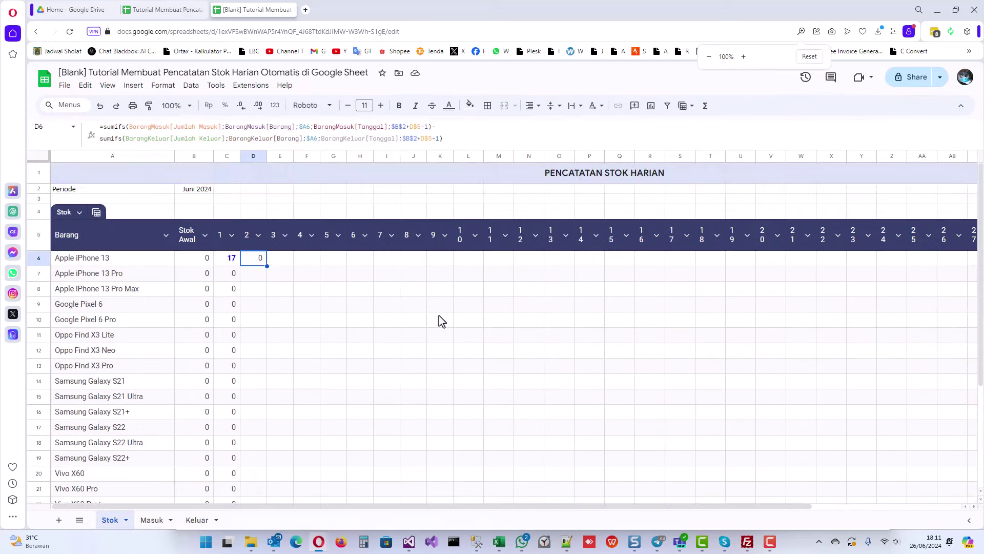
{"action": "scroll", "coordinate": [439, 315], "scroll_direction": "down", "scroll_amount": 1}
{"action": "key", "text": "ctrl+minus"}
{"action": "key", "text": "ctrl+minus"}
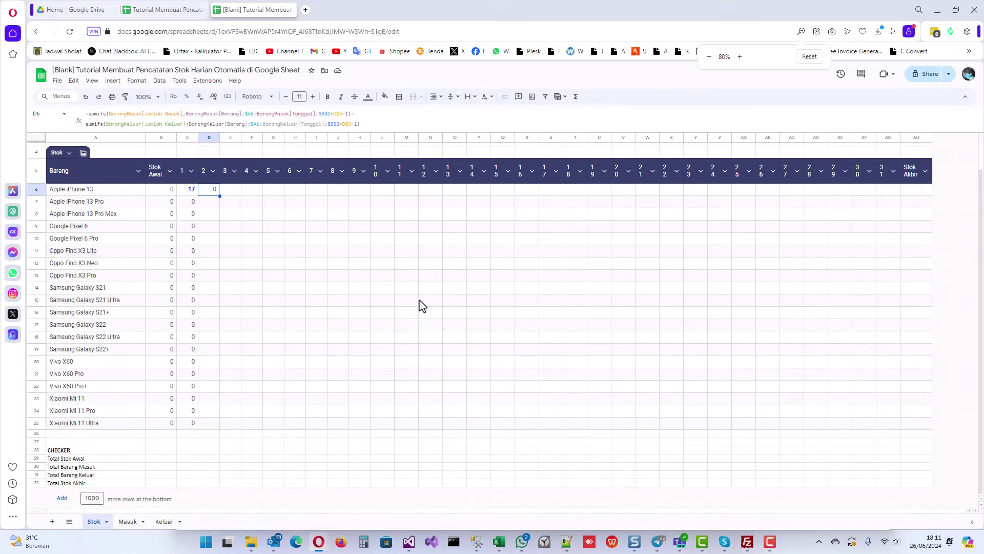
{"action": "left_click_drag", "start_coordinate": [220, 197], "coordinate": [890, 421]}
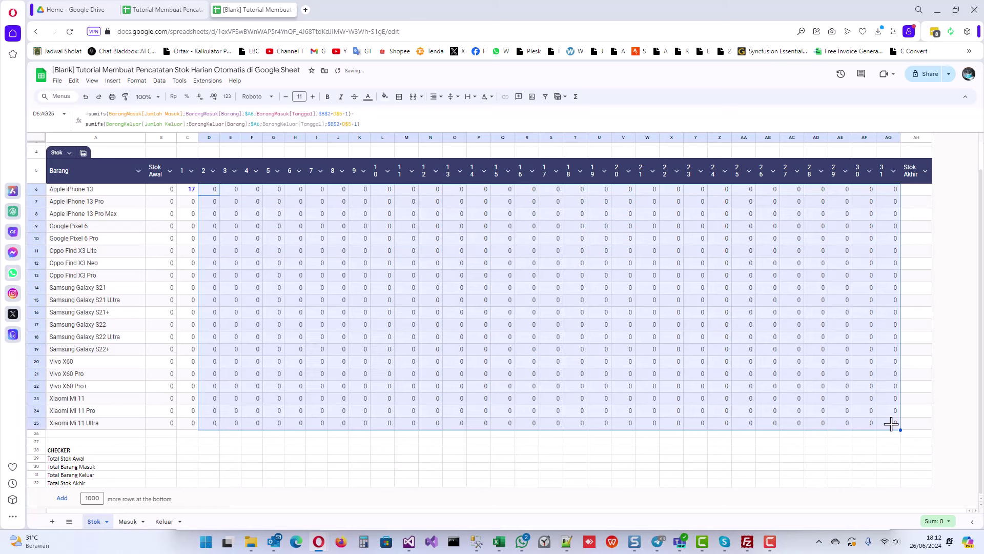
{"action": "left_click", "coordinate": [216, 198]}
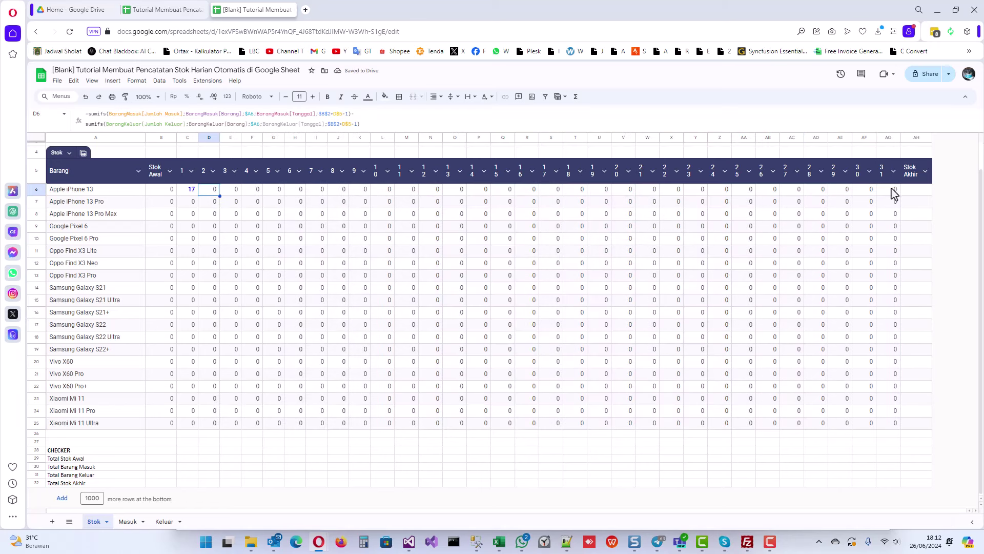
Step: Enter =sum(B6:AG6) in the Stok Akhir cell AH6 and accept the suggested autofill for the column
{"action": "left_click", "coordinate": [921, 194]}
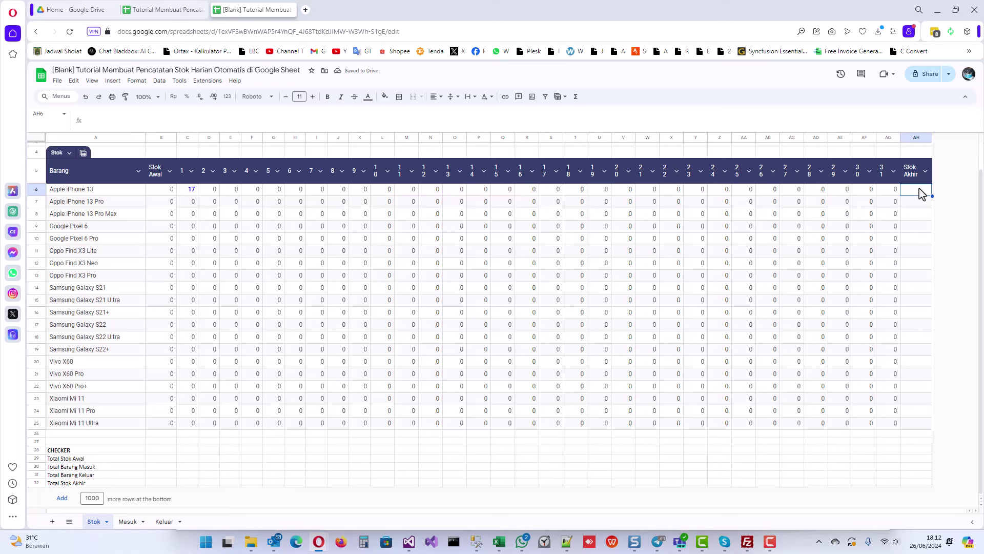
{"action": "type", "text": "=sum("}
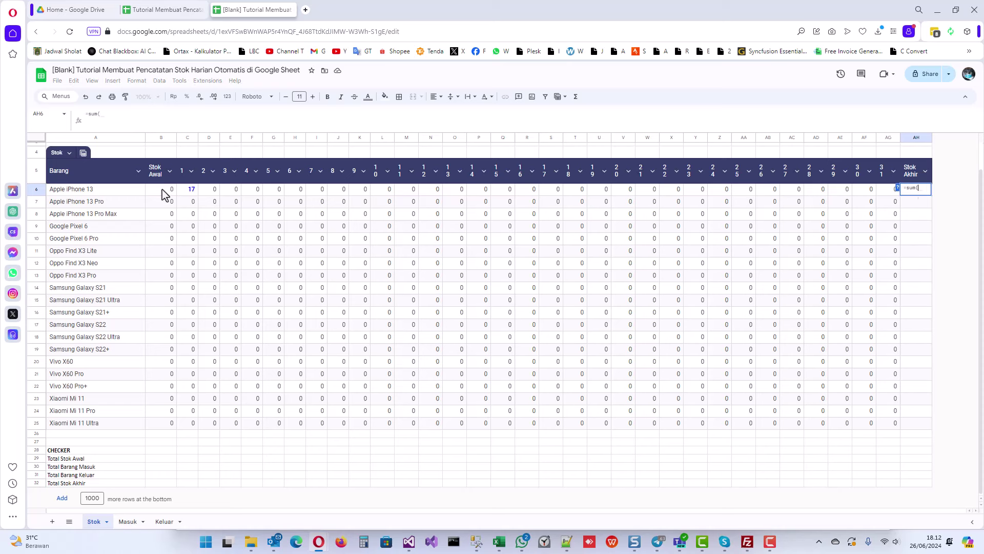
{"action": "left_click_drag", "start_coordinate": [163, 194], "coordinate": [888, 197]}
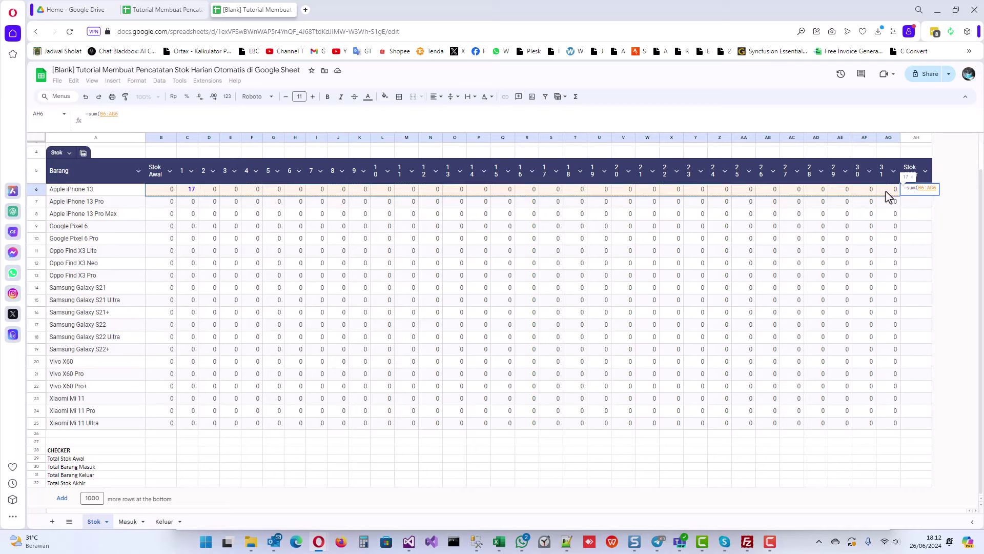
{"action": "key", "text": "Return"}
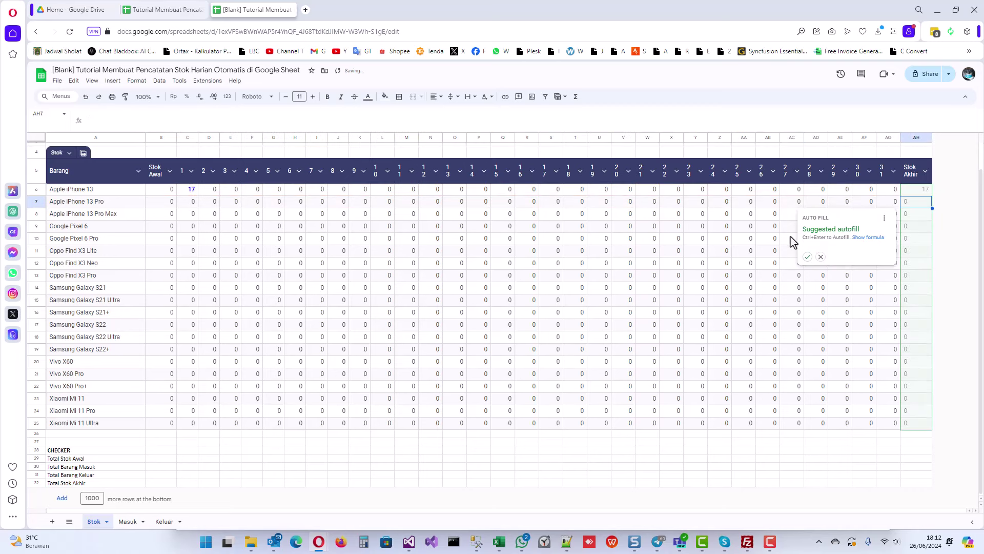
{"action": "left_click", "coordinate": [808, 257]}
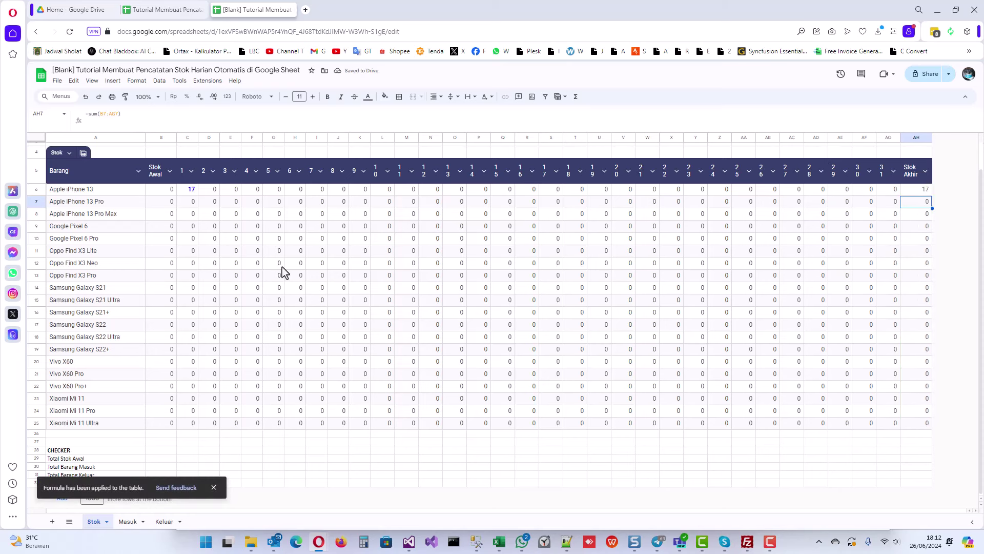
{"action": "key", "text": "ctrl+plus"}
{"action": "key", "text": "ctrl+plus"}
{"action": "key", "text": "ctrl+plus"}
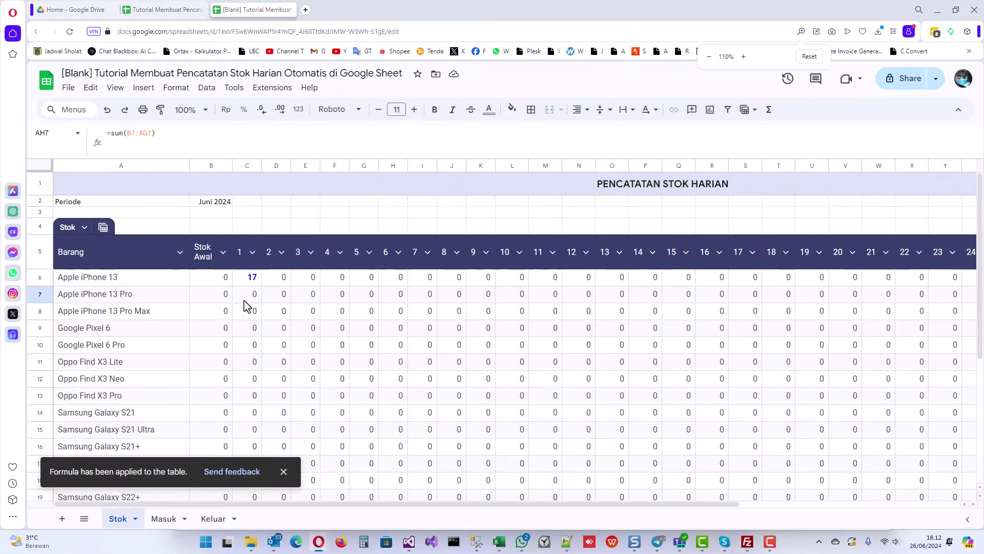
{"action": "left_click", "coordinate": [210, 279]}
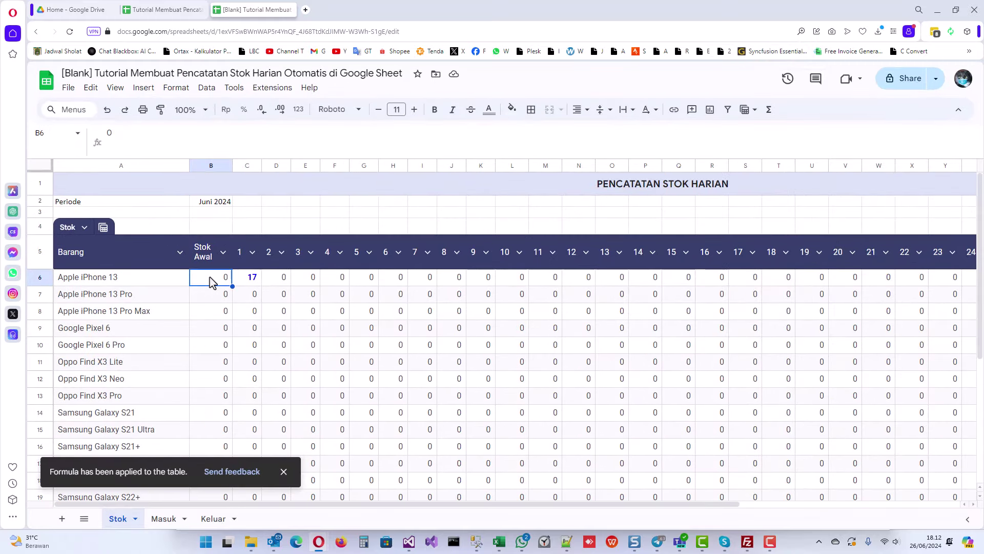
{"action": "scroll", "coordinate": [266, 296], "scroll_direction": "down", "scroll_amount": 4}
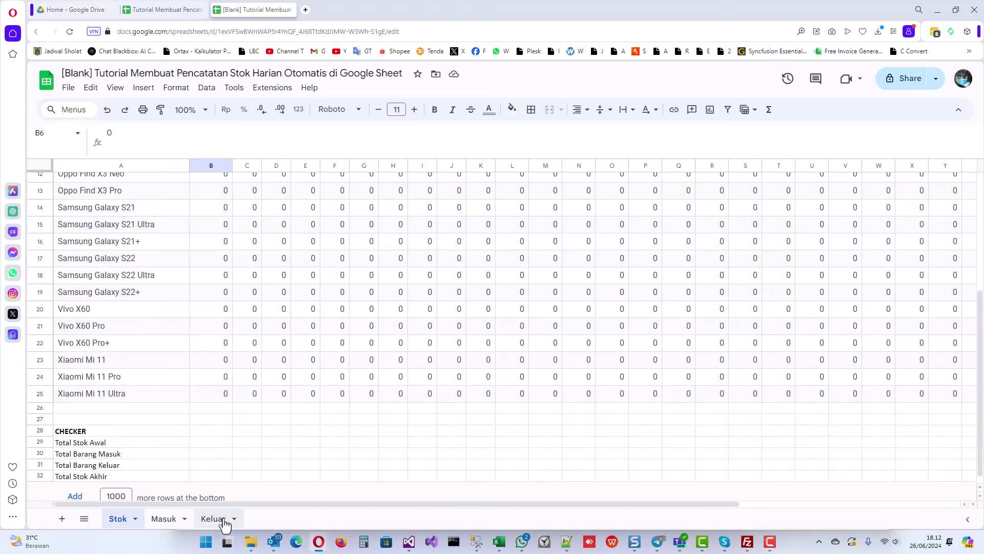
Step: On the Masuk sheet, add an incoming record in row 3 dated 04/06/2024 for Google Pixel 6 with quantity 10
{"action": "left_click", "coordinate": [165, 518]}
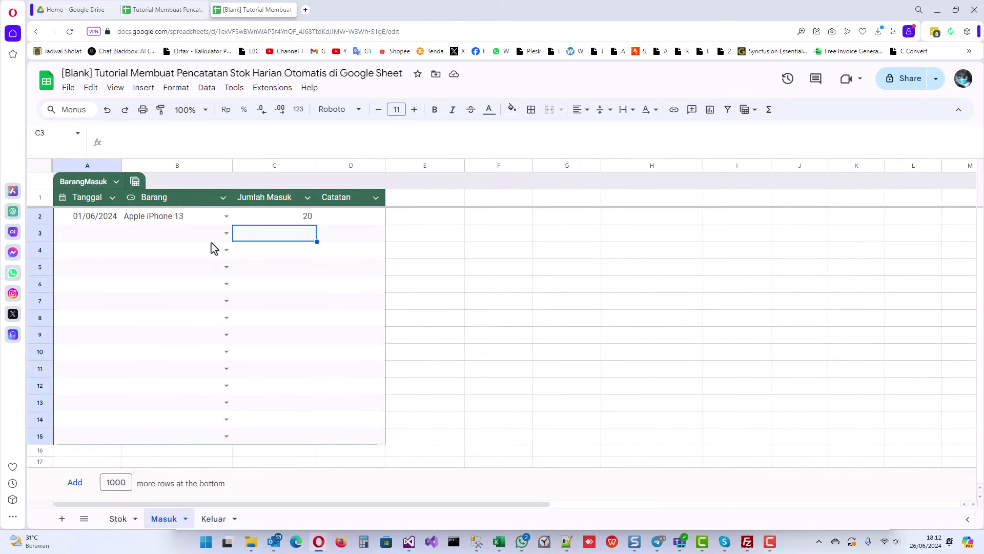
{"action": "double_click", "coordinate": [104, 234]}
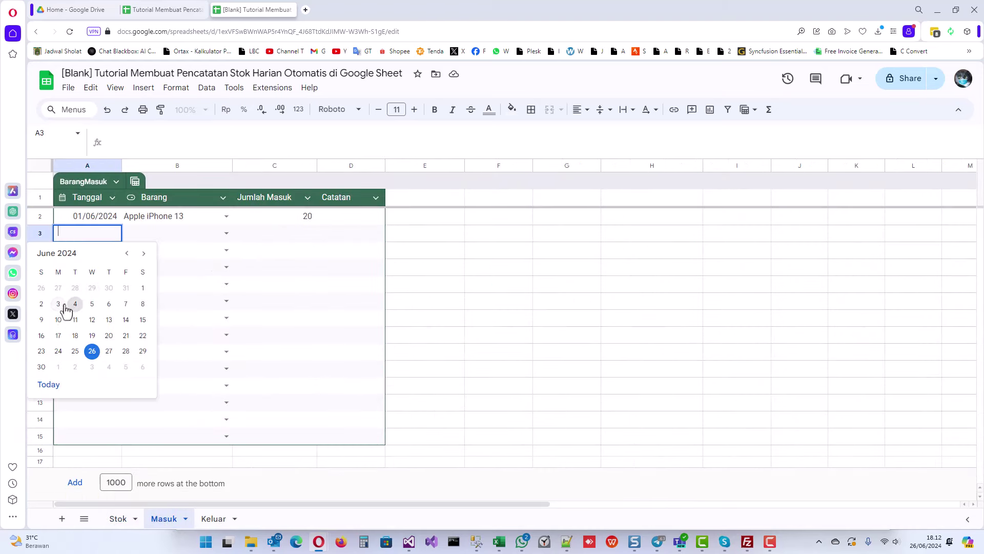
{"action": "left_click", "coordinate": [74, 304]}
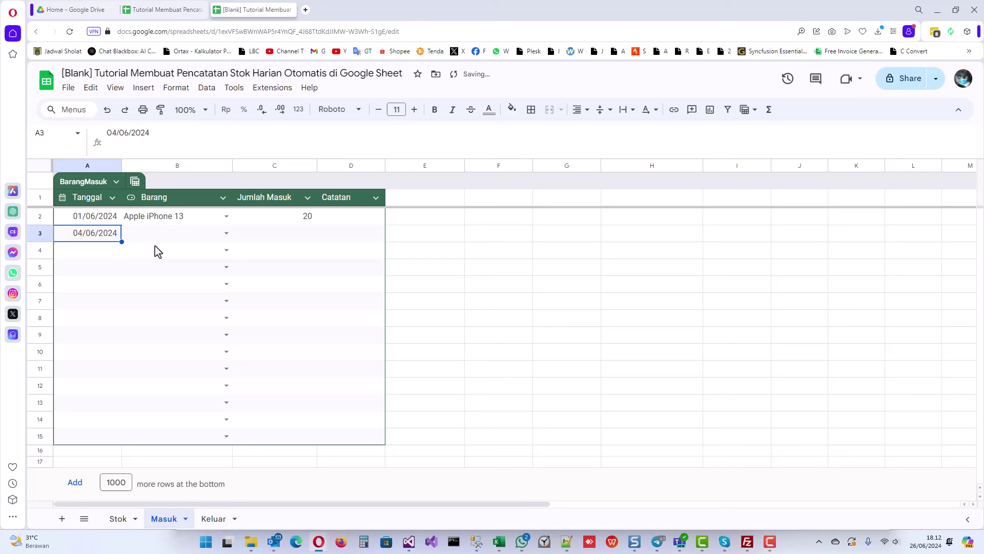
{"action": "left_click", "coordinate": [224, 235]}
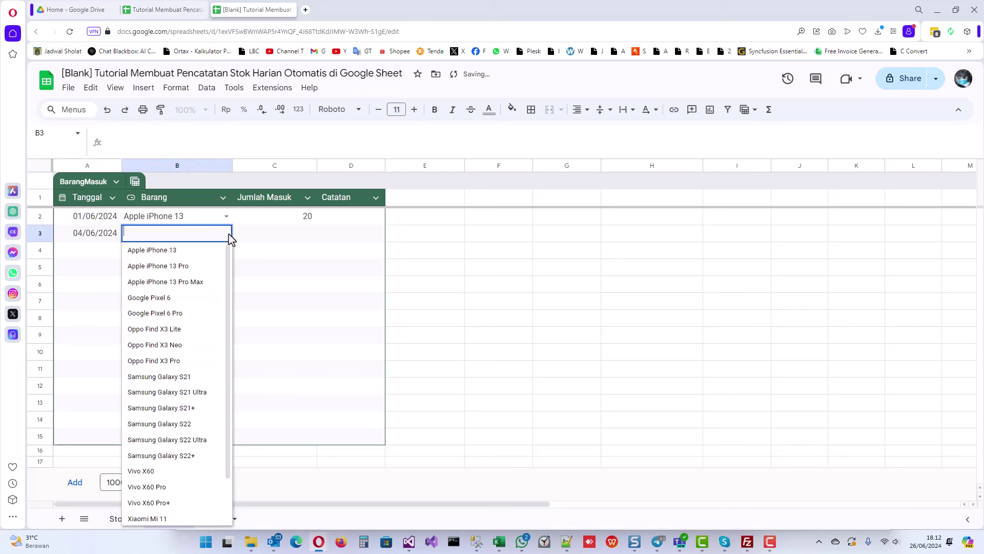
{"action": "left_click", "coordinate": [181, 305]}
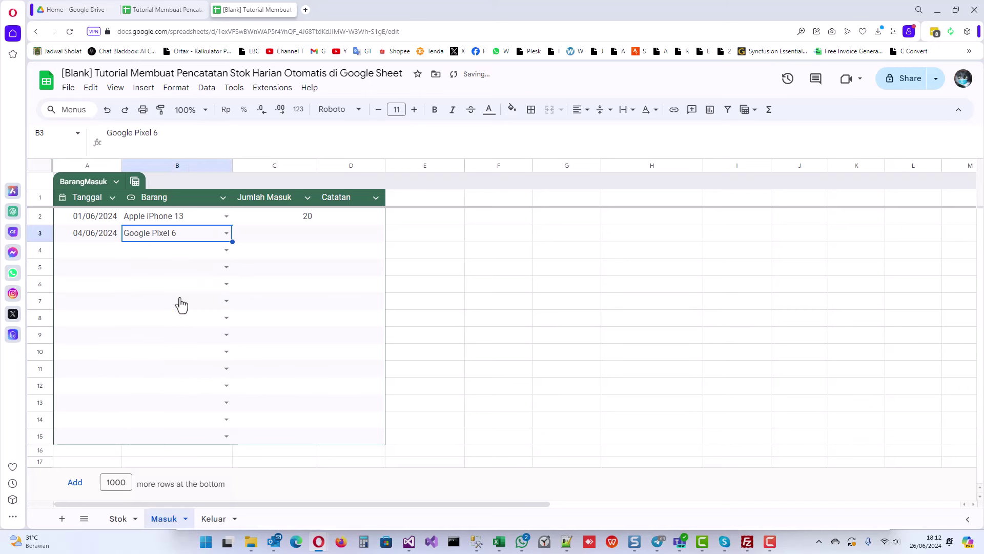
{"action": "left_click", "coordinate": [283, 239]}
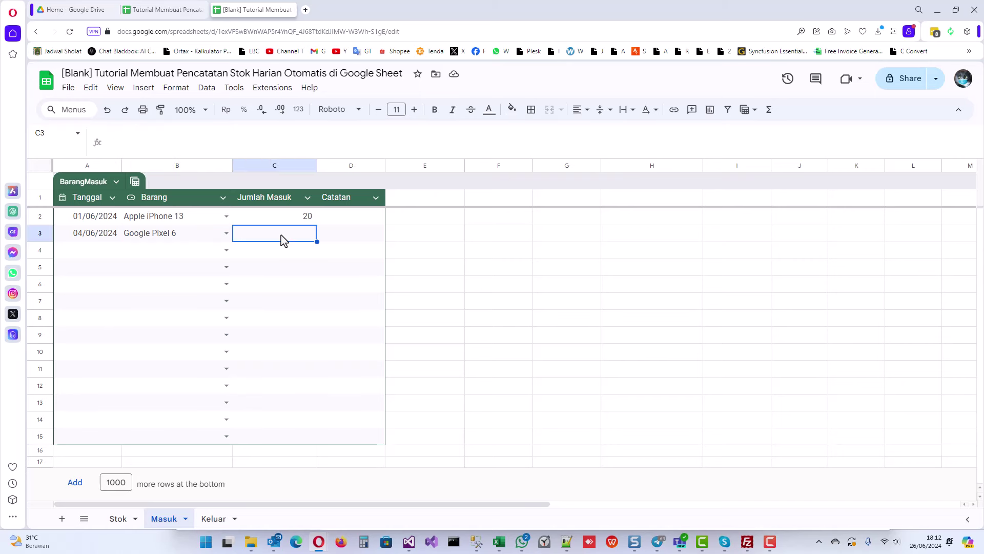
{"action": "type", "text": "10"}
{"action": "key", "text": "Return"}
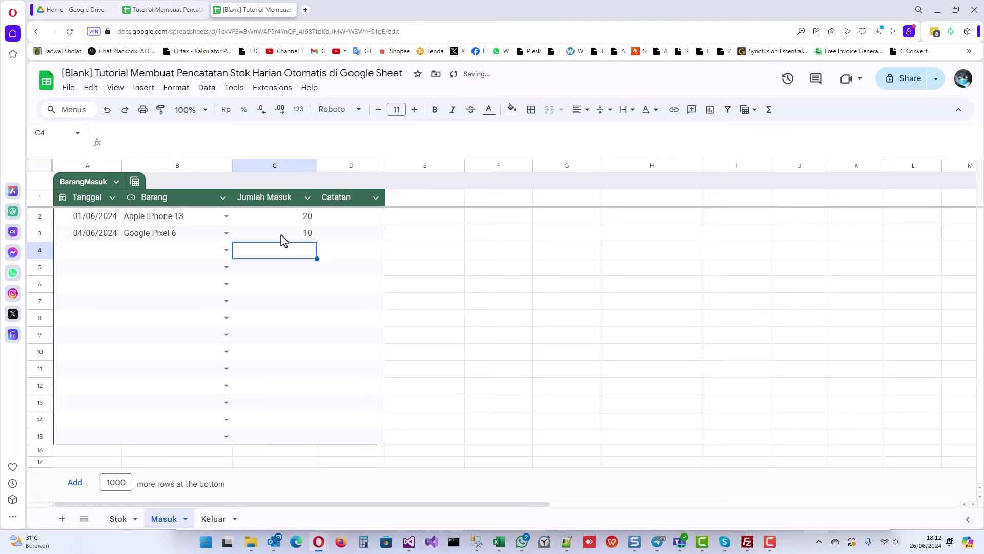
{"action": "left_click", "coordinate": [284, 239]}
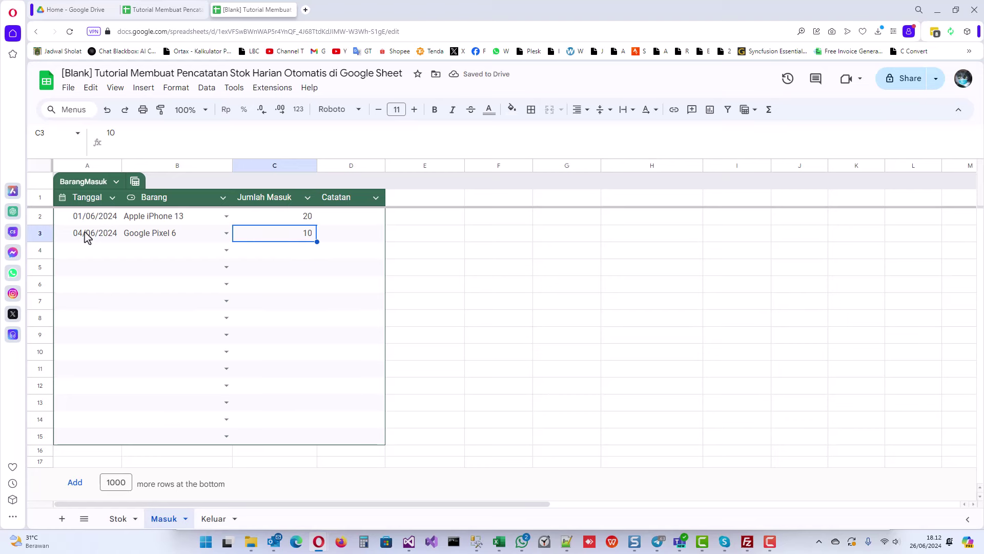
Step: On the Stok sheet, check the day 4 stock cell for Google Pixel 6
{"action": "left_click", "coordinate": [120, 520]}
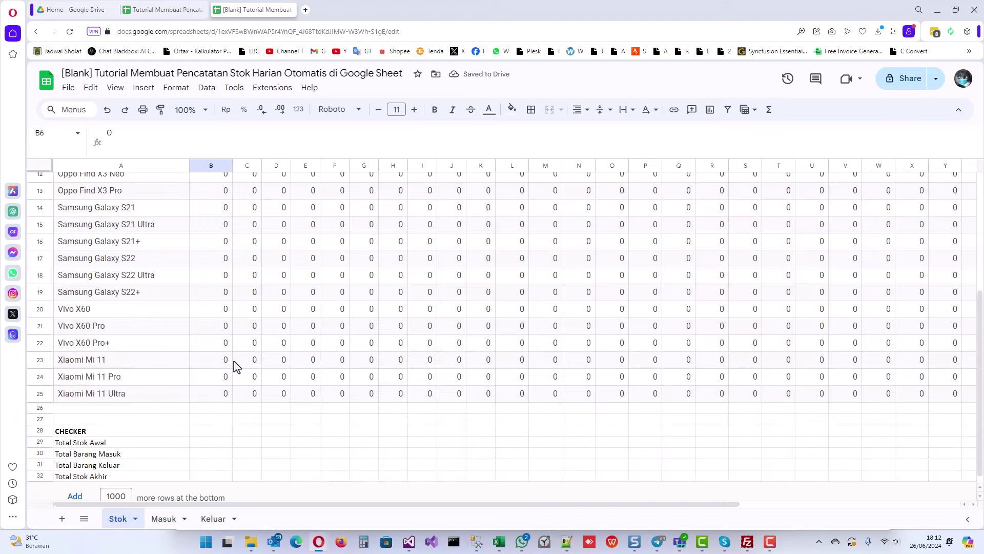
{"action": "left_click", "coordinate": [338, 333]}
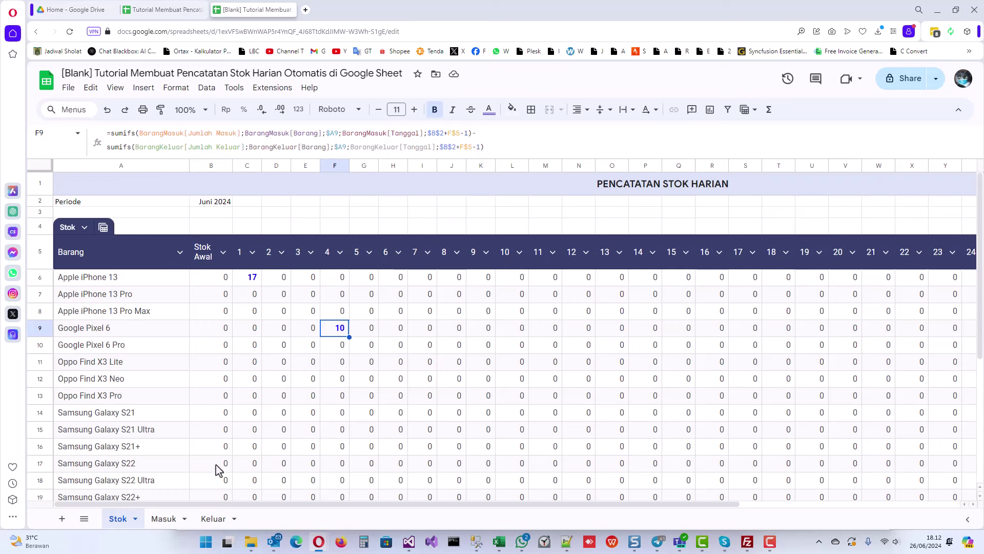
Step: On the Keluar sheet, add an outgoing record in row 3 dated 05/06/2024 for Google Pixel 6 with quantity 4
{"action": "left_click", "coordinate": [214, 518]}
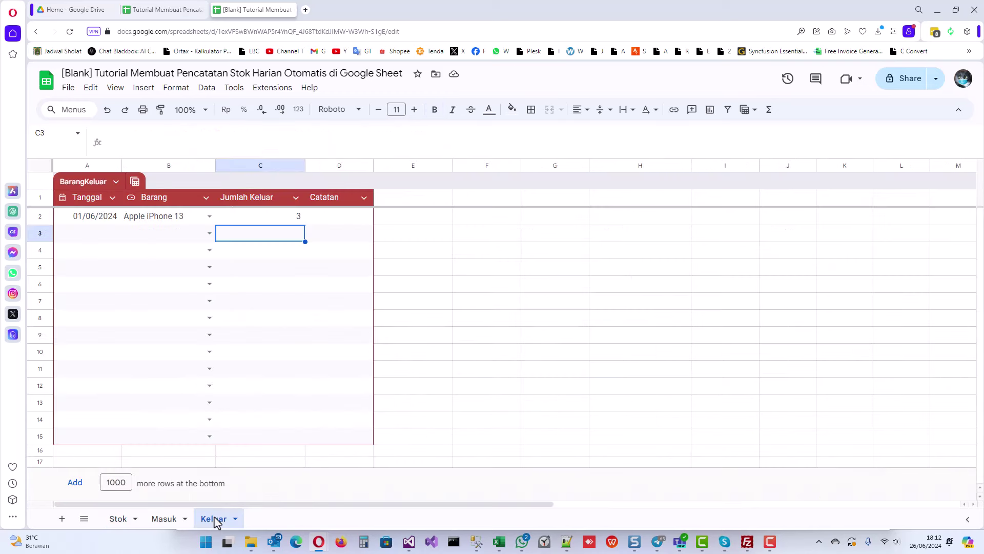
{"action": "left_click", "coordinate": [98, 237]}
{"action": "double_click", "coordinate": [118, 237]}
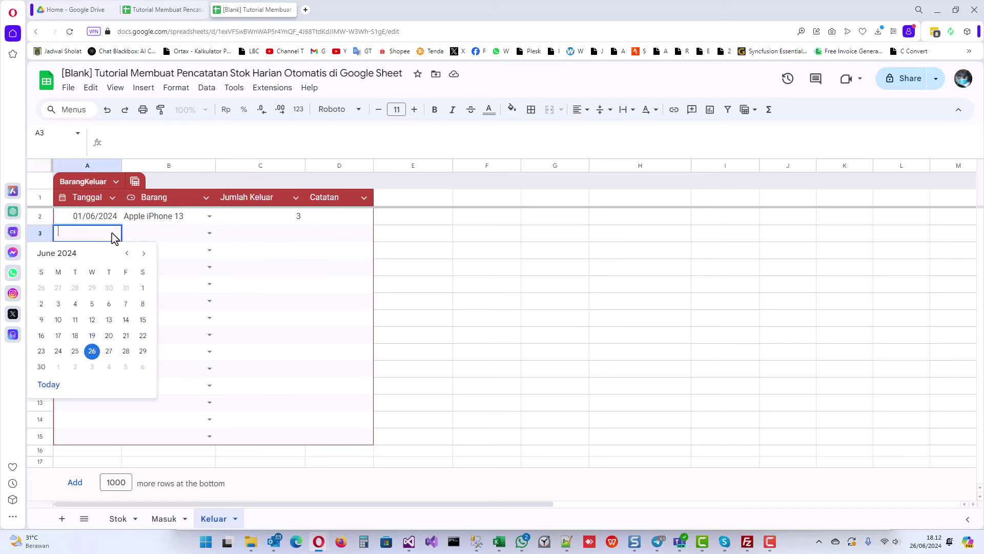
{"action": "left_click", "coordinate": [92, 304]}
{"action": "left_click", "coordinate": [209, 233]}
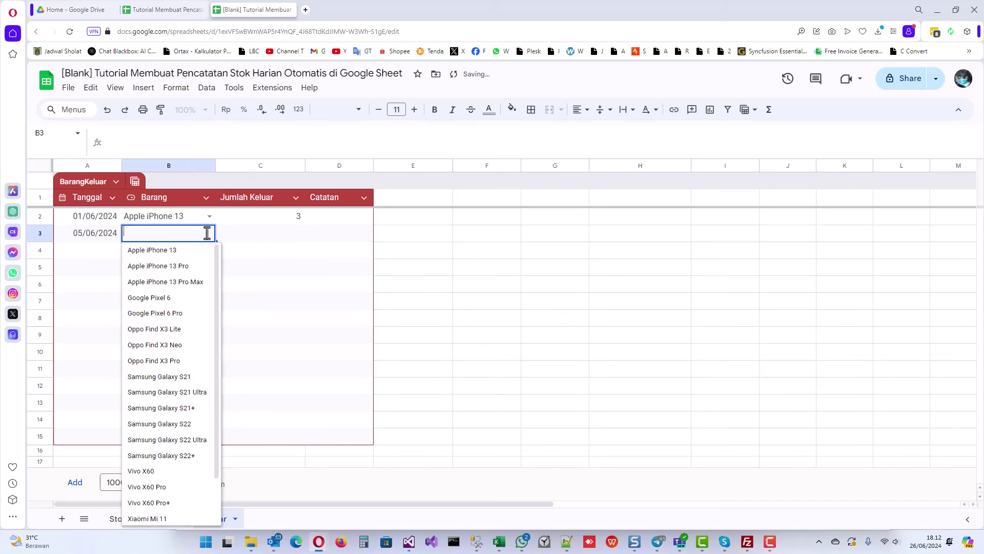
{"action": "left_click", "coordinate": [169, 303]}
{"action": "left_click", "coordinate": [295, 238]}
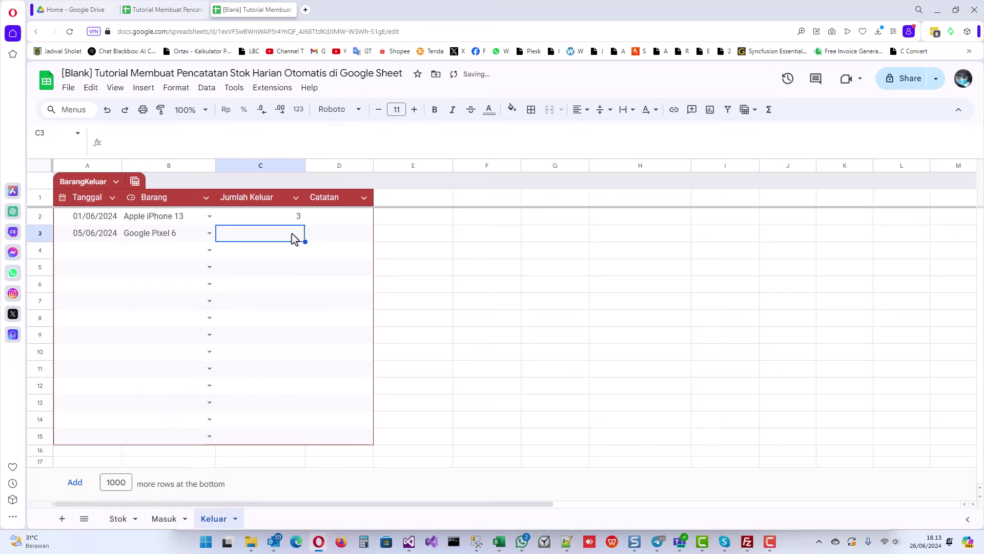
{"action": "type", "text": "4"}
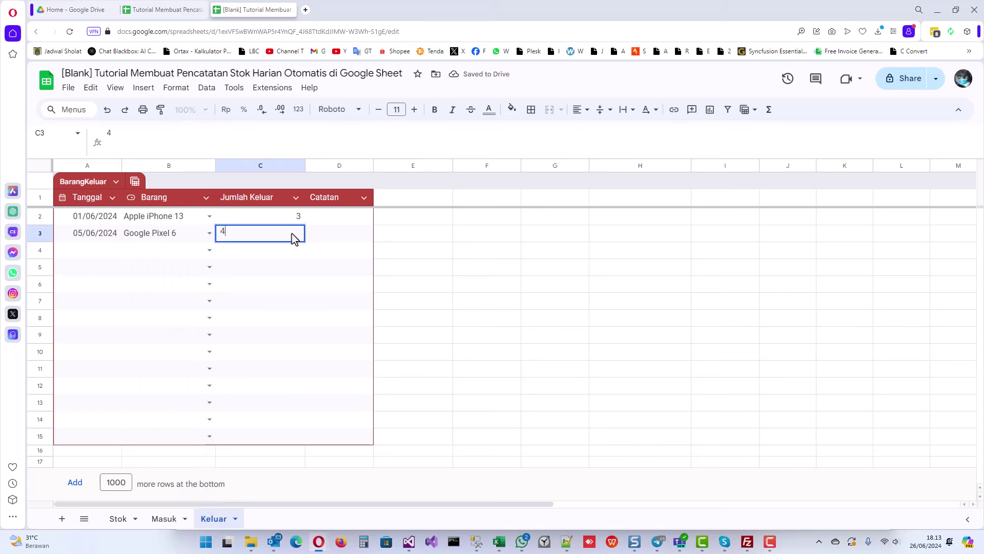
{"action": "key", "text": "Return"}
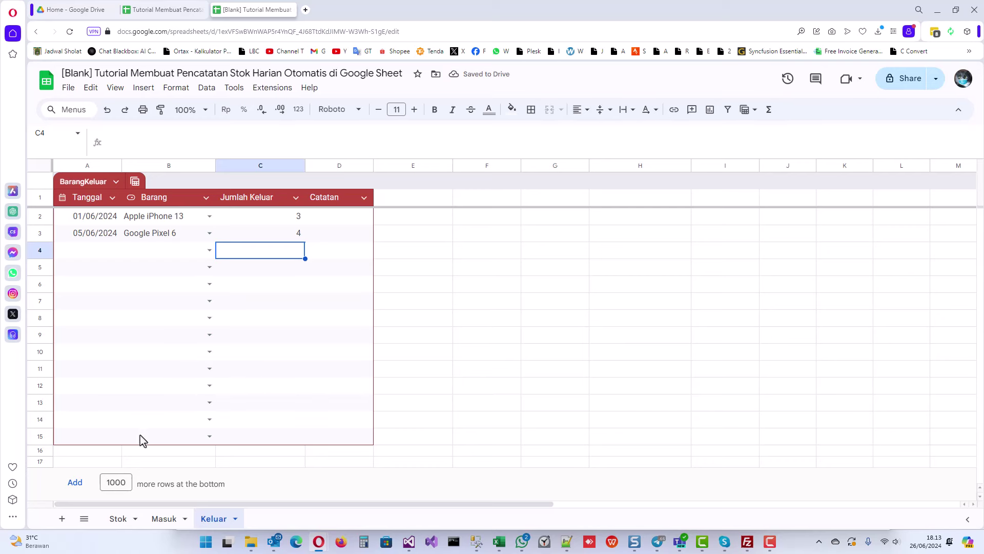
Step: Compare the day 4 and day 5 cells of Google Pixel 6 on the Stok sheet
{"action": "left_click", "coordinate": [117, 528]}
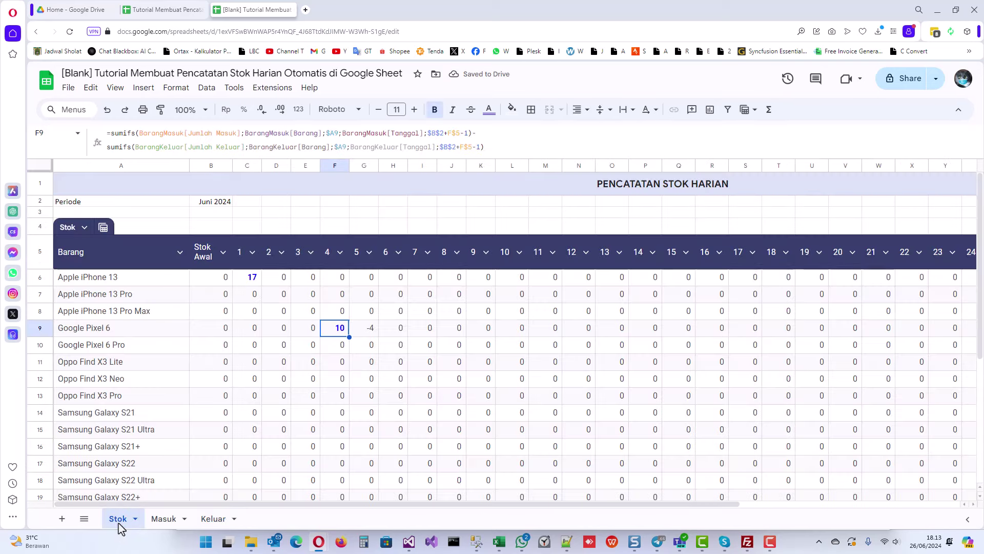
{"action": "left_click", "coordinate": [369, 333]}
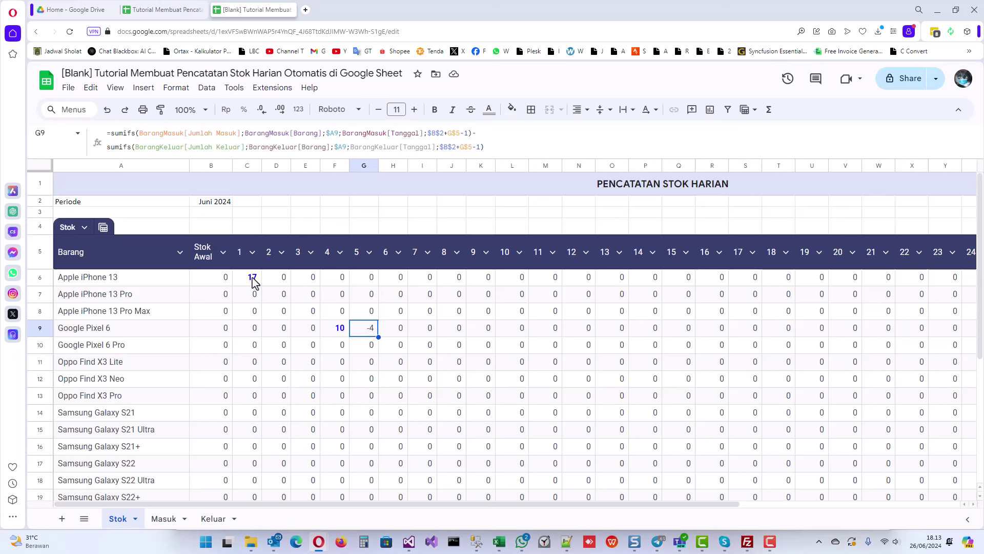
{"action": "left_click", "coordinate": [340, 330]}
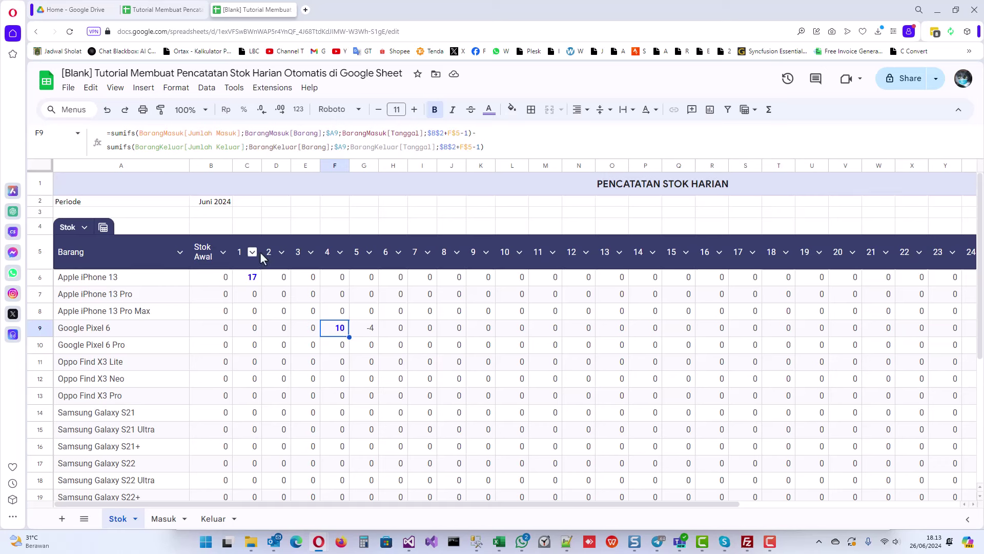
Step: Delete the Stok sheet's conditional format rule for values greater than 0 and leave the rules list
{"action": "left_click", "coordinate": [169, 88]}
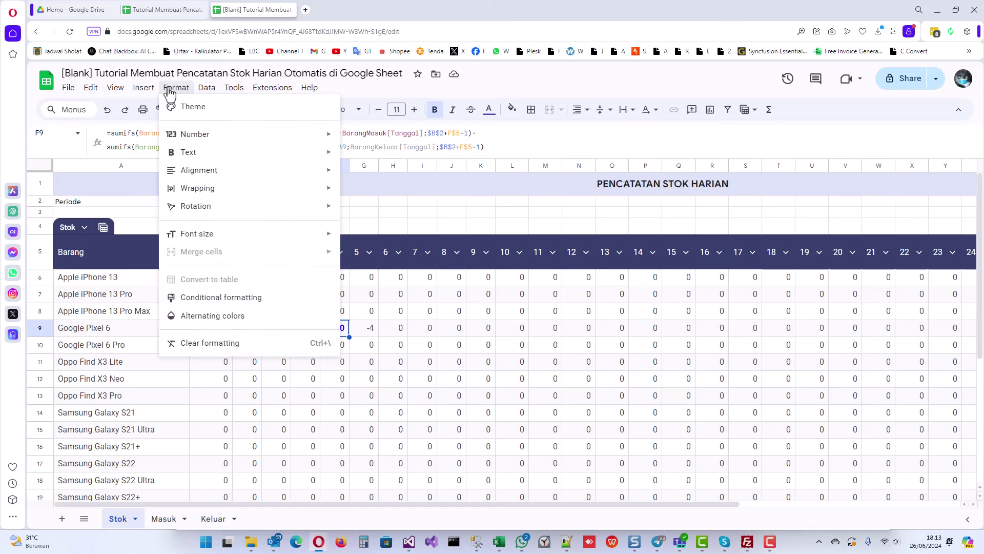
{"action": "left_click", "coordinate": [236, 299]}
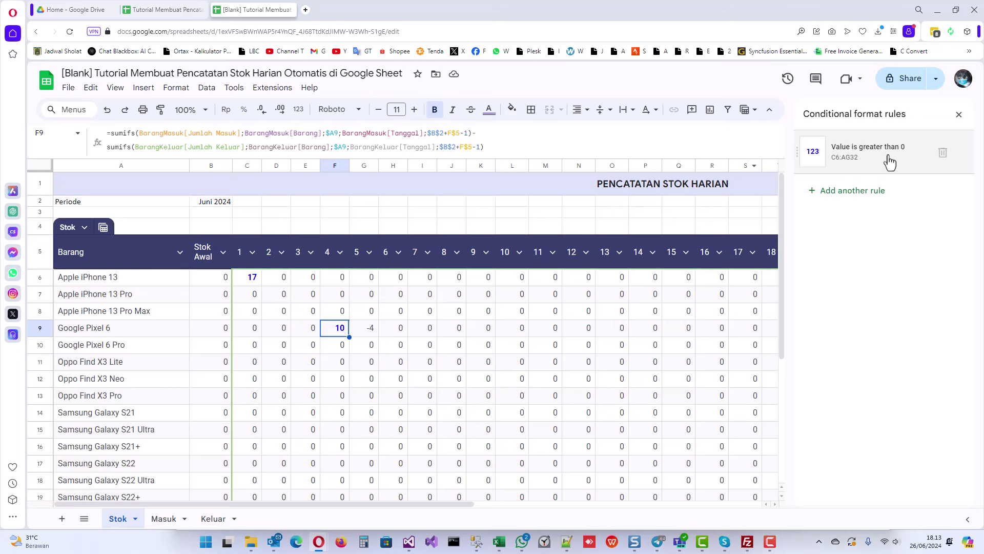
{"action": "left_click", "coordinate": [943, 153]}
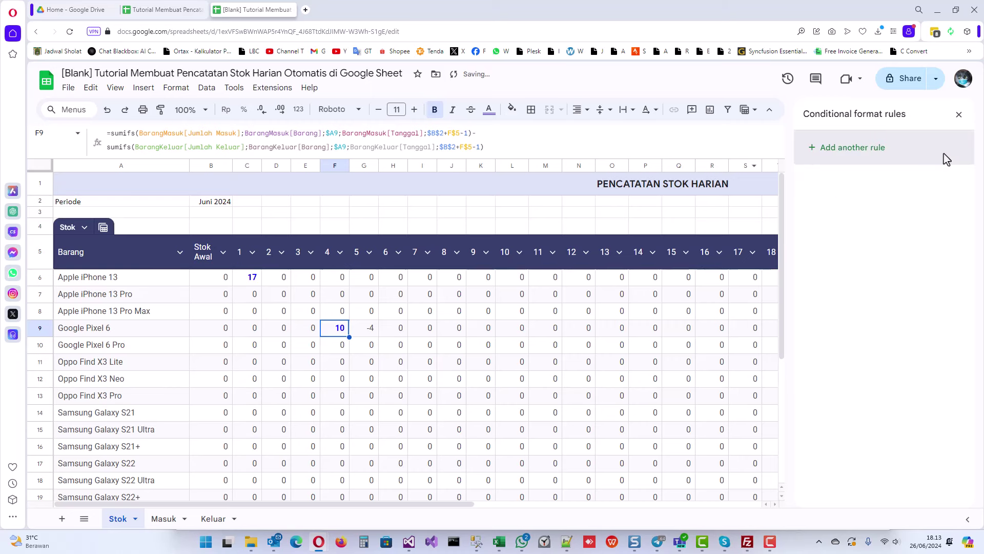
{"action": "left_click", "coordinate": [956, 119]}
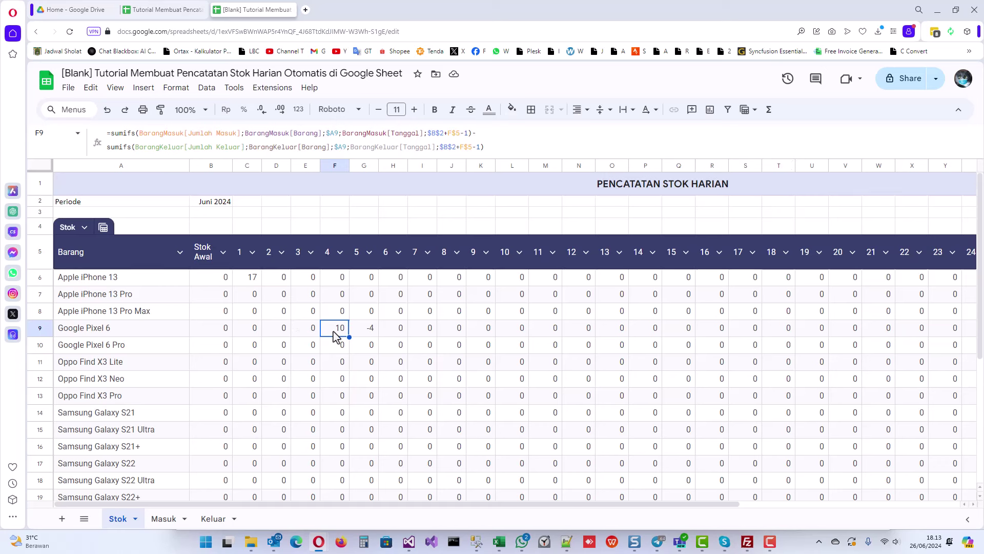
Step: Start a new conditional format rule on the Stok sheet and apply it to the range C6:AG25
{"action": "left_click", "coordinate": [252, 283]}
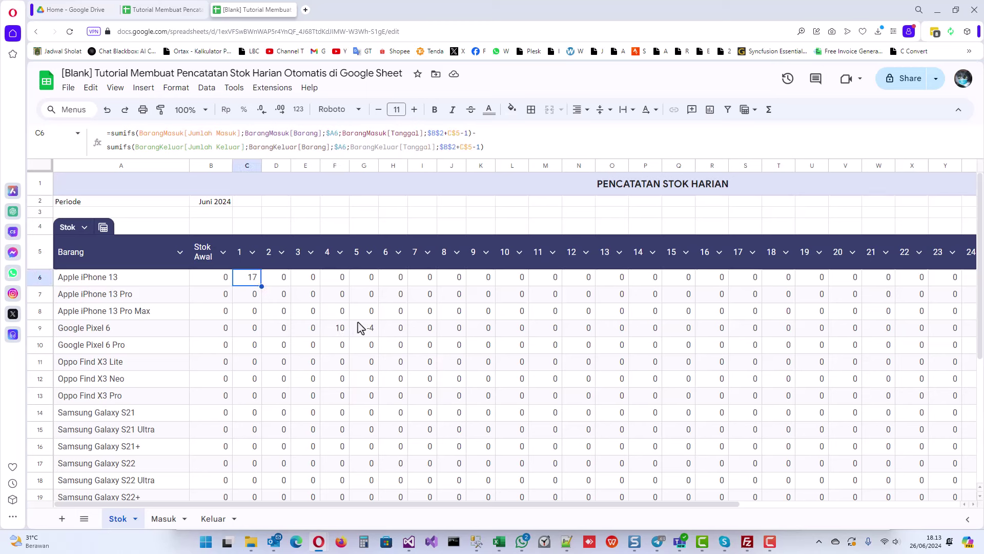
{"action": "left_click", "coordinate": [258, 280]}
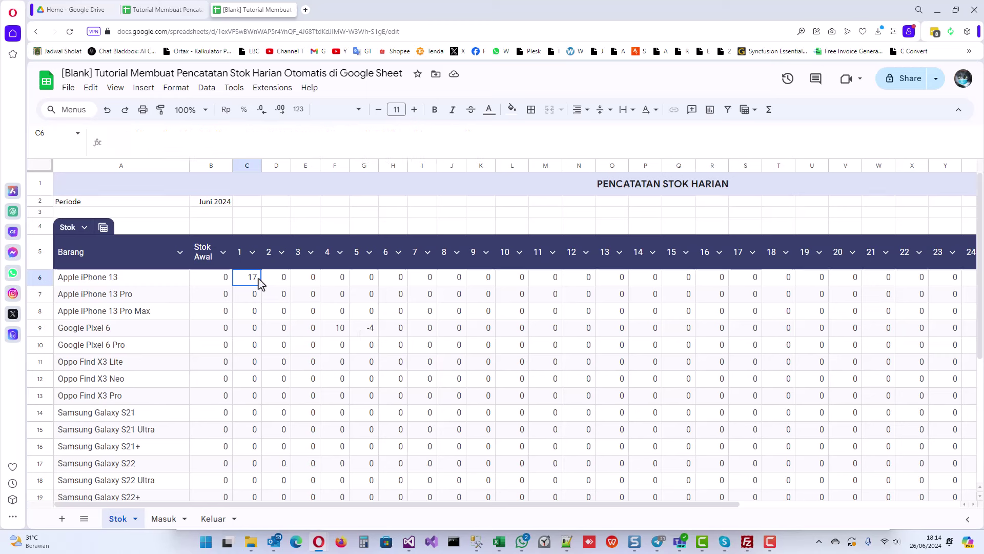
{"action": "left_click", "coordinate": [174, 90]}
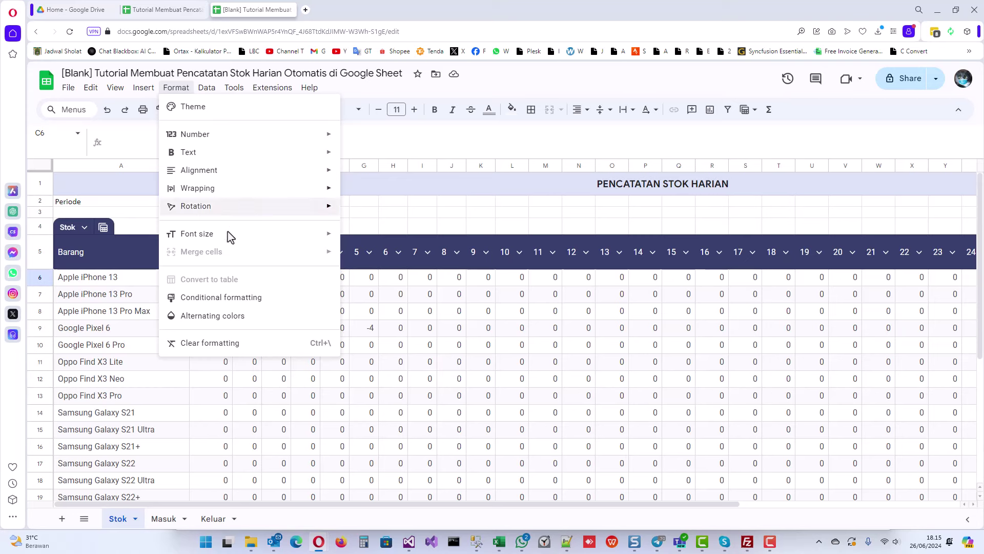
{"action": "left_click", "coordinate": [237, 298]}
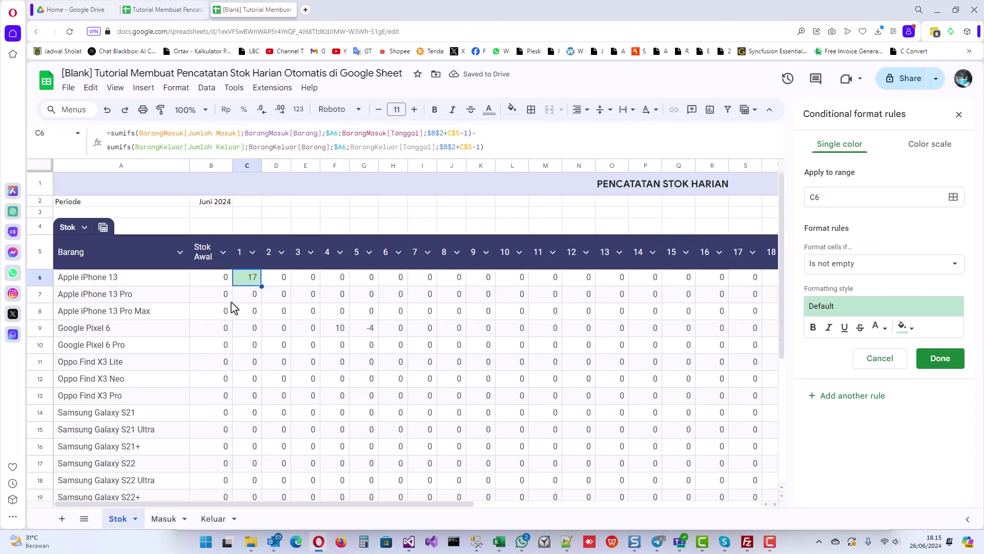
{"action": "left_click_drag", "start_coordinate": [395, 504], "coordinate": [751, 502]}
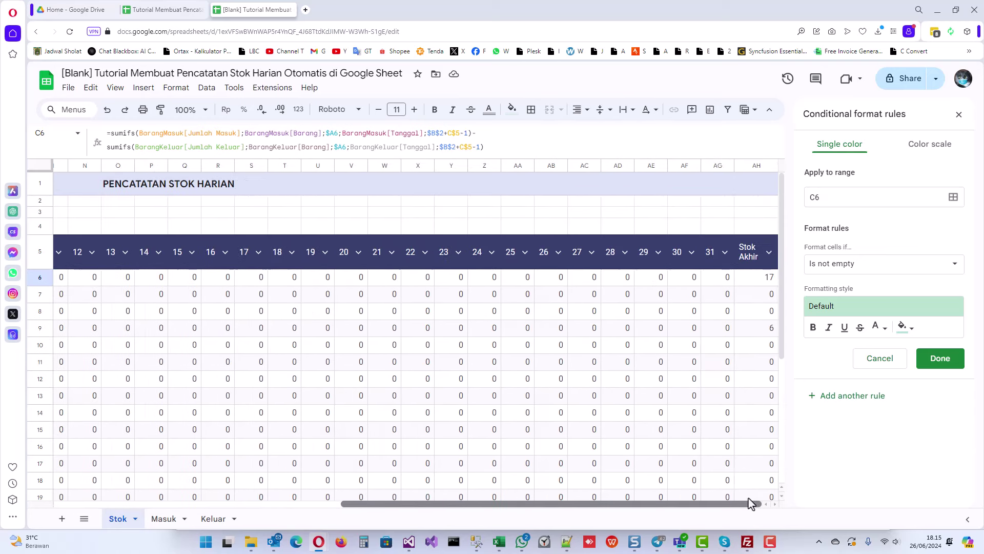
{"action": "scroll", "coordinate": [769, 466], "scroll_direction": "down", "scroll_amount": 5}
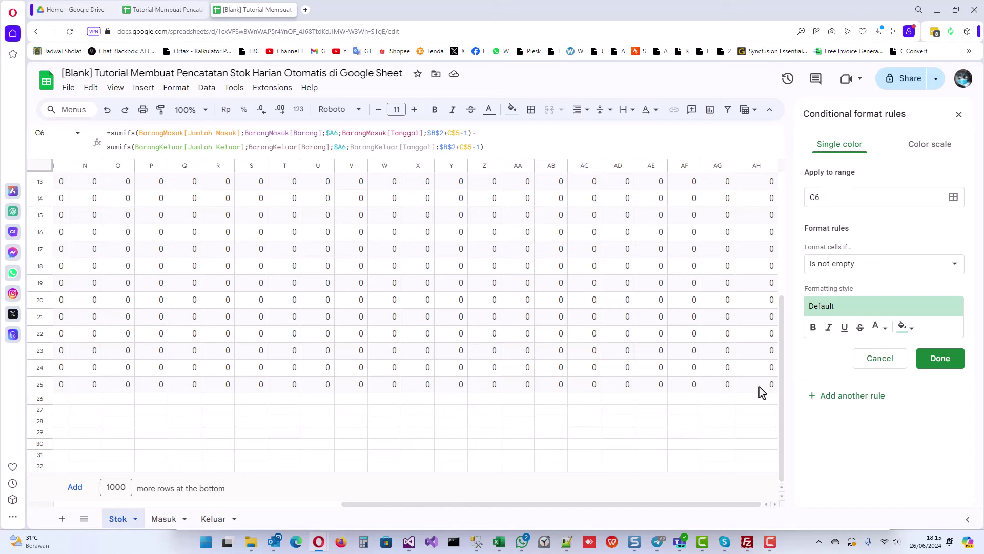
{"action": "left_click", "coordinate": [764, 388], "text": "shift"}
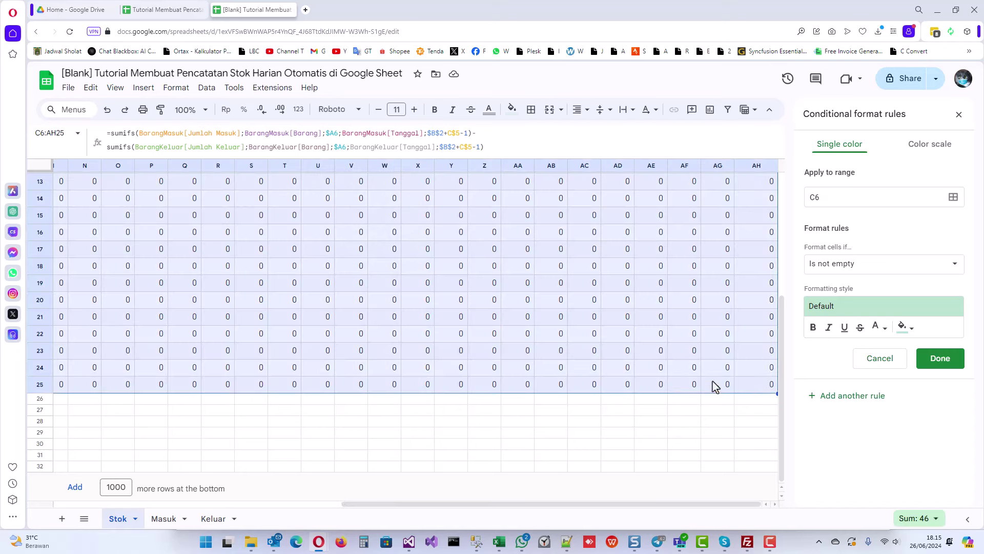
{"action": "scroll", "coordinate": [741, 384], "scroll_direction": "up", "scroll_amount": 4}
{"action": "scroll", "coordinate": [739, 387], "scroll_direction": "down", "scroll_amount": 4}
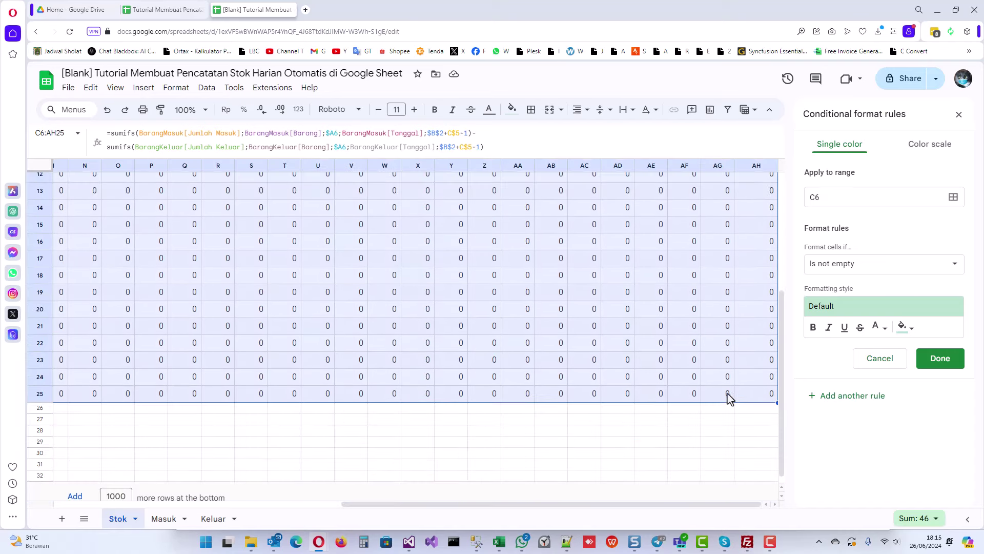
{"action": "left_click", "coordinate": [728, 395], "text": "shift"}
{"action": "scroll", "coordinate": [728, 395], "scroll_direction": "up", "scroll_amount": 4}
{"action": "scroll", "coordinate": [726, 391], "scroll_direction": "down", "scroll_amount": 1}
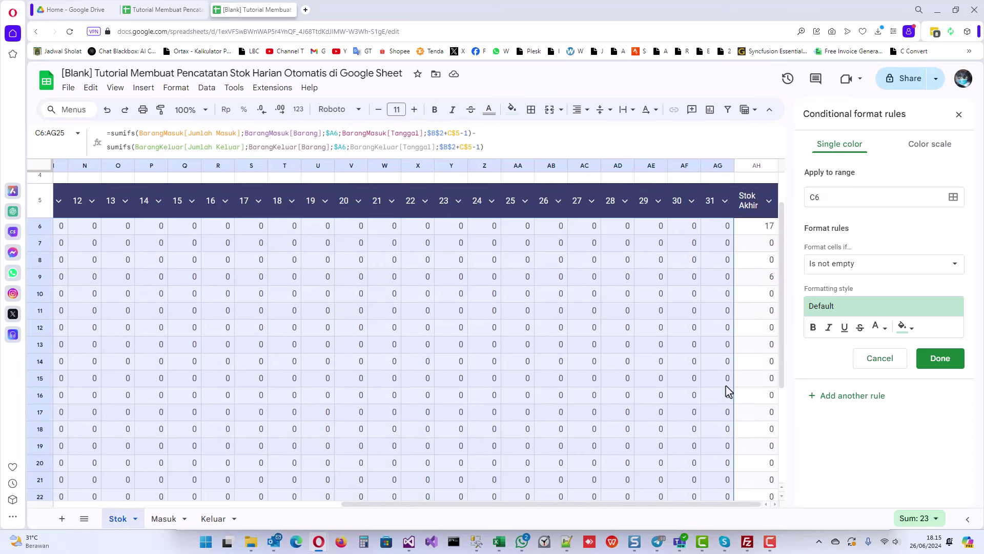
{"action": "scroll", "coordinate": [738, 348], "scroll_direction": "down", "scroll_amount": 2}
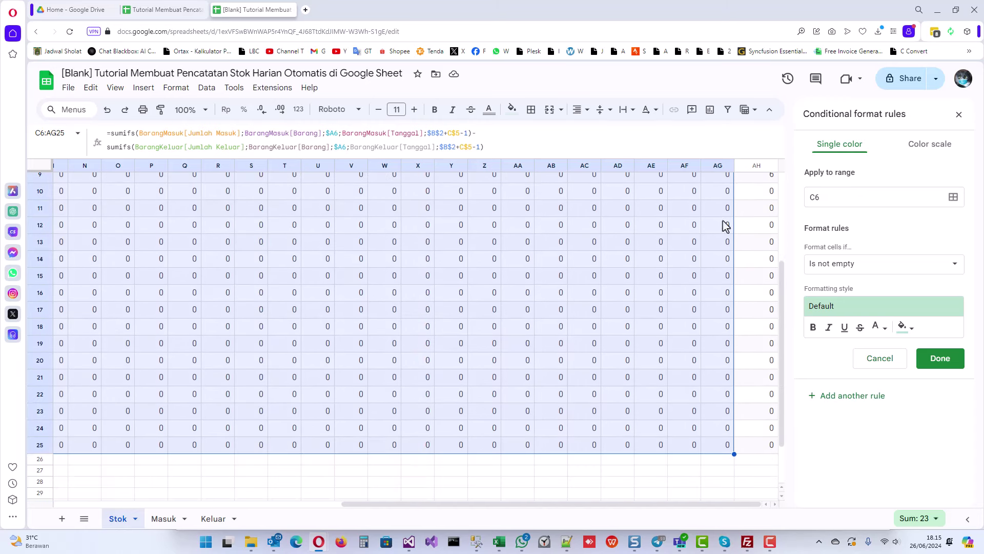
{"action": "left_click", "coordinate": [829, 196]}
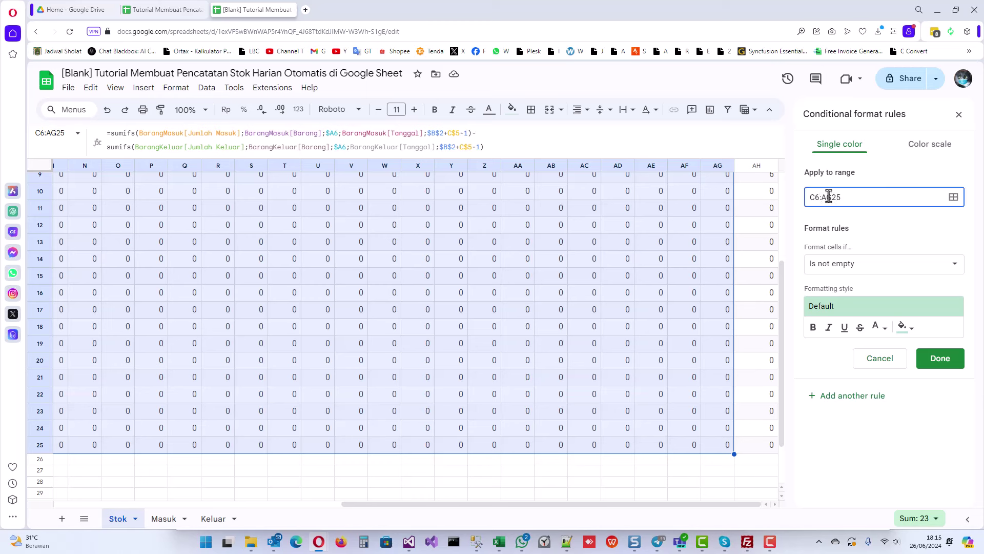
Step: Set the rule's condition to format cells whose value is not equal to 0
{"action": "left_click", "coordinate": [865, 267]}
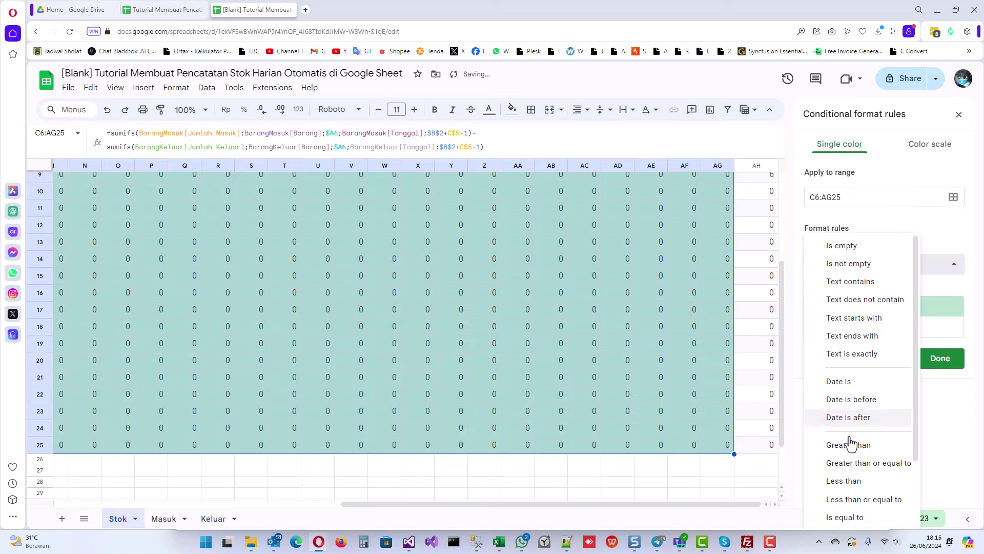
{"action": "scroll", "coordinate": [873, 492], "scroll_direction": "down", "scroll_amount": 3}
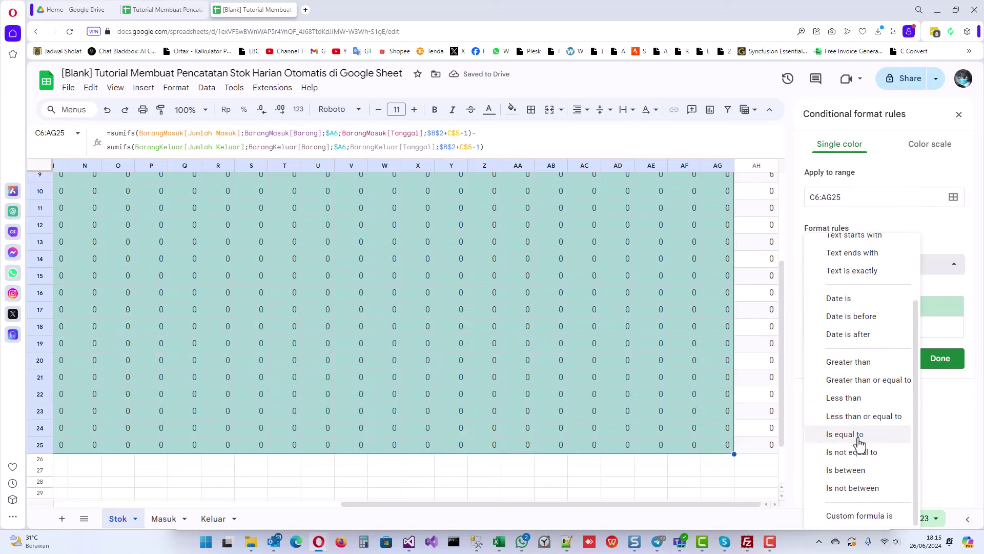
{"action": "left_click", "coordinate": [861, 451]}
{"action": "left_click", "coordinate": [862, 288]}
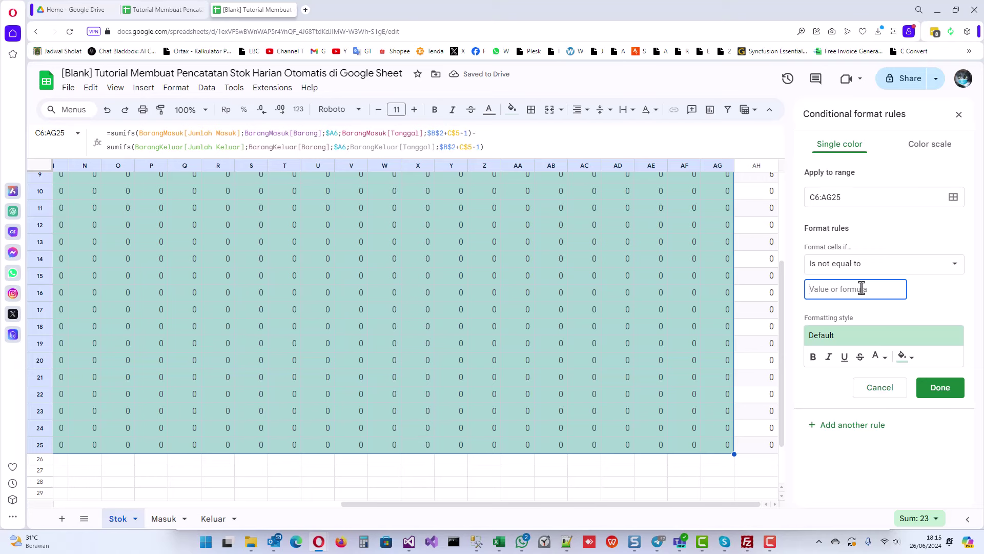
{"action": "type", "text": "0"}
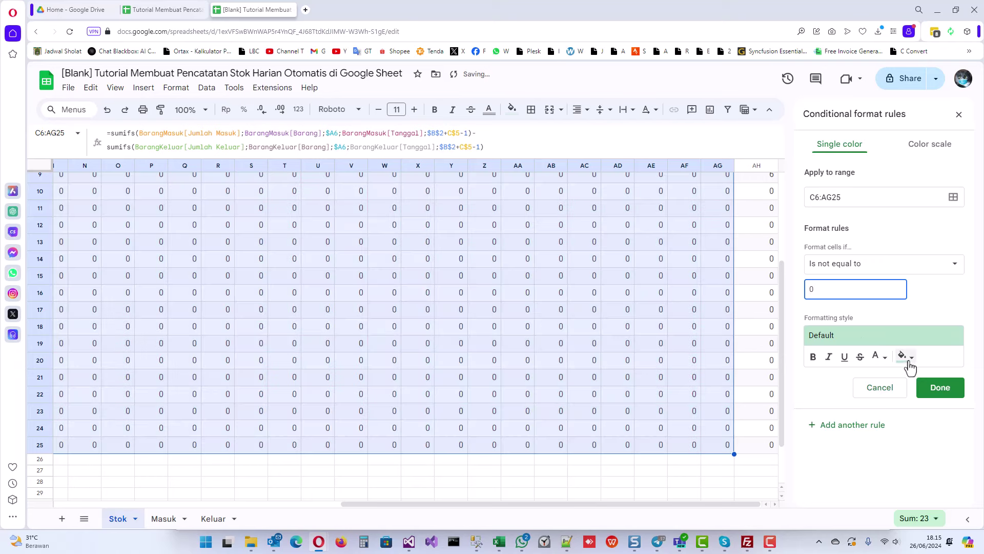
Step: Style the rule with no fill colour and bold blue text, then save it and leave the conditional format rules
{"action": "left_click", "coordinate": [909, 368]}
{"action": "left_click", "coordinate": [819, 169]}
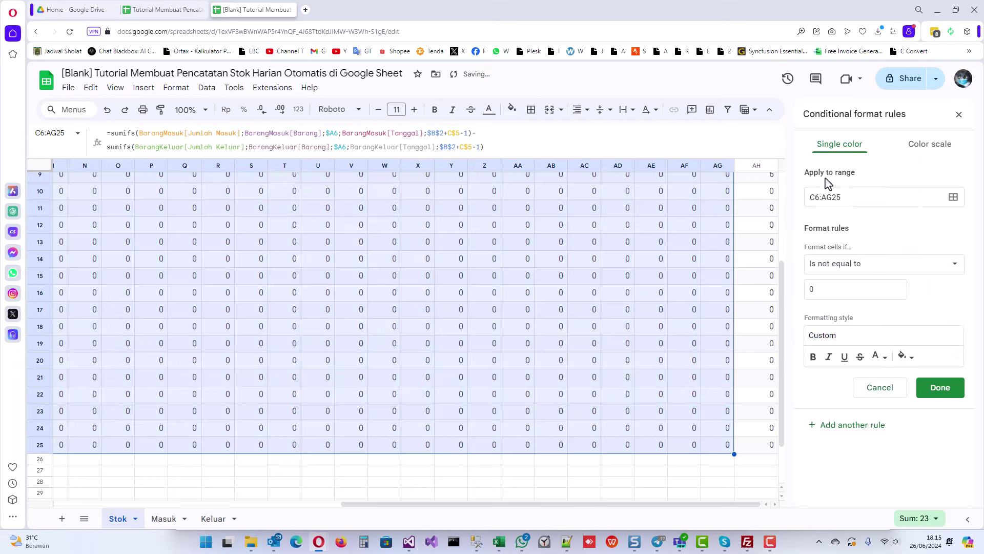
{"action": "left_click", "coordinate": [814, 358]}
{"action": "left_click", "coordinate": [885, 361]}
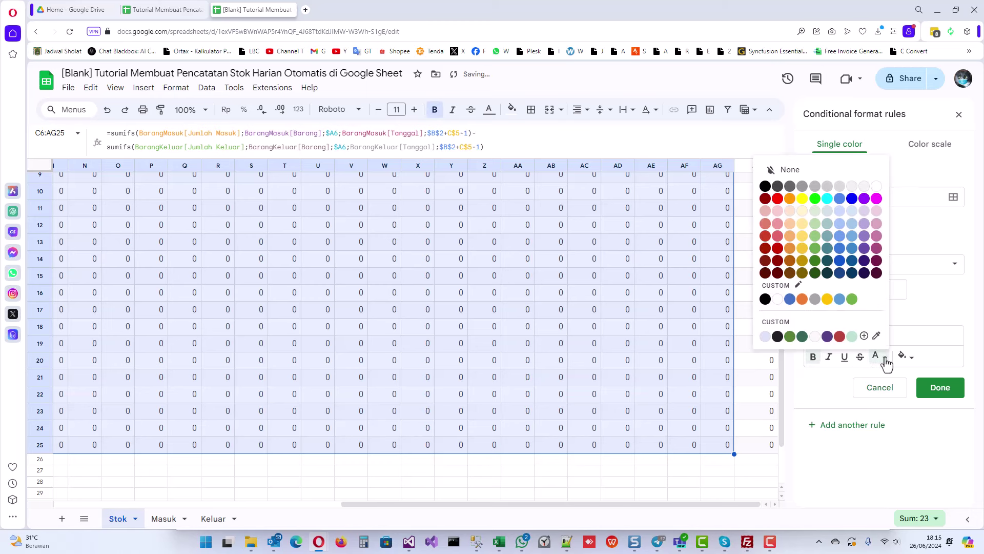
{"action": "left_click", "coordinate": [853, 199]}
{"action": "left_click_drag", "start_coordinate": [501, 504], "coordinate": [204, 455]}
{"action": "scroll", "coordinate": [282, 349], "scroll_direction": "up", "scroll_amount": 3}
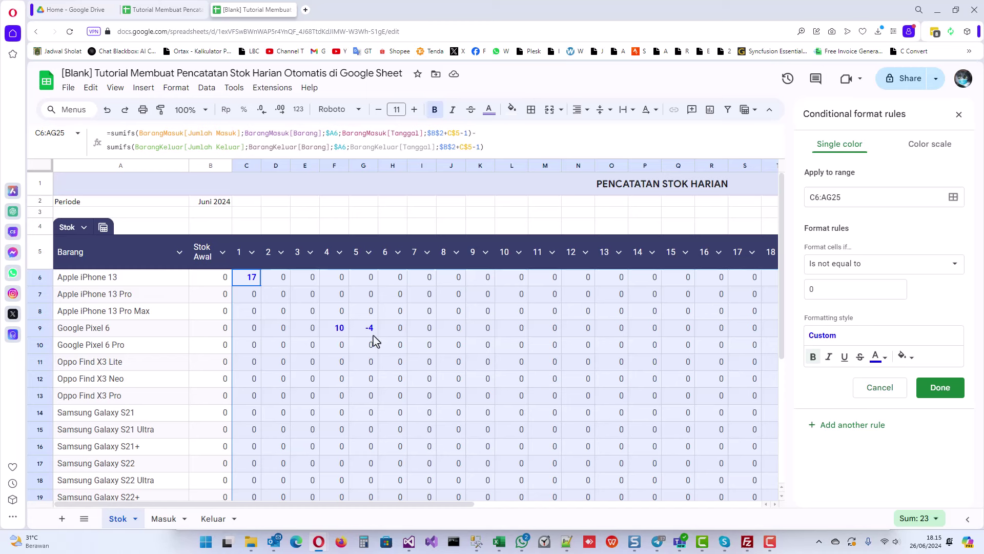
{"action": "left_click", "coordinate": [941, 388]}
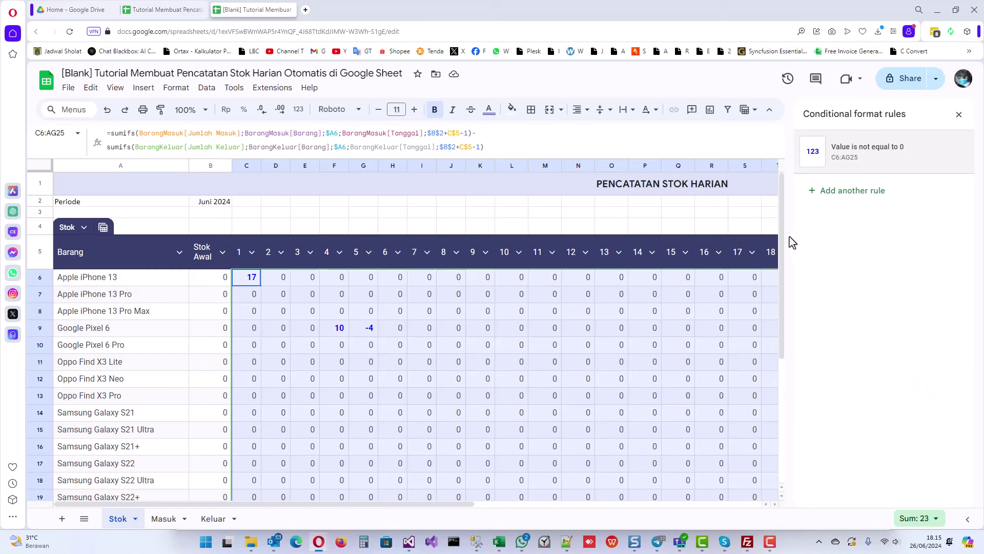
{"action": "left_click", "coordinate": [958, 116]}
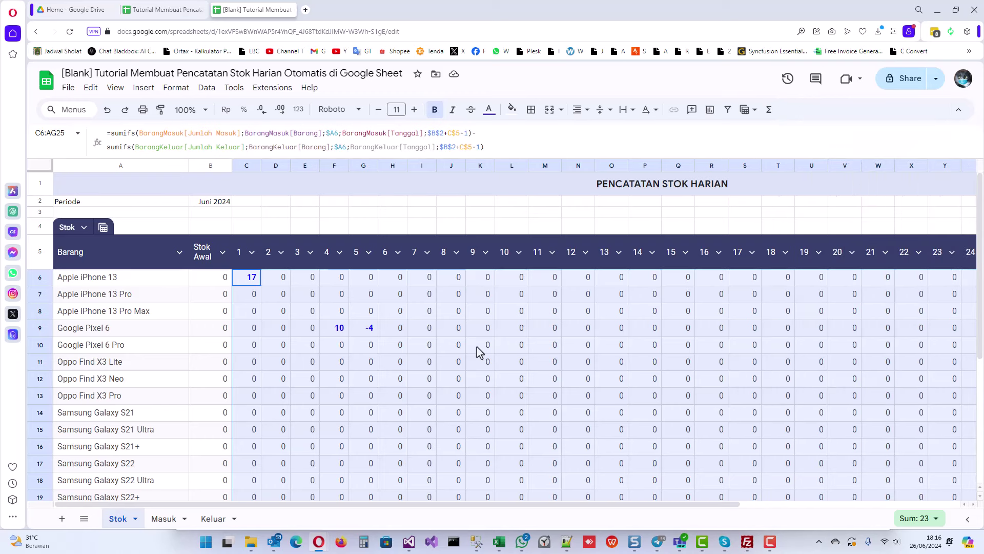
{"action": "scroll", "coordinate": [480, 352], "scroll_direction": "down", "scroll_amount": 2}
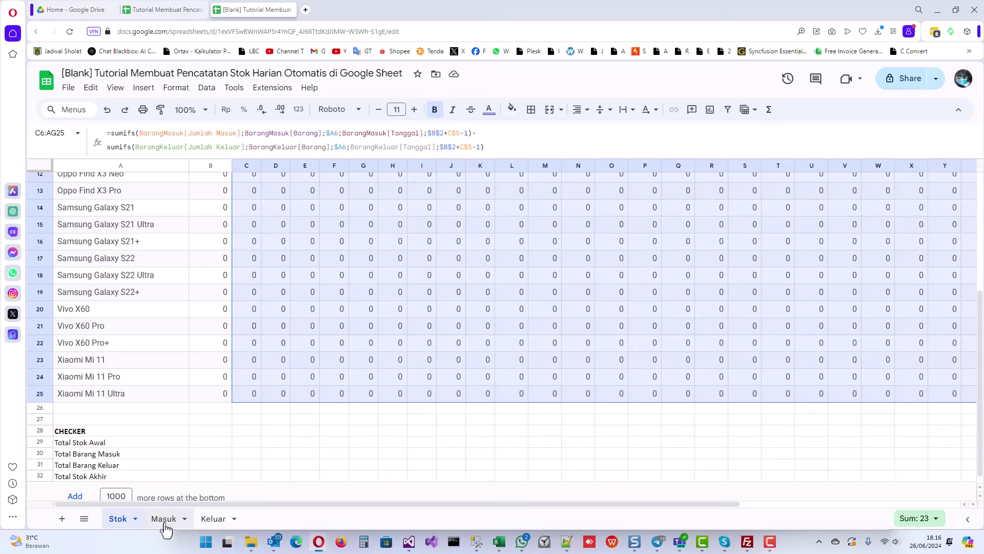
{"action": "left_click", "coordinate": [250, 408]}
{"action": "scroll", "coordinate": [249, 410], "scroll_direction": "up", "scroll_amount": 5}
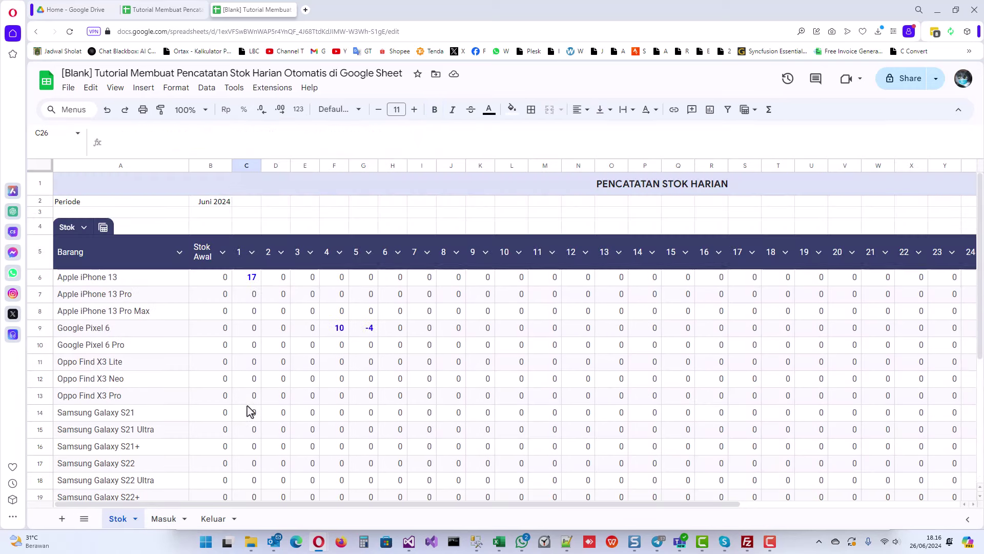
{"action": "scroll", "coordinate": [250, 410], "scroll_direction": "down", "scroll_amount": 3}
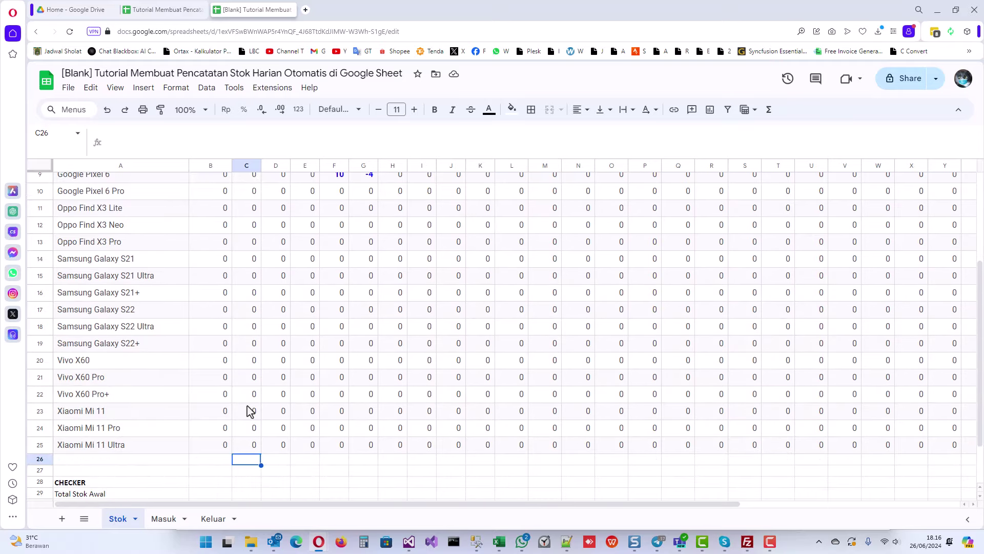
{"action": "scroll", "coordinate": [249, 410], "scroll_direction": "up", "scroll_amount": 3}
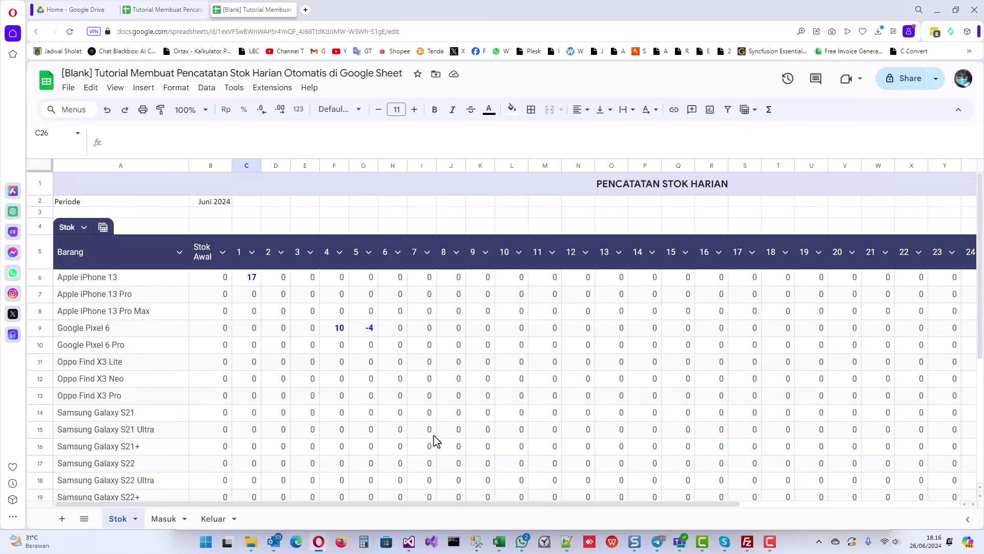
Step: Switch to the Excel daily stock workbook and inspect the total row of the Barang Masuk table
{"action": "mouse_move", "coordinate": [500, 546]}
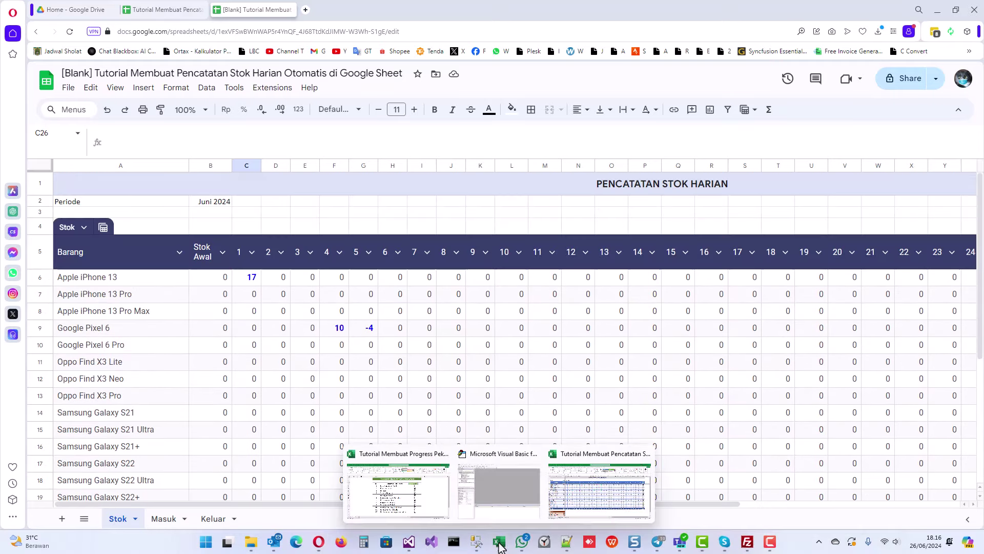
{"action": "left_click", "coordinate": [584, 487]}
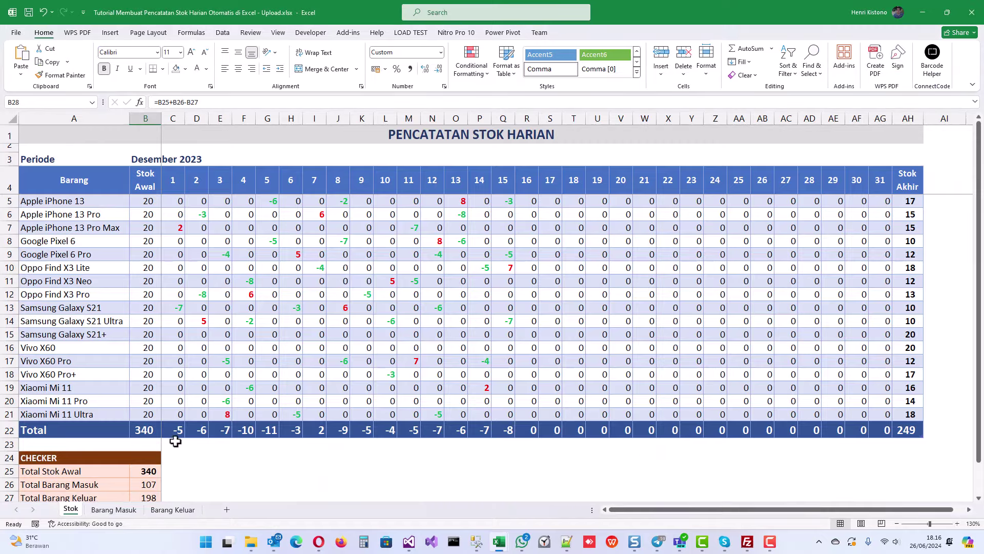
{"action": "left_click", "coordinate": [114, 510]}
{"action": "left_click", "coordinate": [155, 370]}
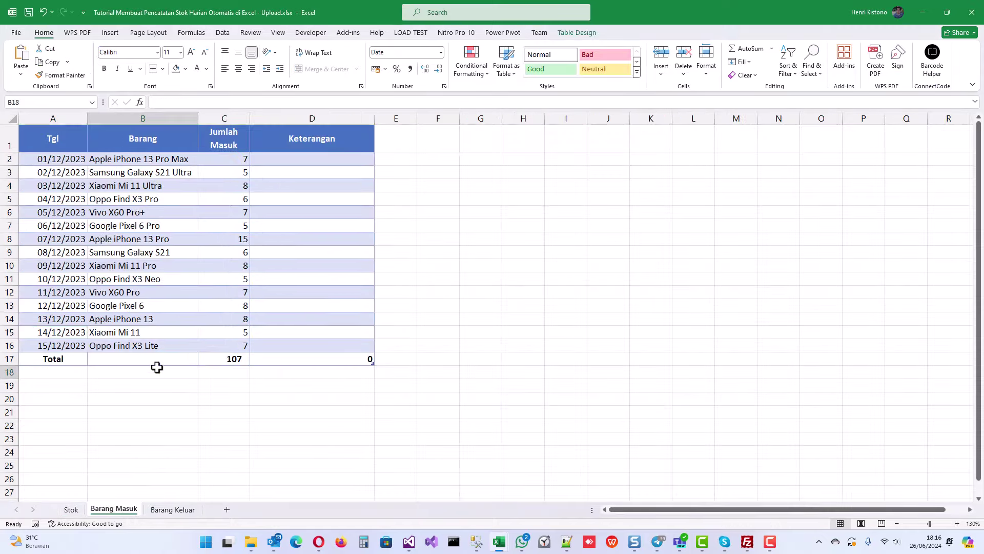
{"action": "left_click", "coordinate": [261, 358]}
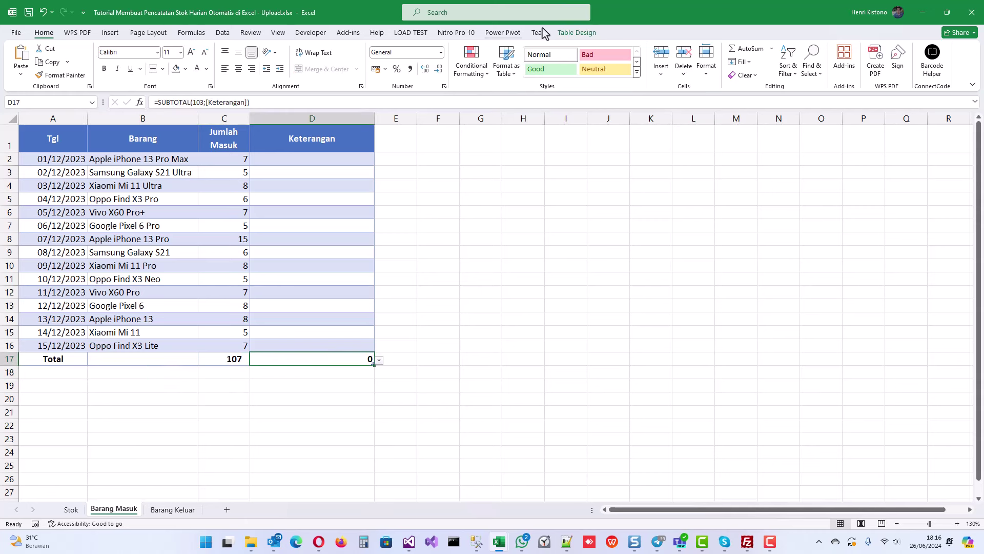
Step: Toggle the Barang Masuk table's Total Row option off and on again, and return to the Google Sheets stock file
{"action": "left_click", "coordinate": [576, 32]}
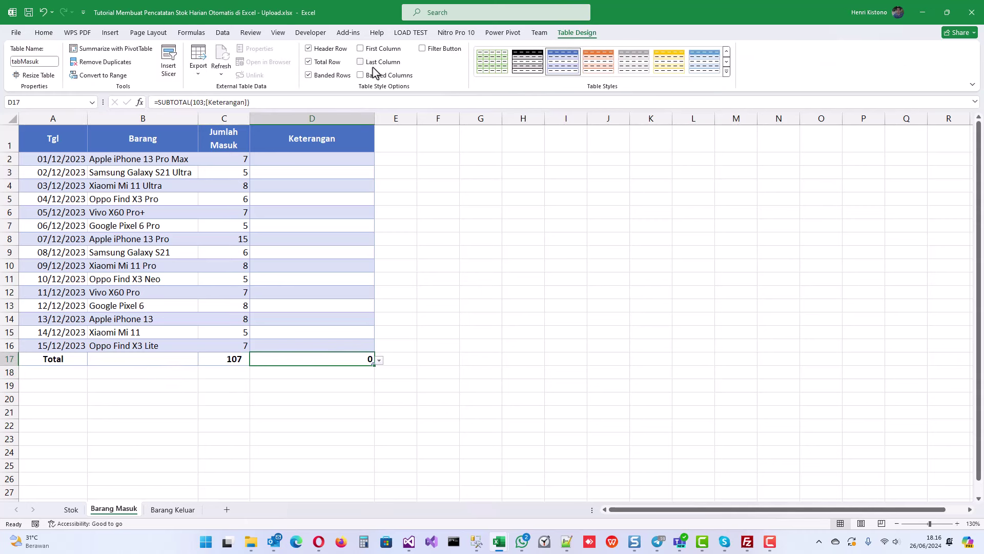
{"action": "left_click", "coordinate": [311, 66]}
{"action": "left_click", "coordinate": [309, 67]}
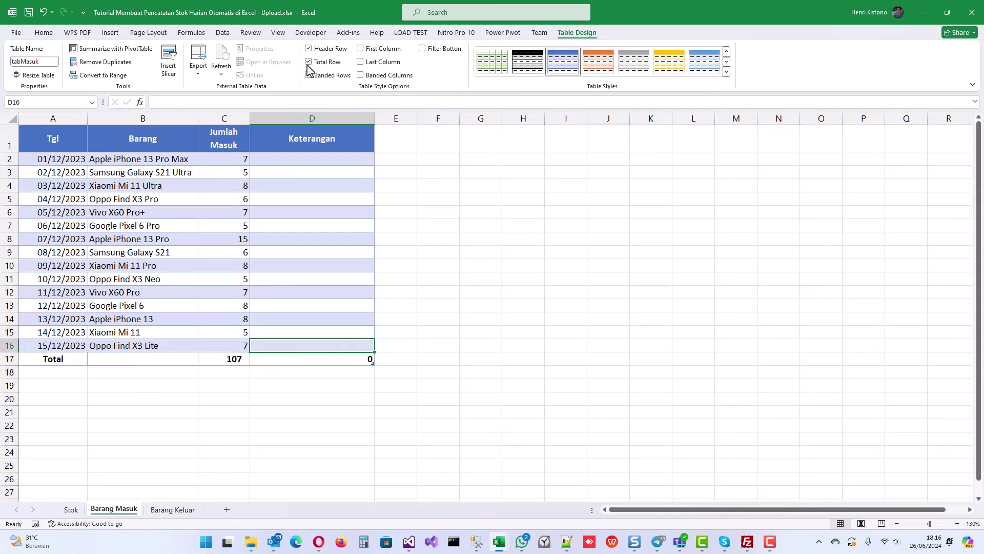
{"action": "left_click", "coordinate": [922, 12]}
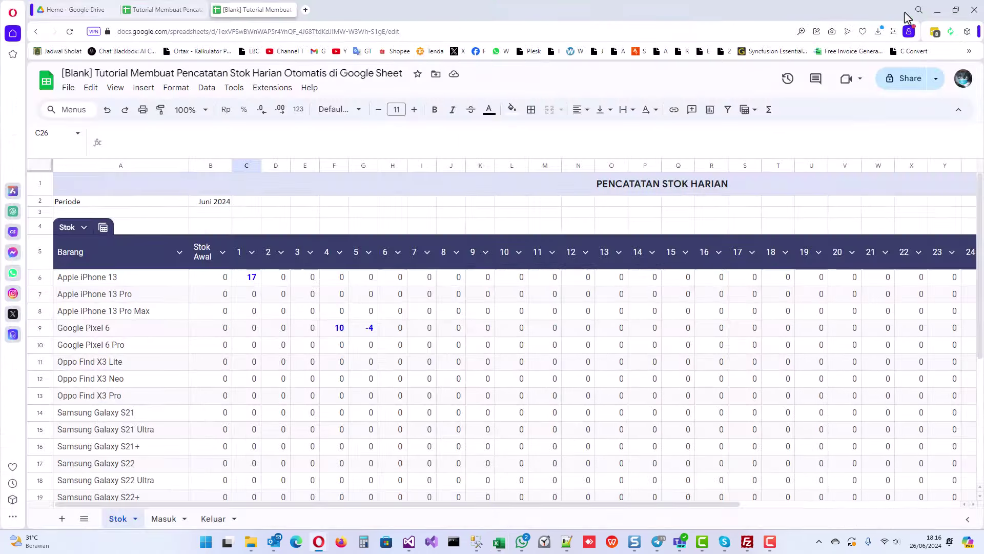
Step: Try to total the Stok Awal column in cell B26 with the table reference formula =sum(Stok[Stok Awal])
{"action": "scroll", "coordinate": [378, 313], "scroll_direction": "down", "scroll_amount": 5}
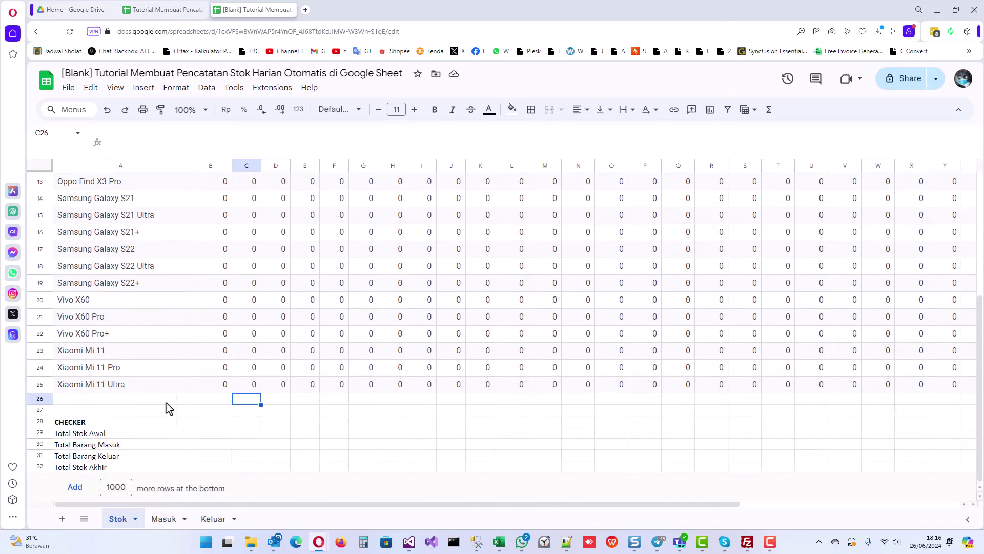
{"action": "left_click", "coordinate": [224, 400]}
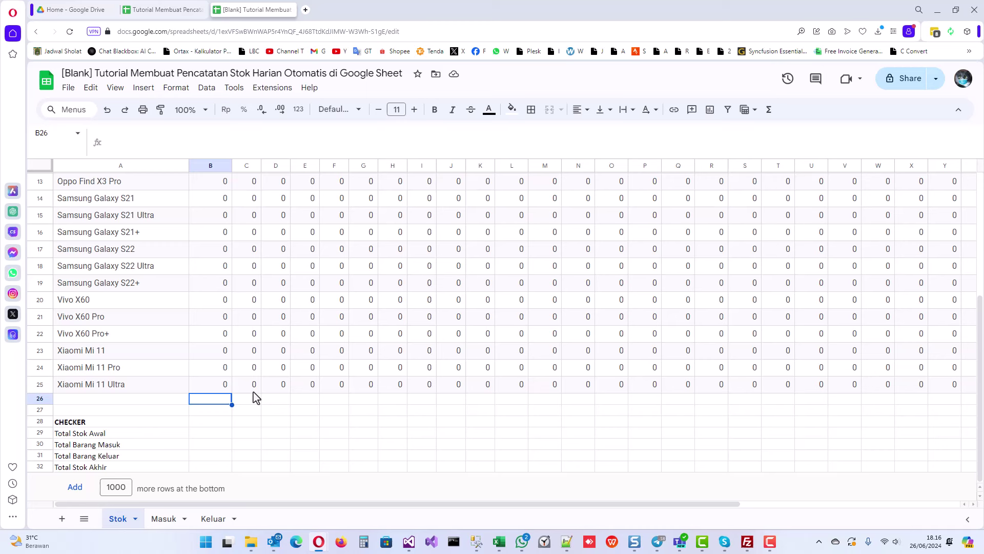
{"action": "type", "text": "=sum"}
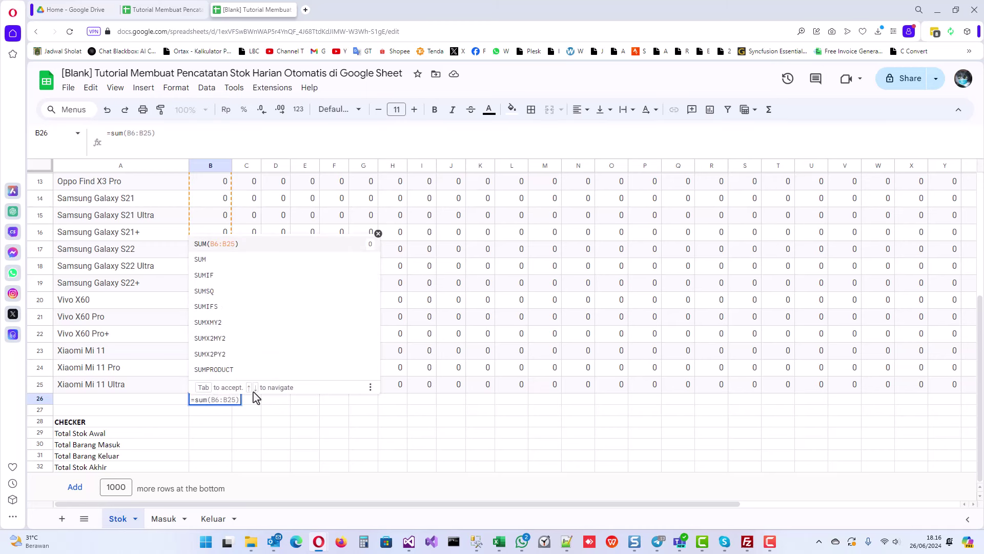
{"action": "type", "text": "("}
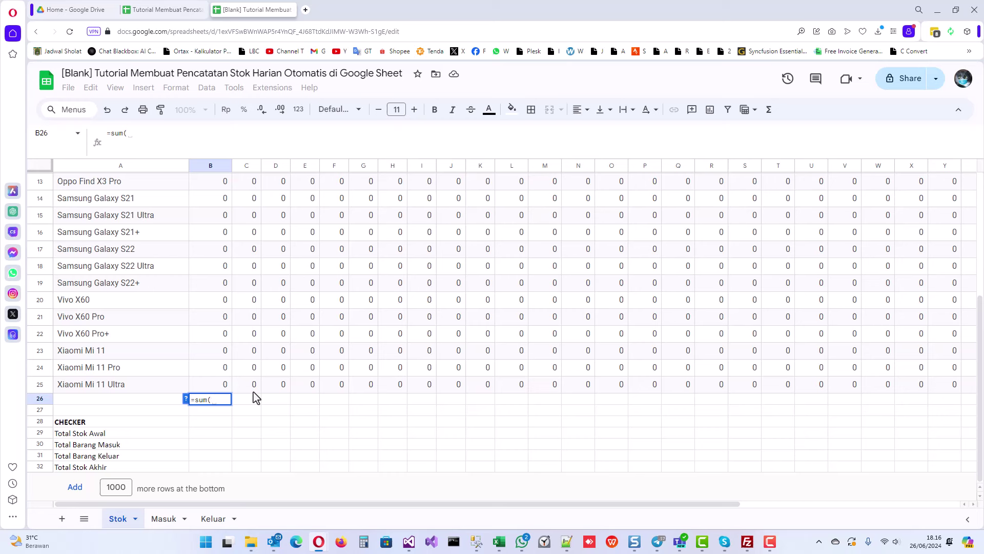
{"action": "type", "text": "Stok"}
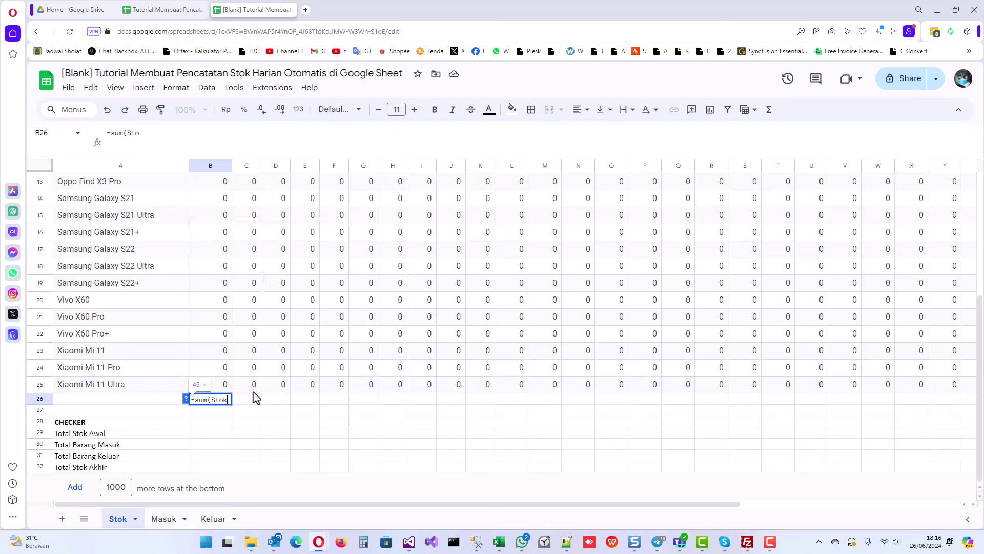
{"action": "type", "text": "["}
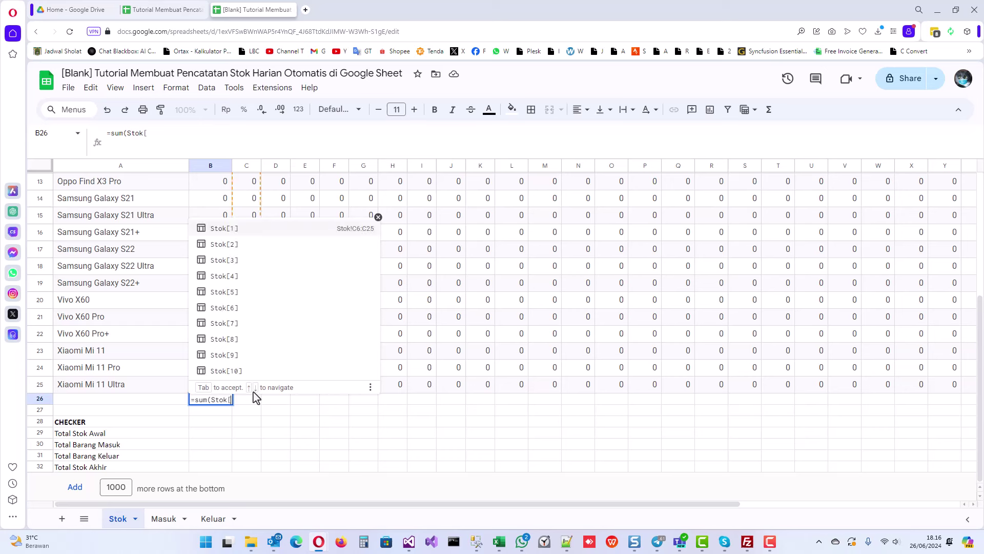
{"action": "type", "text": "Stok"}
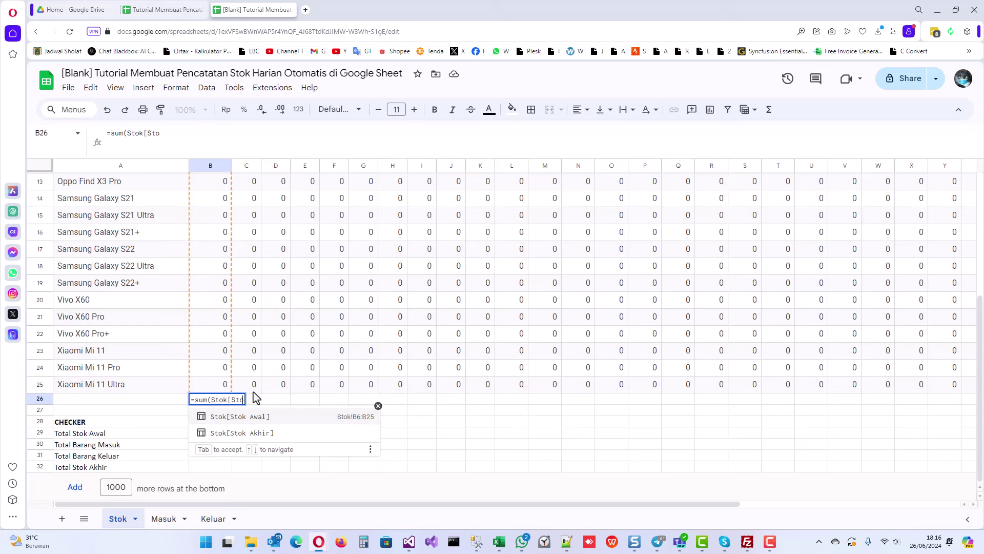
{"action": "left_click", "coordinate": [246, 416]}
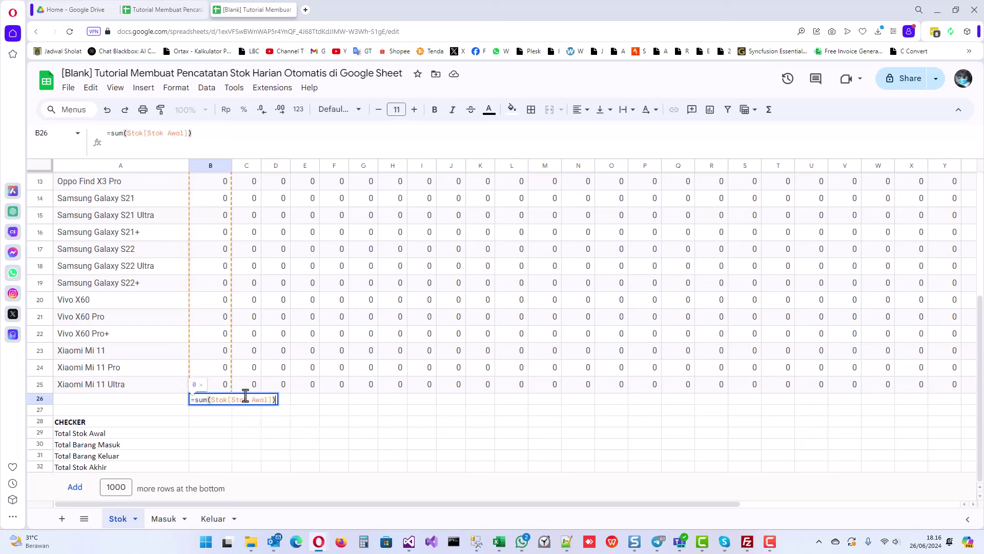
{"action": "key", "text": "Return"}
{"action": "key", "text": "Up"}
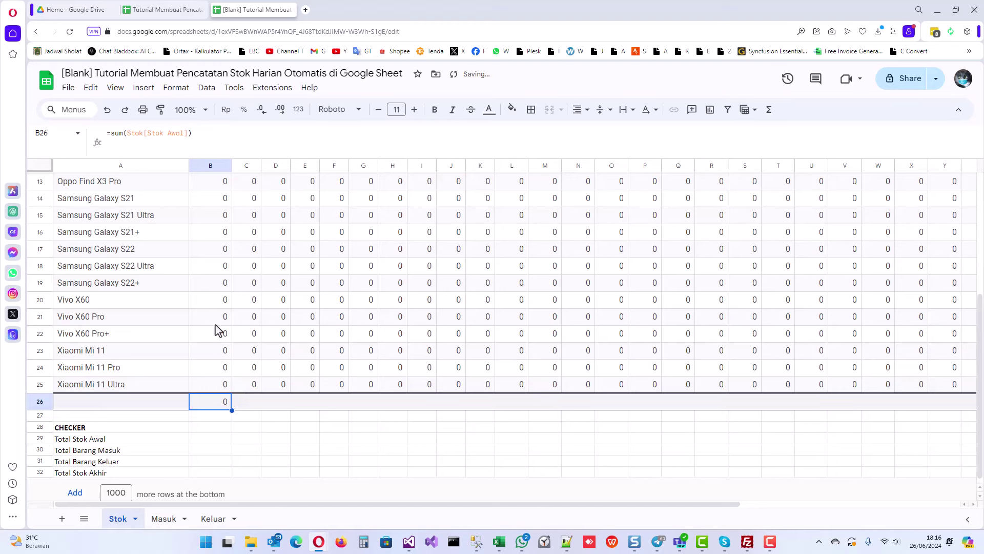
Step: Try to total the day 1 column in cell C26 with the table reference formula =sum(Stok[1])
{"action": "scroll", "coordinate": [288, 374], "scroll_direction": "up", "scroll_amount": 5}
{"action": "scroll", "coordinate": [288, 374], "scroll_direction": "down", "scroll_amount": 4}
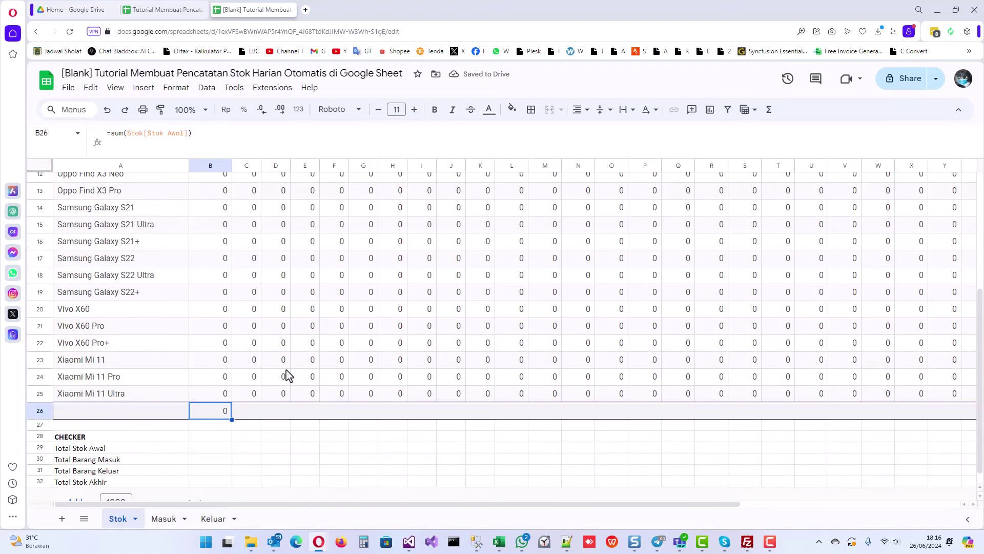
{"action": "left_click", "coordinate": [253, 413]}
{"action": "scroll", "coordinate": [266, 261], "scroll_direction": "up", "scroll_amount": 1}
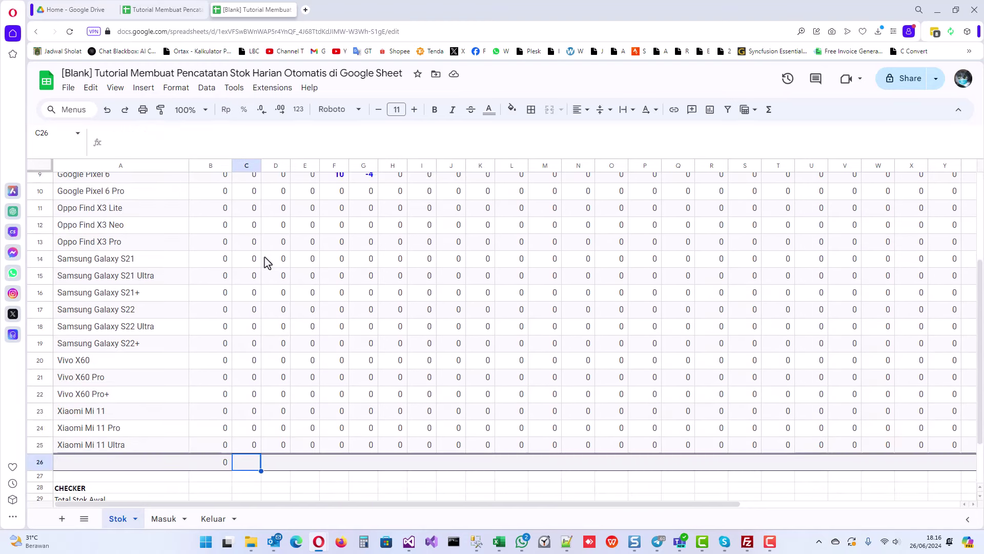
{"action": "scroll", "coordinate": [266, 260], "scroll_direction": "down", "scroll_amount": 1}
{"action": "scroll", "coordinate": [251, 379], "scroll_direction": "up", "scroll_amount": 4}
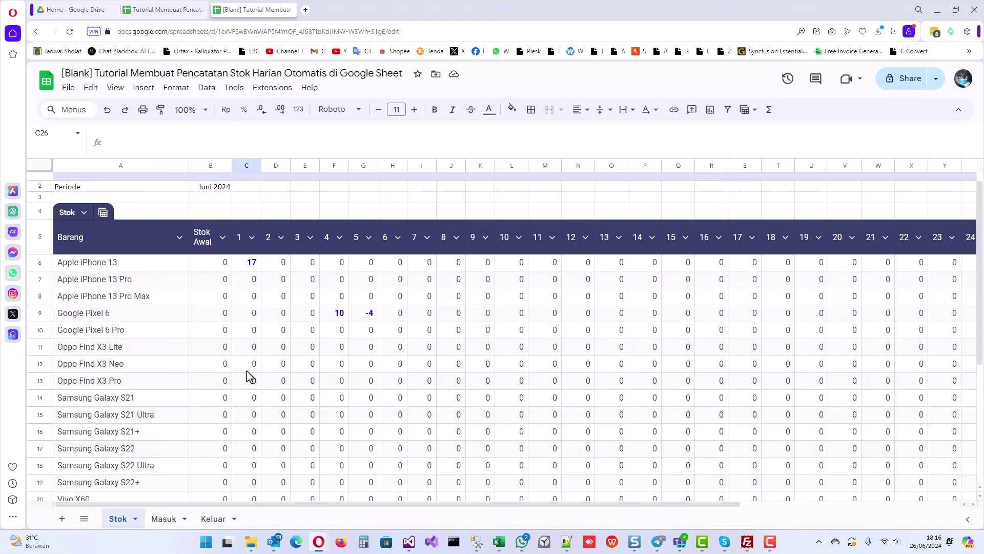
{"action": "scroll", "coordinate": [249, 374], "scroll_direction": "down", "scroll_amount": 4}
{"action": "type", "text": "=sum("}
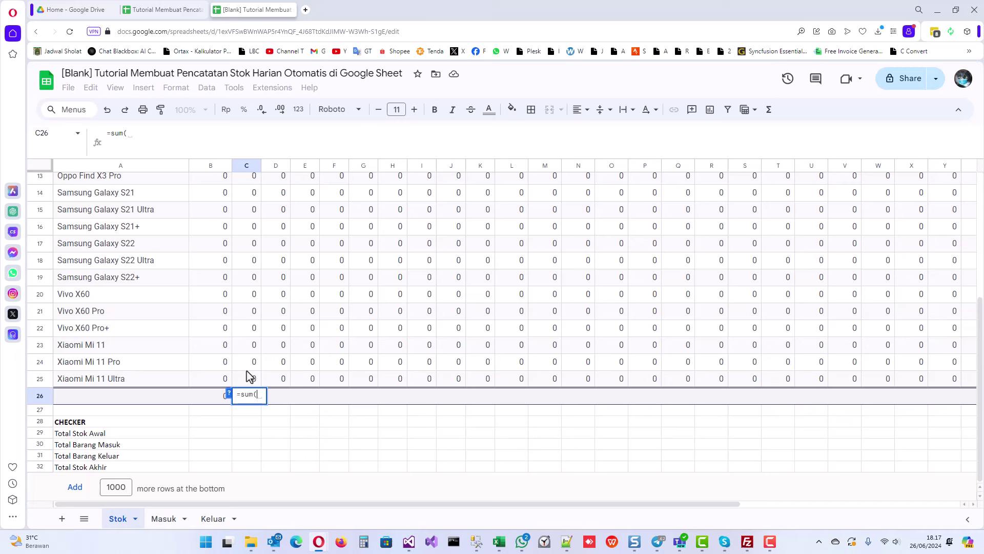
{"action": "type", "text": "[Stok"}
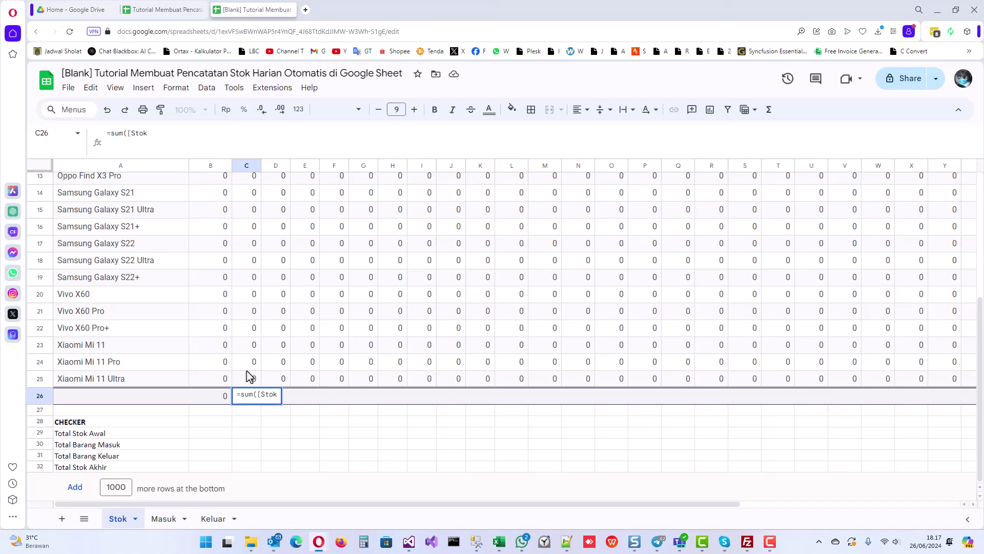
{"action": "key", "text": "BackSpace"}
{"action": "key", "text": "BackSpace"}
{"action": "key", "text": "BackSpace"}
{"action": "key", "text": "BackSpace"}
{"action": "key", "text": "BackSpace"}
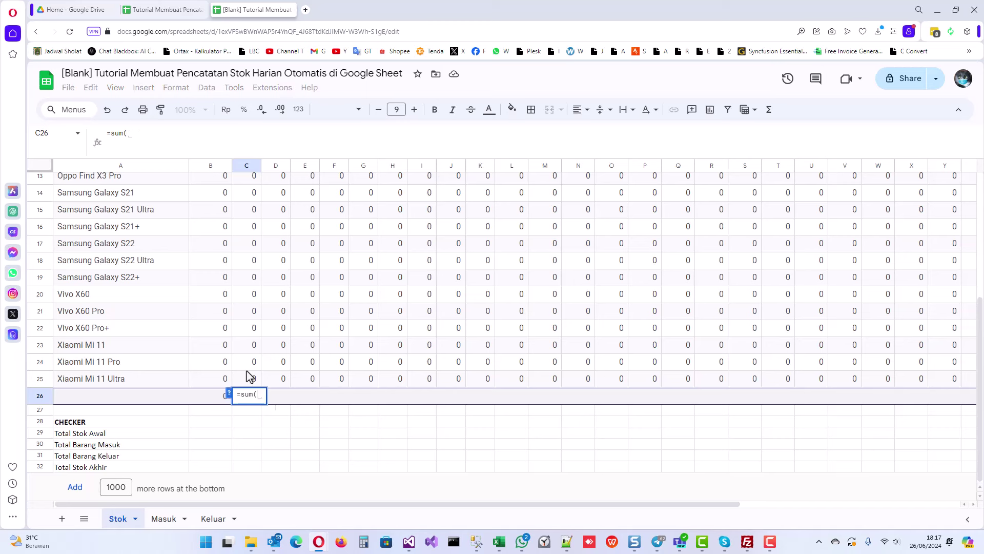
{"action": "type", "text": "Stok[Stok Awal"}
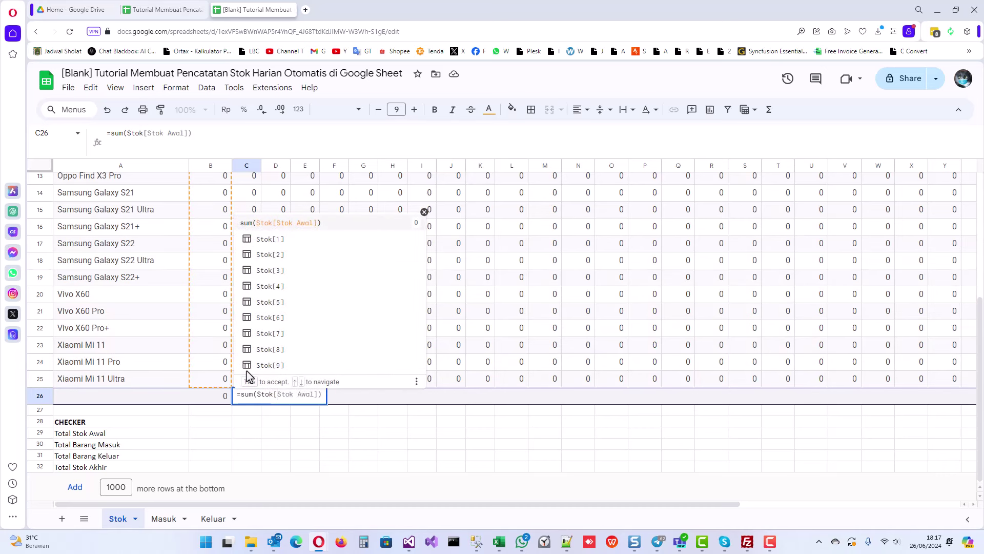
{"action": "key", "text": "Down"}
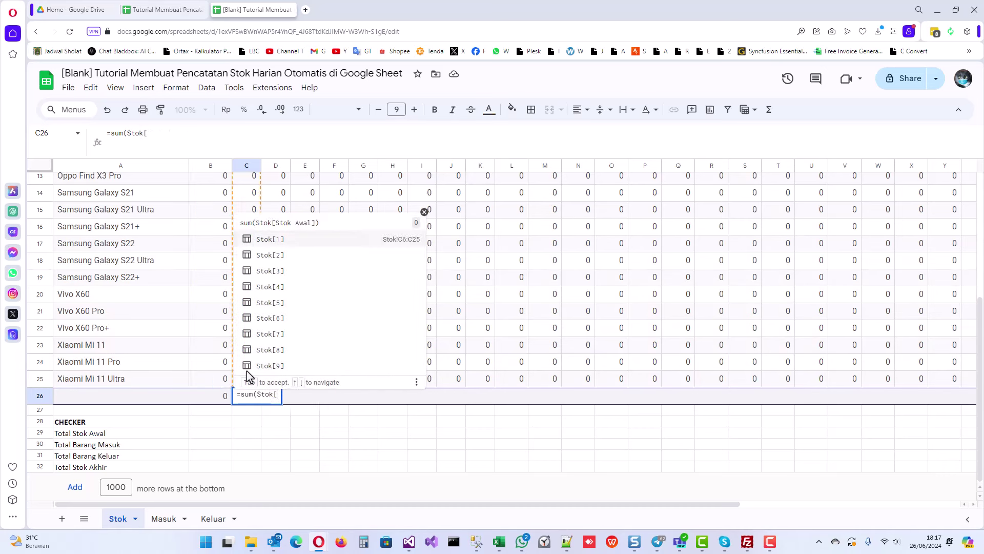
{"action": "key", "text": "Tab"}
{"action": "type", "text": ")"}
{"action": "key", "text": "Return"}
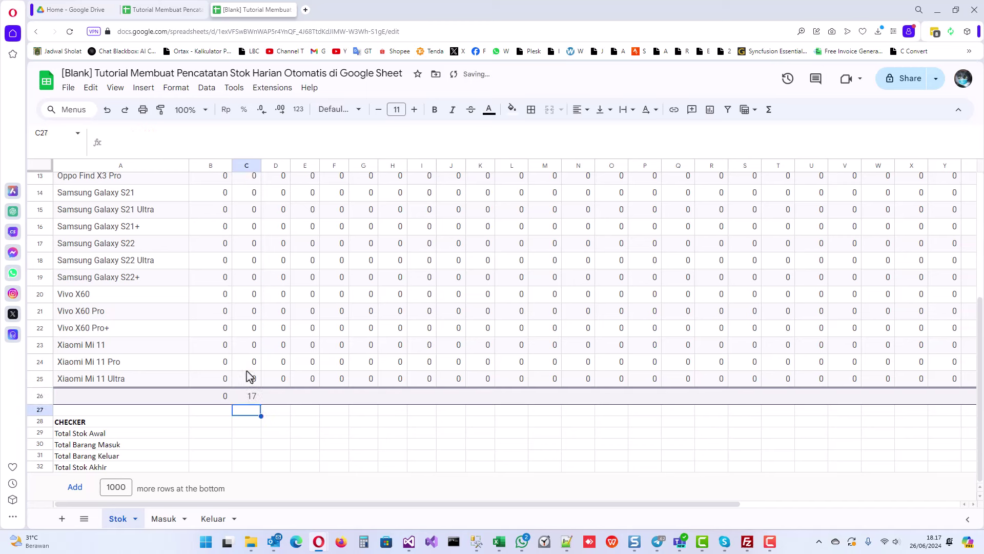
{"action": "key", "text": "Up"}
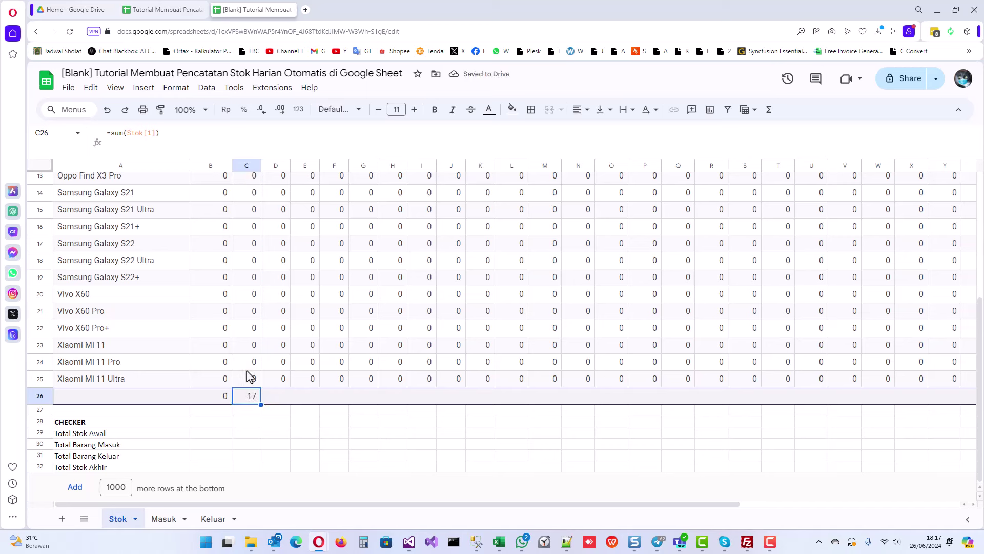
Step: Clear the two table-reference total formulas from cells B26:C26
{"action": "key", "text": "Left"}
{"action": "key", "text": "shift+Right"}
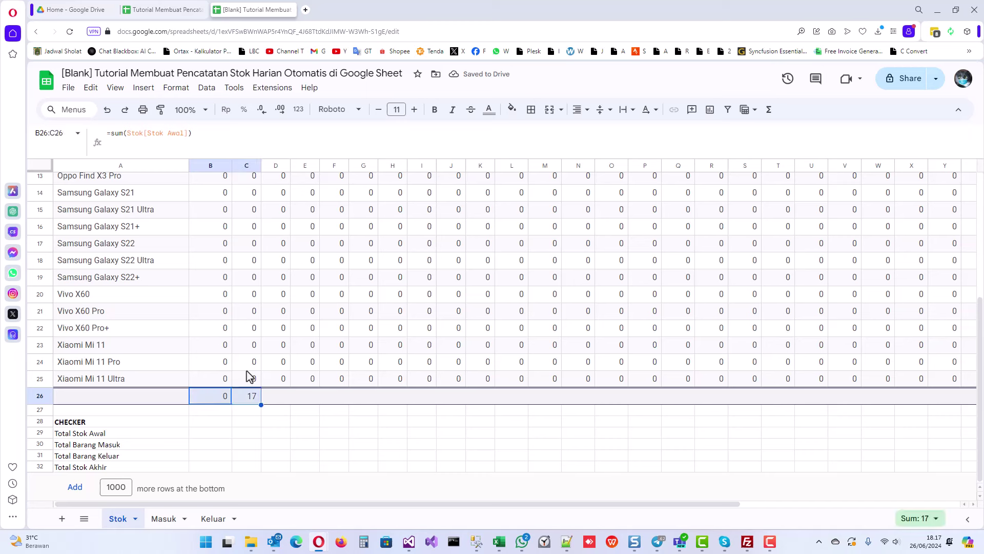
{"action": "key", "text": "Delete"}
Step: Enter =SUM(B6:B25) in cell B26, copy it across to E26, and check the copied formulas
{"action": "key", "text": "shift+Left"}
{"action": "type", "text": "=sum"}
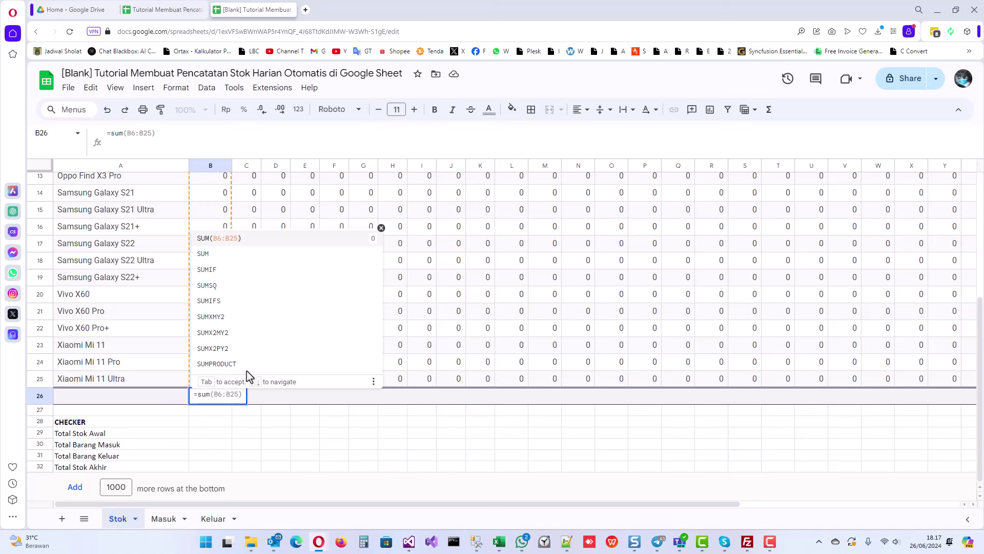
{"action": "key", "text": "Tab"}
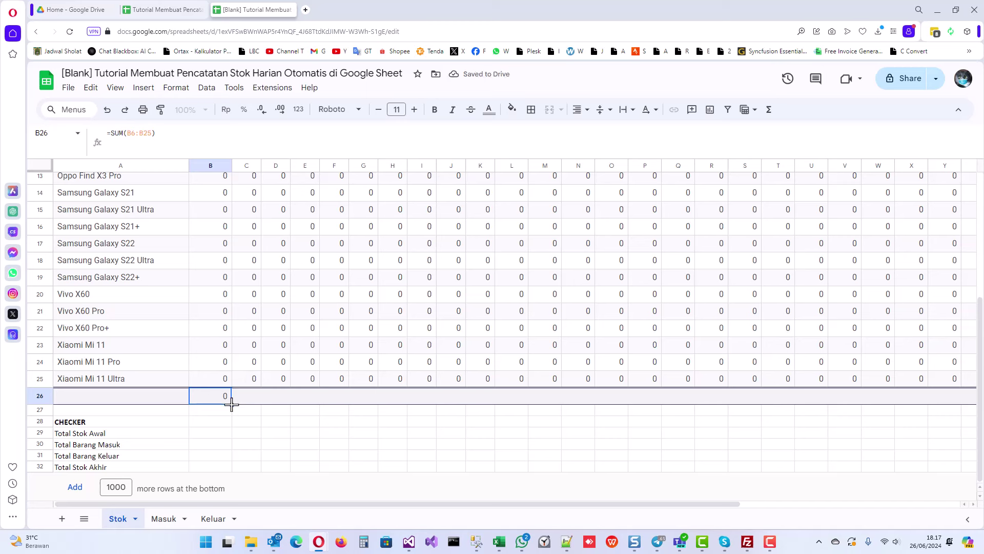
{"action": "left_click_drag", "start_coordinate": [231, 405], "coordinate": [314, 399]}
{"action": "left_click", "coordinate": [248, 398]}
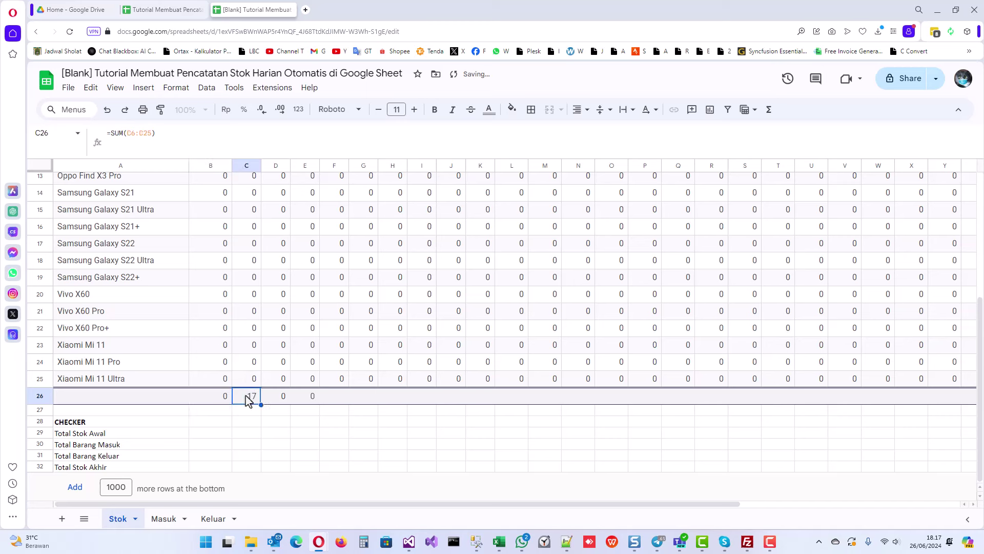
{"action": "left_click", "coordinate": [281, 398]}
{"action": "left_click", "coordinate": [311, 397]}
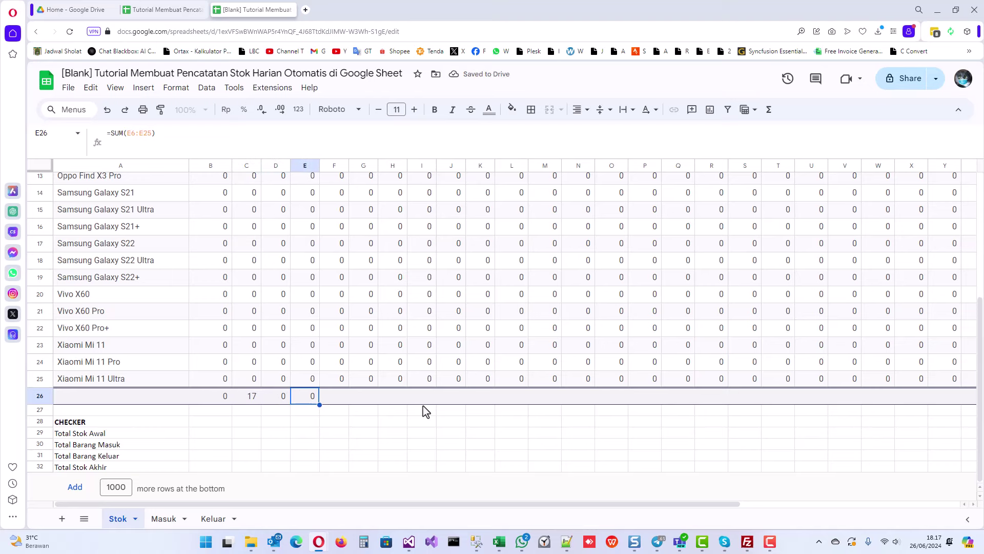
Step: Copy the SUM formula in cell E26 across the total row to cell AH26
{"action": "key", "text": "ctrl+minus"}
{"action": "key", "text": "ctrl+minus"}
{"action": "key", "text": "ctrl+minus"}
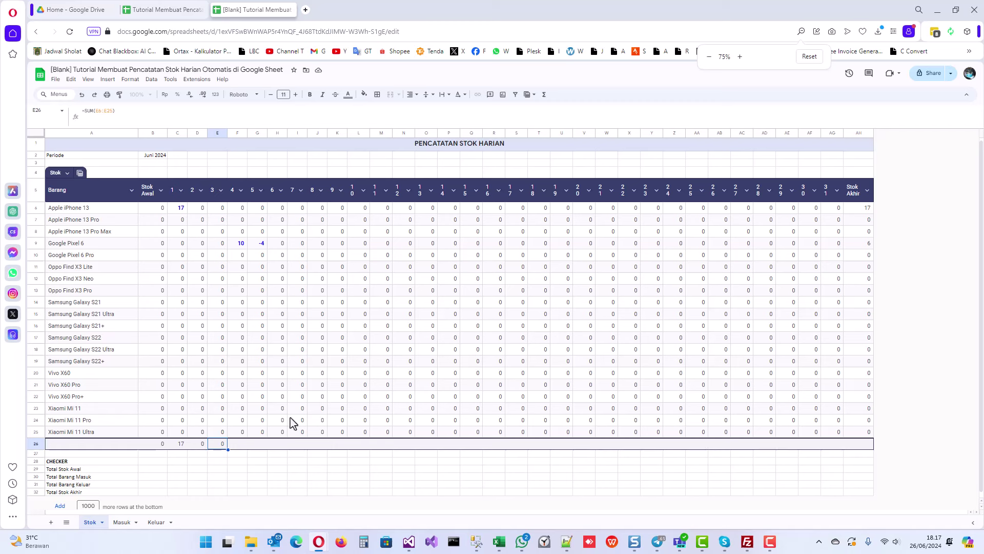
{"action": "left_click_drag", "start_coordinate": [227, 448], "coordinate": [867, 449]}
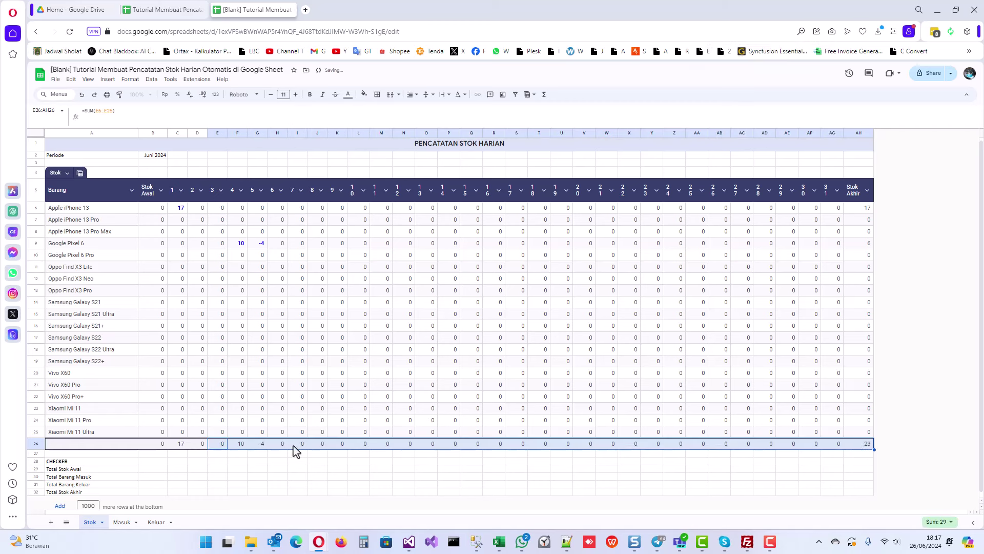
{"action": "key", "text": "ctrl+plus"}
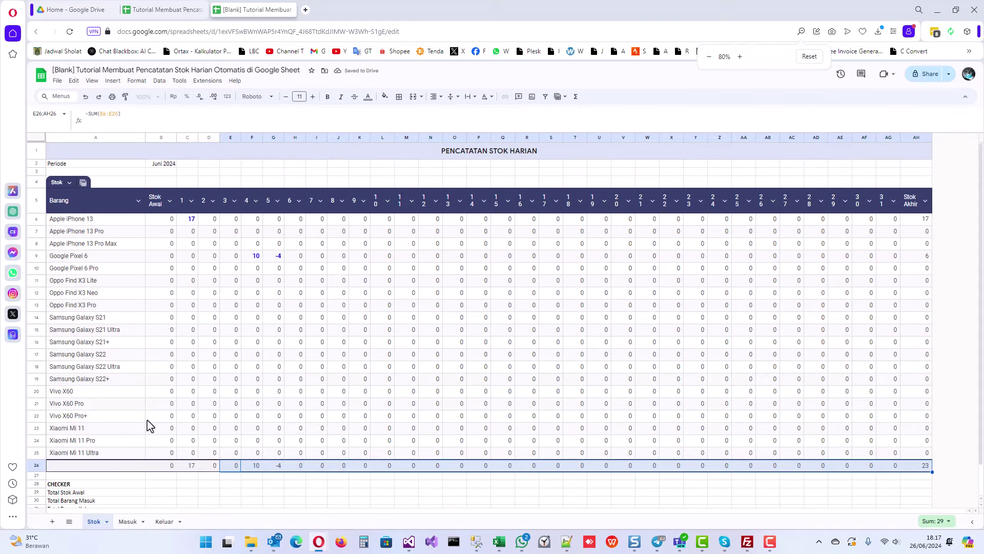
{"action": "key", "text": "ctrl+plus"}
{"action": "key", "text": "ctrl+plus"}
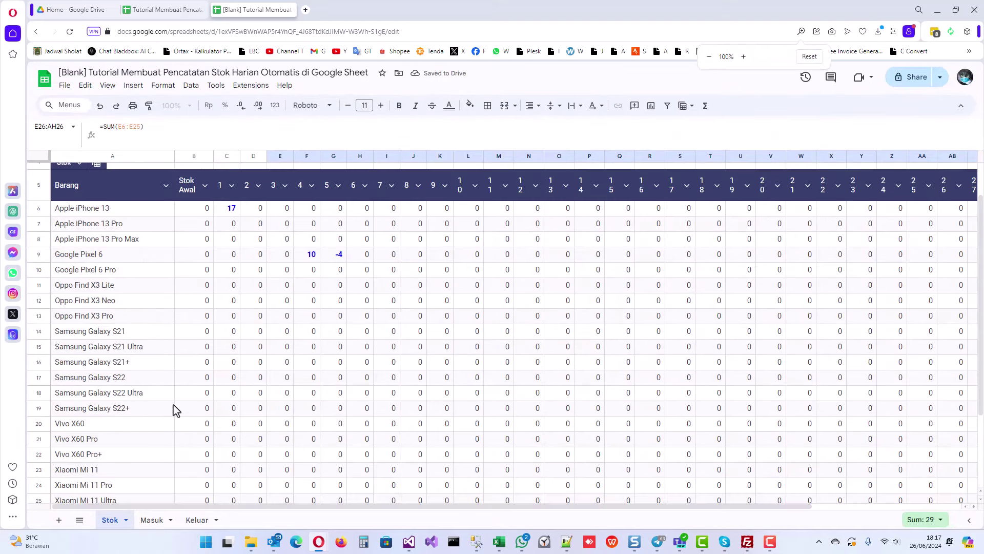
Step: Freeze the rows of the Stok sheet up to row 5 and check that the table header stays in view
{"action": "scroll", "coordinate": [238, 377], "scroll_direction": "up", "scroll_amount": 1}
{"action": "scroll", "coordinate": [238, 377], "scroll_direction": "down", "scroll_amount": 1}
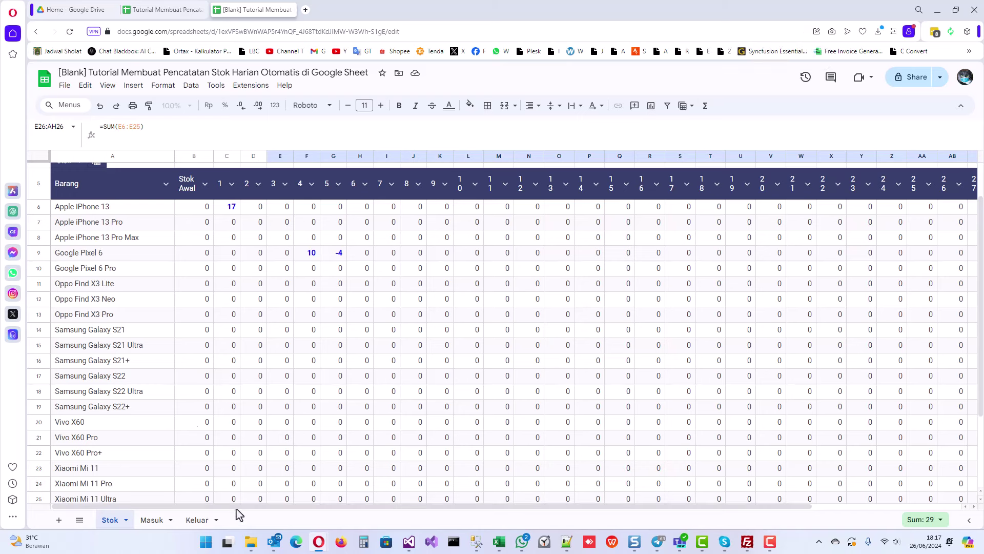
{"action": "scroll", "coordinate": [158, 310], "scroll_direction": "up", "scroll_amount": 1}
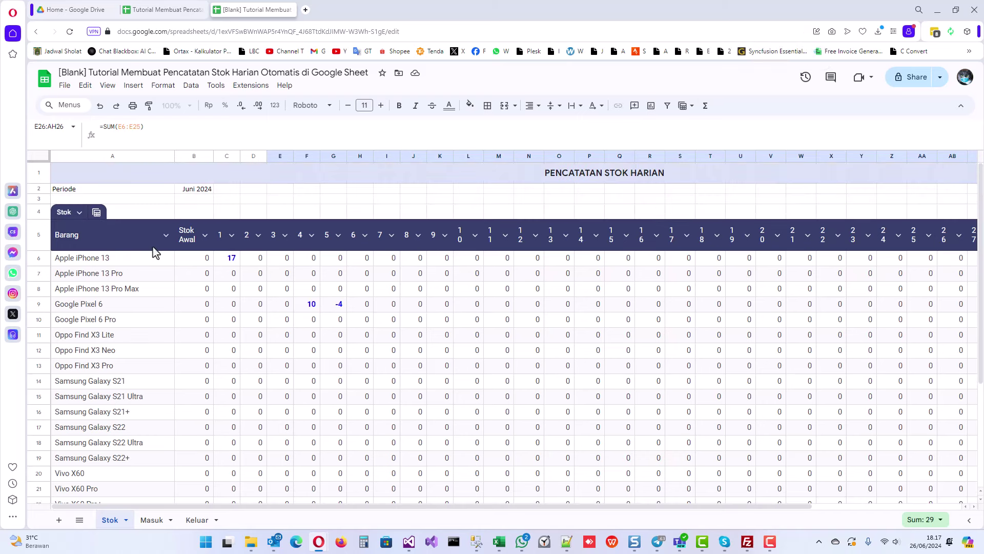
{"action": "left_click", "coordinate": [123, 248]}
{"action": "left_click", "coordinate": [205, 247]}
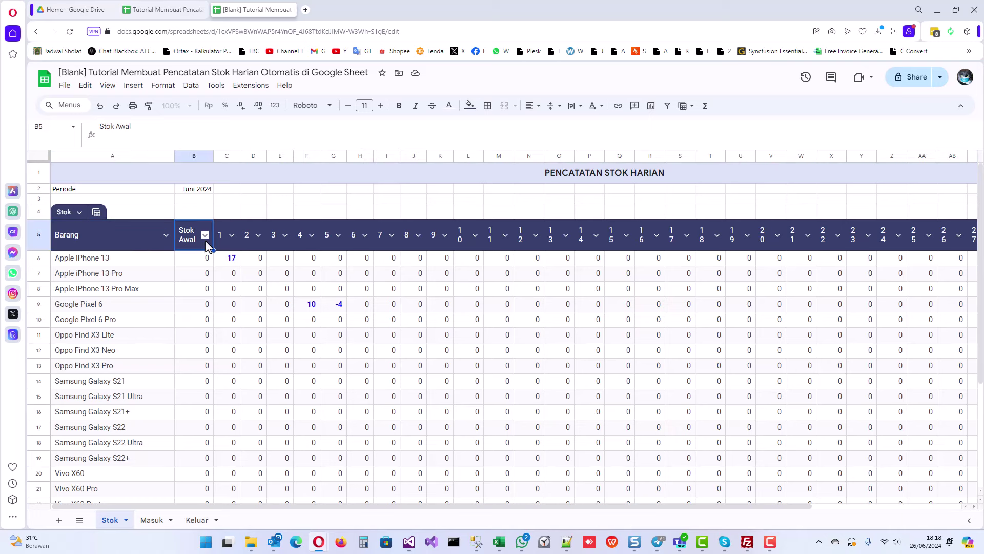
{"action": "scroll", "coordinate": [204, 301], "scroll_direction": "down", "scroll_amount": 3}
{"action": "scroll", "coordinate": [204, 301], "scroll_direction": "up", "scroll_amount": 3}
{"action": "left_click", "coordinate": [108, 88]}
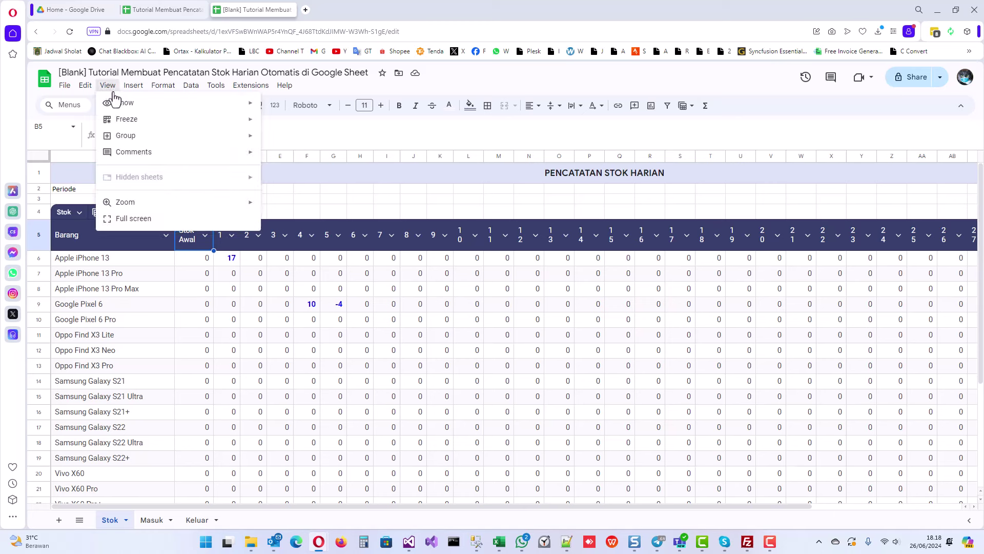
{"action": "mouse_move", "coordinate": [153, 122]}
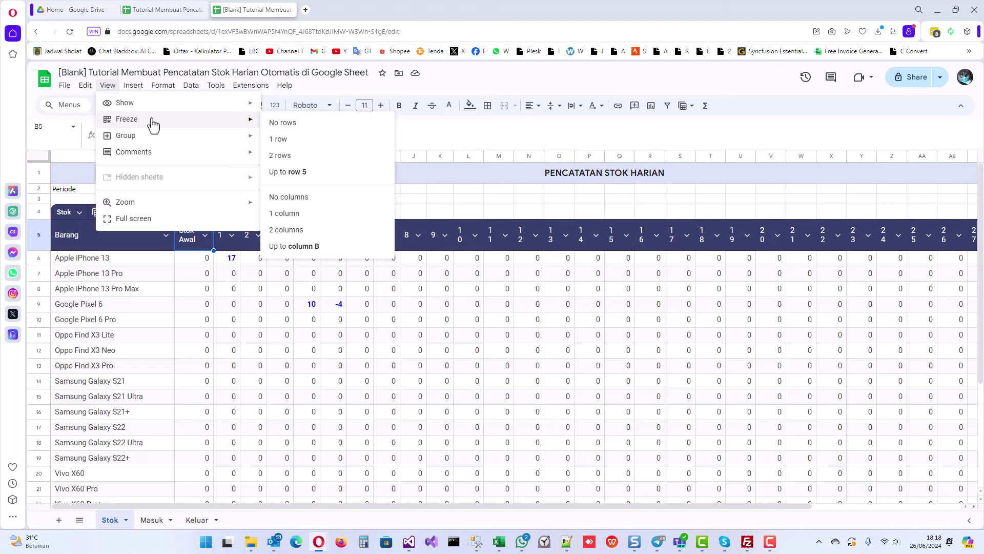
{"action": "left_click", "coordinate": [296, 175]}
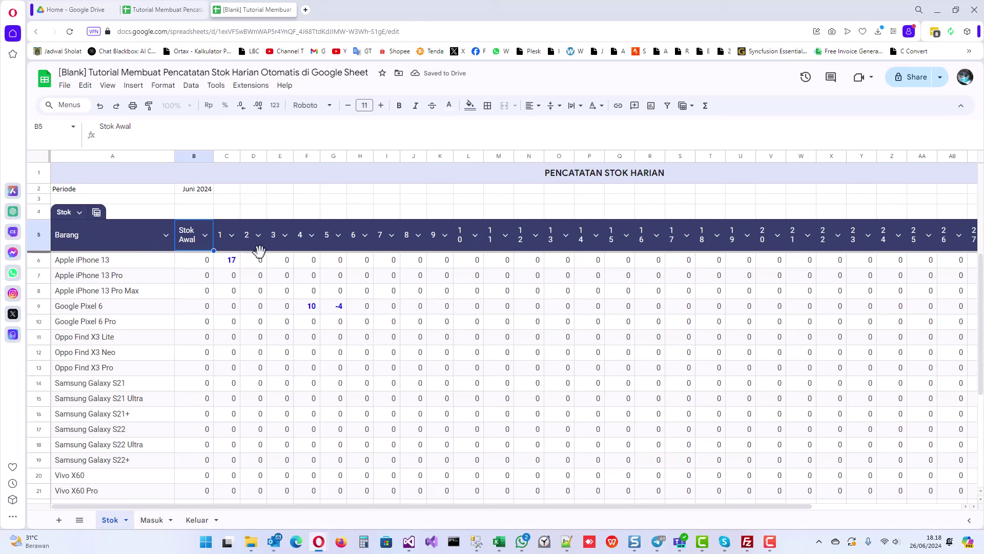
{"action": "scroll", "coordinate": [252, 277], "scroll_direction": "down", "scroll_amount": 3}
{"action": "scroll", "coordinate": [245, 287], "scroll_direction": "up", "scroll_amount": 3}
Step: Try to freeze the columns of the Stok sheet up to column A
{"action": "left_click", "coordinate": [159, 262]}
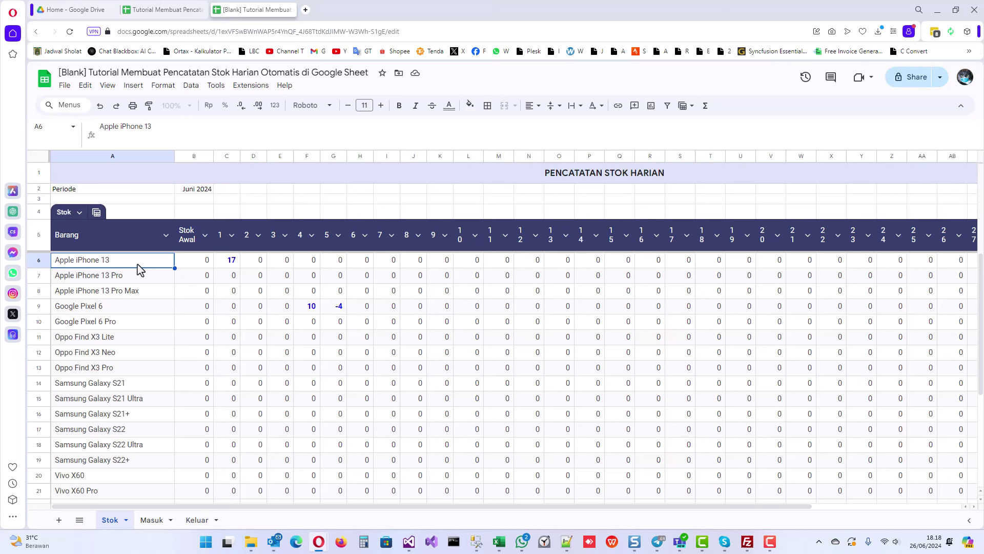
{"action": "left_click", "coordinate": [108, 85]}
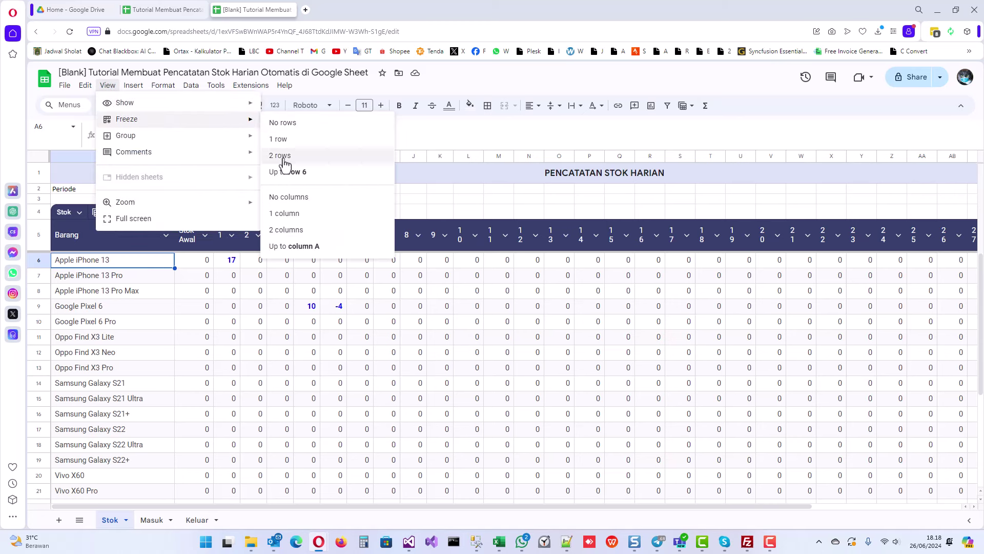
{"action": "left_click", "coordinate": [306, 248]}
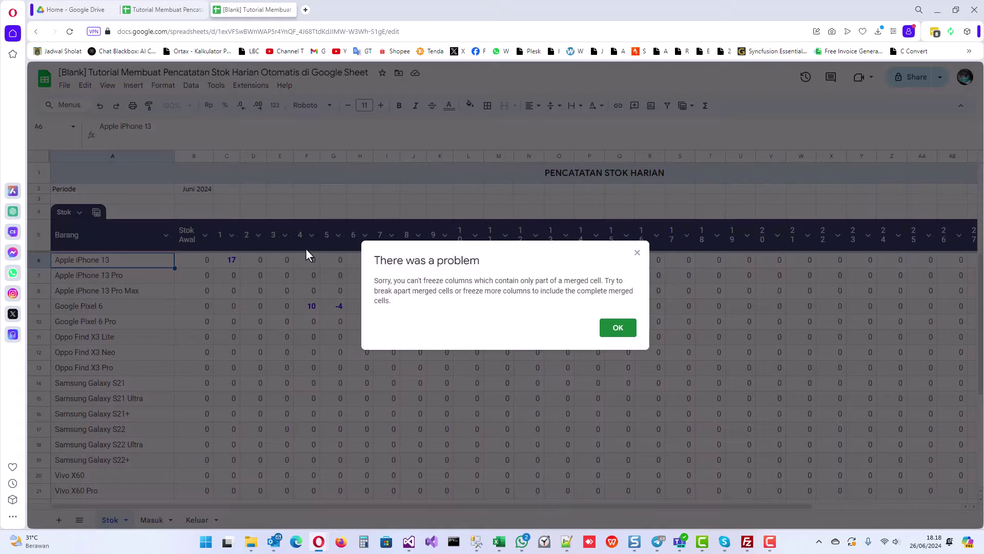
{"action": "left_click", "coordinate": [618, 329]}
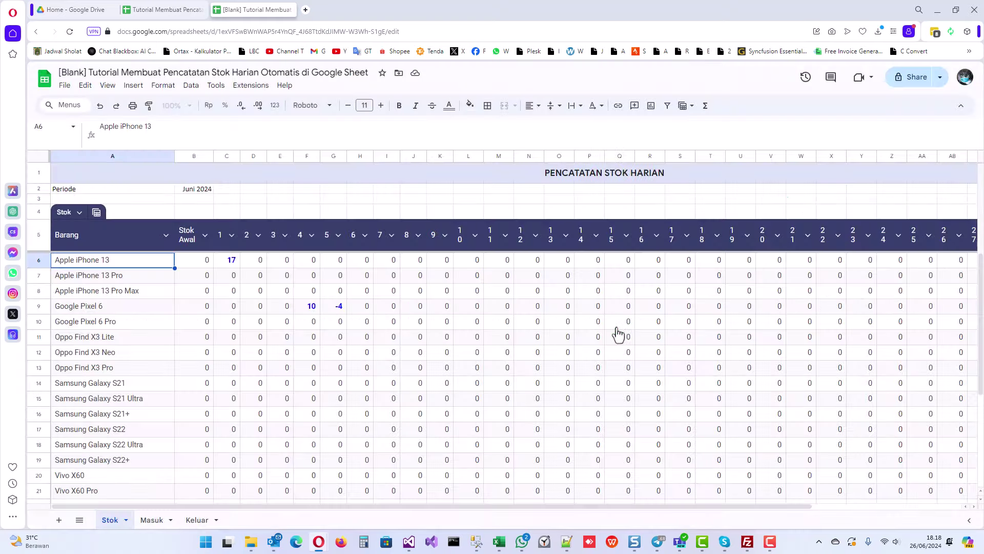
Step: Unmerge the title cells A1:AH1 and freeze the Stok sheet's columns up to column A
{"action": "left_click", "coordinate": [512, 178]}
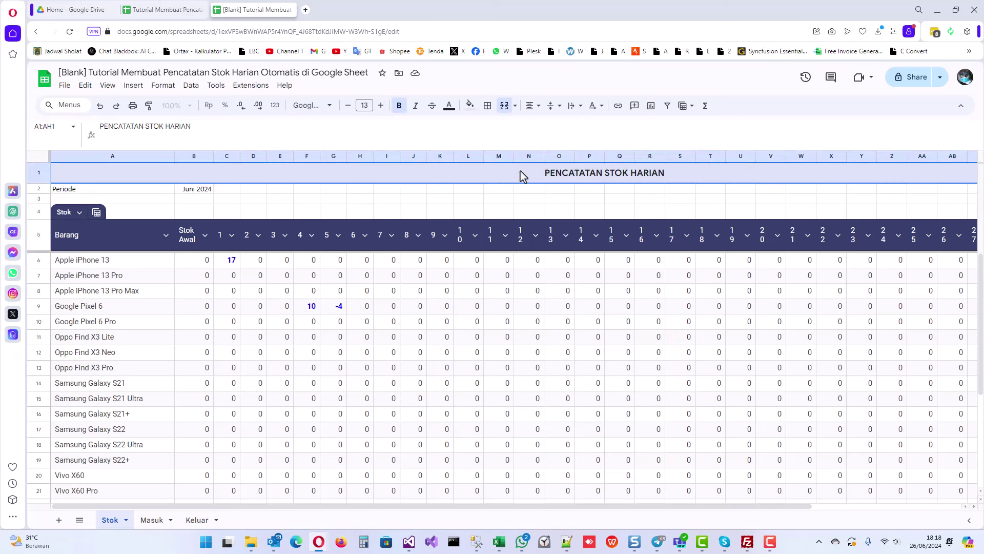
{"action": "left_click", "coordinate": [503, 105]}
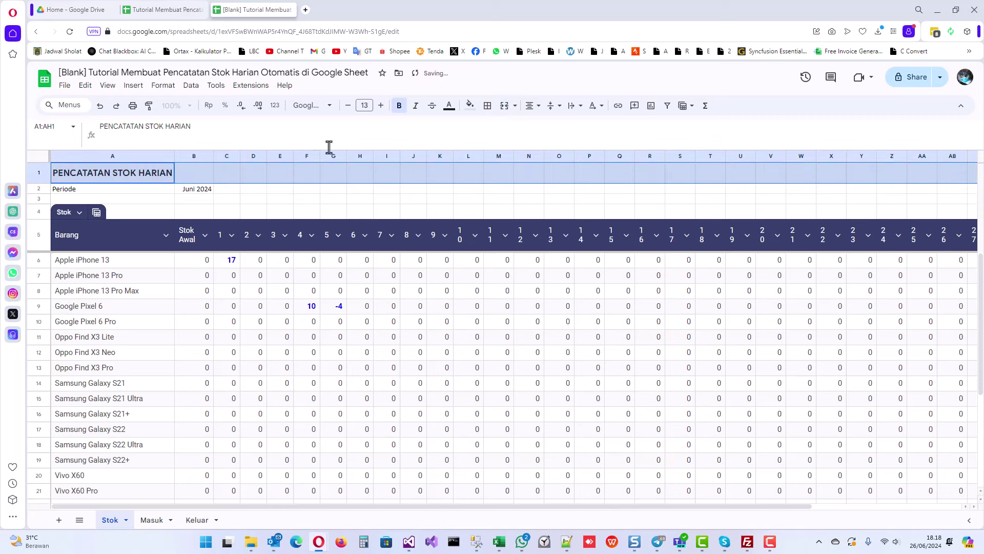
{"action": "left_click", "coordinate": [129, 263]}
{"action": "left_click", "coordinate": [108, 85]}
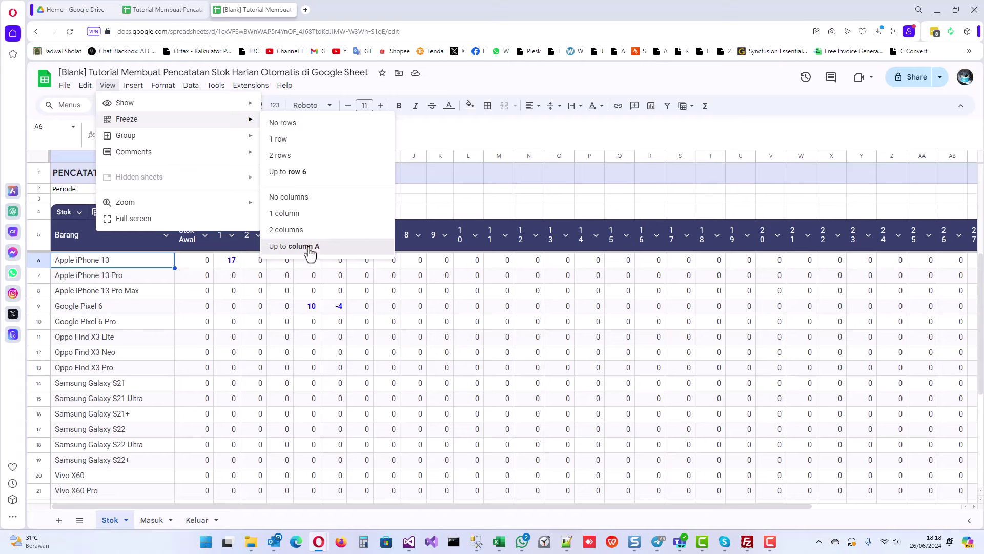
{"action": "left_click", "coordinate": [306, 247]}
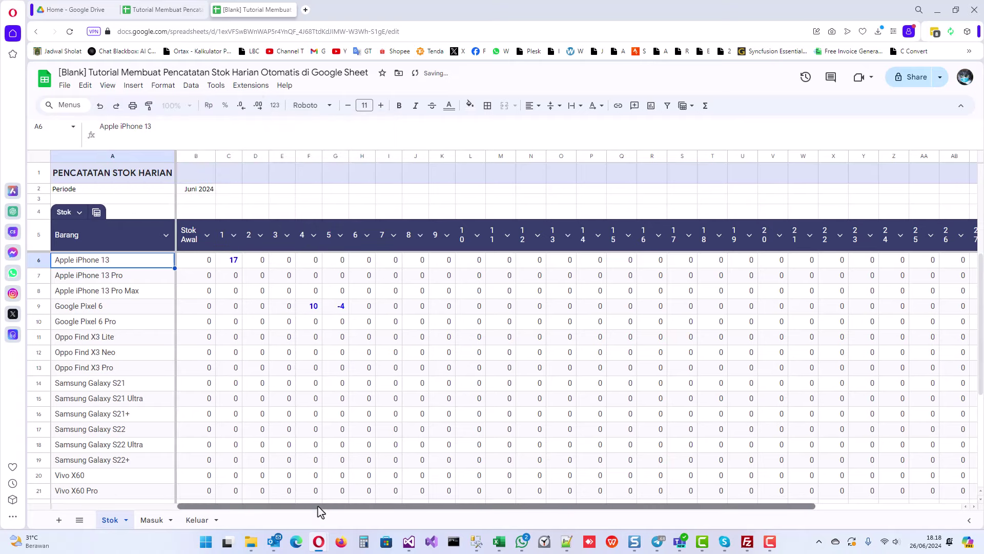
{"action": "mouse_move", "coordinate": [318, 509]}
{"action": "left_mouse_down"}
{"action": "mouse_move", "coordinate": [559, 500]}
{"action": "mouse_move", "coordinate": [319, 494]}
{"action": "left_mouse_up"}
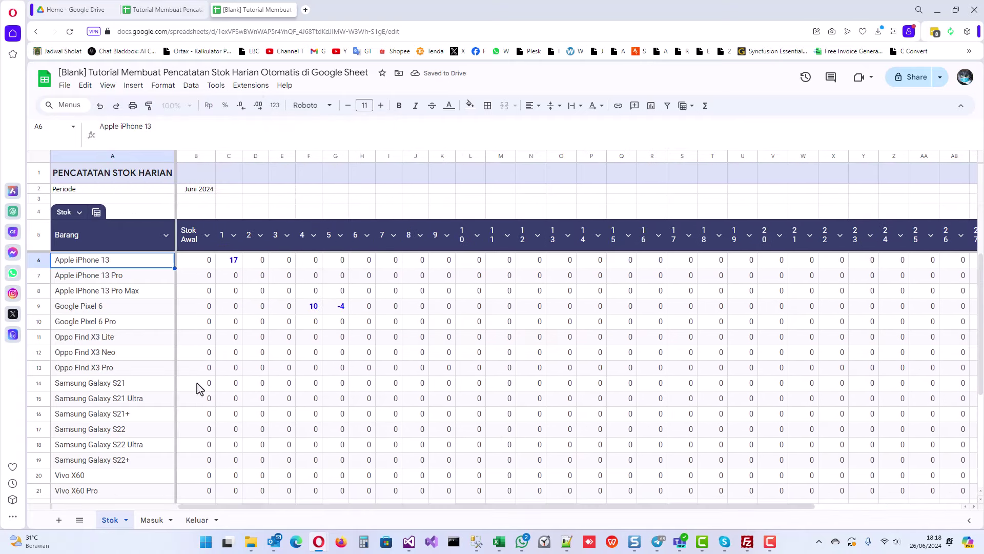
{"action": "left_click_drag", "start_coordinate": [444, 511], "coordinate": [739, 504]}
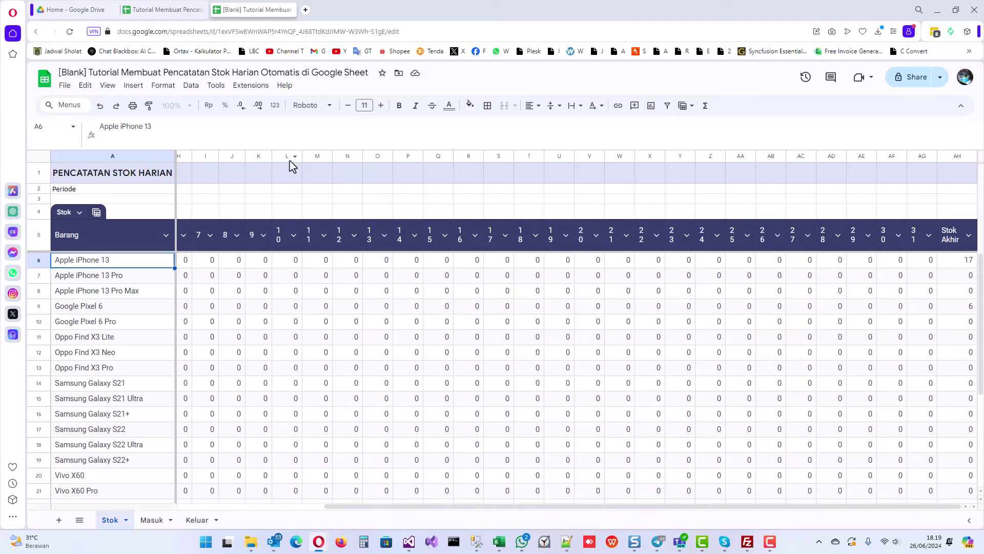
Step: Fit the widths of the day columns C to AG to their contents so each day number sits on one line
{"action": "left_click", "coordinate": [921, 157]}
{"action": "left_click_drag", "start_coordinate": [667, 506], "coordinate": [492, 501]}
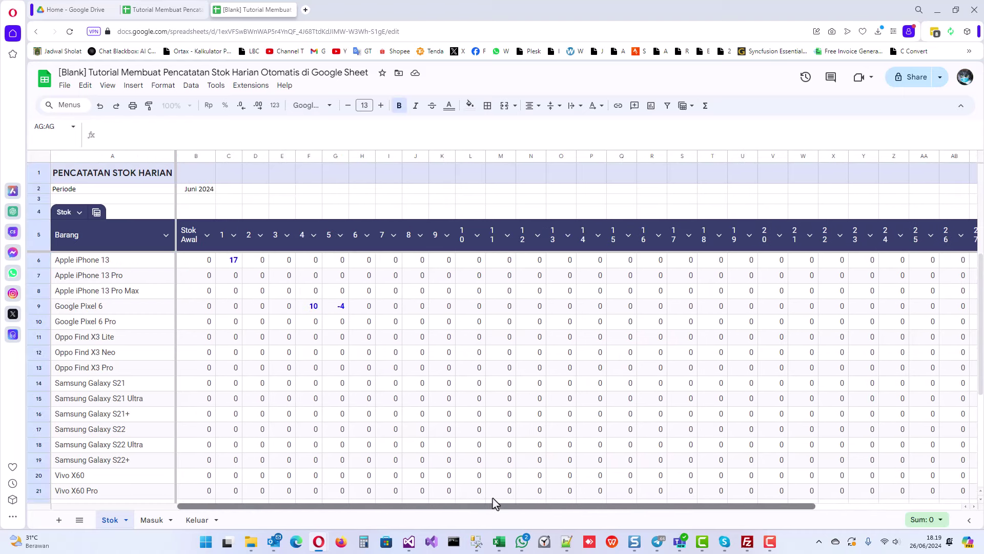
{"action": "left_click", "coordinate": [228, 155], "text": "shift"}
{"action": "left_click_drag", "start_coordinate": [243, 158], "coordinate": [266, 157]}
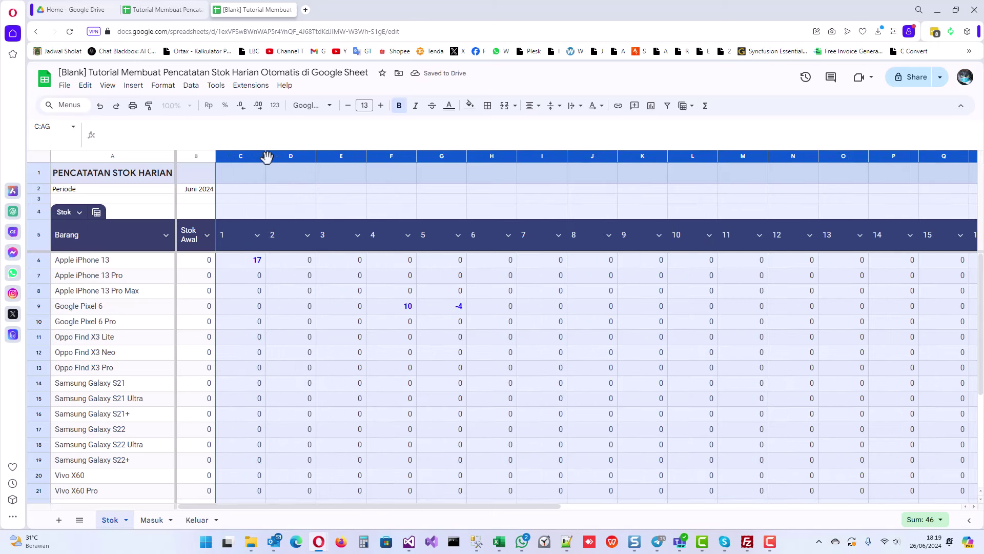
{"action": "double_click", "coordinate": [266, 156]}
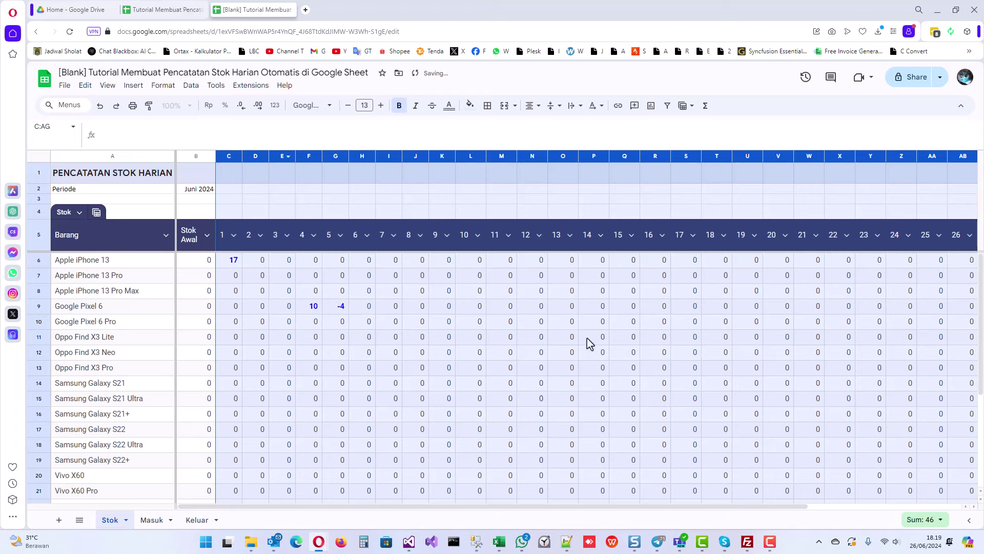
{"action": "left_click_drag", "start_coordinate": [569, 507], "coordinate": [728, 512]}
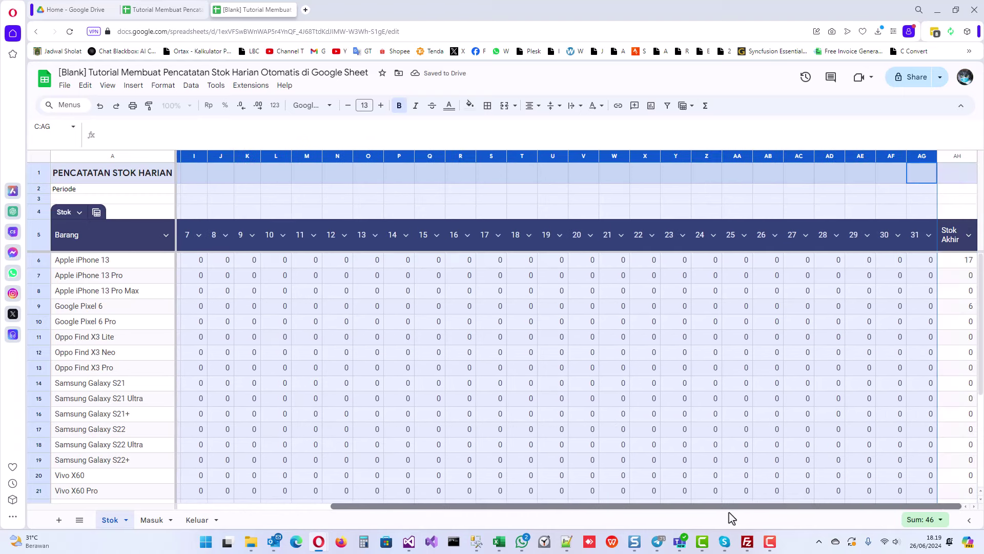
{"action": "left_click", "coordinate": [636, 261]}
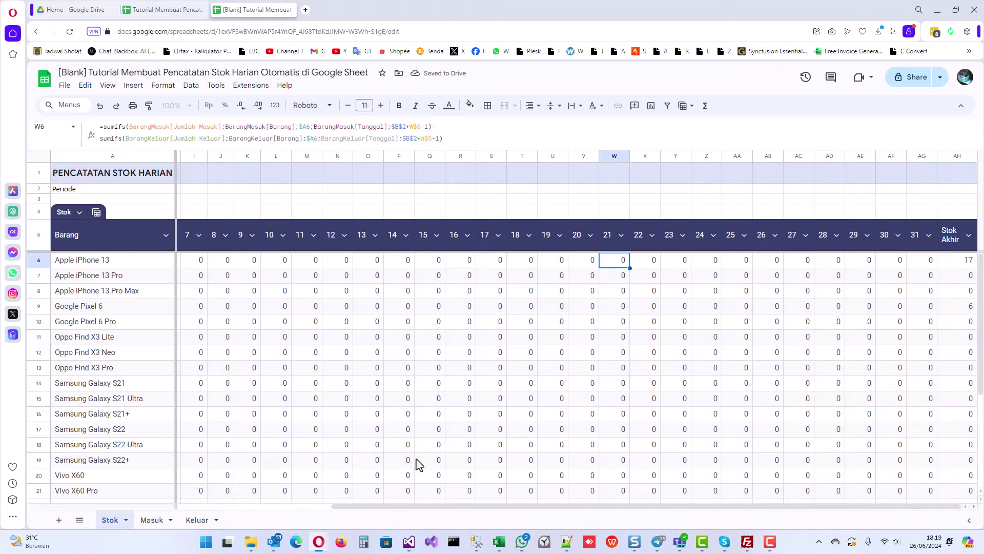
{"action": "left_click_drag", "start_coordinate": [397, 508], "coordinate": [196, 511]}
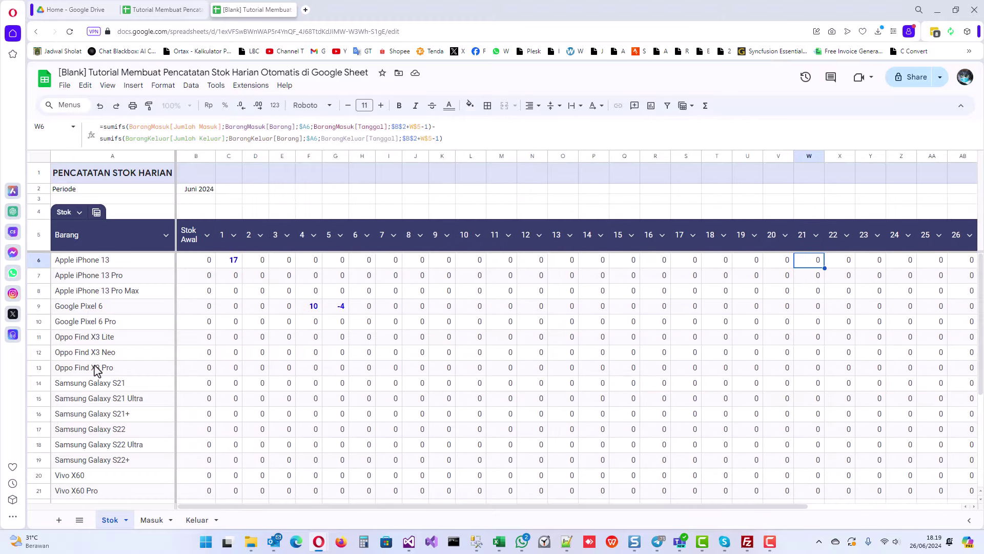
Step: Review the CHECKER labels below the table and the Stok Akhir total formula in cell AH26
{"action": "scroll", "coordinate": [97, 374], "scroll_direction": "down", "scroll_amount": 3}
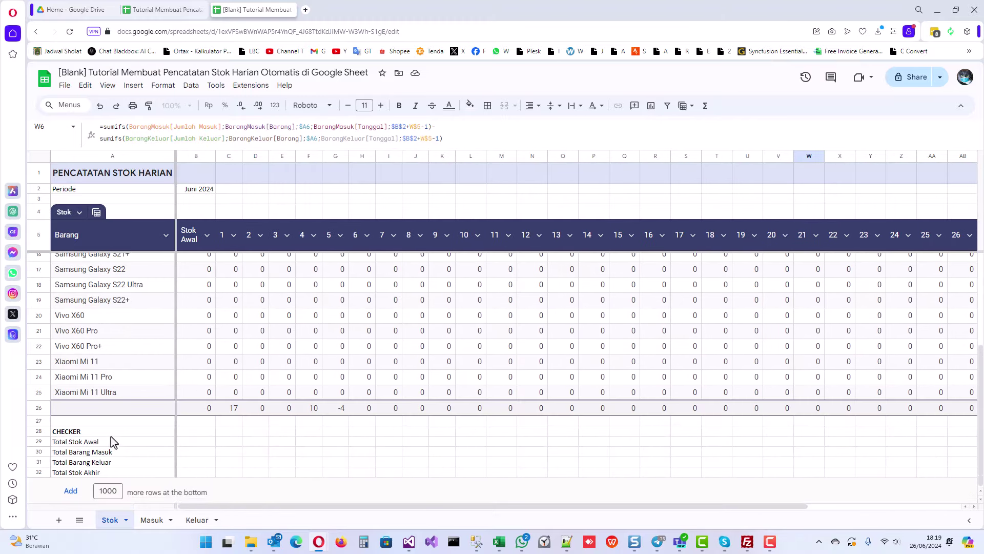
{"action": "left_click_drag", "start_coordinate": [111, 432], "coordinate": [167, 481]}
{"action": "left_click", "coordinate": [189, 472]}
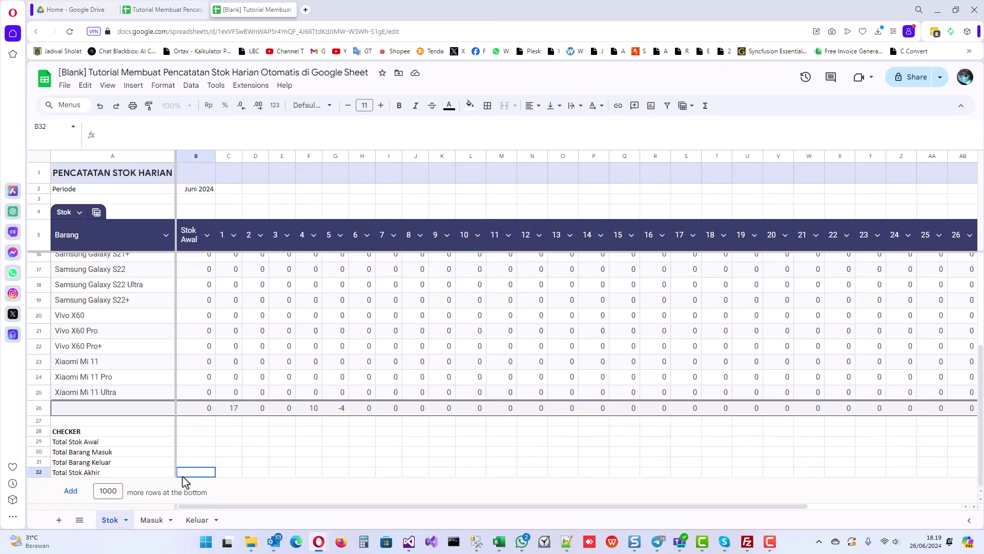
{"action": "left_click_drag", "start_coordinate": [271, 507], "coordinate": [647, 519]}
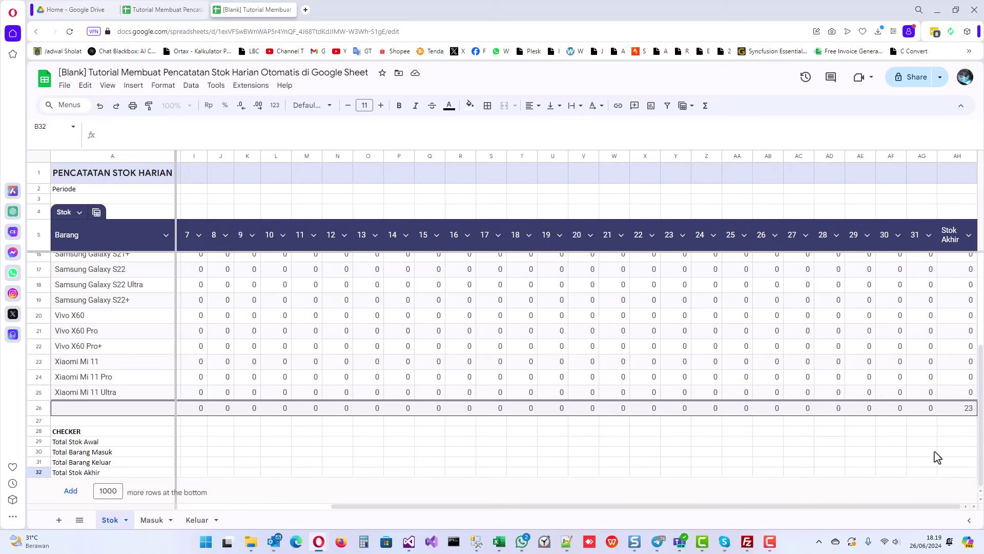
{"action": "left_click", "coordinate": [958, 408]}
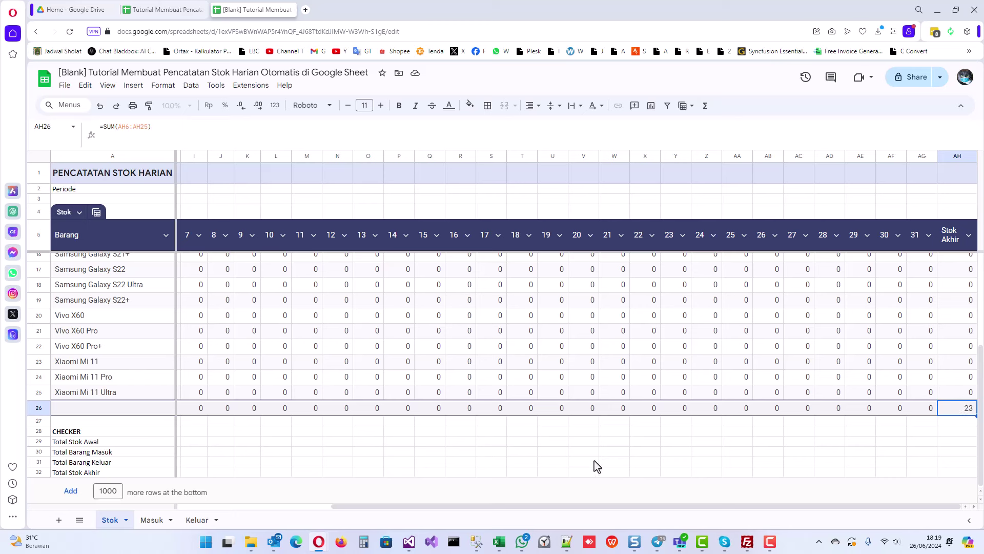
{"action": "left_click", "coordinate": [297, 509]}
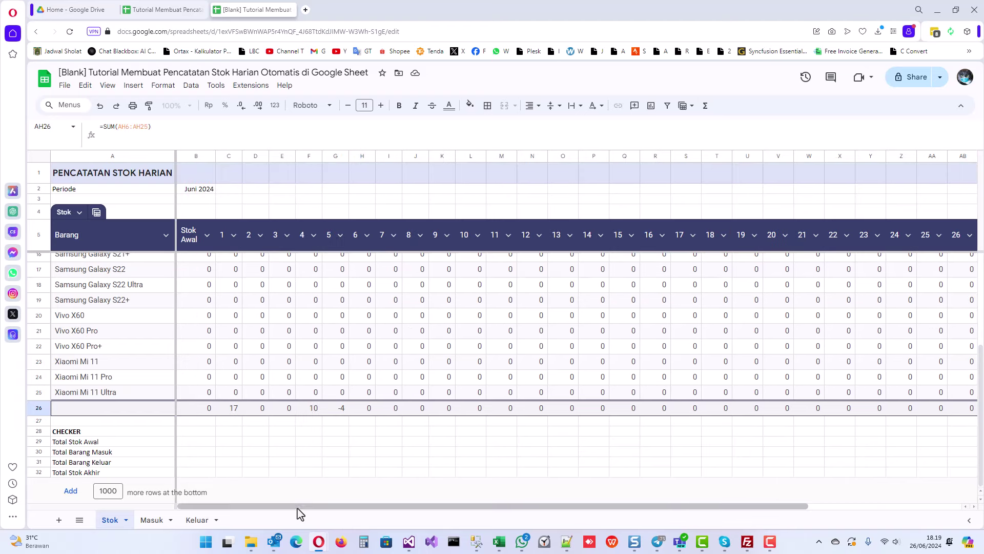
Step: Calculate Total Stok Awal in cell B29 of the CHECKER section with =sum(Stok[Stok Awal])
{"action": "left_click", "coordinate": [192, 443]}
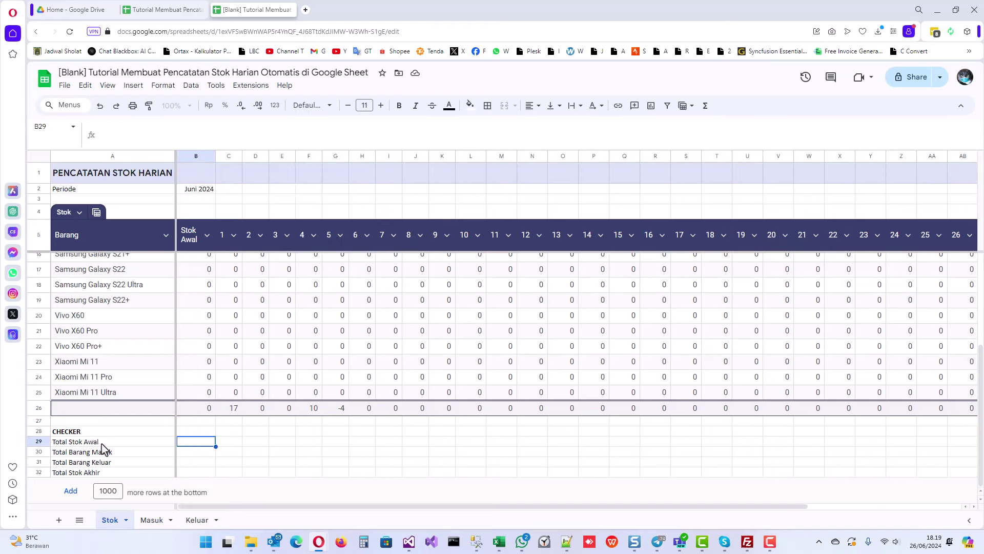
{"action": "type", "text": "=sum("}
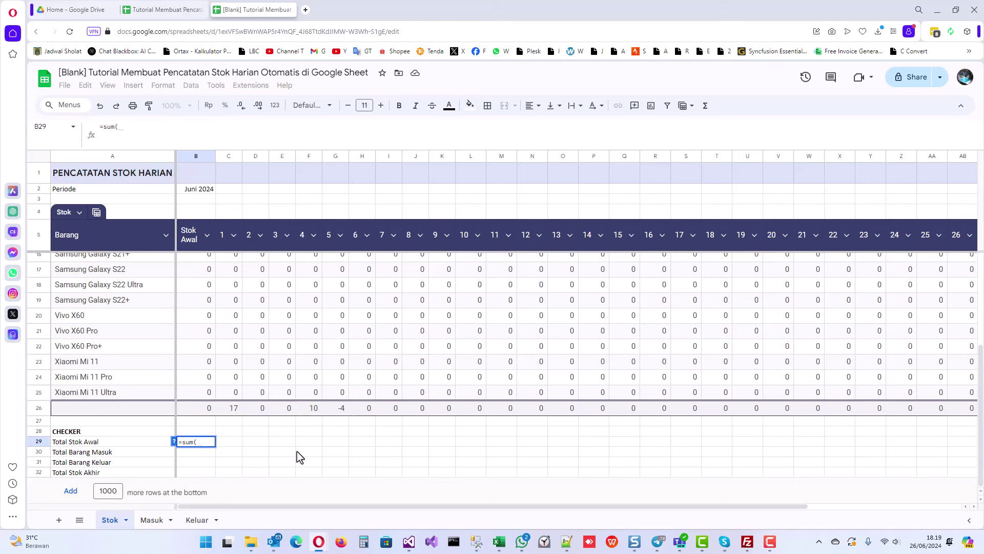
{"action": "type", "text": "Stok["}
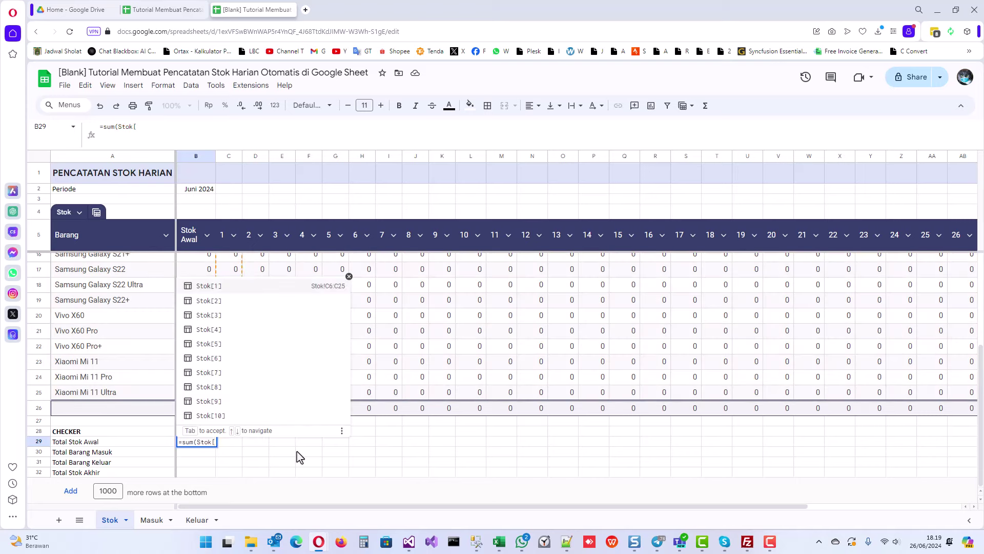
{"action": "type", "text": "Sto"}
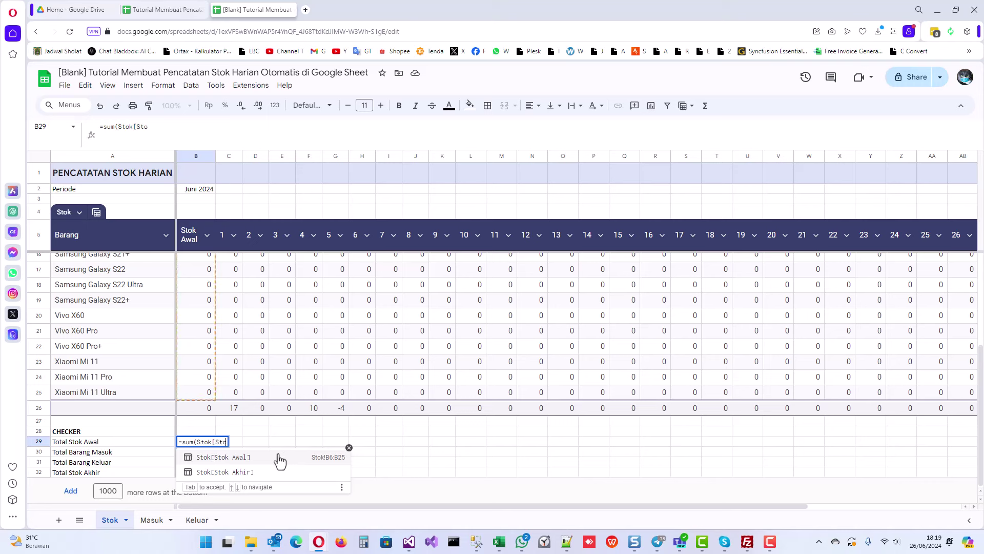
{"action": "left_click", "coordinate": [278, 457]}
{"action": "type", "text": ")"}
{"action": "key", "text": "Return"}
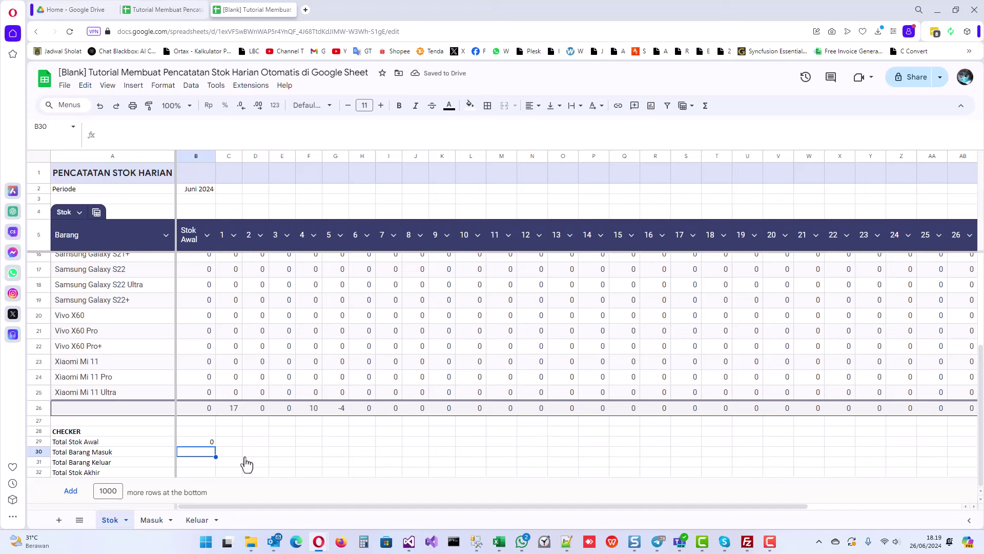
Step: Calculate Total Barang Masuk in cell B30 with =sum(BarangMasuk[Jumlah Masuk])
{"action": "type", "text": "=sum("}
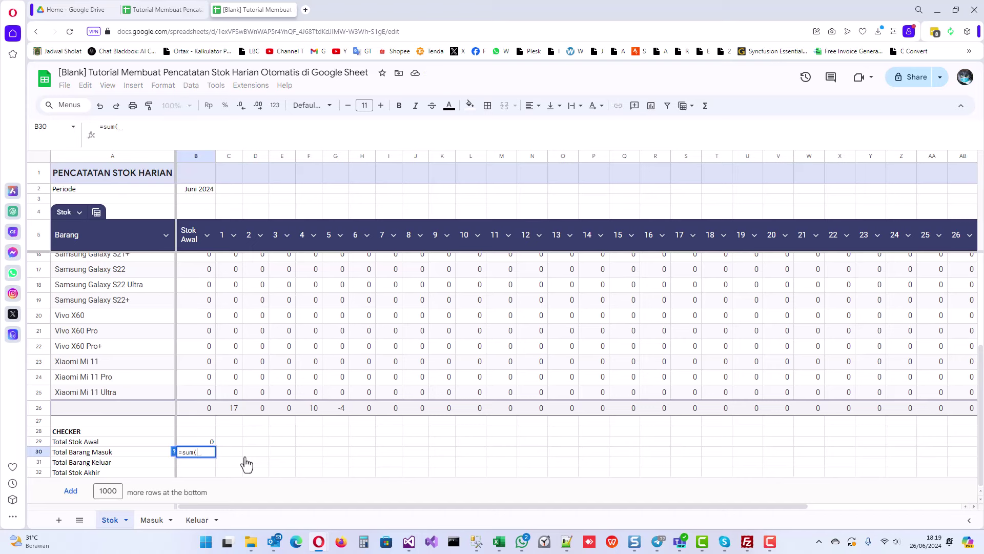
{"action": "type", "text": "Baran"}
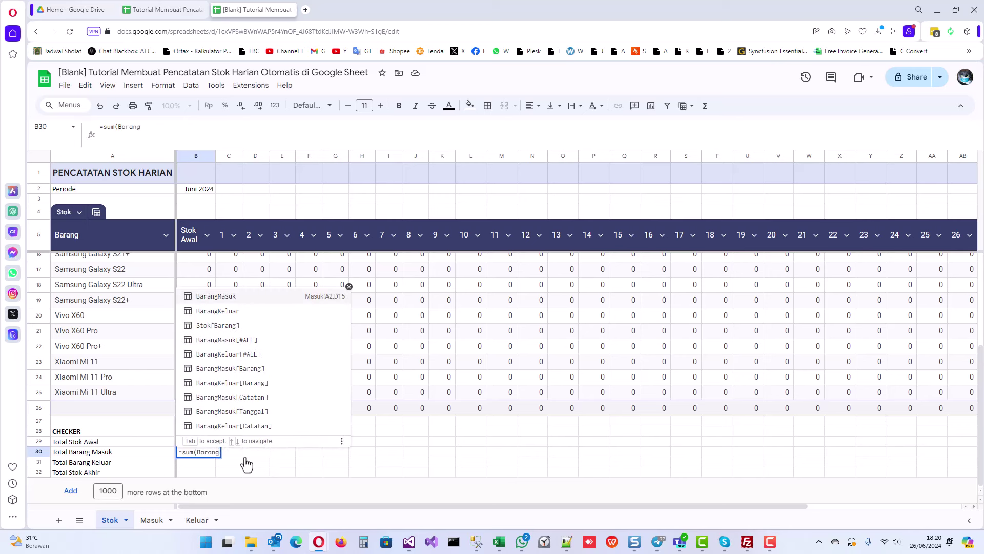
{"action": "type", "text": "g"}
{"action": "key", "text": "Tab"}
{"action": "type", "text": "["}
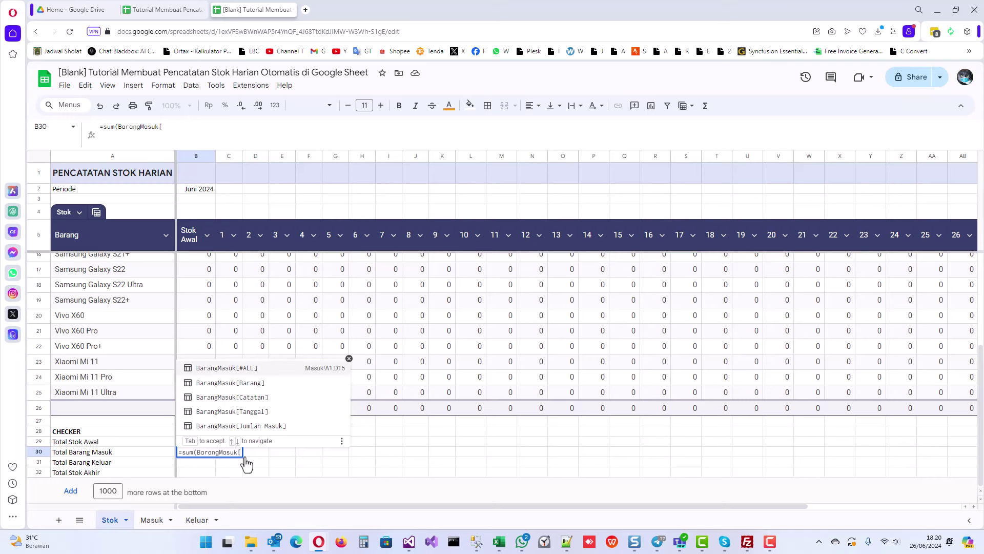
{"action": "left_click", "coordinate": [247, 427]}
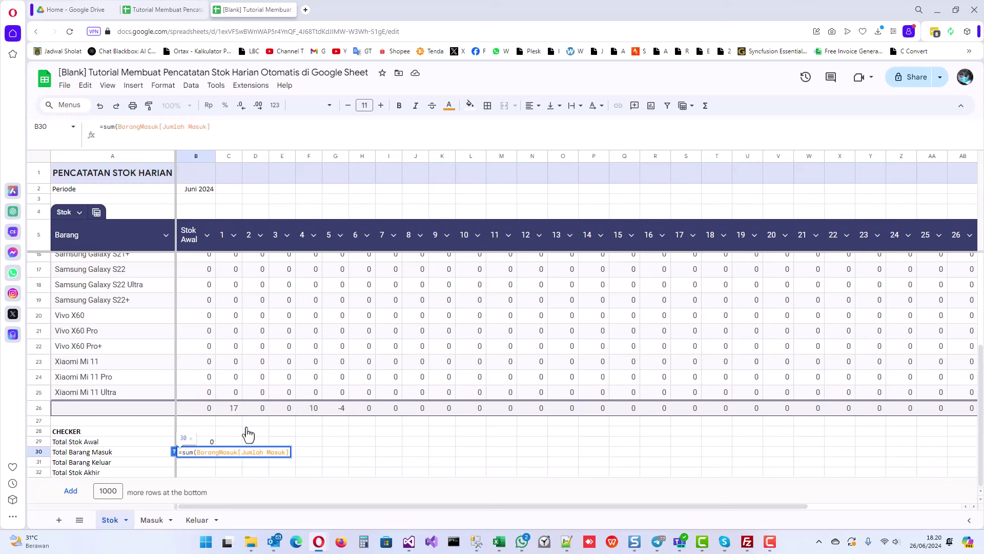
{"action": "type", "text": ")"}
{"action": "key", "text": "Return"}
Step: Calculate Total Barang Keluar in cell B31 with =sum(BarangKeluar[Jumlah Keluar])
{"action": "type", "text": "="}
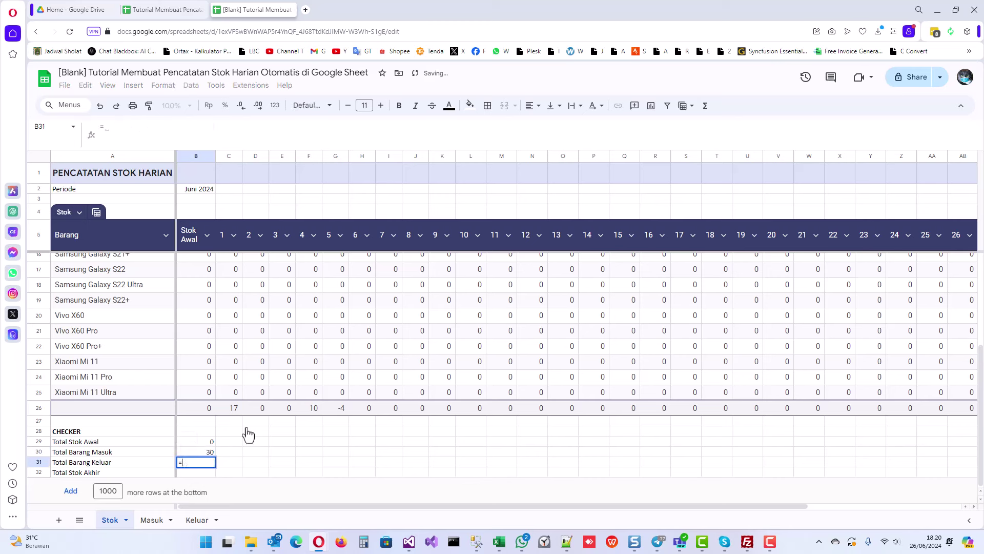
{"action": "type", "text": "sum"}
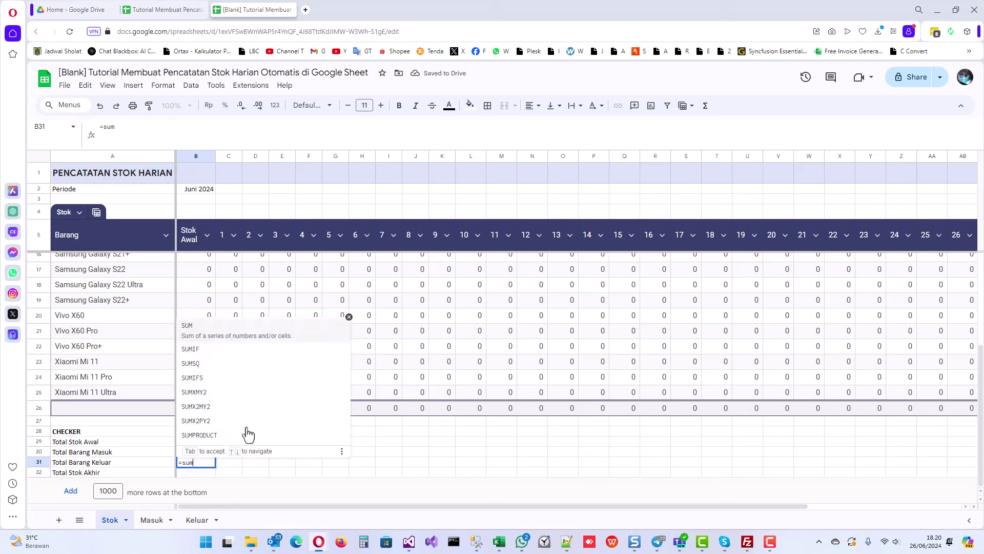
{"action": "type", "text": "(Barang"}
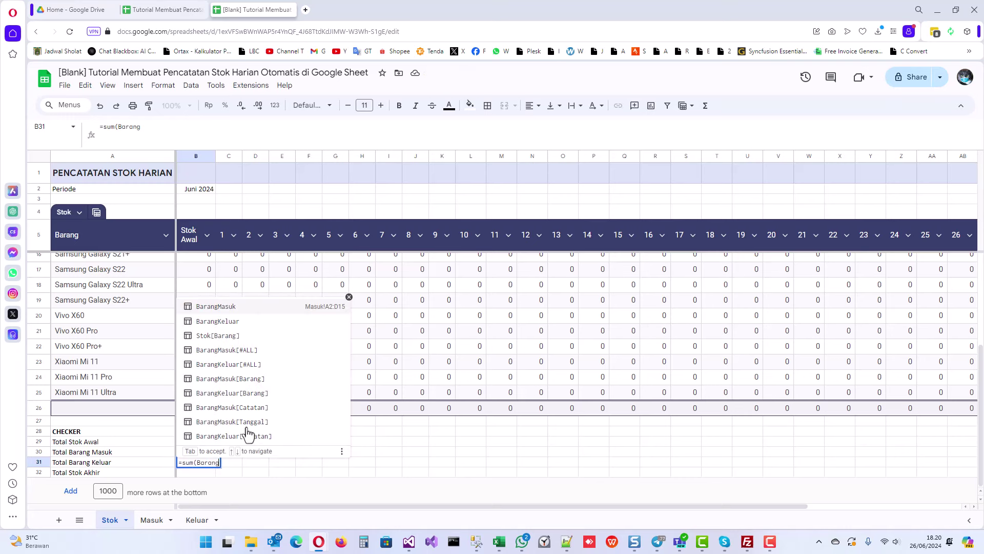
{"action": "type", "text": "Keluar"}
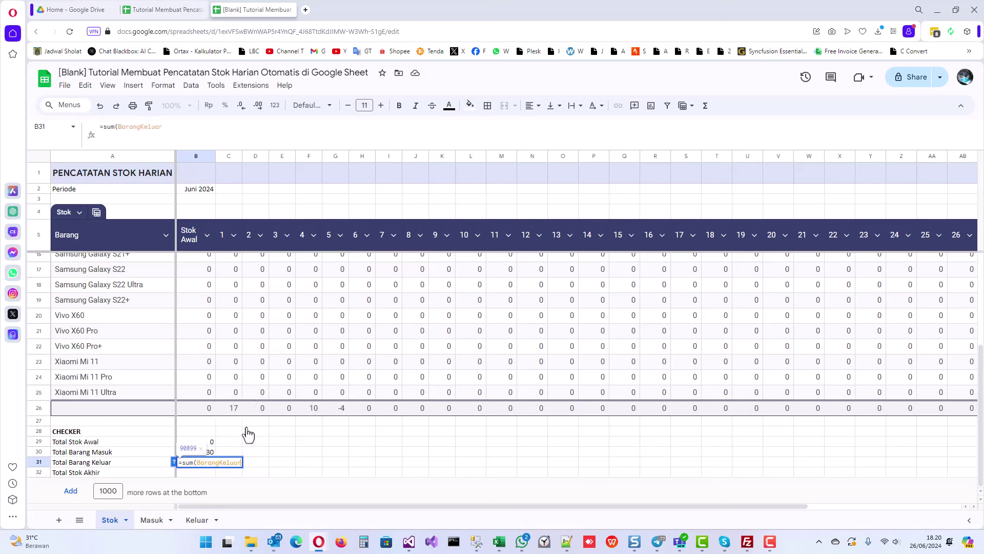
{"action": "type", "text": "[Ju"}
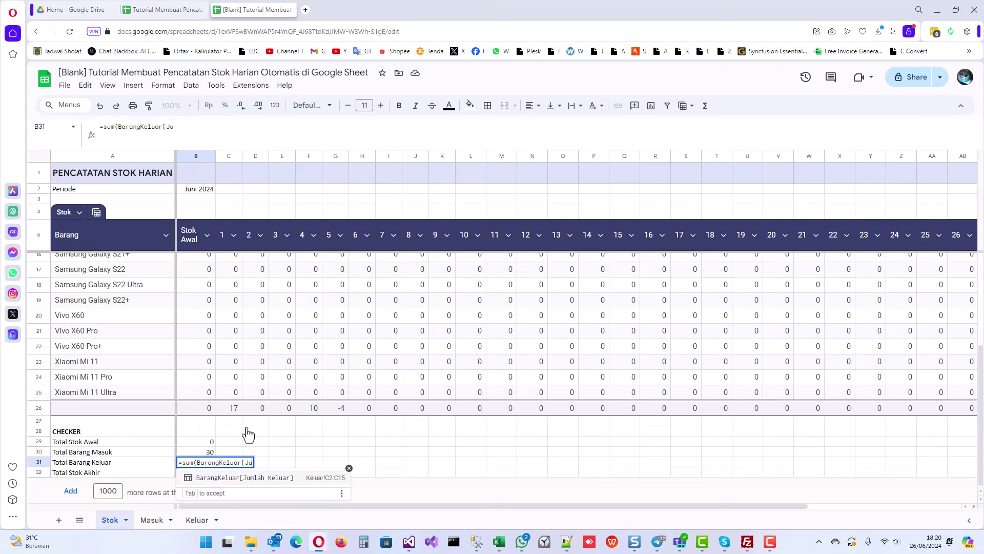
{"action": "type", "text": "mlah Keluar"}
{"action": "key", "text": "Tab"}
{"action": "type", "text": ")"}
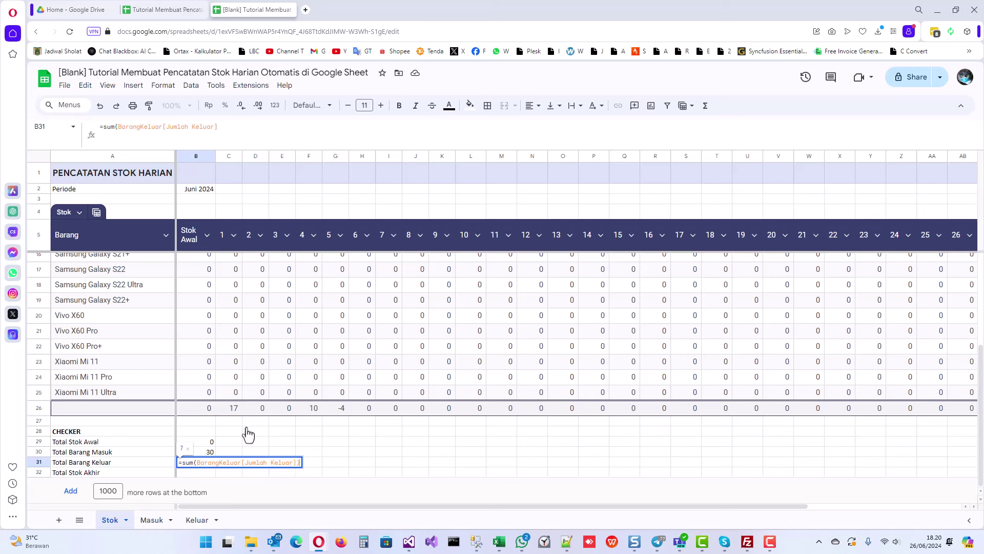
{"action": "key", "text": "Return"}
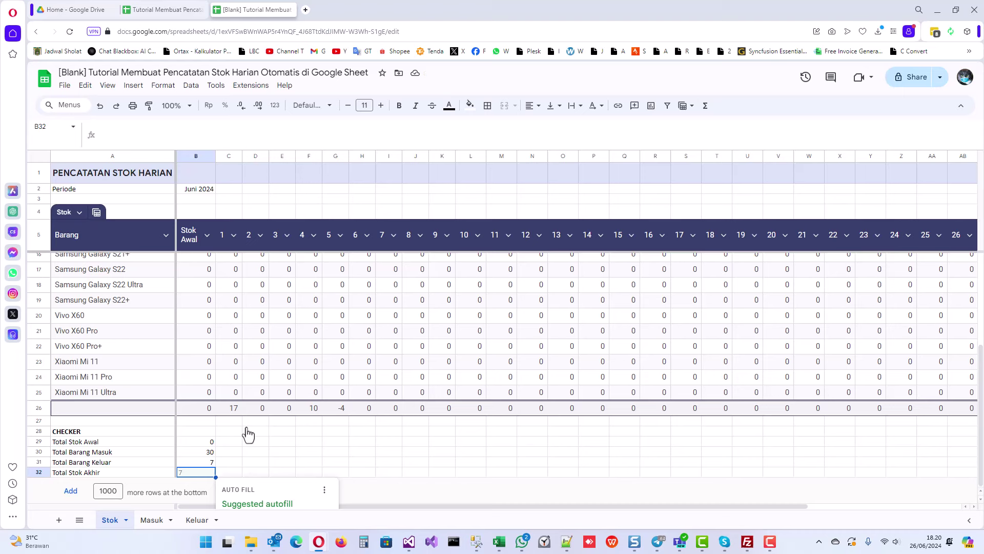
Step: Calculate Total Stok Akhir in cell B32 with =B29+B30-B31 and compare it with the Stok Akhir total in AH26
{"action": "type", "text": "="}
{"action": "left_click", "coordinate": [203, 443]}
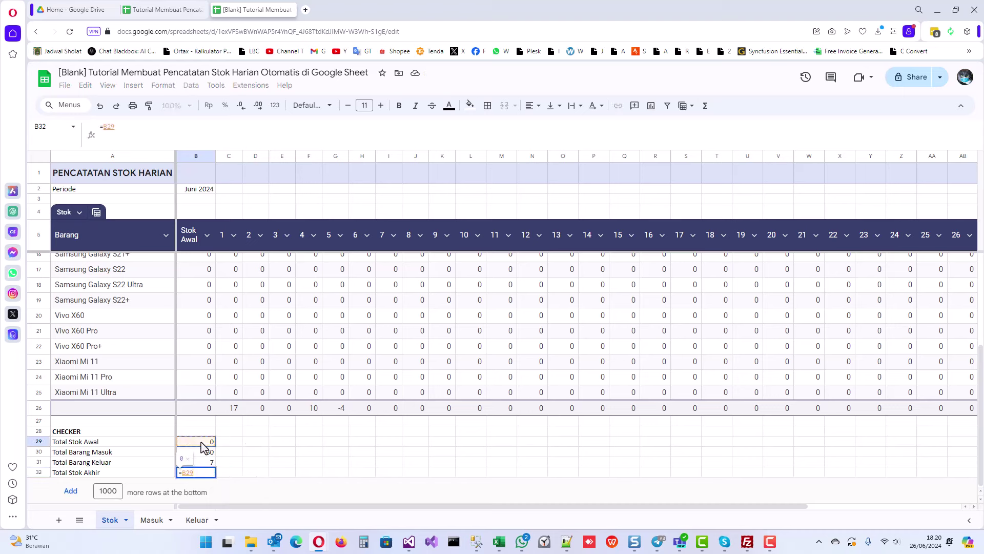
{"action": "type", "text": "+"}
{"action": "left_click", "coordinate": [205, 452]}
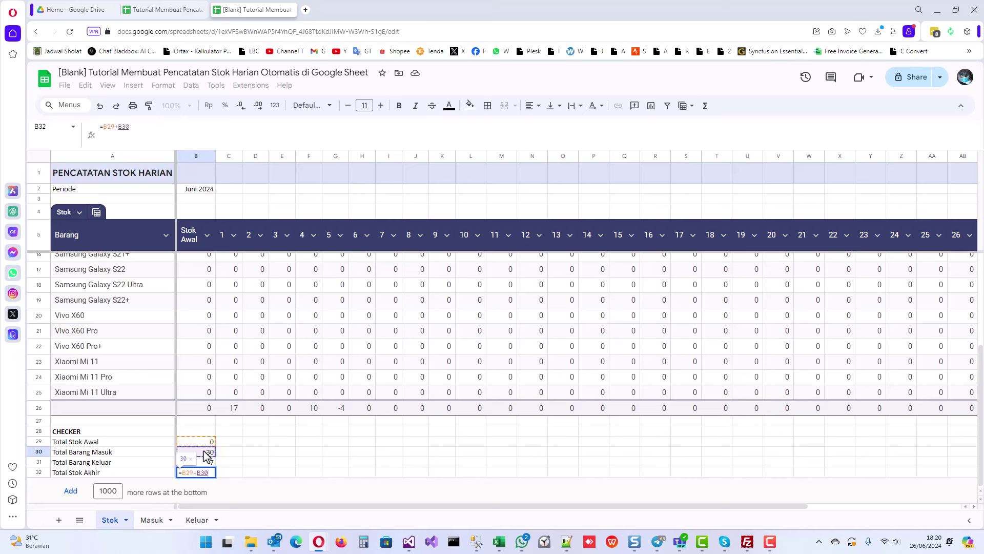
{"action": "type", "text": "-"}
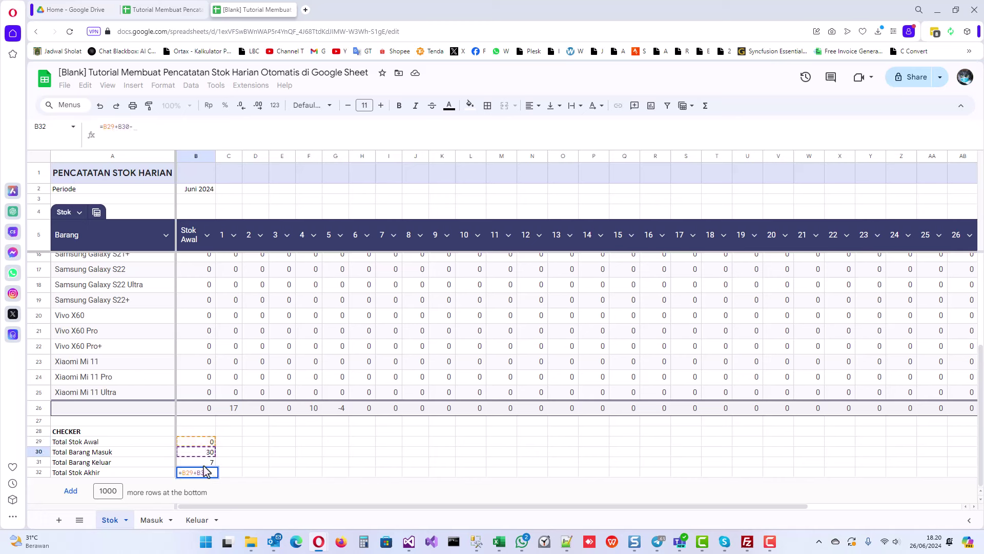
{"action": "left_click", "coordinate": [198, 460]}
{"action": "key", "text": "Return"}
{"action": "left_click", "coordinate": [197, 459]}
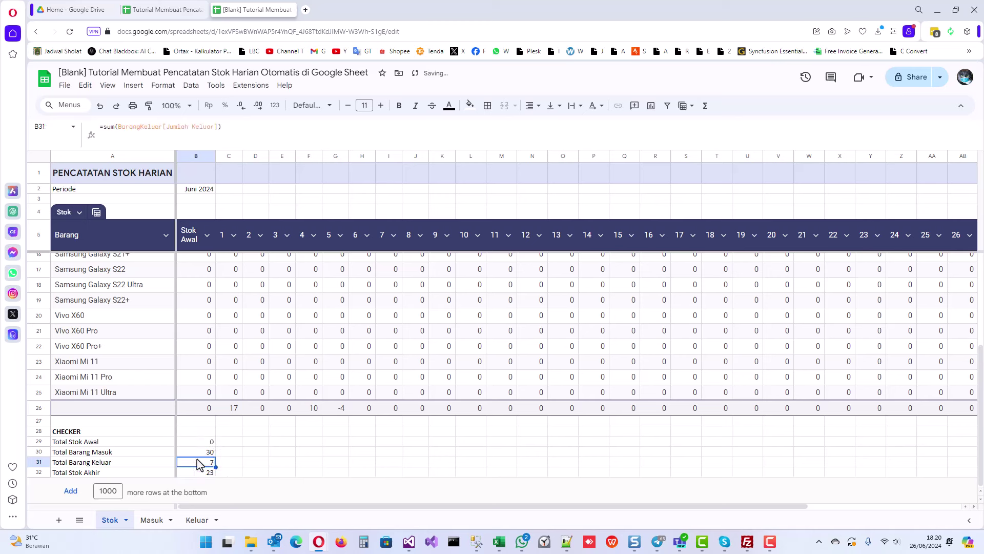
{"action": "left_click", "coordinate": [213, 471]}
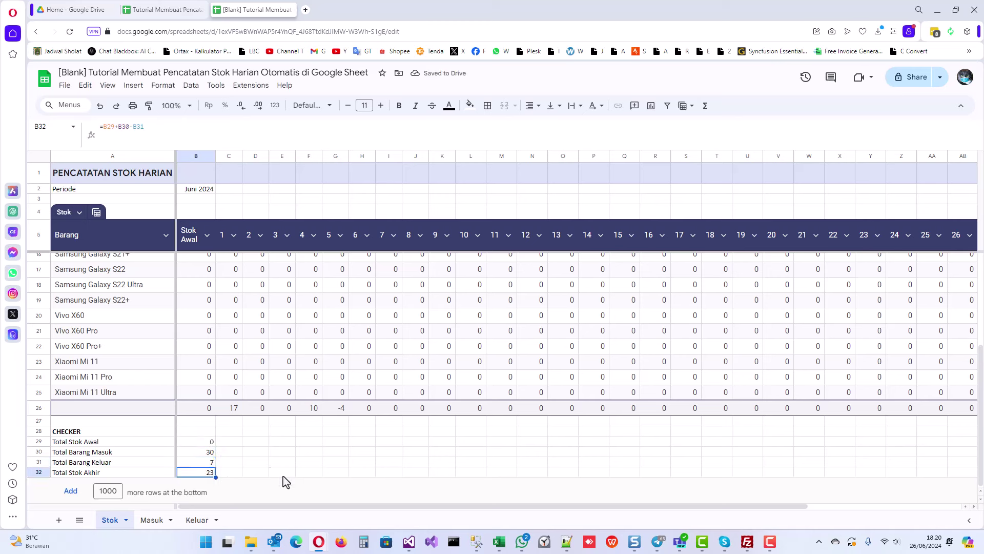
{"action": "left_click_drag", "start_coordinate": [407, 507], "coordinate": [721, 509]}
{"action": "left_click", "coordinate": [956, 409]}
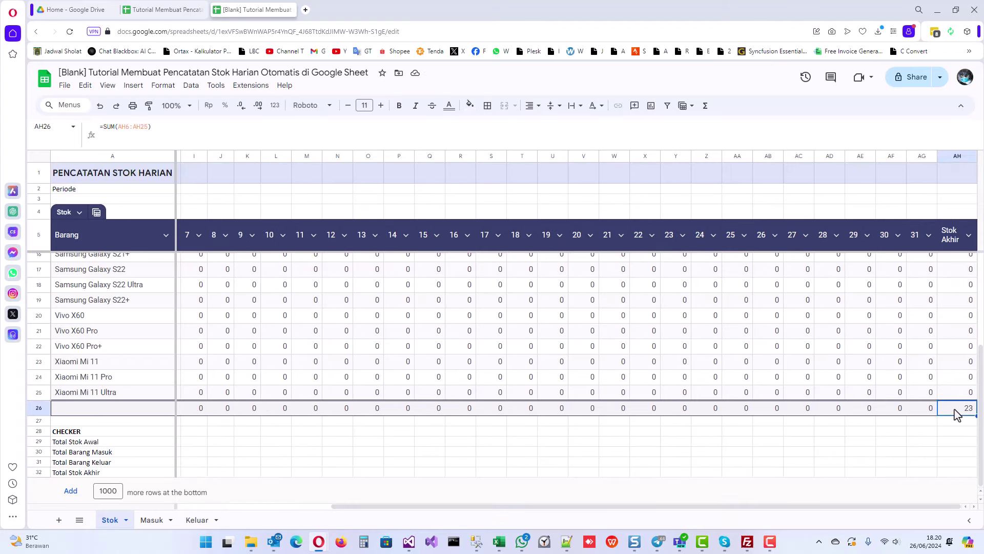
{"action": "left_click", "coordinate": [100, 408]}
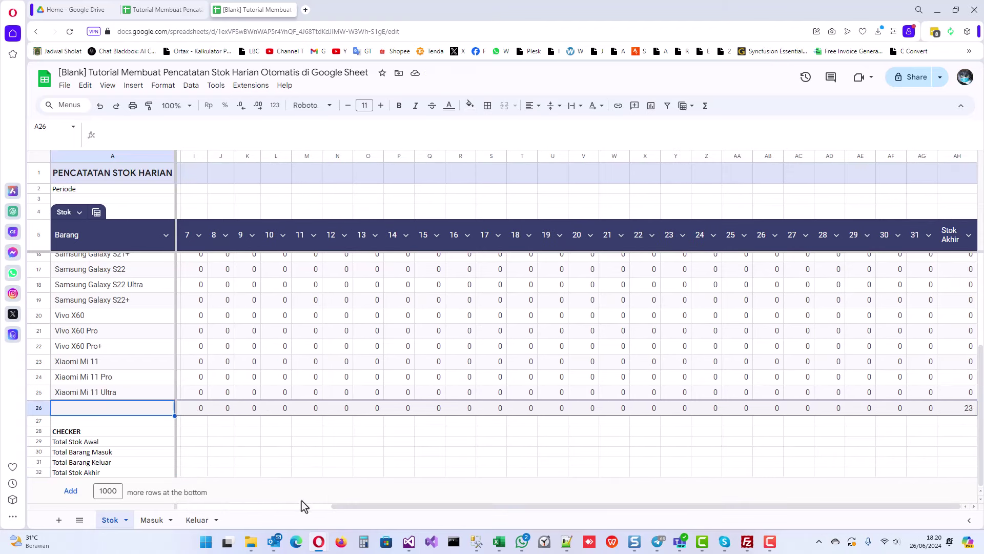
Step: On the Masuk sheet, total the incoming quantities in cell C16 below the table with =sum(BarangMasuk[Jumlah Masuk])
{"action": "left_click", "coordinate": [151, 521]}
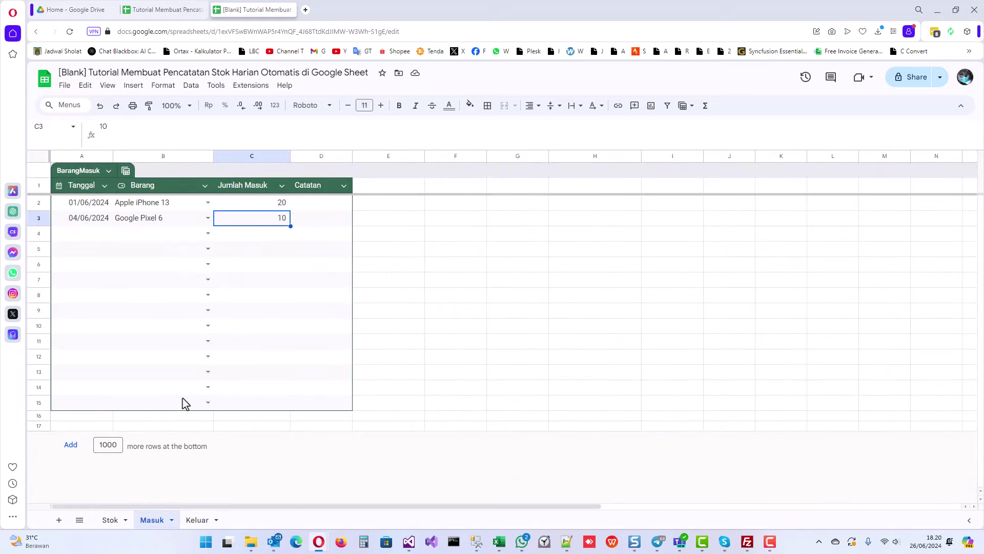
{"action": "left_click", "coordinate": [90, 419]}
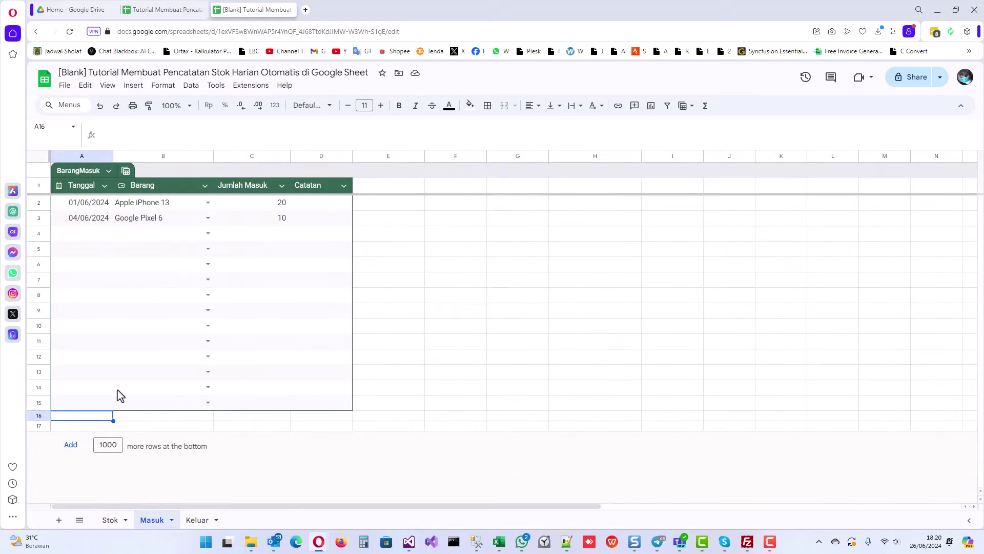
{"action": "left_click", "coordinate": [230, 420]}
{"action": "type", "text": "=sum("}
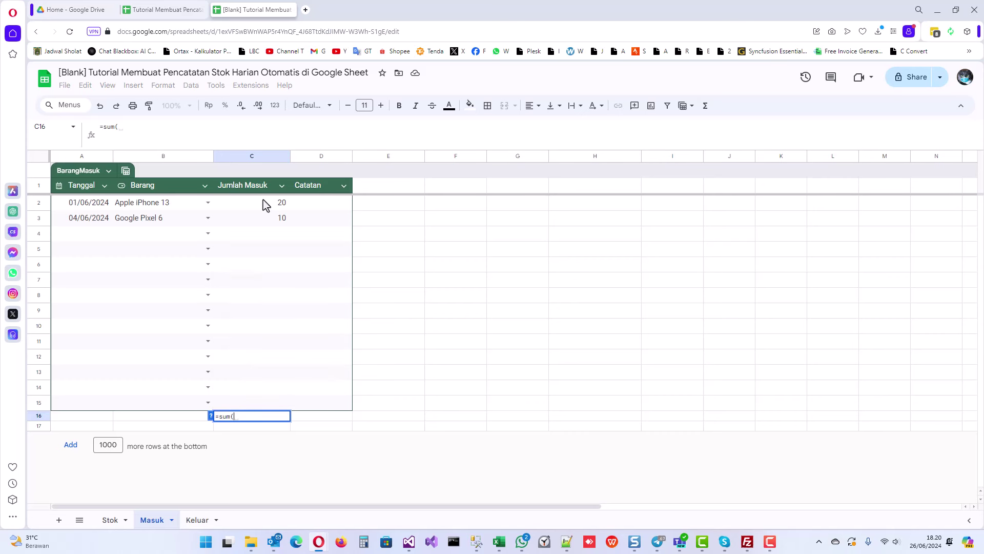
{"action": "type", "text": "Barang"}
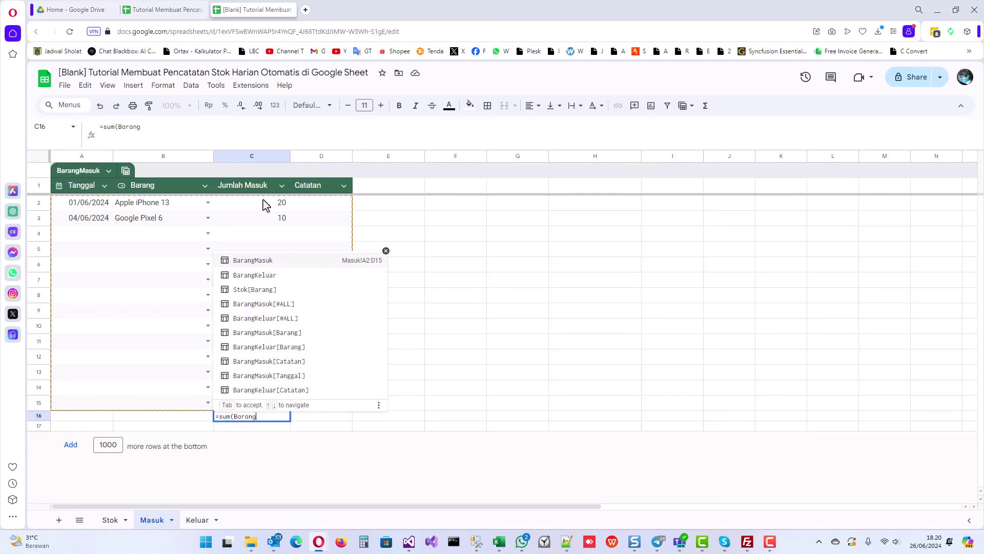
{"action": "type", "text": "Masuk["}
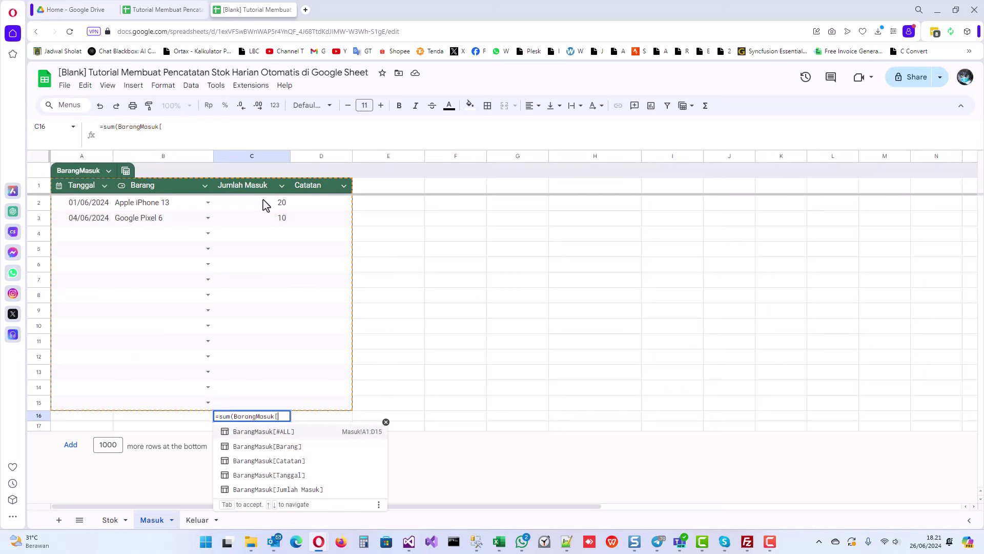
{"action": "type", "text": "Juml"}
{"action": "key", "text": "Tab"}
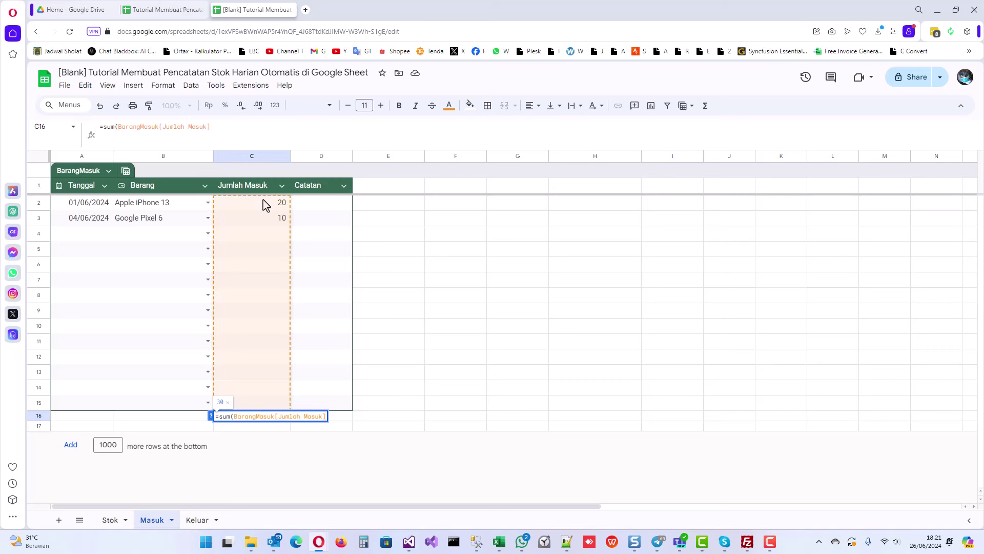
{"action": "key", "text": "Return"}
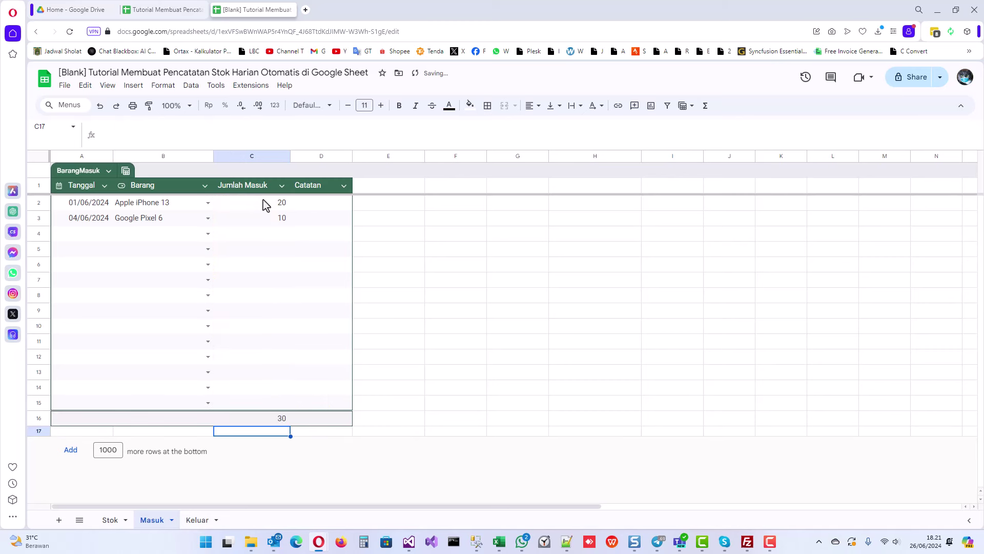
Step: Label the total row of the BarangMasuk table TOTAL in cell B16
{"action": "left_click", "coordinate": [248, 415]}
{"action": "left_click", "coordinate": [152, 423]}
{"action": "type", "text": "TOTAL"}
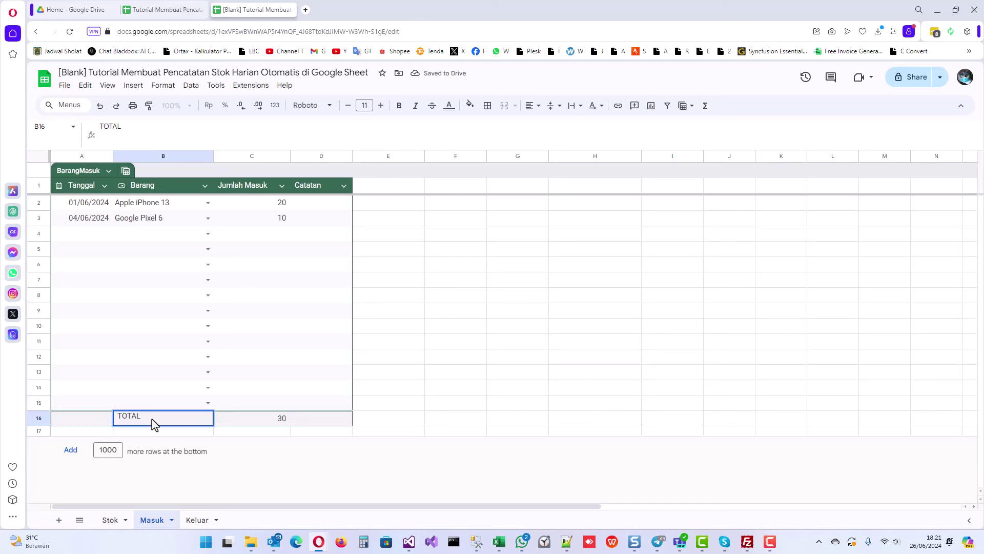
{"action": "key", "text": "Return"}
{"action": "left_click", "coordinate": [152, 423]}
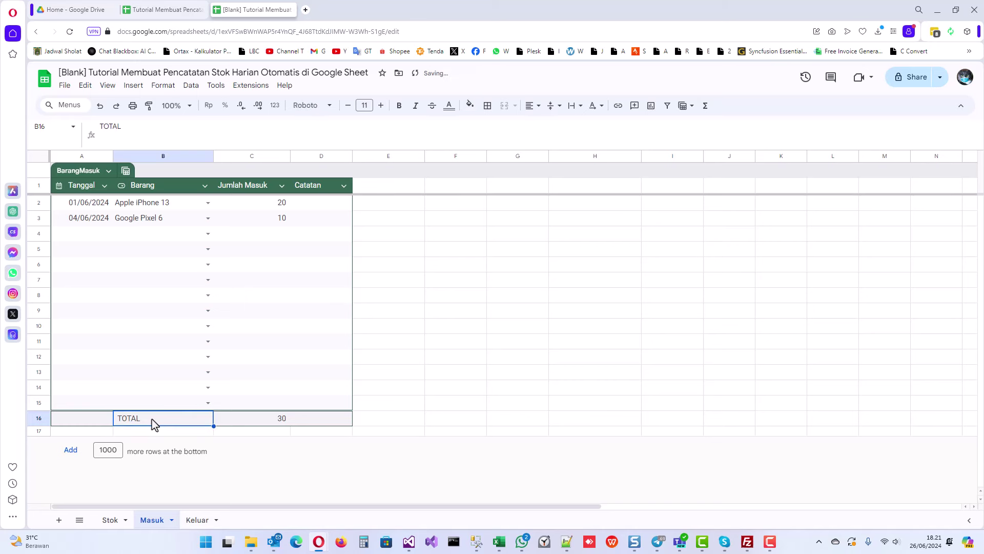
Step: On the Keluar sheet, total the outgoing quantities in cell C16 below the table with =sum(BarangKeluar[Jumlah Keluar])
{"action": "left_click", "coordinate": [198, 520]}
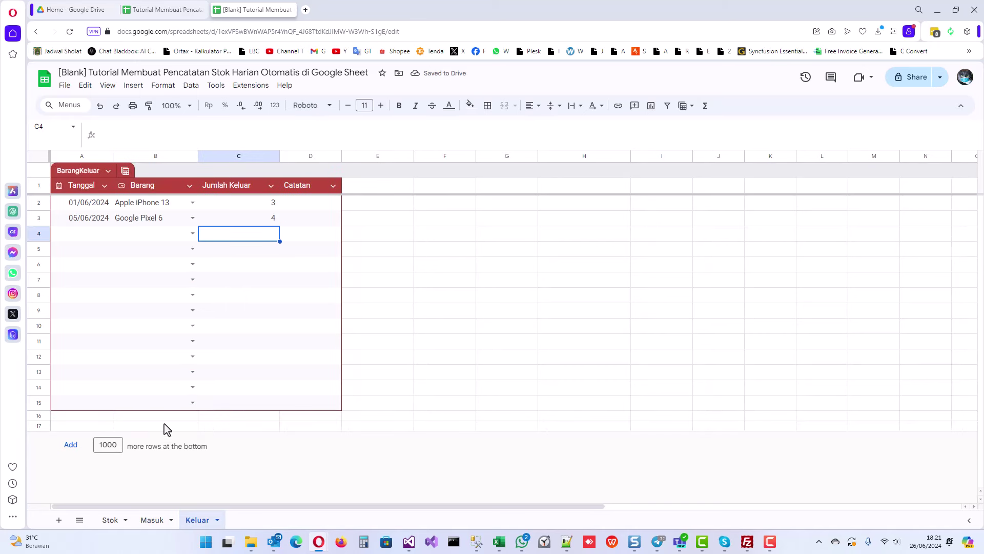
{"action": "left_click", "coordinate": [151, 417]}
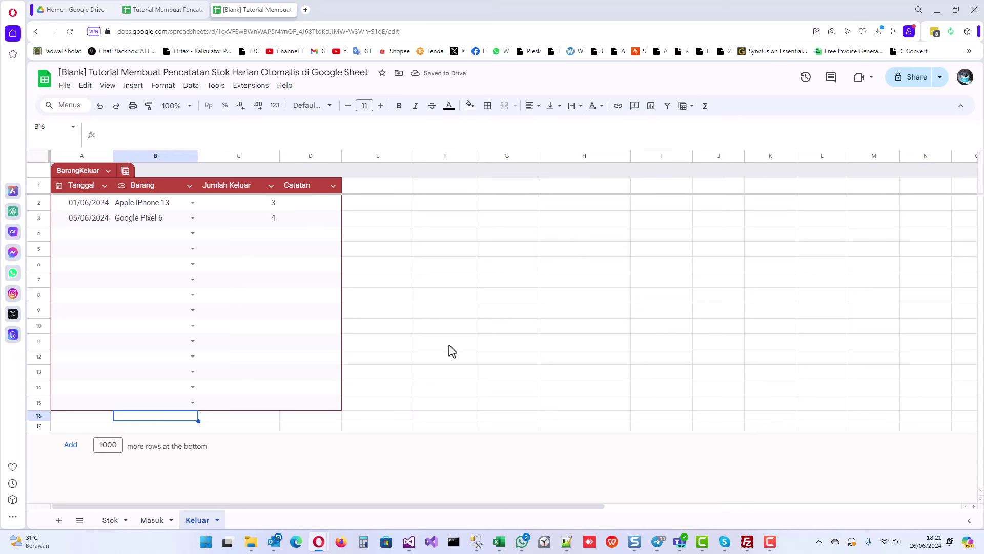
{"action": "key", "text": "Right"}
{"action": "type", "text": "=sum("}
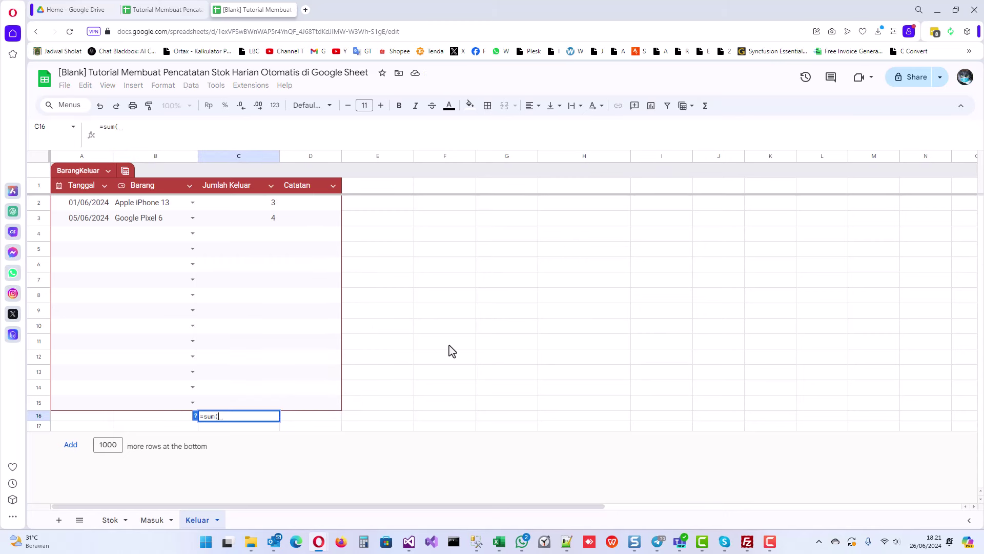
{"action": "type", "text": "Barang"}
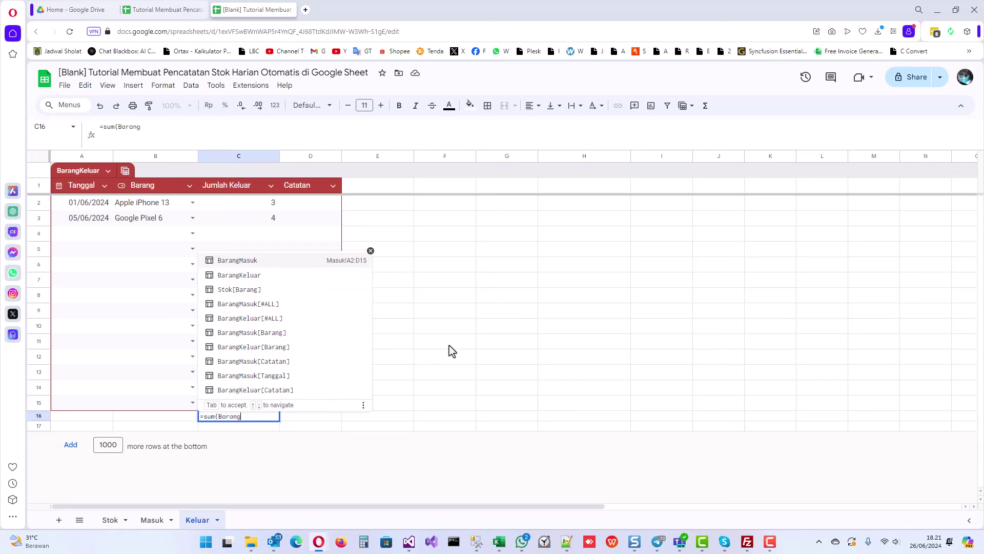
{"action": "type", "text": "kel"}
{"action": "key", "text": "Tab"}
{"action": "type", "text": "["}
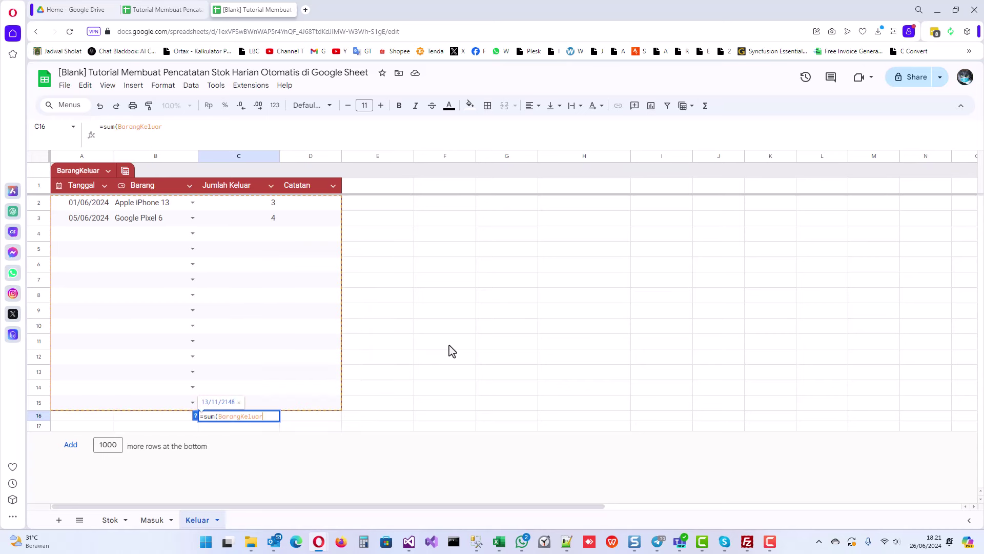
{"action": "key", "text": "Down"}
{"action": "key", "text": "Down"}
{"action": "key", "text": "Down"}
{"action": "key", "text": "Down"}
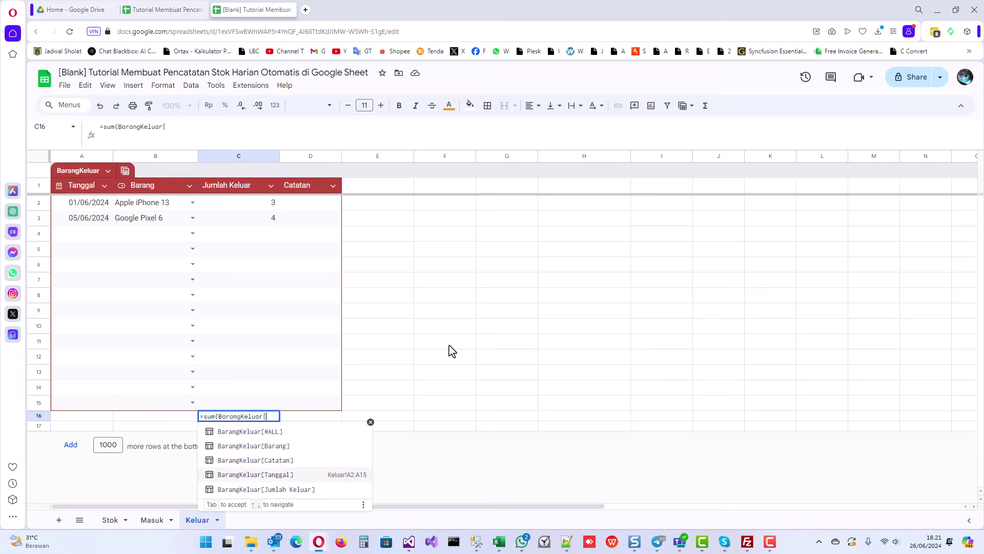
{"action": "key", "text": "Tab"}
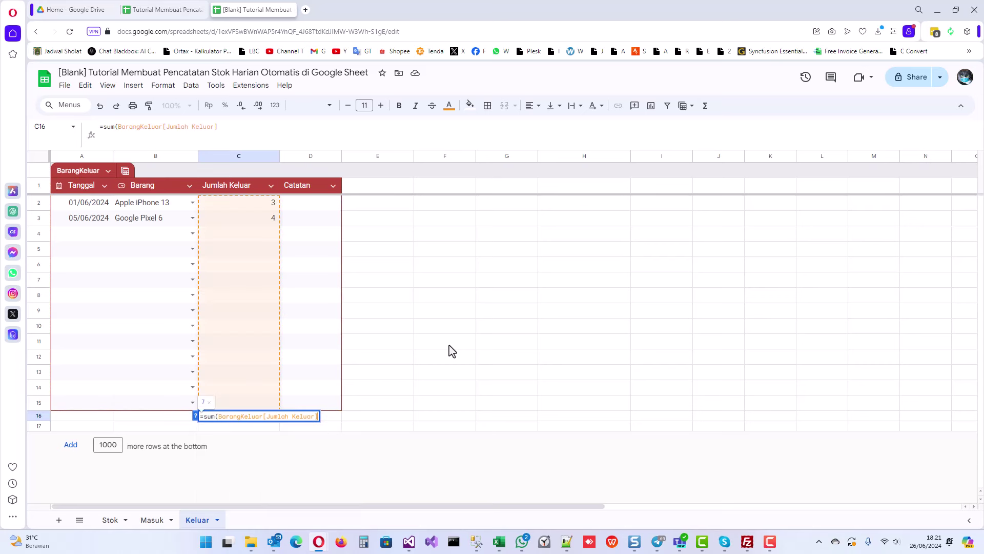
{"action": "key", "text": "Return"}
Step: Label the total row of the BarangKeluar table TOTAL in cell B16
{"action": "key", "text": "Up"}
{"action": "key", "text": "Left"}
{"action": "type", "text": "TOT"}
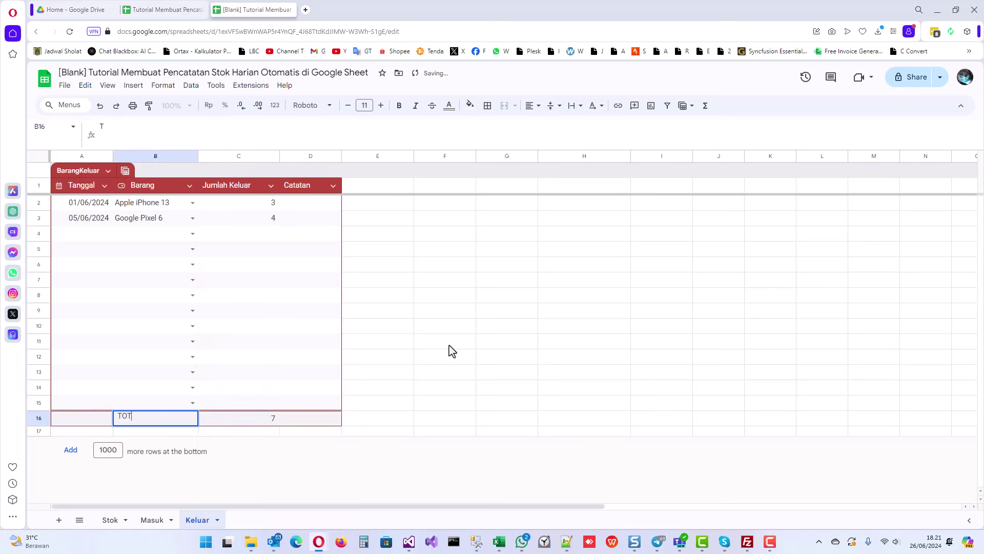
{"action": "type", "text": "AL"}
{"action": "key", "text": "Return"}
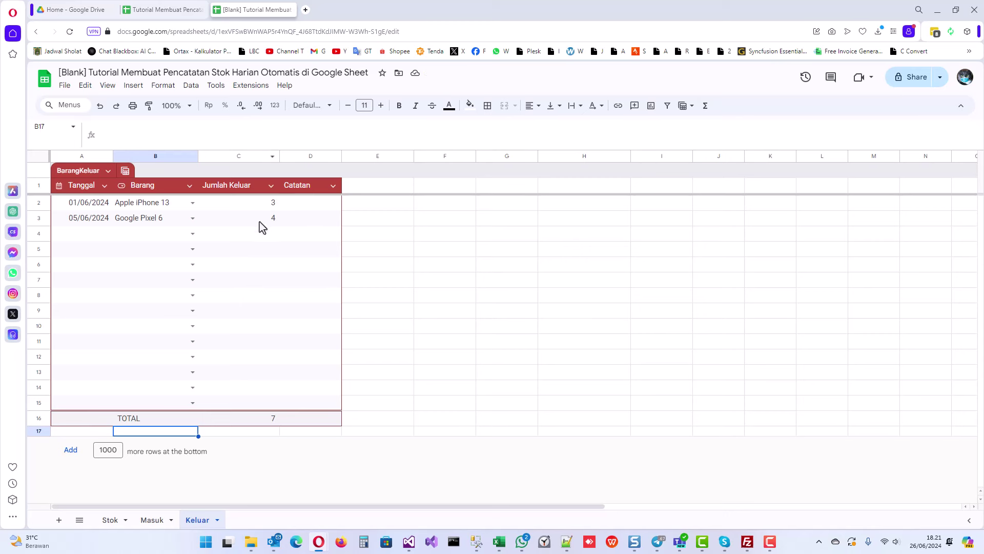
Step: Compare the Keluar and Masuk totals with the CHECKER values in B29:B32 and review the Stok Akhir column on the Stok sheet
{"action": "left_click", "coordinate": [254, 420]}
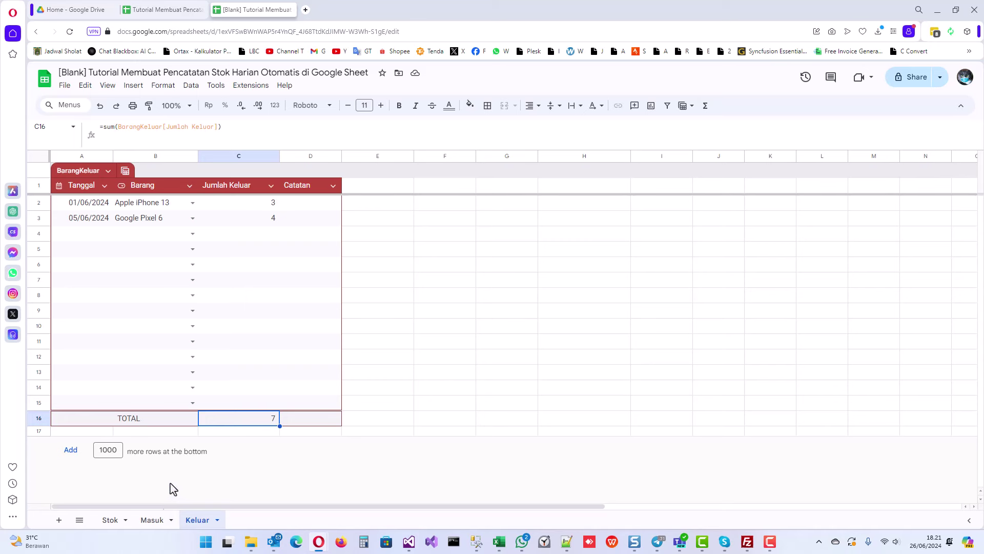
{"action": "left_click", "coordinate": [151, 520]}
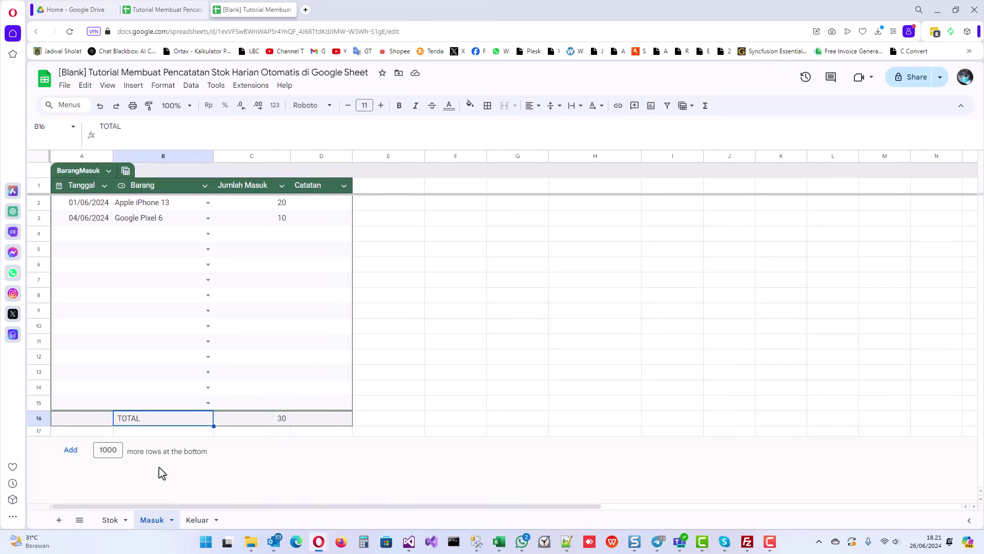
{"action": "left_click", "coordinate": [111, 521]}
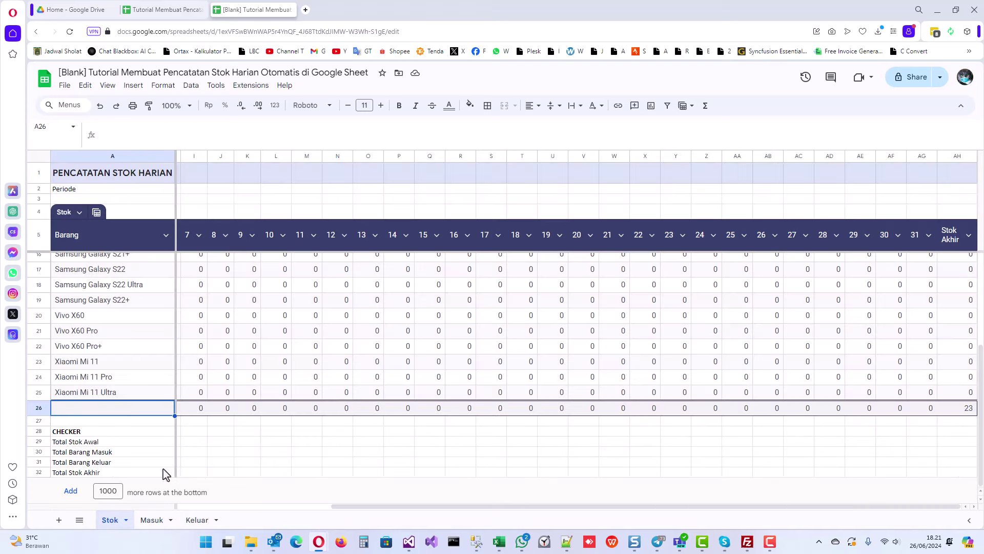
{"action": "left_click", "coordinate": [306, 506]}
{"action": "left_click_drag", "start_coordinate": [210, 442], "coordinate": [210, 472]}
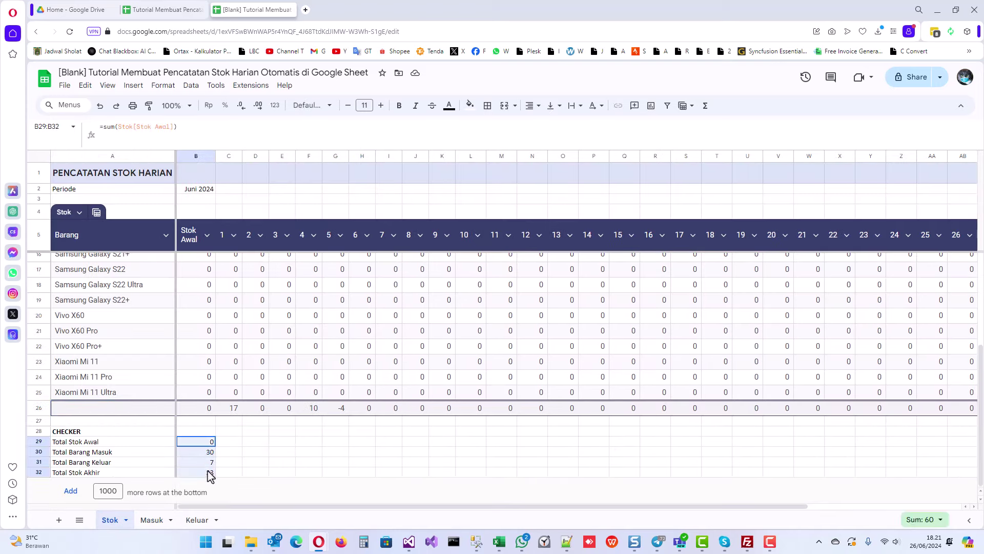
{"action": "left_click", "coordinate": [210, 472]}
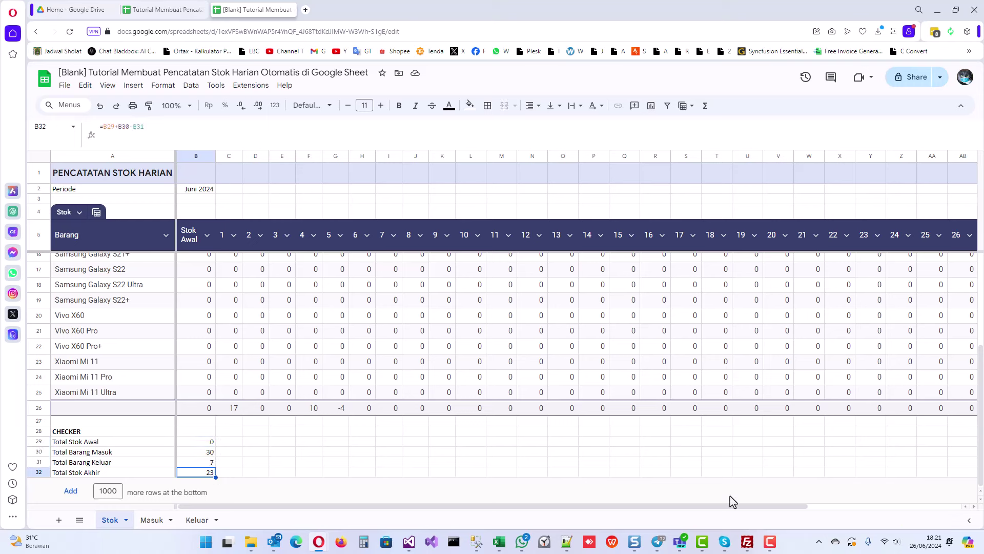
{"action": "left_click_drag", "start_coordinate": [733, 511], "coordinate": [872, 504]}
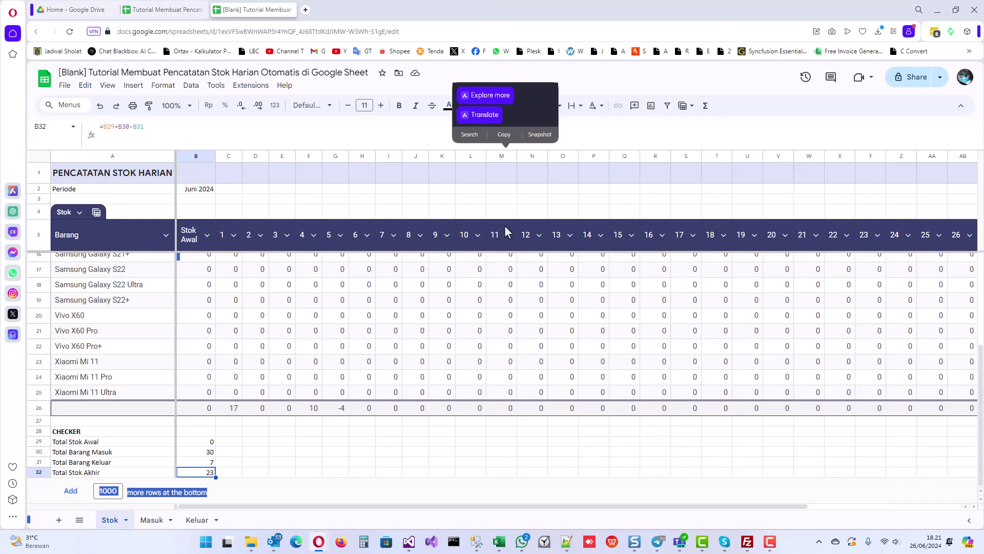
{"action": "left_click", "coordinate": [592, 432]}
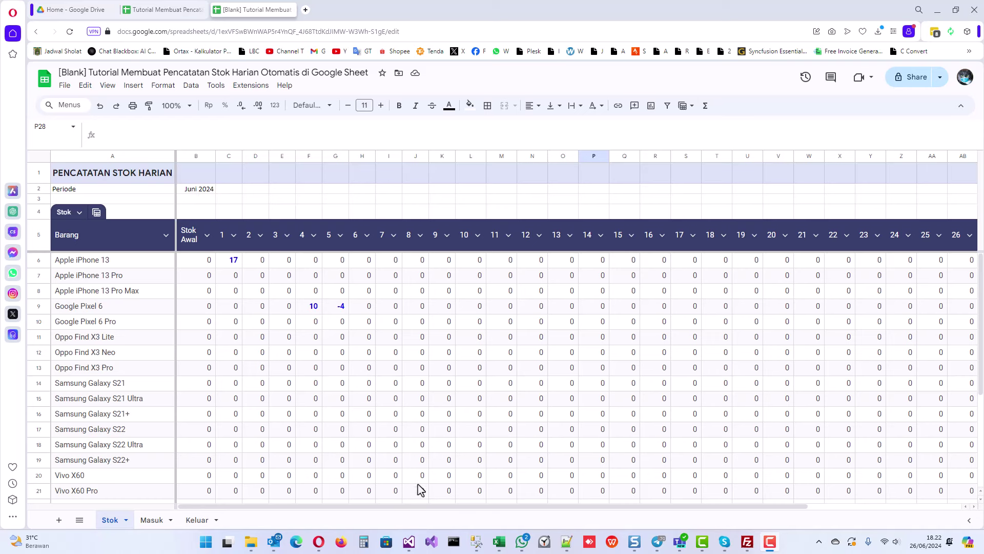
{"action": "left_click_drag", "start_coordinate": [417, 506], "coordinate": [592, 506]}
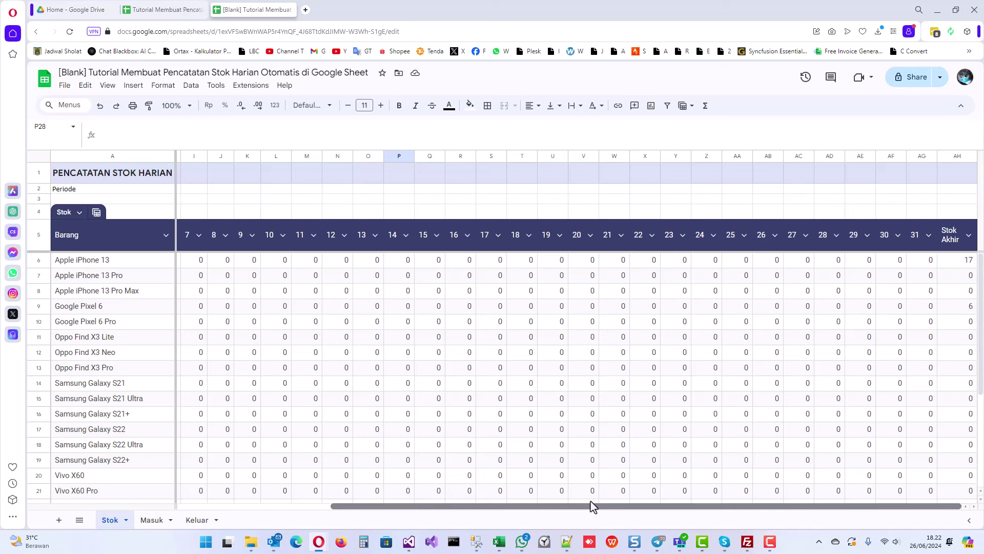
{"action": "left_click", "coordinate": [281, 506]}
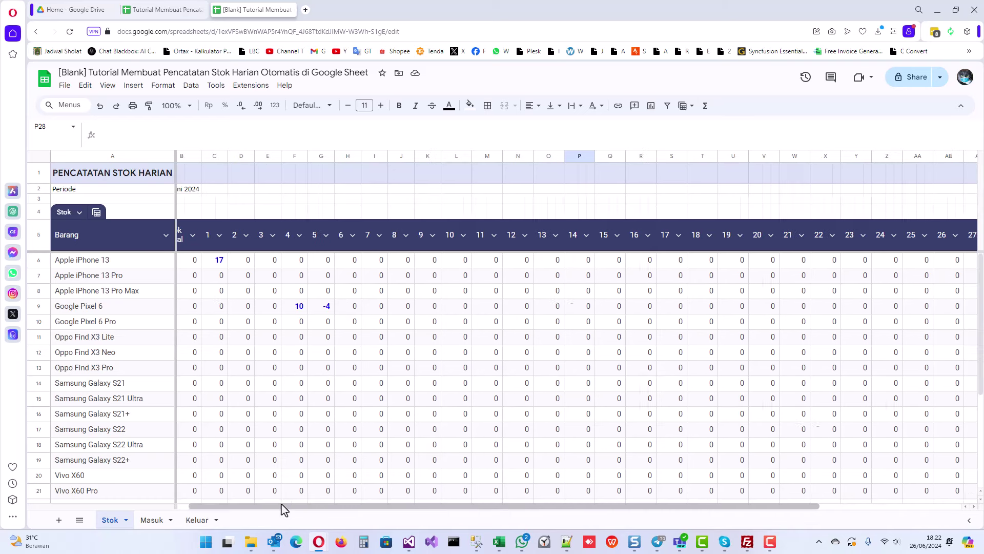
Step: Rename the spreadsheet file as Stok 2024 Juni
{"action": "left_click", "coordinate": [210, 72]}
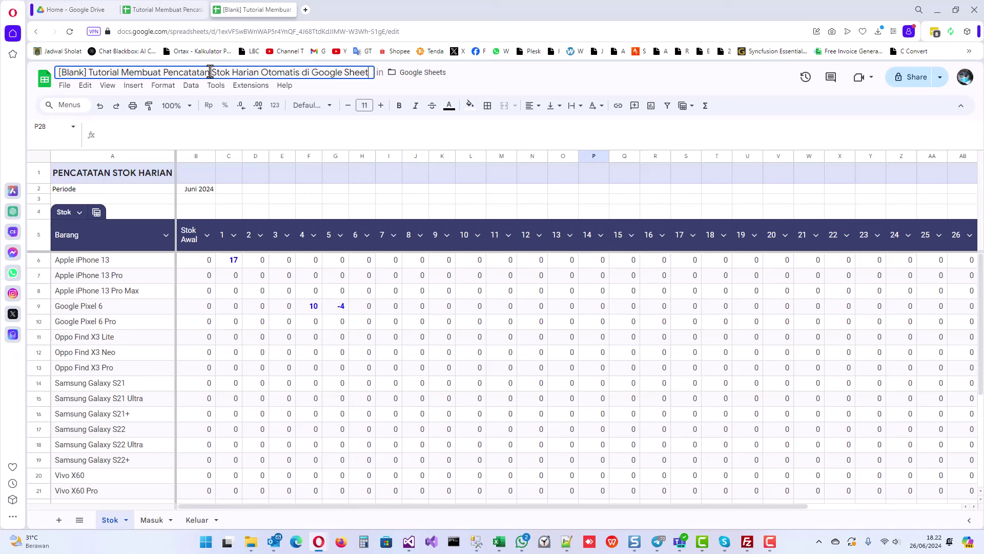
{"action": "key", "text": "ctrl+a"}
{"action": "key", "text": "shift+Left"}
{"action": "key", "text": "shift+Left"}
{"action": "key", "text": "Left"}
{"action": "key", "text": "ctrl+shift+Right"}
{"action": "key", "text": "ctrl+shift+Right"}
{"action": "key", "text": "ctrl+shift+Right"}
{"action": "key", "text": "ctrl+shift+Right"}
{"action": "key", "text": "ctrl+shift+Right"}
{"action": "key", "text": "ctrl+shift+Left"}
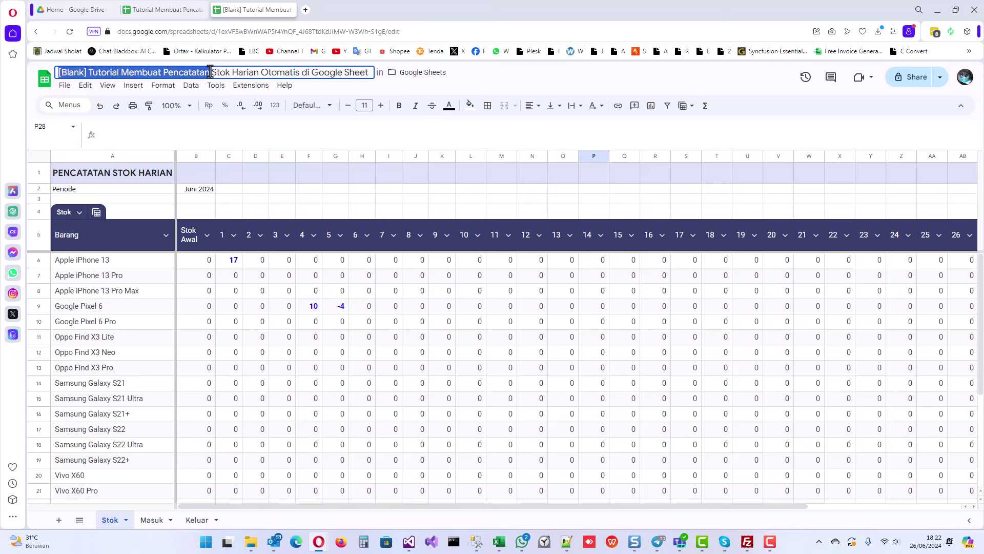
{"action": "key", "text": "BackSpace"}
{"action": "key", "text": "shift+End"}
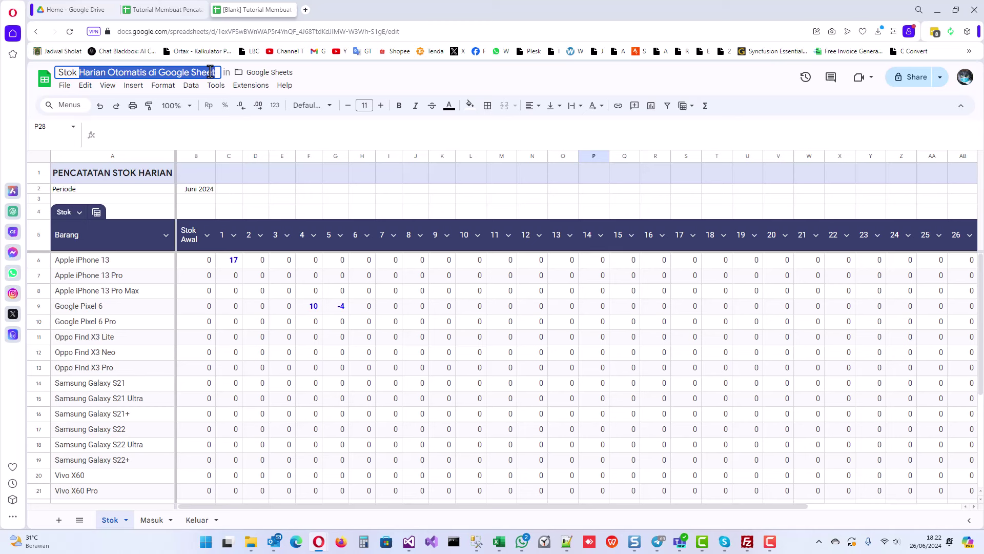
{"action": "type", "text": "2024 Juni"}
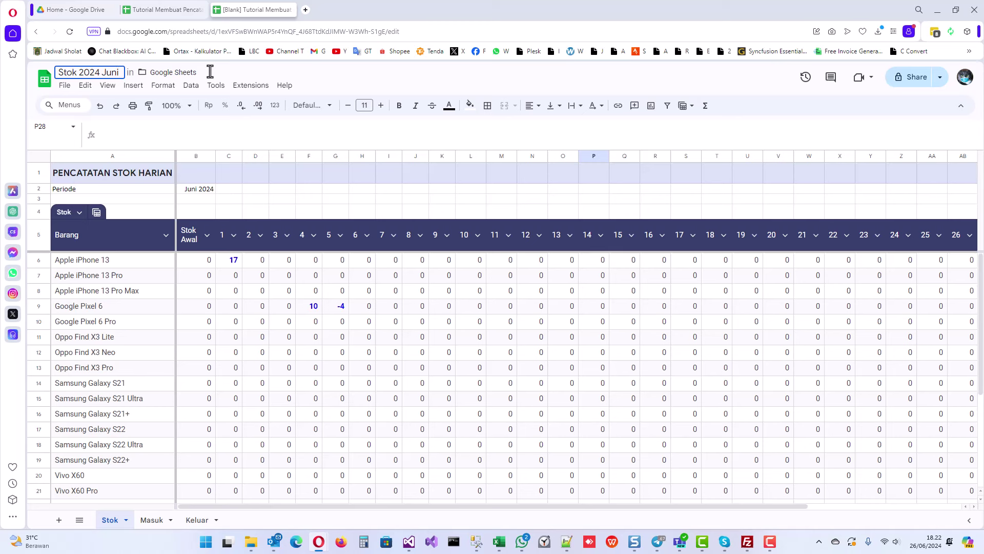
{"action": "key", "text": "Return"}
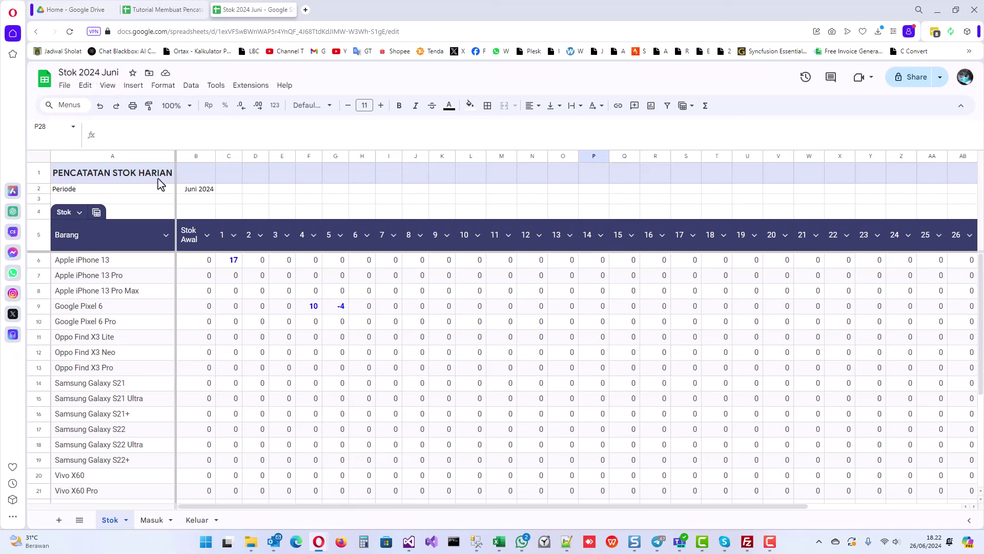
Step: Make a copy of the spreadsheet named Stok 2024 Juli in the Google Sheets folder
{"action": "left_click", "coordinate": [65, 90]}
{"action": "mouse_move", "coordinate": [103, 219]}
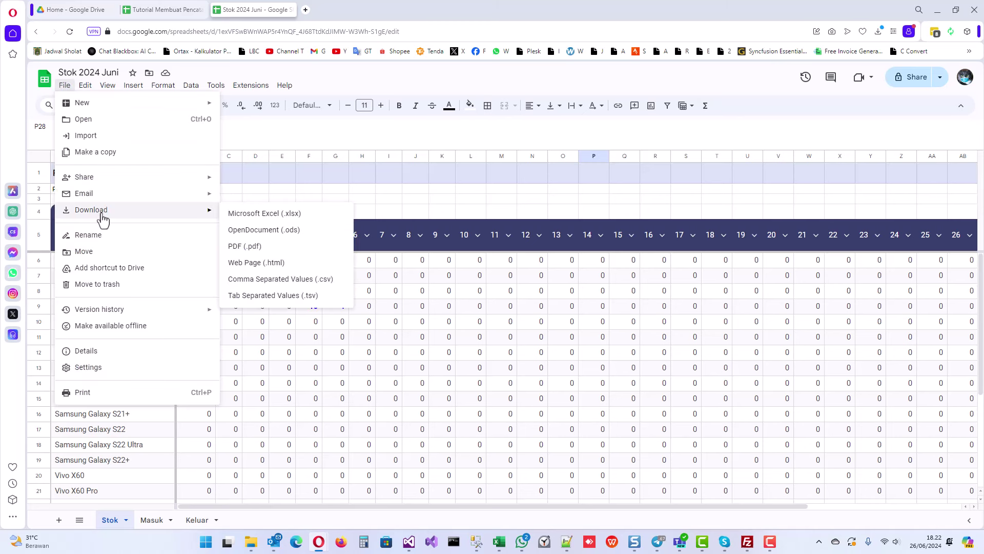
{"action": "left_click", "coordinate": [106, 153]}
{"action": "left_click", "coordinate": [444, 240]}
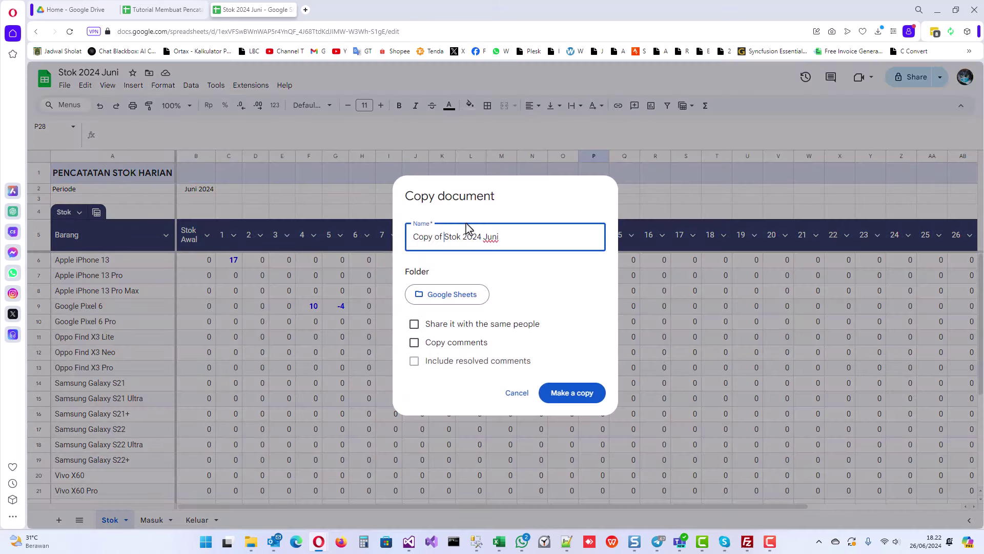
{"action": "key", "text": "BackSpace"}
{"action": "key", "text": "BackSpace"}
{"action": "key", "text": "BackSpace"}
{"action": "key", "text": "BackSpace"}
{"action": "key", "text": "BackSpace"}
{"action": "key", "text": "BackSpace"}
{"action": "key", "text": "BackSpace"}
{"action": "key", "text": "BackSpace"}
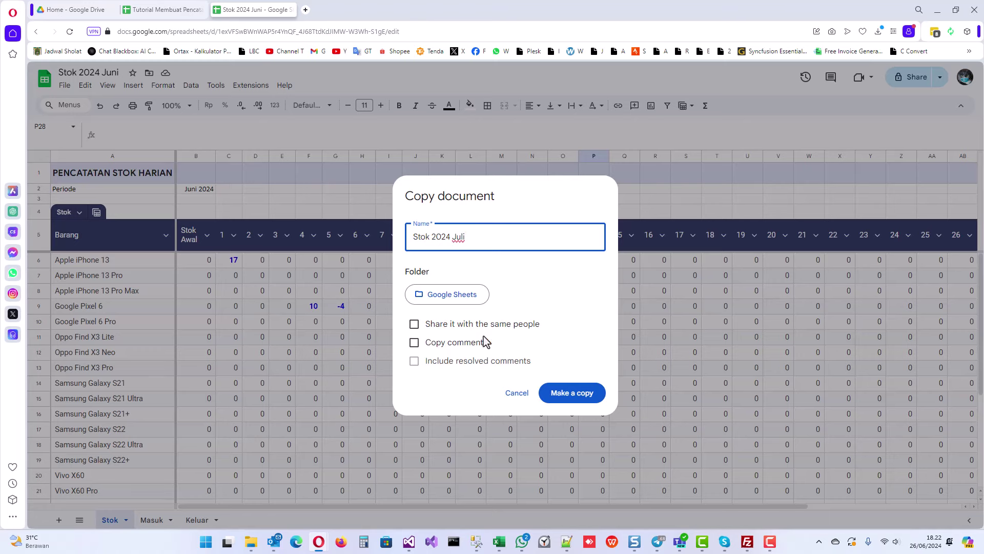
{"action": "left_click", "coordinate": [570, 398]}
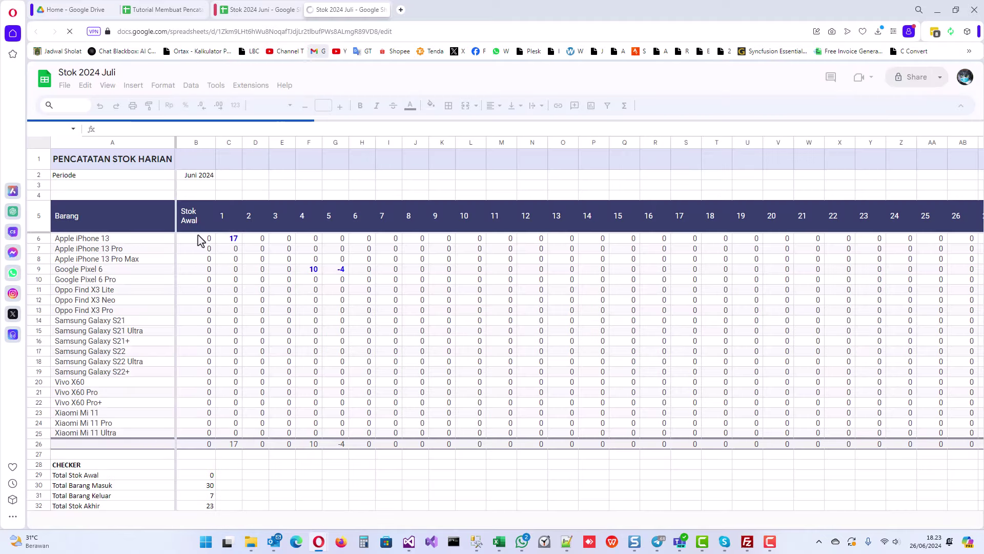
{"action": "left_click", "coordinate": [202, 174]}
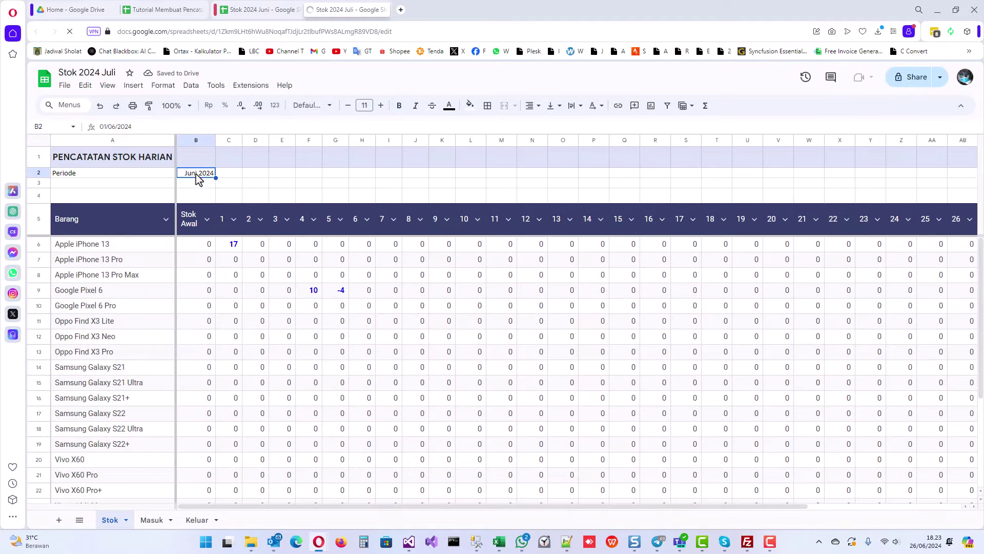
{"action": "left_click", "coordinate": [152, 521]}
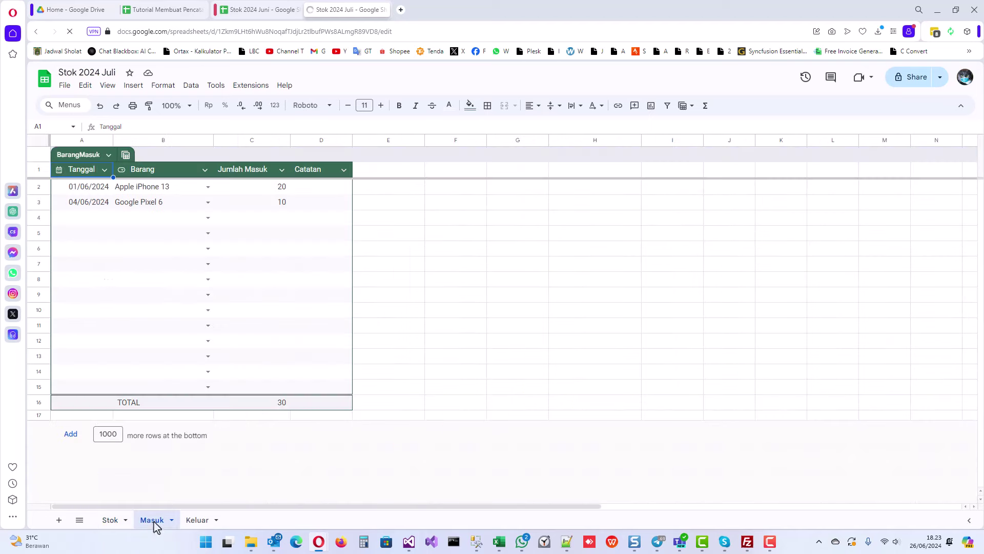
{"action": "left_click_drag", "start_coordinate": [86, 191], "coordinate": [246, 208]}
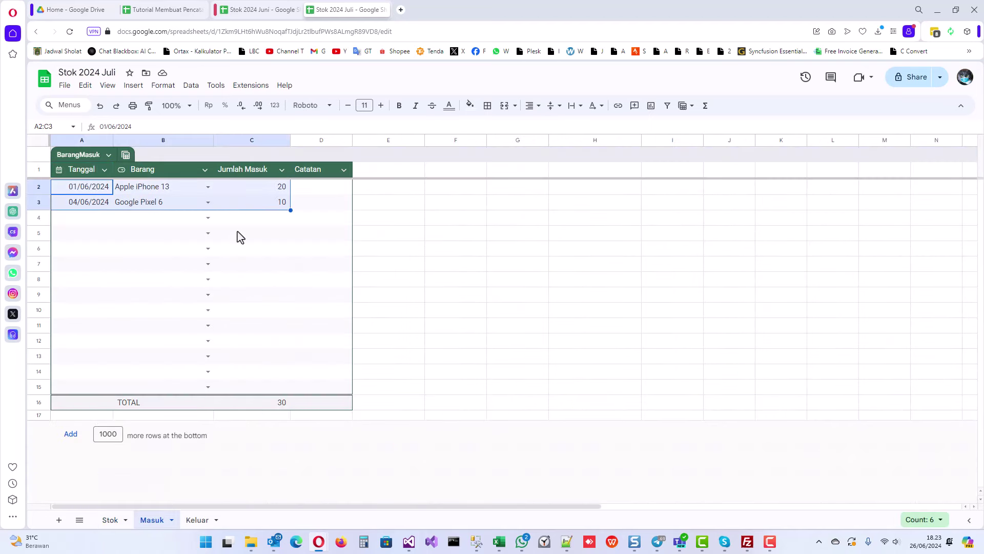
{"action": "key", "text": "Delete"}
{"action": "key", "text": "ctrl+z"}
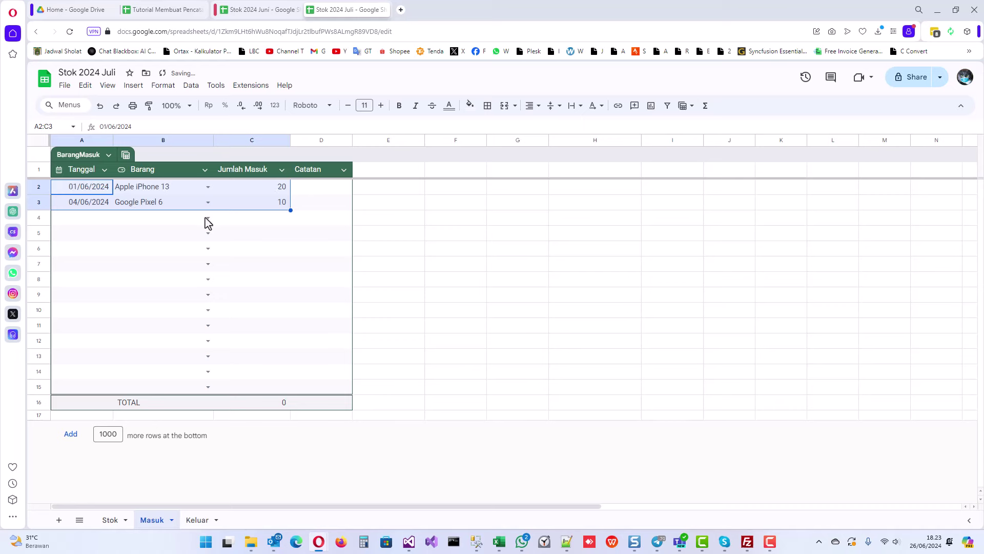
Step: Copy the Stok Akhir values of all items, AH6:AH25, on the Stok sheet
{"action": "left_click", "coordinate": [110, 520]}
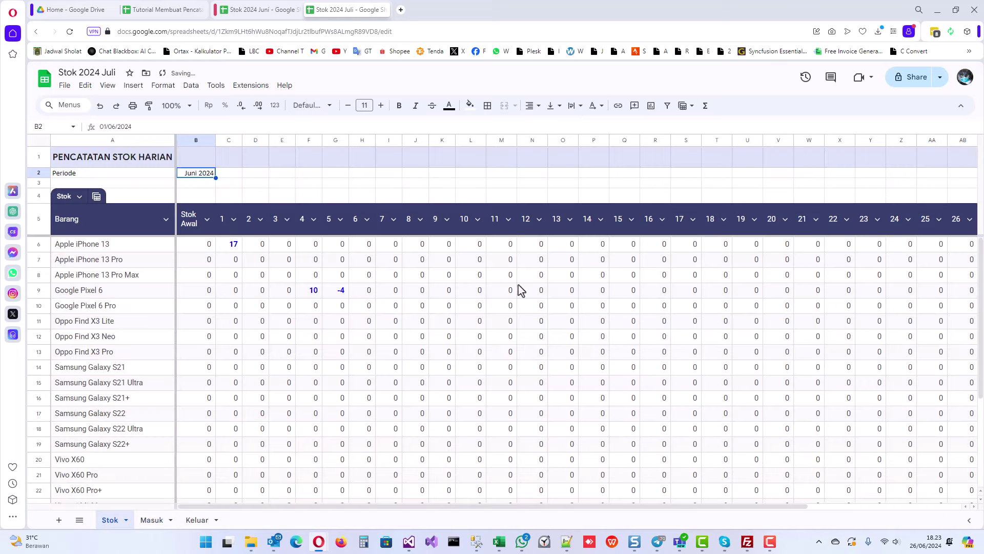
{"action": "left_click", "coordinate": [539, 250]}
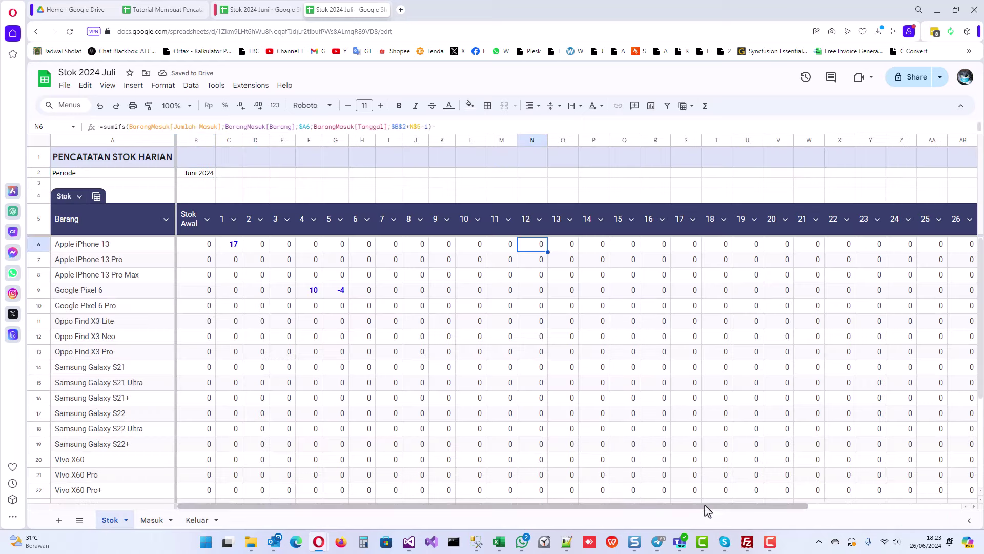
{"action": "left_click_drag", "start_coordinate": [706, 506], "coordinate": [928, 521]}
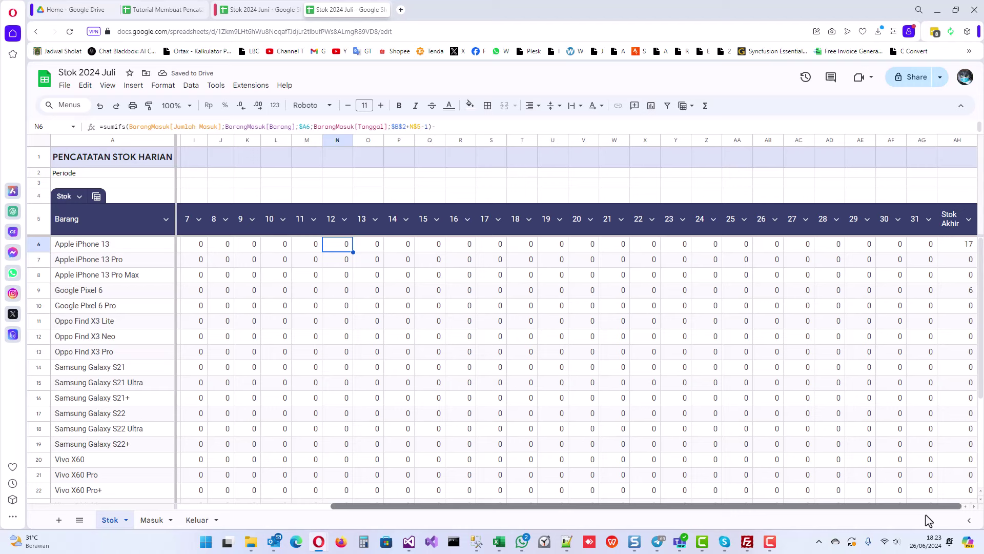
{"action": "left_click", "coordinate": [958, 246]}
{"action": "scroll", "coordinate": [938, 369], "scroll_direction": "down", "scroll_amount": 5}
{"action": "left_click", "coordinate": [964, 402], "text": "shift"}
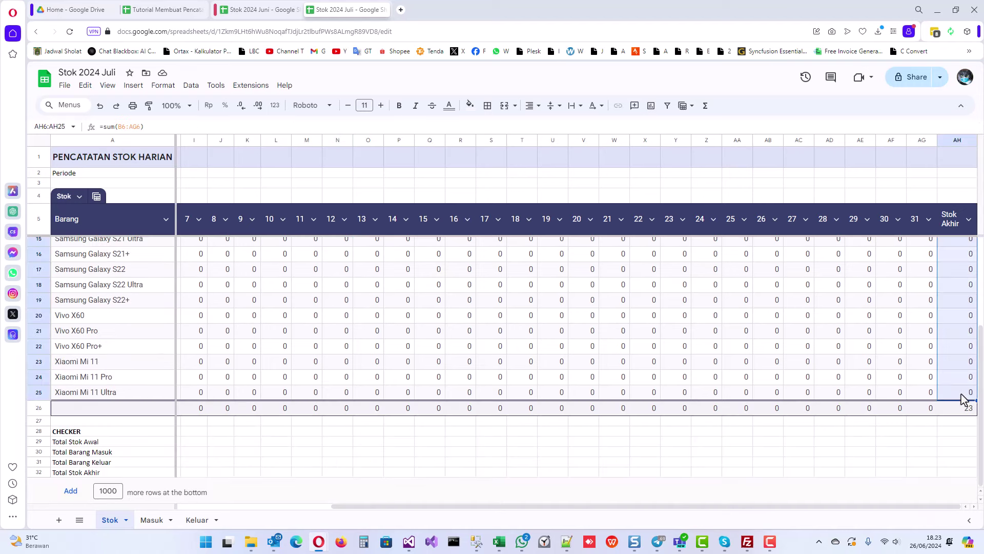
{"action": "scroll", "coordinate": [964, 399], "scroll_direction": "up", "scroll_amount": 2}
{"action": "key", "text": "ctrl+c"}
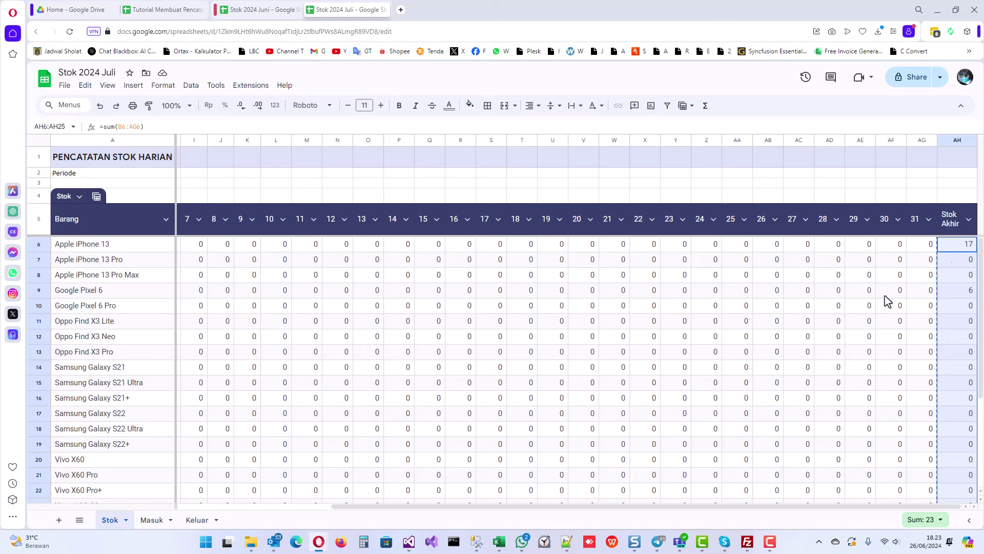
Step: Paste the copied closing stock as values only into the Stok Awal column, starting at B6
{"action": "left_click", "coordinate": [195, 507]}
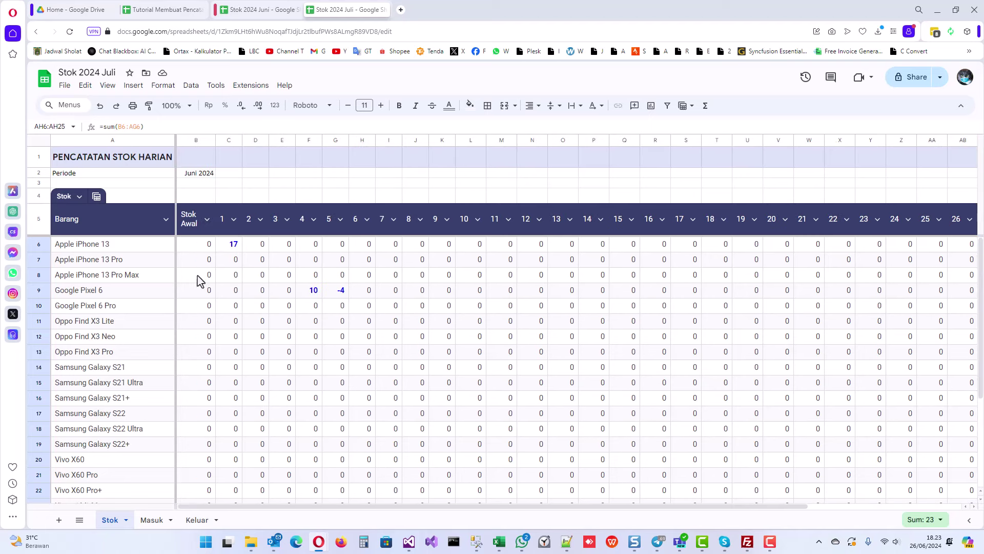
{"action": "right_click", "coordinate": [197, 248]}
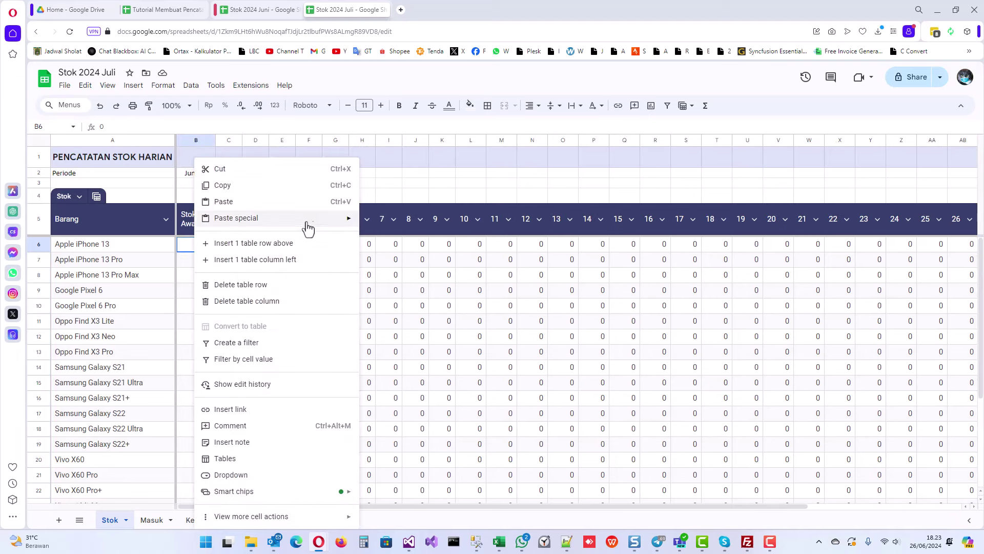
{"action": "mouse_move", "coordinate": [346, 228]}
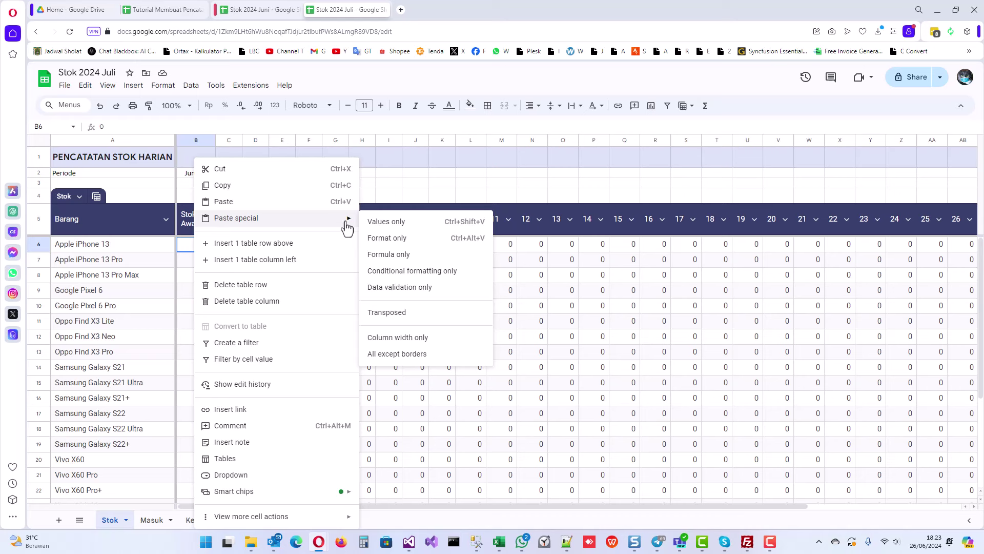
{"action": "left_click", "coordinate": [403, 225]}
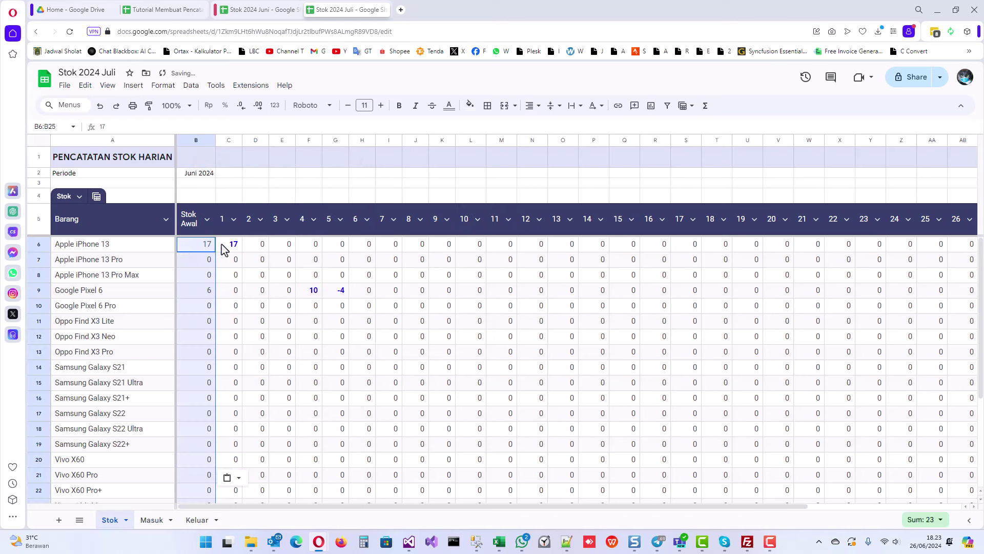
Step: Clear the June entries in A2:C3 of both the BarangMasuk table and the BarangKeluar table
{"action": "left_click", "coordinate": [151, 520]}
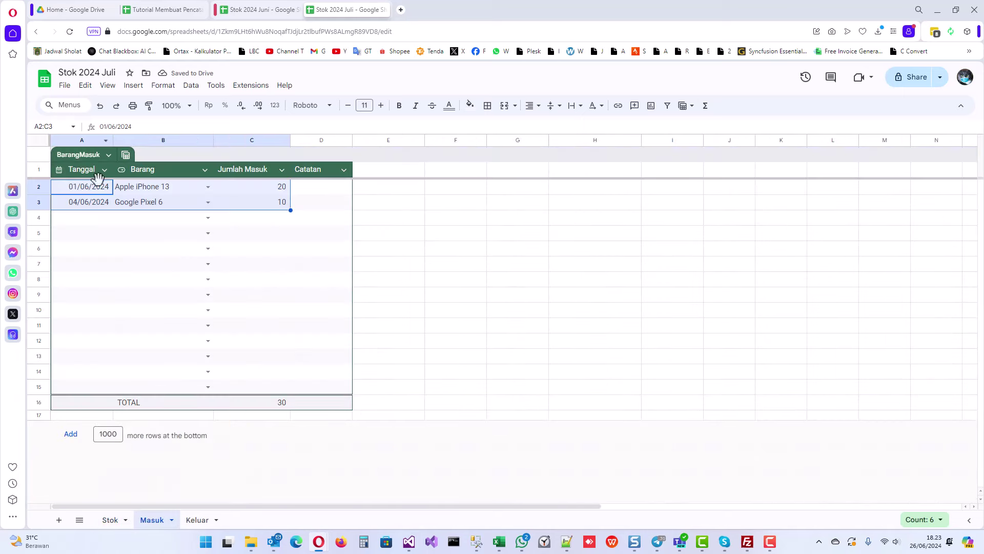
{"action": "key", "text": "Delete"}
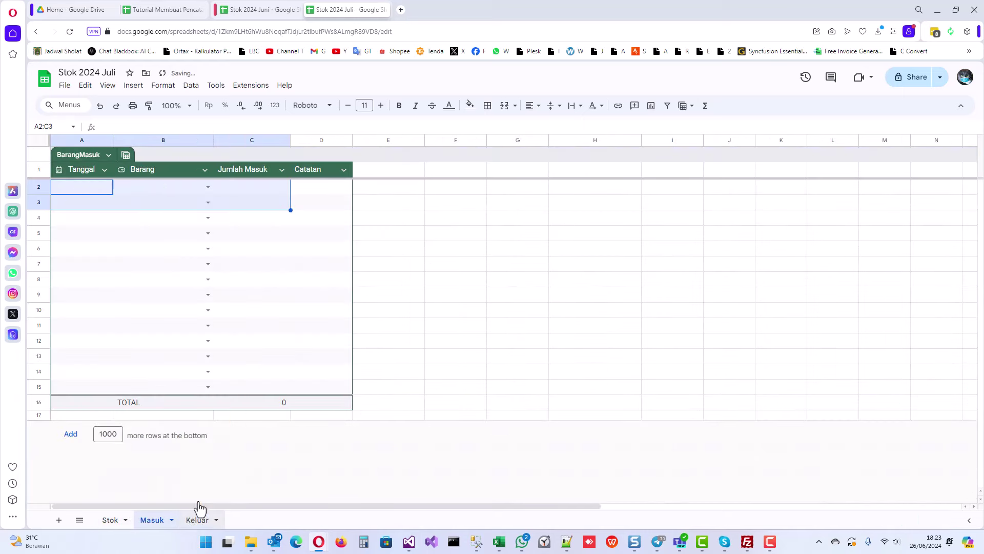
{"action": "left_click", "coordinate": [198, 518]}
{"action": "left_click", "coordinate": [94, 190]}
{"action": "left_click_drag", "start_coordinate": [93, 191], "coordinate": [230, 200]}
{"action": "key", "text": "Delete"}
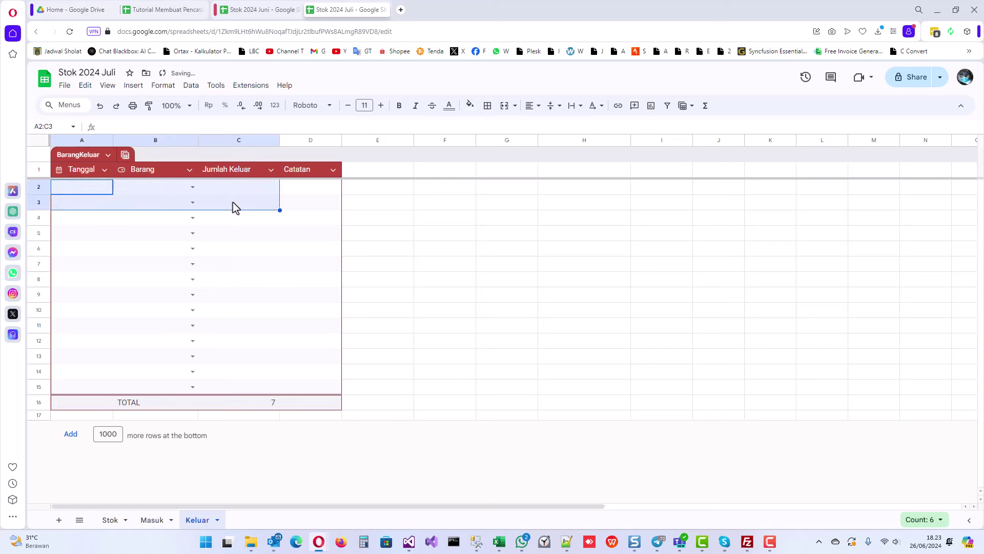
Step: Set the Periode in cell B2 of the Stok sheet to 1 juli 2024
{"action": "left_click", "coordinate": [110, 520]}
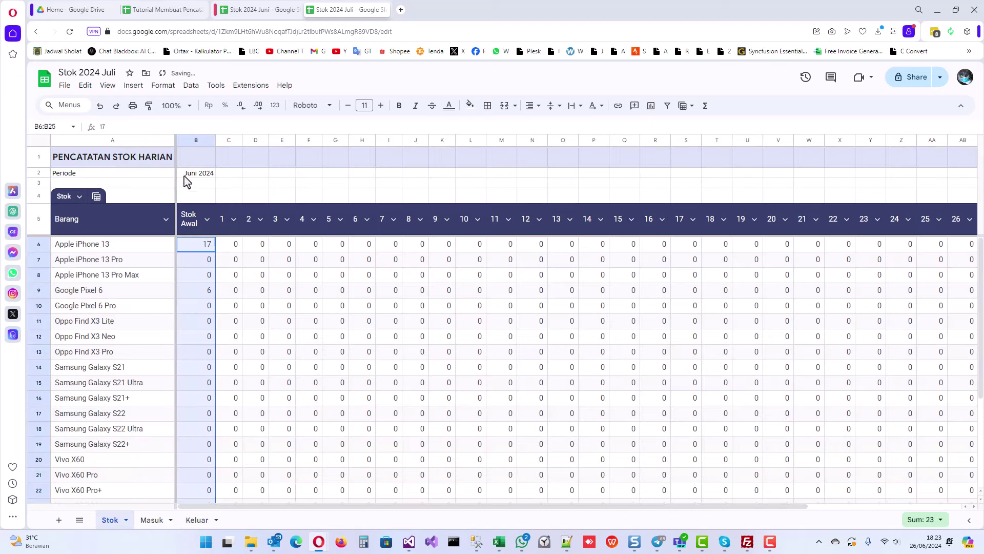
{"action": "left_click", "coordinate": [189, 176]}
{"action": "type", "text": "1"}
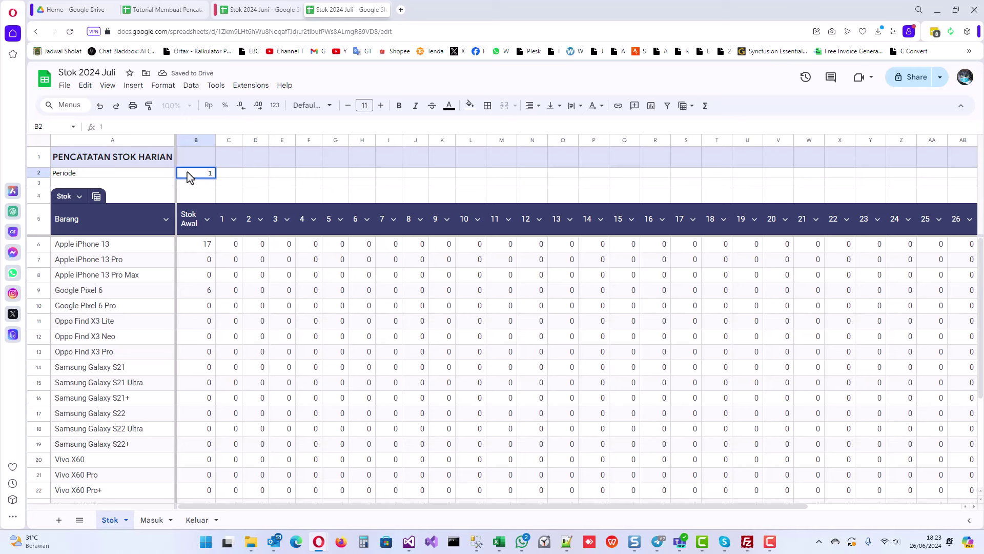
{"action": "type", "text": " juli 2024"}
{"action": "key", "text": "Return"}
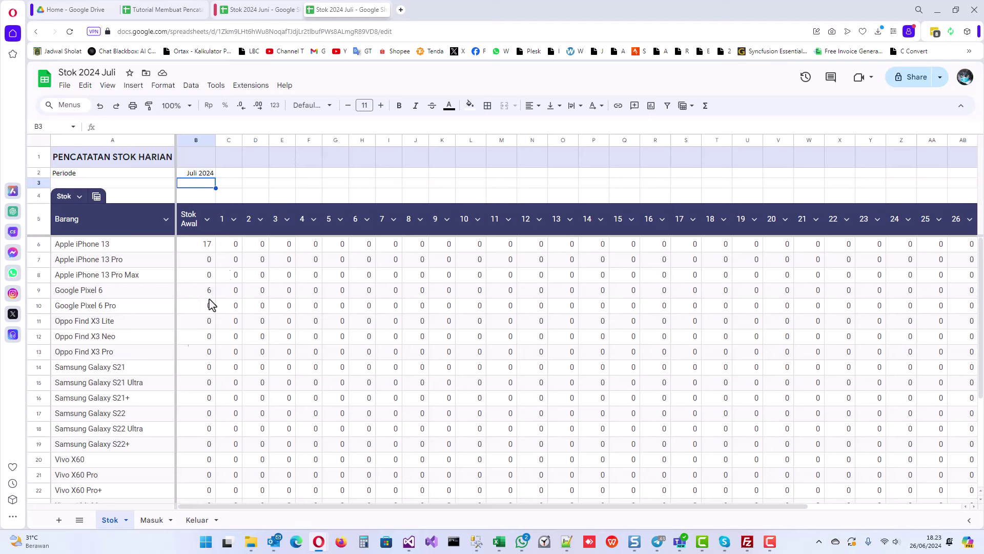
Step: Check the entry tables on the Masuk and Keluar sheets and the daily columns on the Stok sheet for July
{"action": "left_click", "coordinate": [154, 520]}
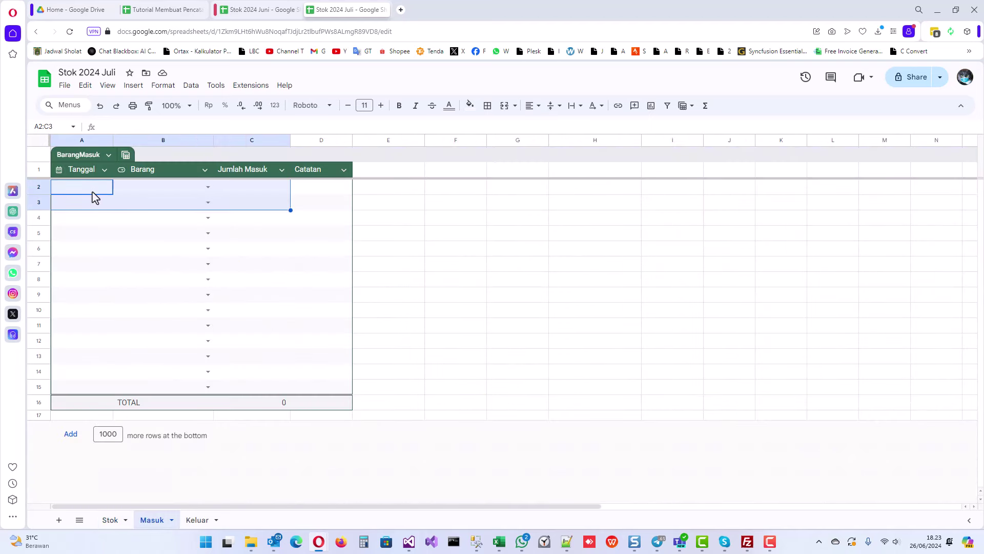
{"action": "left_click", "coordinate": [197, 521]}
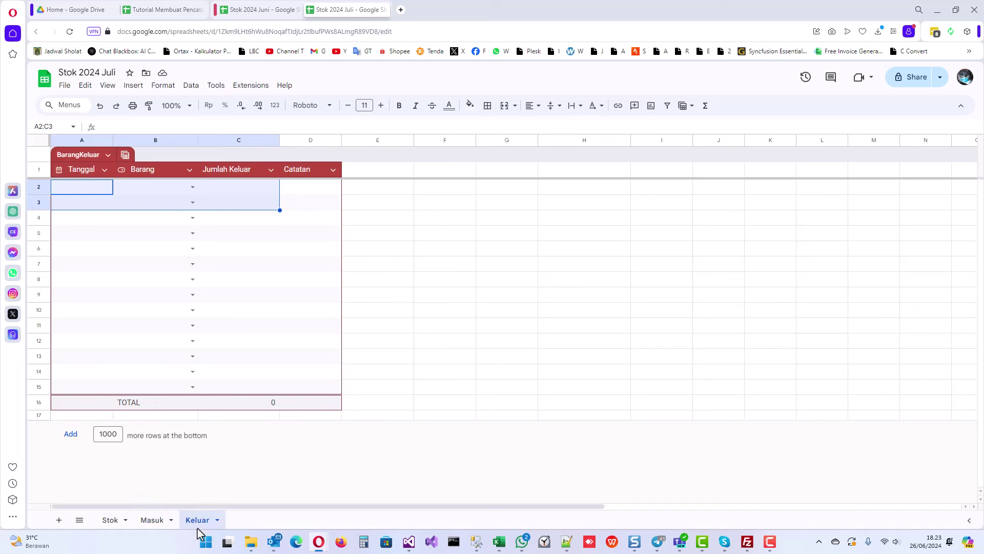
{"action": "left_click", "coordinate": [98, 191]}
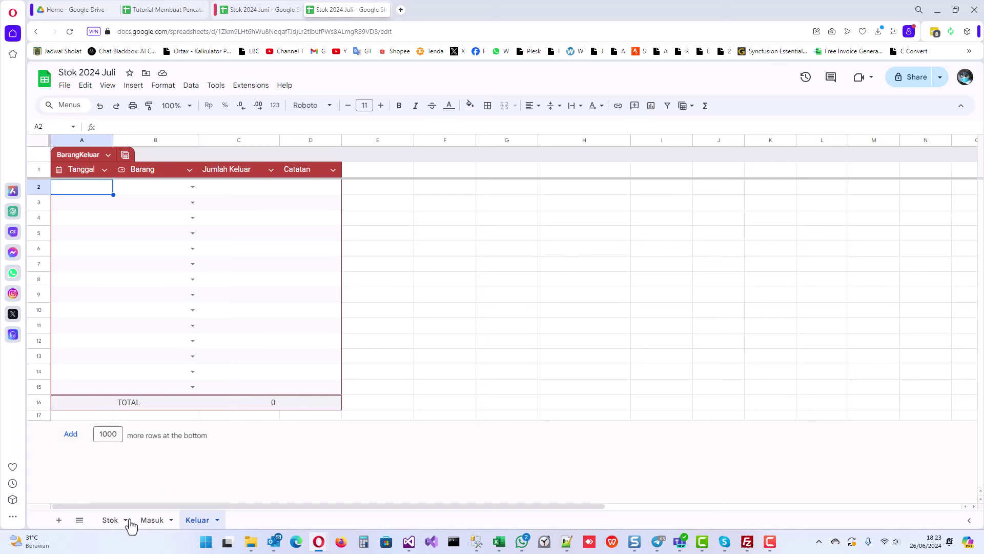
{"action": "left_click", "coordinate": [109, 521]}
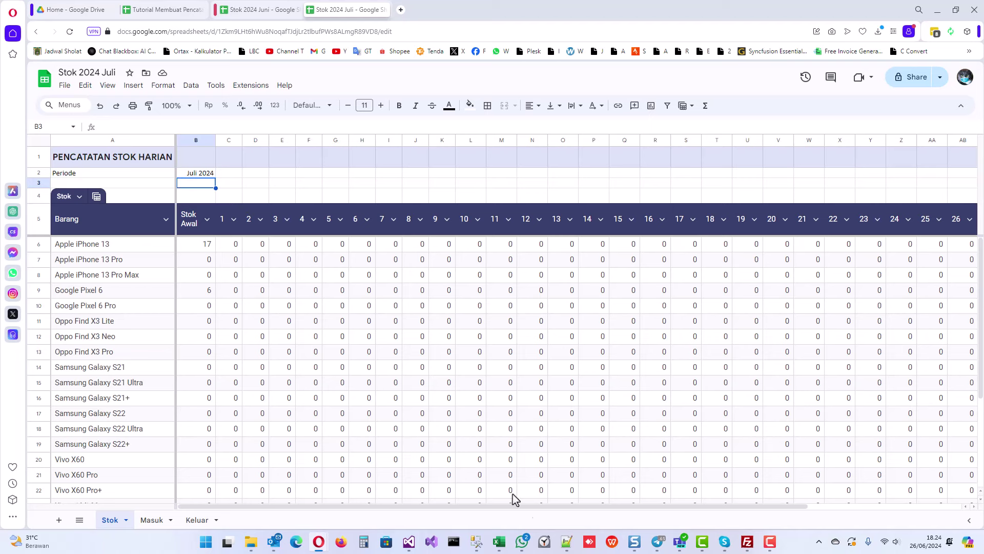
{"action": "left_click_drag", "start_coordinate": [550, 508], "coordinate": [402, 502]}
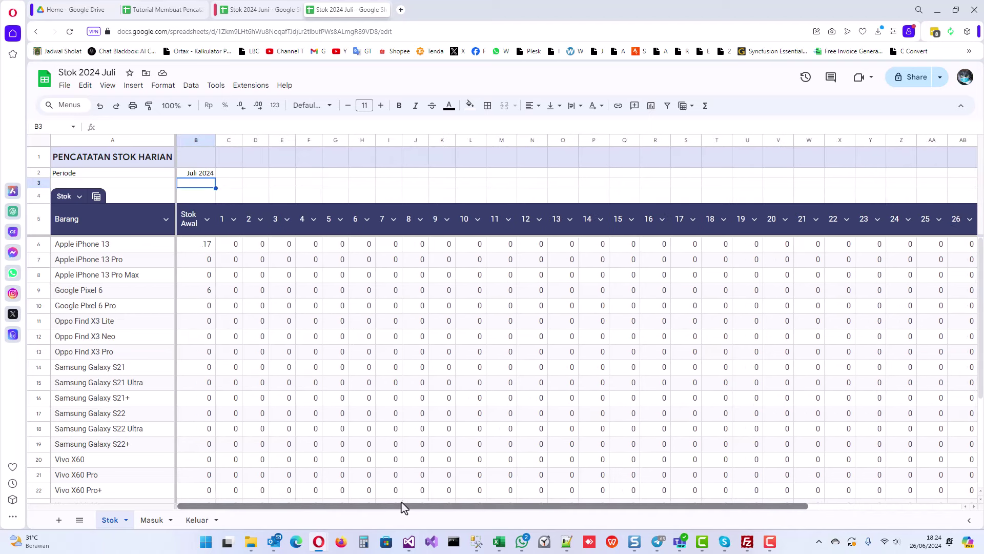